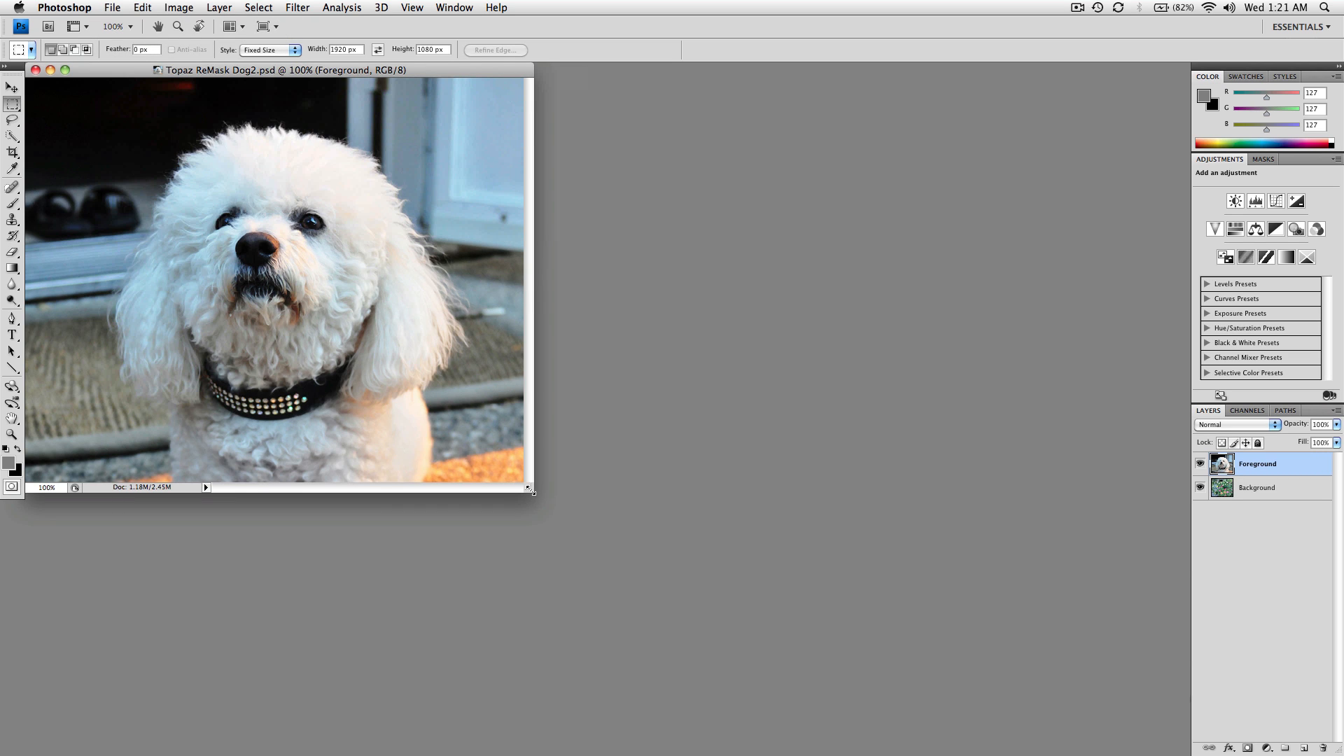
- Enlarge the document window around the dog photo and toggle the Foreground layer's visibility to check the layer beneath
{"action": "left_click_drag", "start_coordinate": [530, 490], "coordinate": [685, 629]}
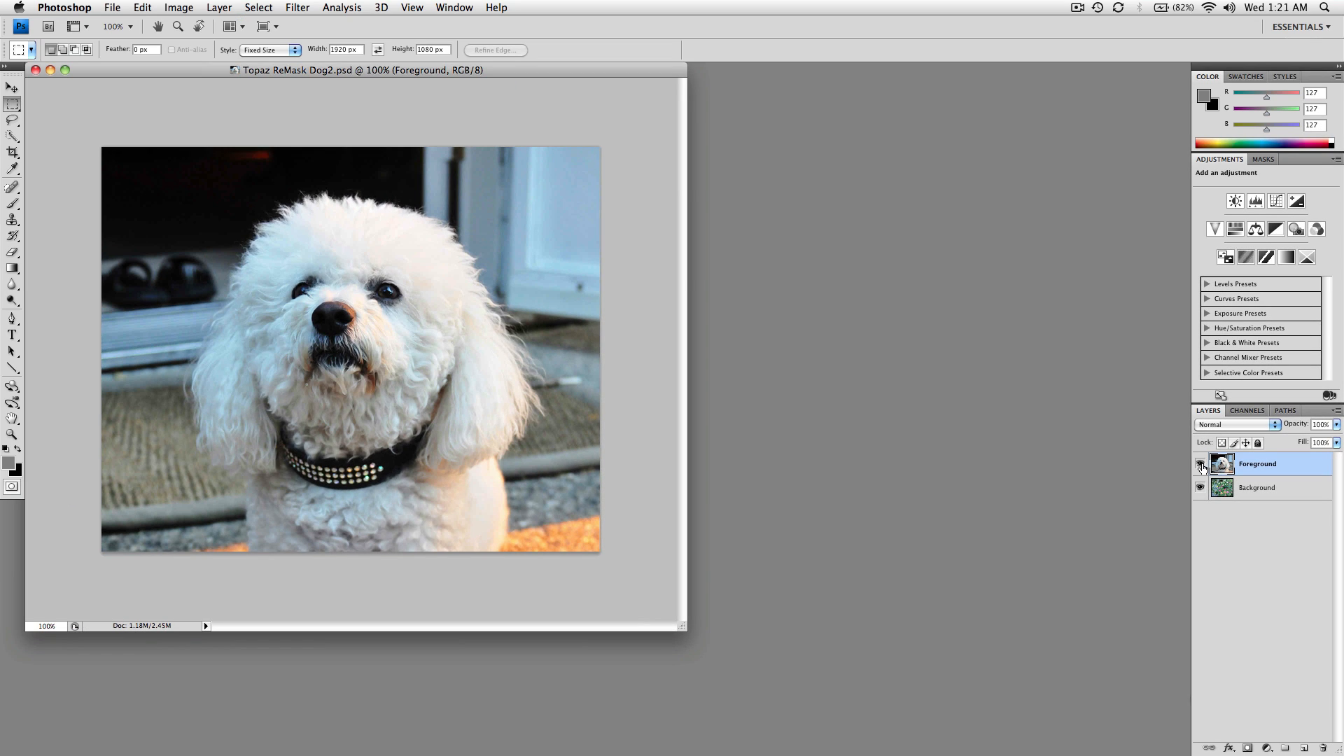
{"action": "left_click", "coordinate": [1200, 464]}
{"action": "left_click", "coordinate": [1200, 464]}
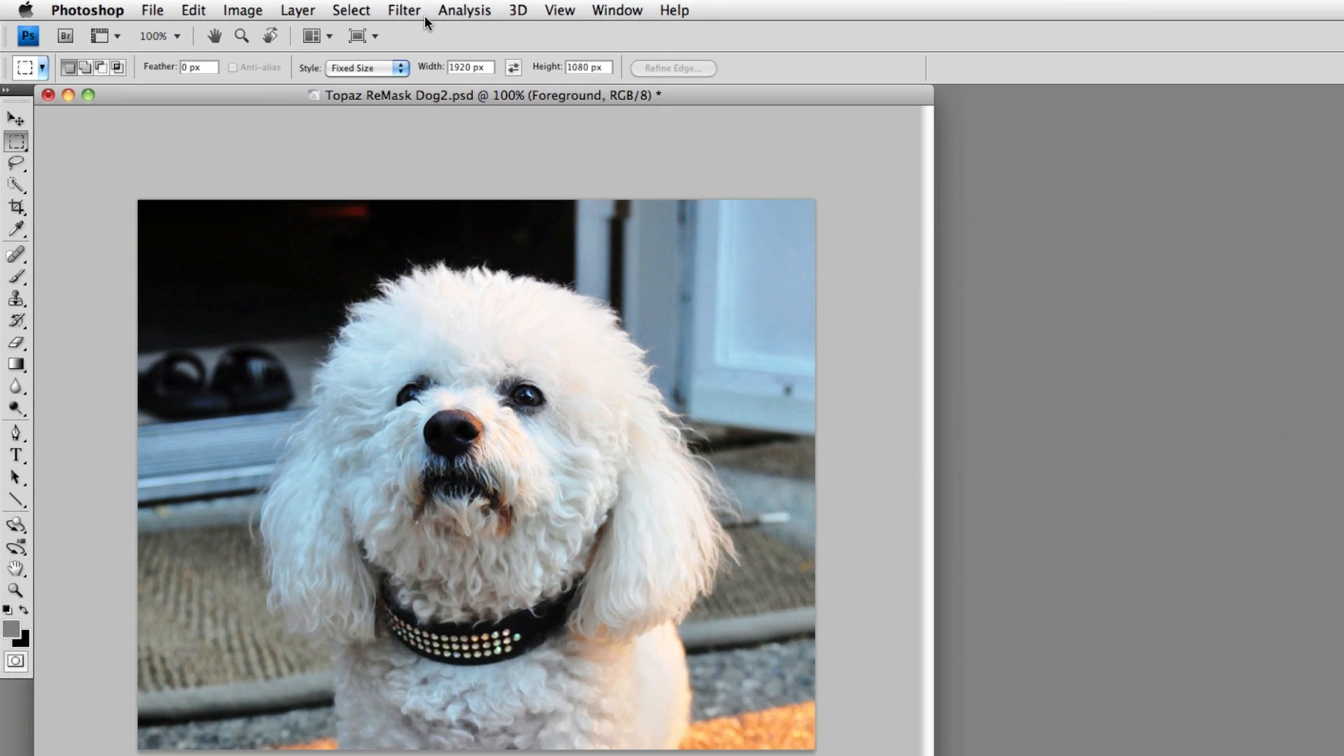
- Open the Foreground layer in the Topaz ReMask 3 filter
{"action": "left_click", "coordinate": [298, 7]}
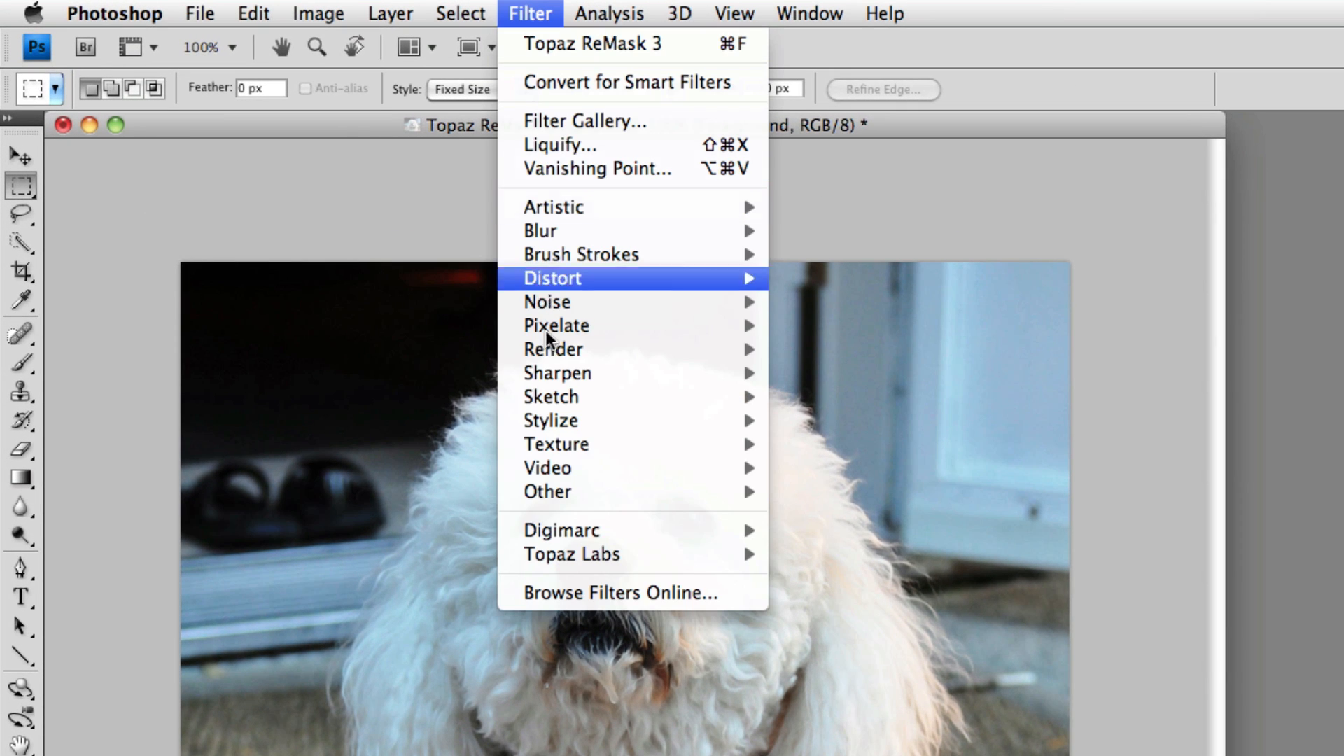
{"action": "mouse_move", "coordinate": [310, 300]}
{"action": "mouse_move", "coordinate": [558, 553]}
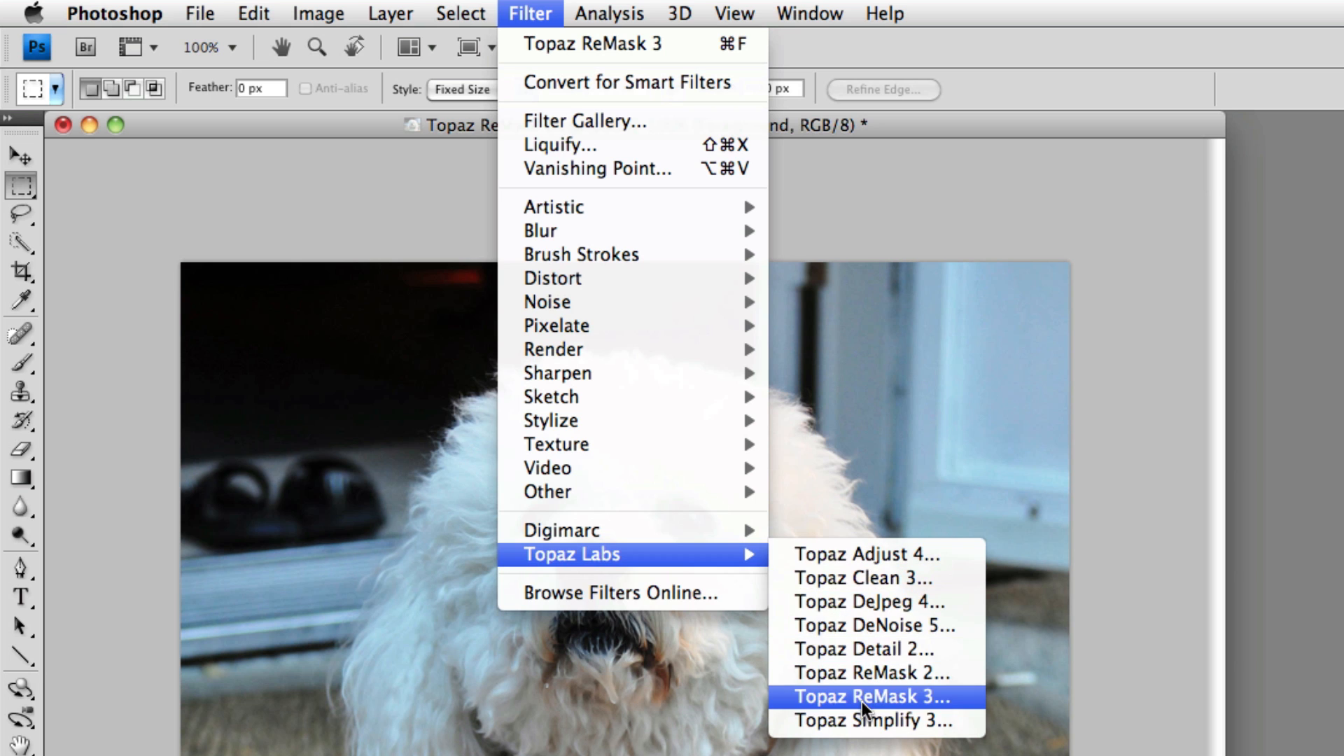
{"action": "left_click", "coordinate": [899, 696]}
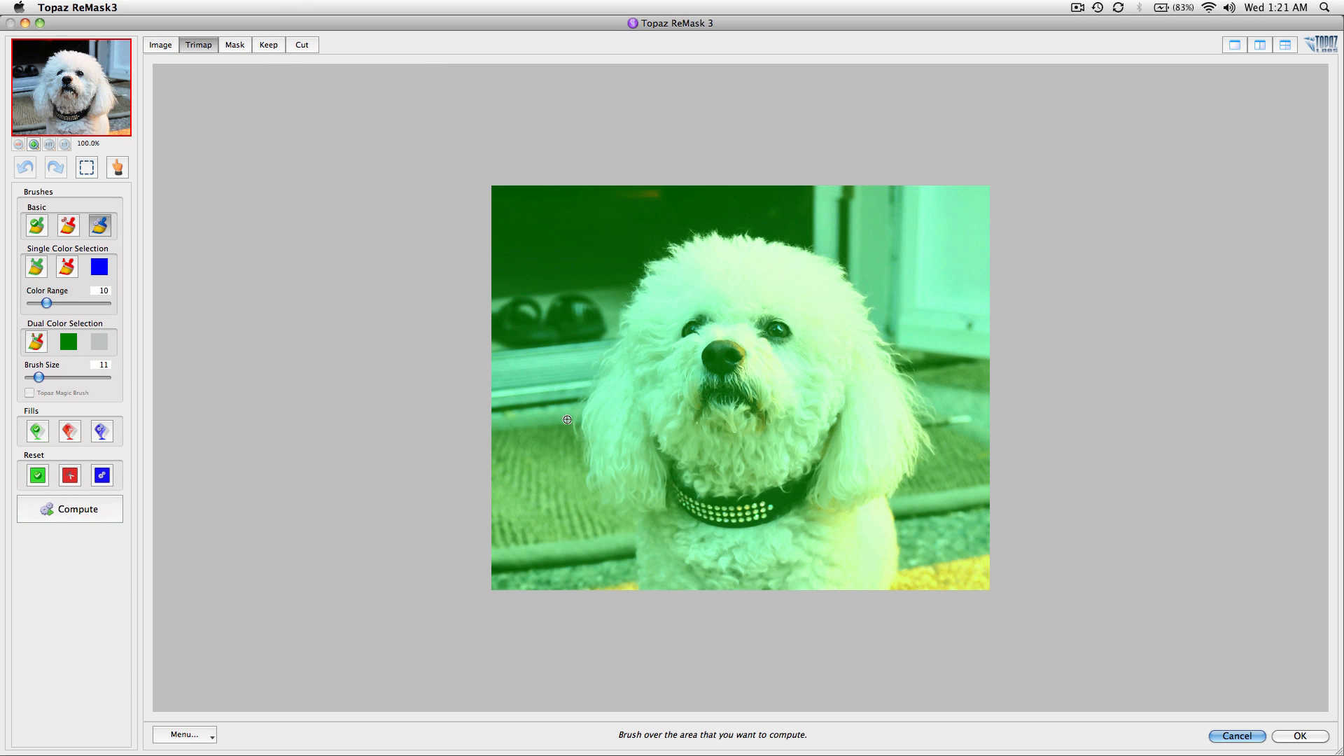
- Review the ReMask general and auto layer preferences, then close them without making changes
{"action": "left_click", "coordinate": [209, 735]}
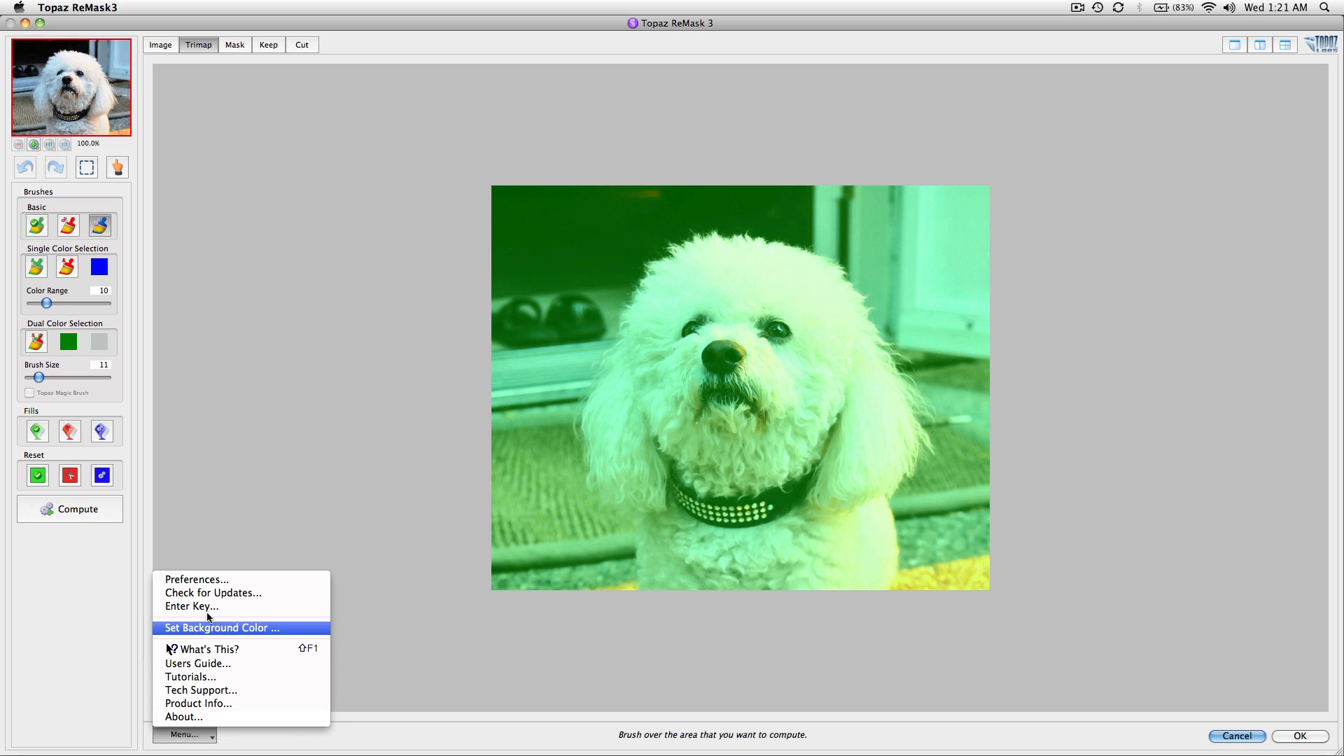
{"action": "left_click", "coordinate": [214, 580]}
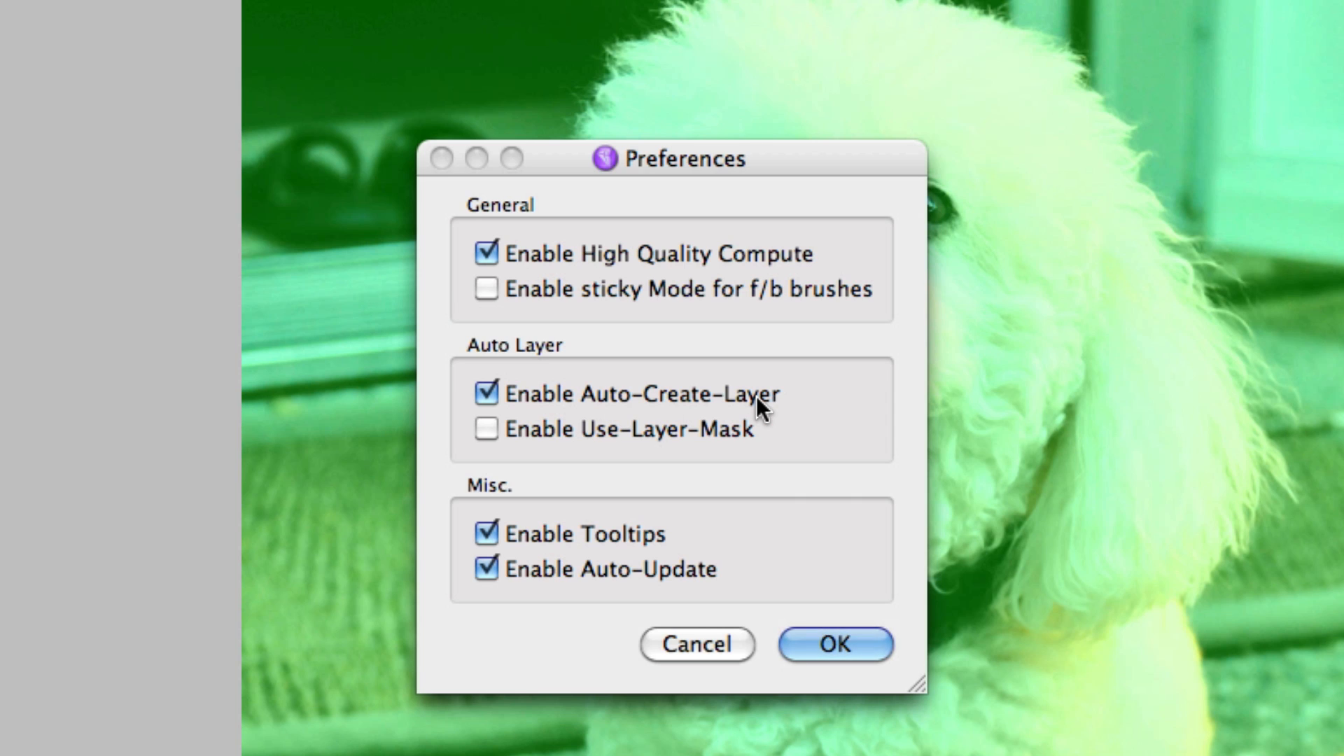
{"action": "left_click", "coordinate": [707, 641]}
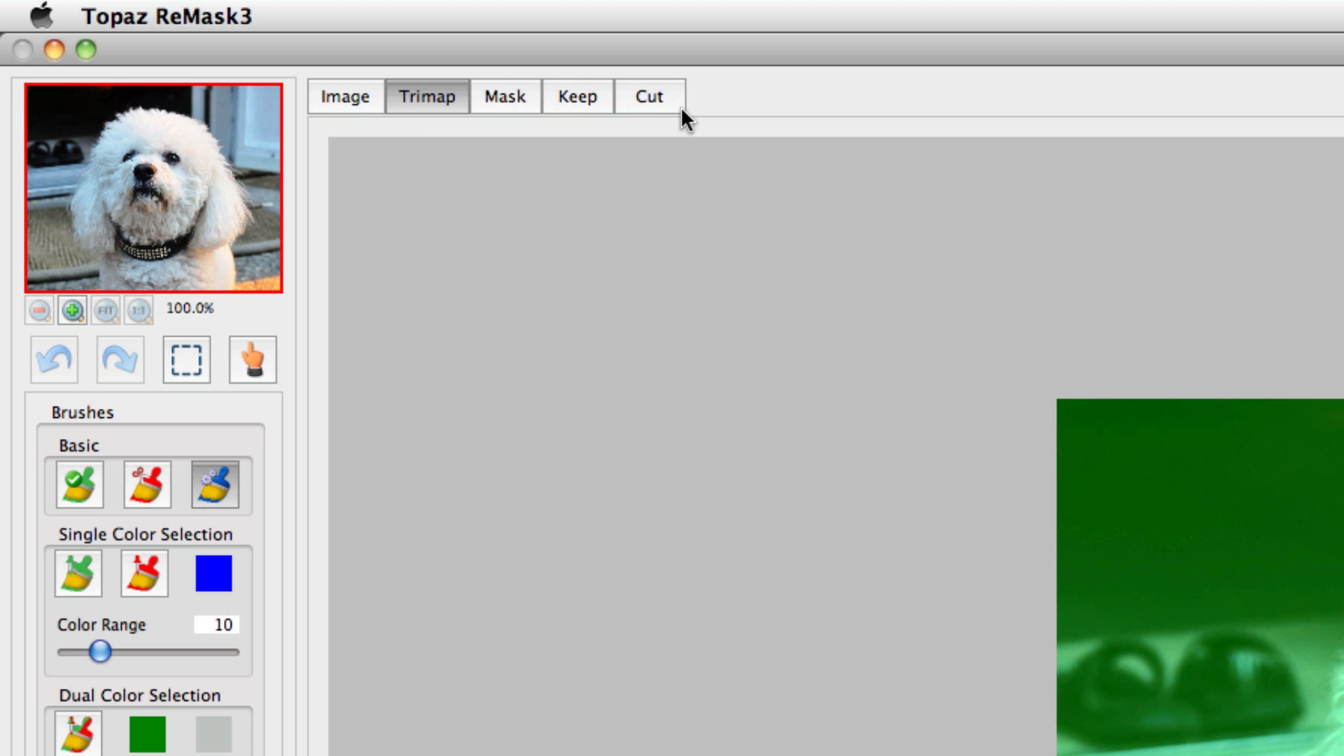
{"action": "left_click", "coordinate": [674, 102]}
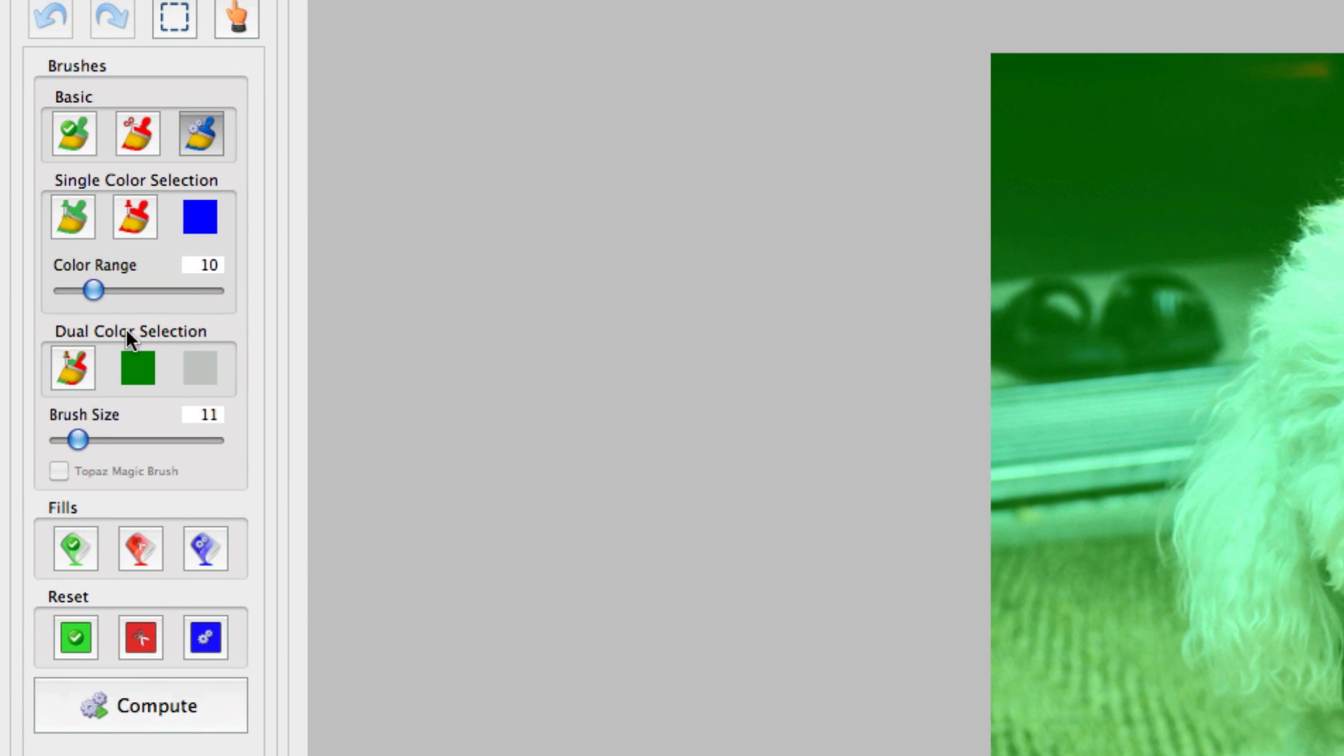
- Set the brush size to 43 and trace the dog's entire fur outline with the blue compute brush
{"action": "left_click_drag", "start_coordinate": [77, 437], "coordinate": [124, 451]}
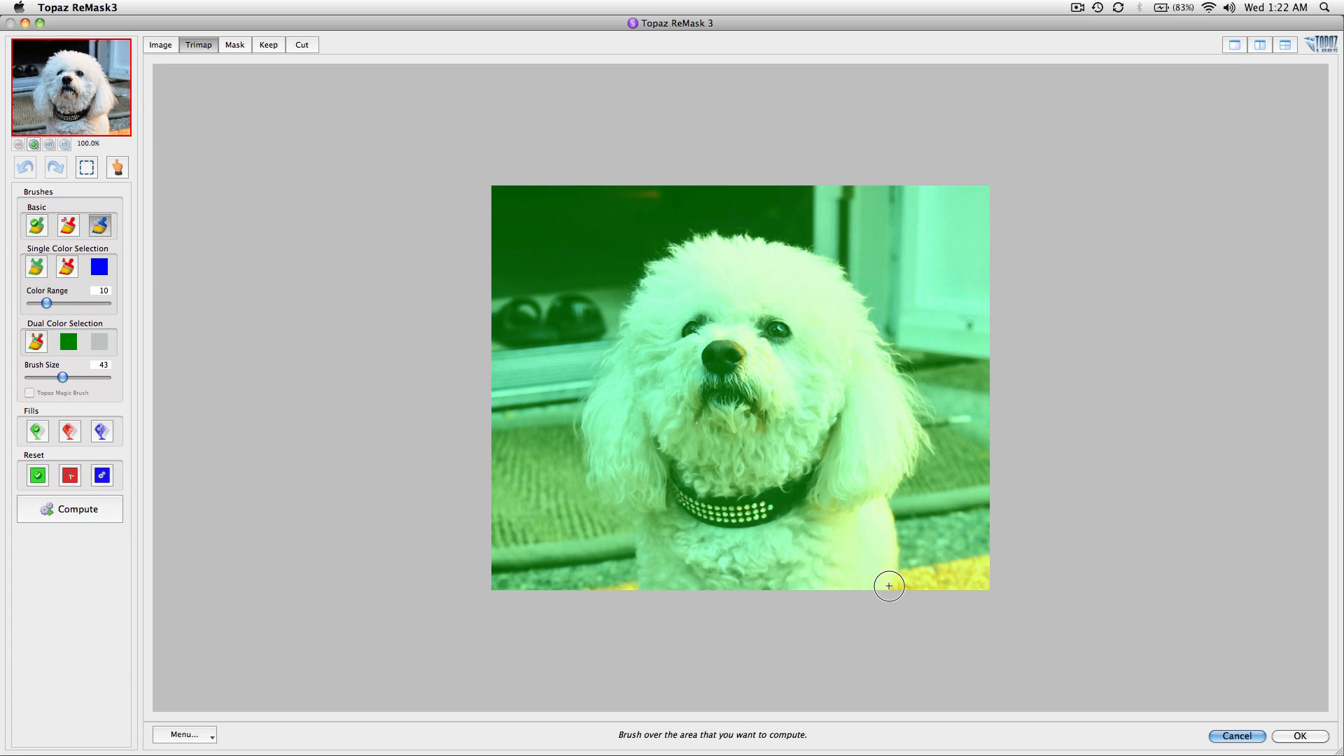
{"action": "mouse_move", "coordinate": [890, 586]}
{"action": "left_mouse_down"}
{"action": "mouse_move", "coordinate": [891, 506]}
{"action": "mouse_move", "coordinate": [928, 456]}
{"action": "mouse_move", "coordinate": [908, 371]}
{"action": "mouse_move", "coordinate": [832, 265]}
{"action": "mouse_move", "coordinate": [712, 235]}
{"action": "mouse_move", "coordinate": [656, 263]}
{"action": "mouse_move", "coordinate": [581, 423]}
{"action": "mouse_move", "coordinate": [591, 485]}
{"action": "mouse_move", "coordinate": [636, 511]}
{"action": "mouse_move", "coordinate": [636, 609]}
{"action": "left_mouse_up"}
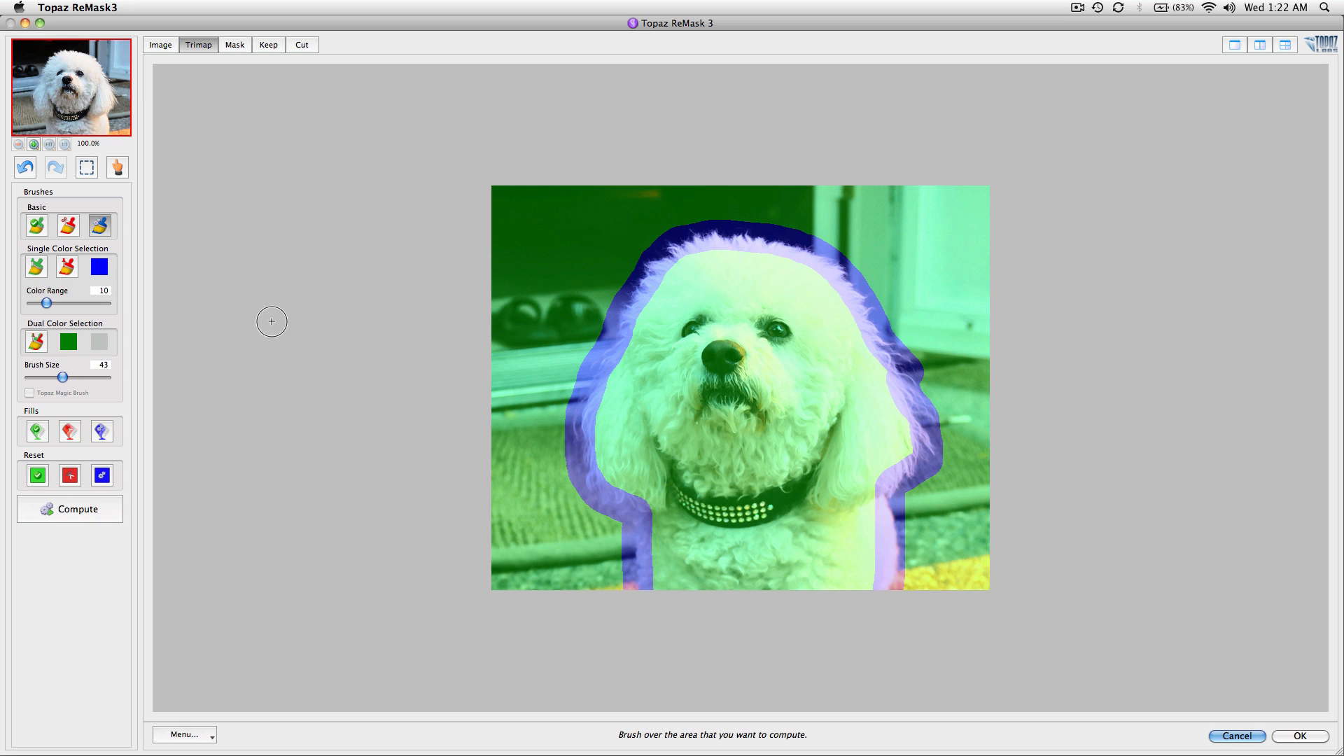
- Fill the area outside the dog's outline with the red cut colour and compute the mask
{"action": "left_click", "coordinate": [69, 432]}
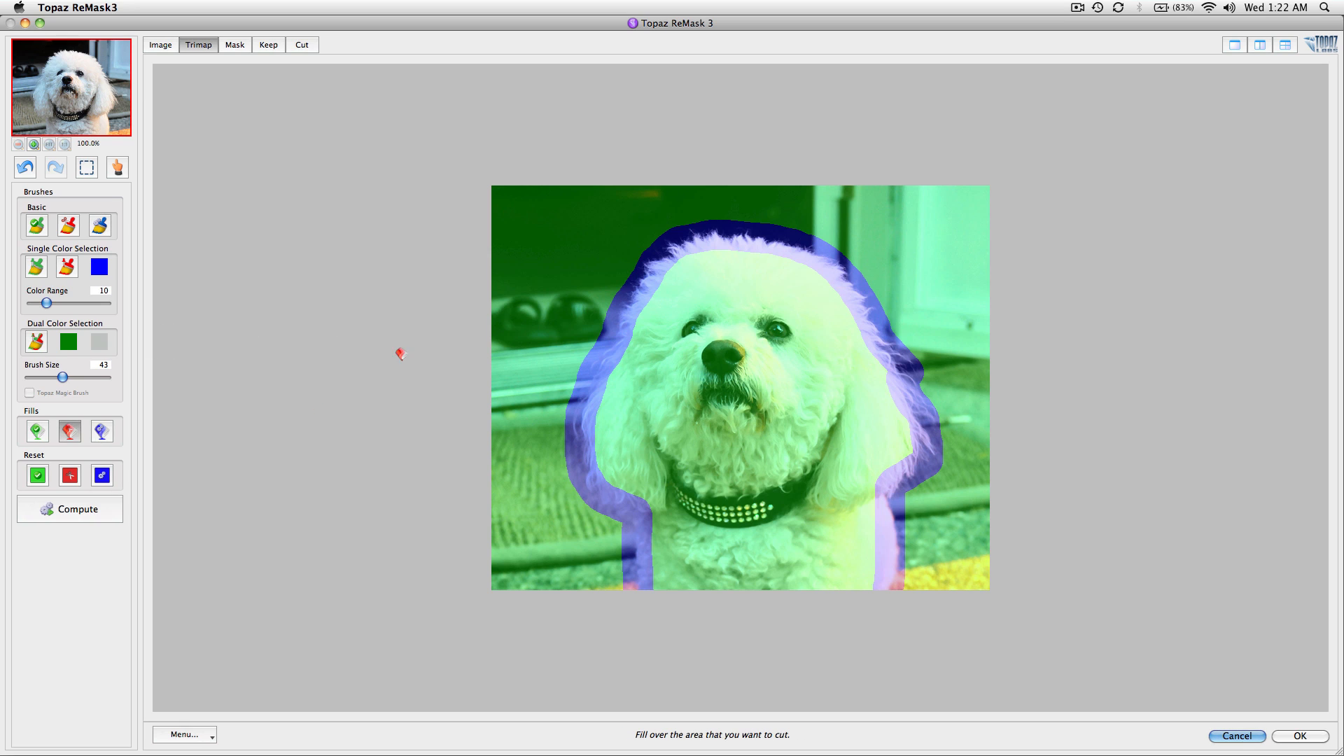
{"action": "left_click", "coordinate": [550, 301]}
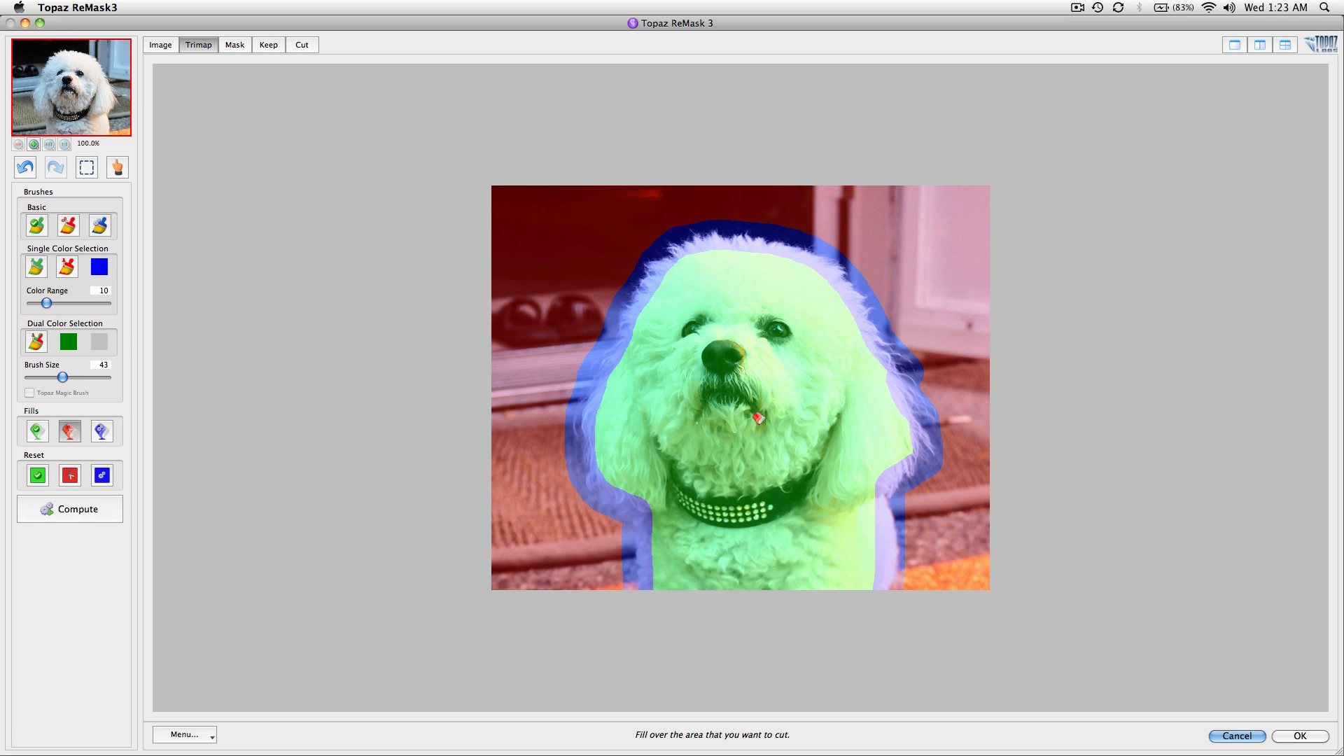
{"action": "left_click", "coordinate": [77, 514]}
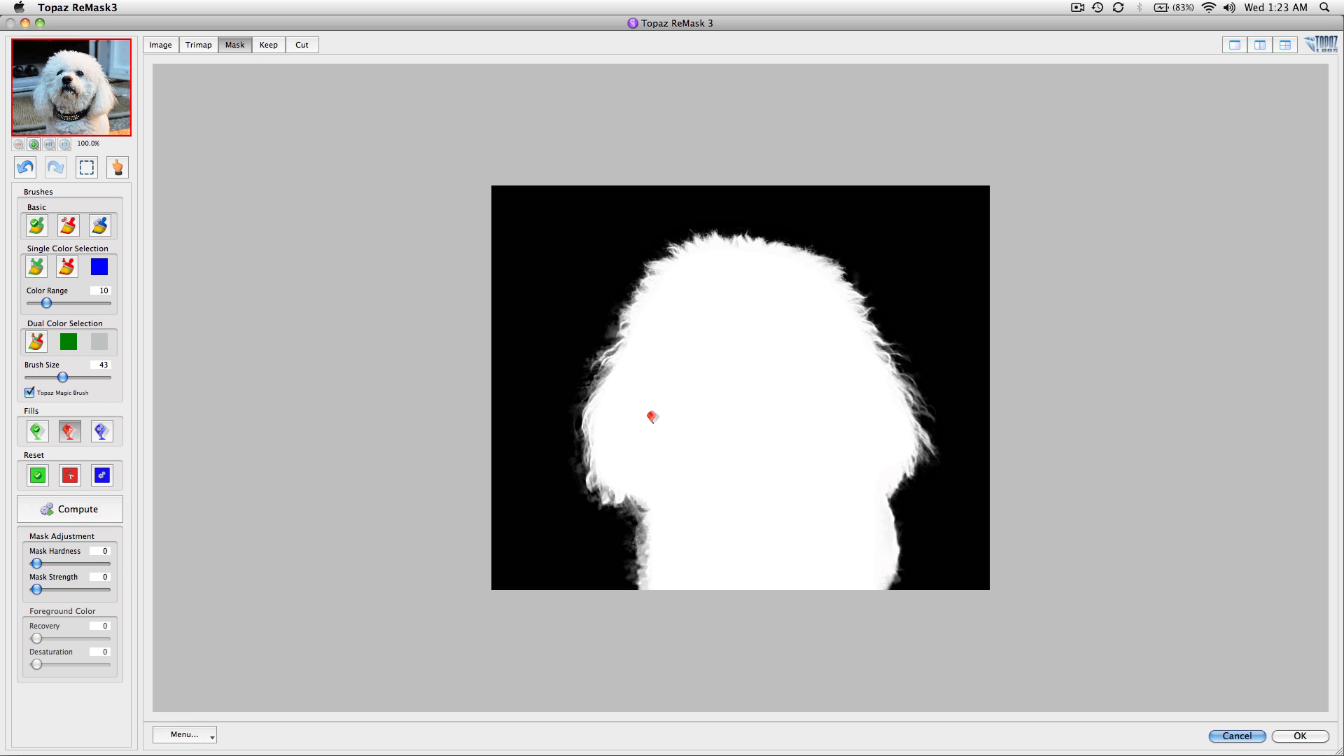
- Examine the fur edges of the computed mask at different magnifications up to 300%
{"action": "key", "text": "super+equal"}
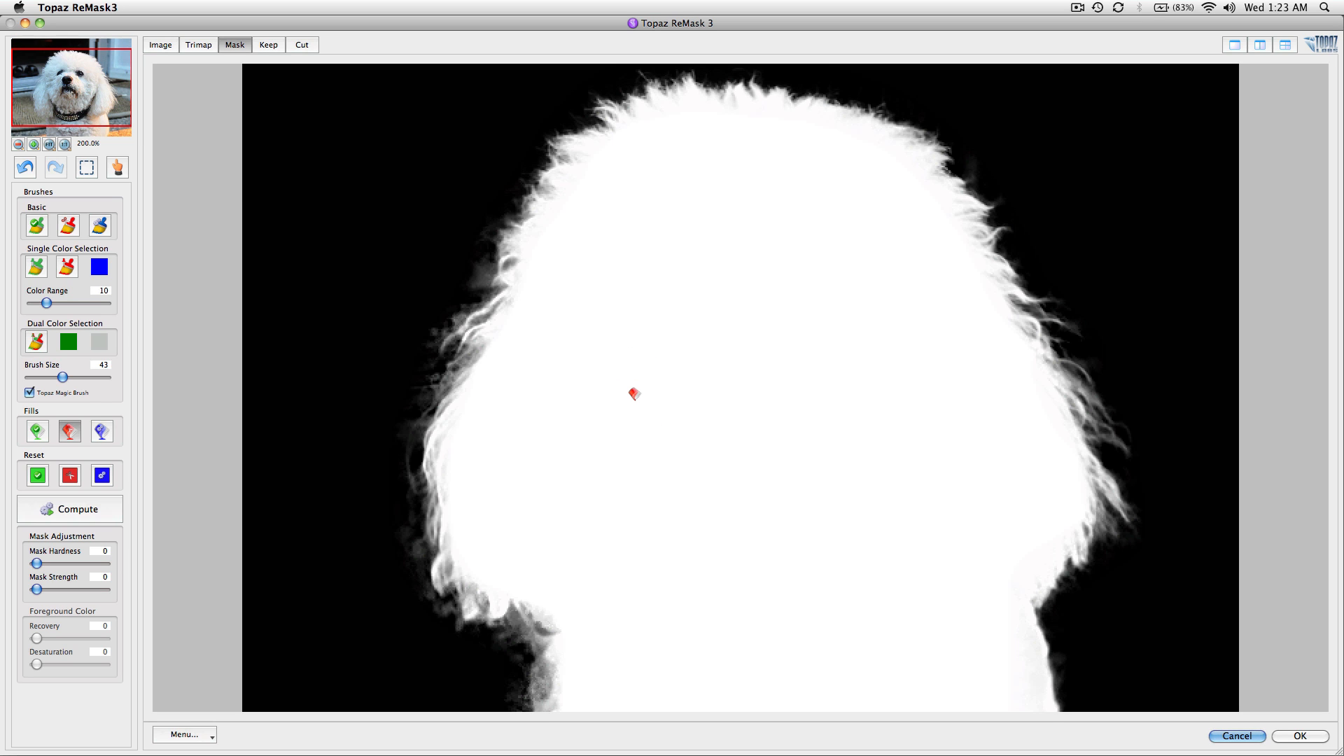
{"action": "key", "text": "super+minus"}
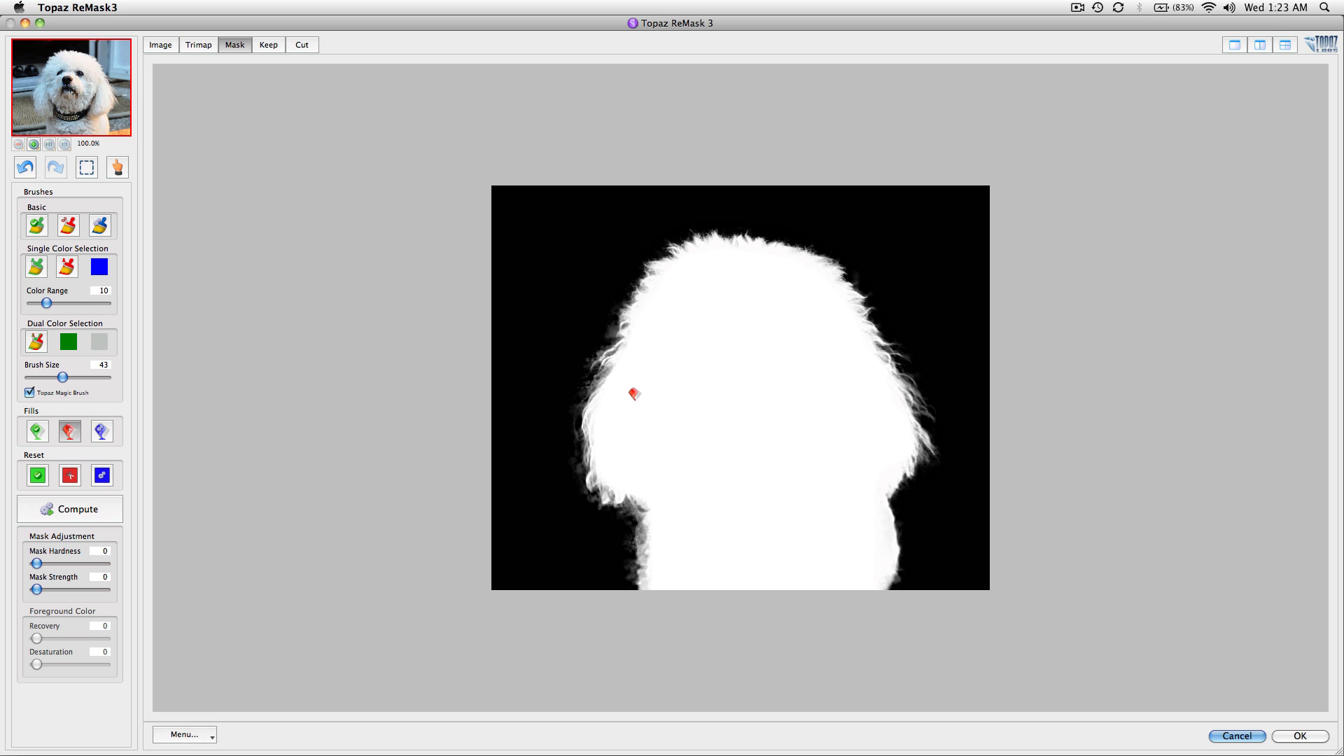
{"action": "key", "text": "super+equal"}
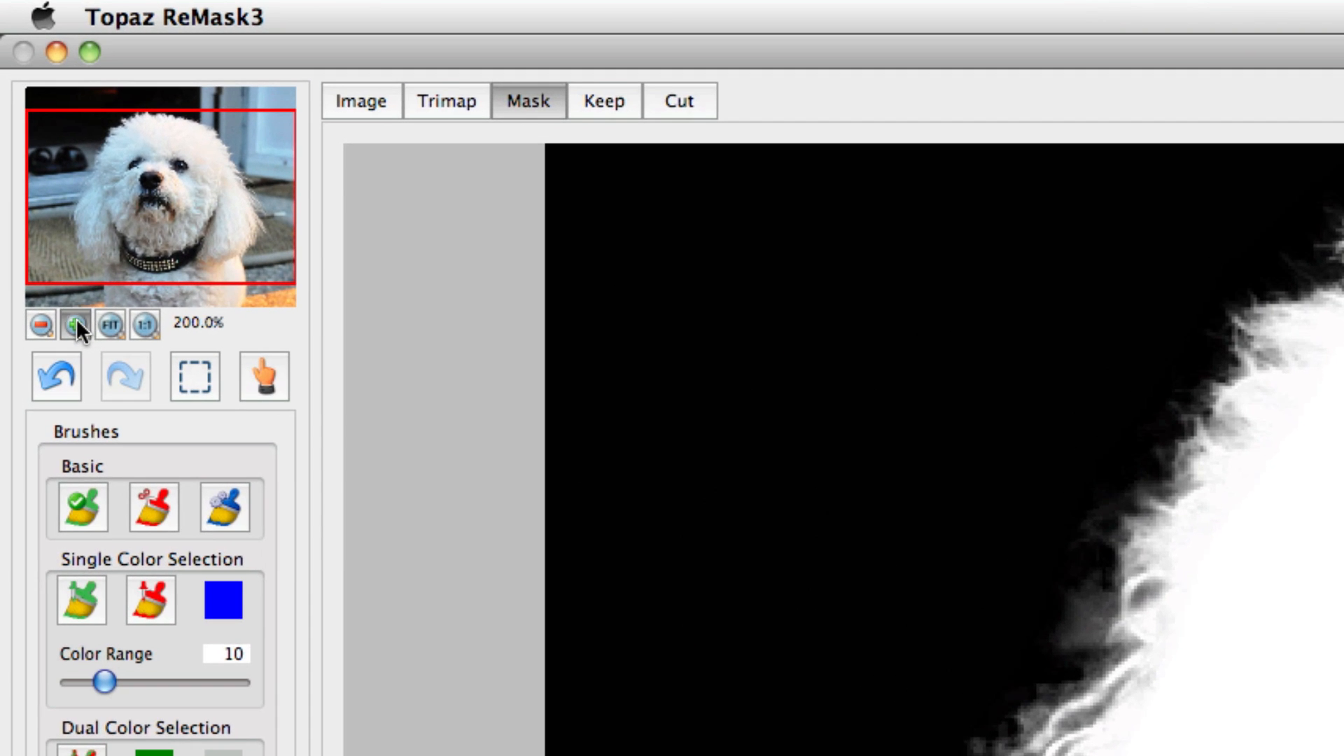
{"action": "left_click", "coordinate": [76, 324]}
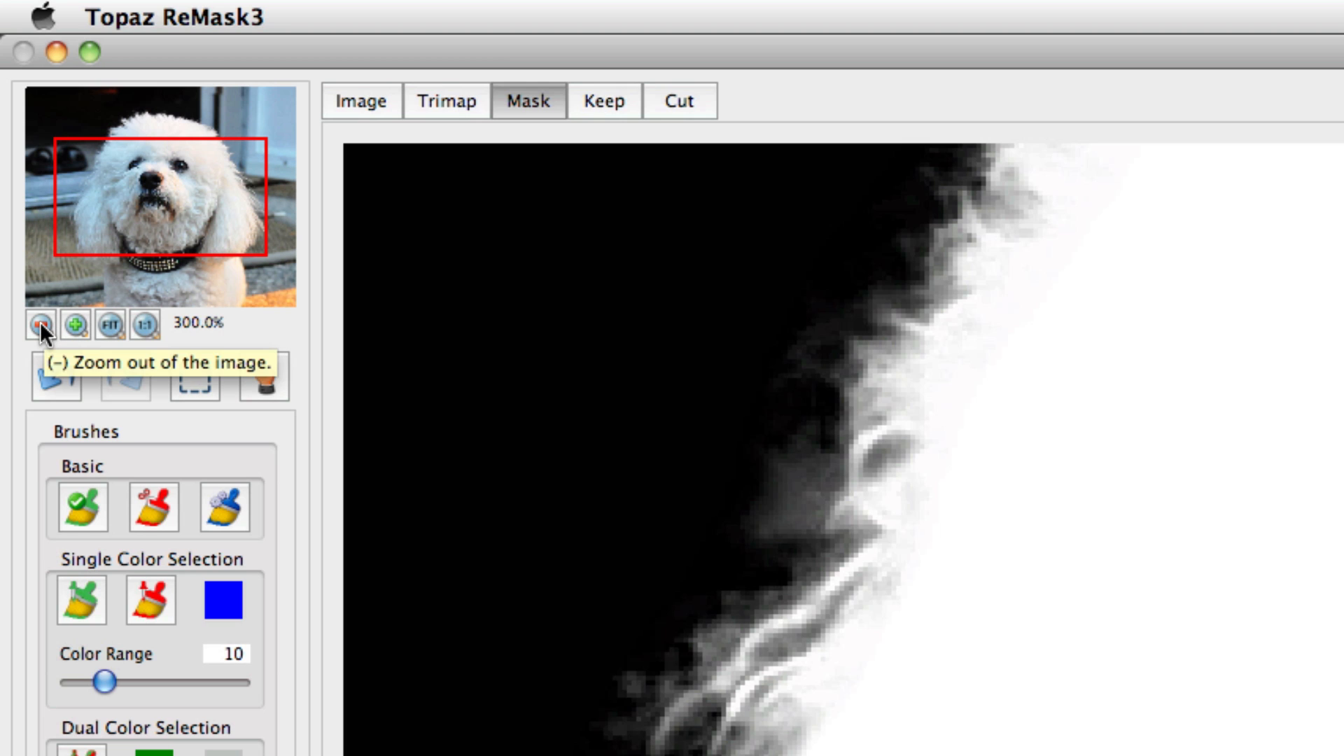
{"action": "left_click", "coordinate": [39, 322]}
{"action": "left_click", "coordinate": [75, 324]}
{"action": "left_click", "coordinate": [40, 324]}
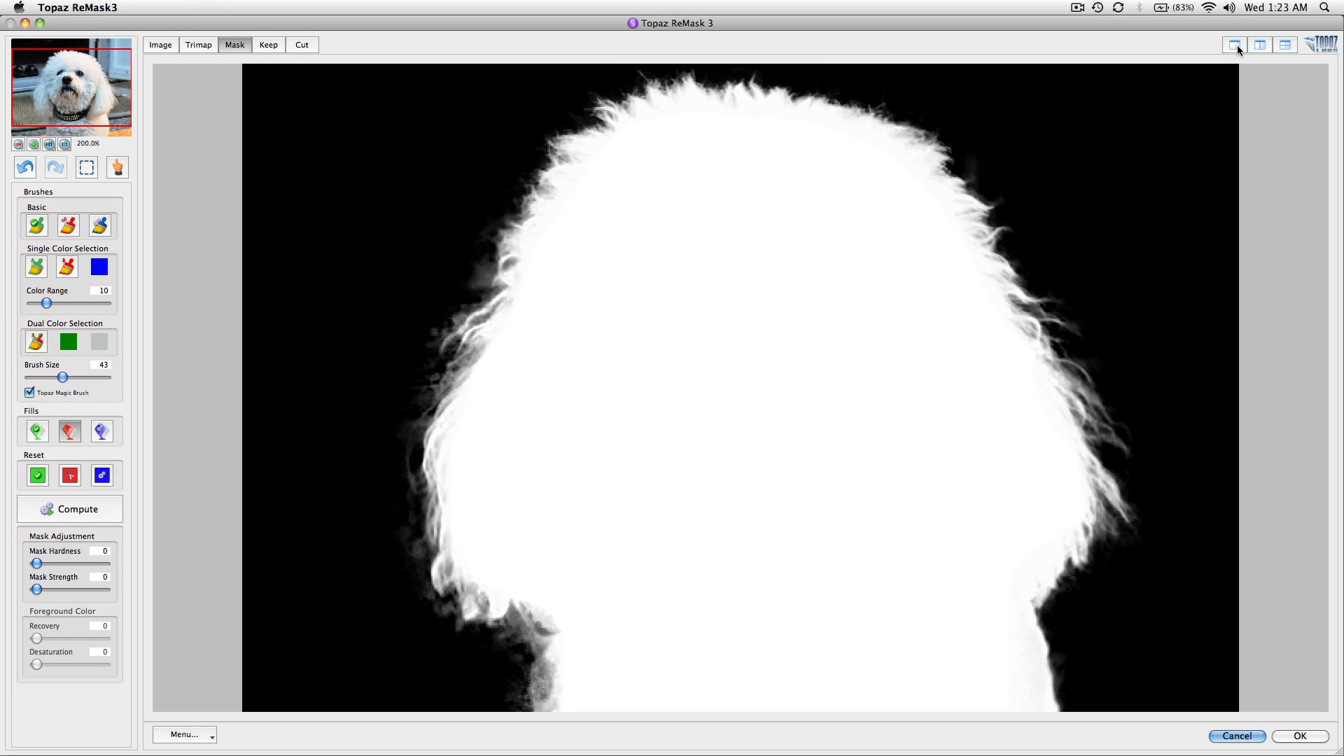
- Set up a two-pane view comparing the original image with the mask around the dog's head
{"action": "left_click", "coordinate": [1261, 46]}
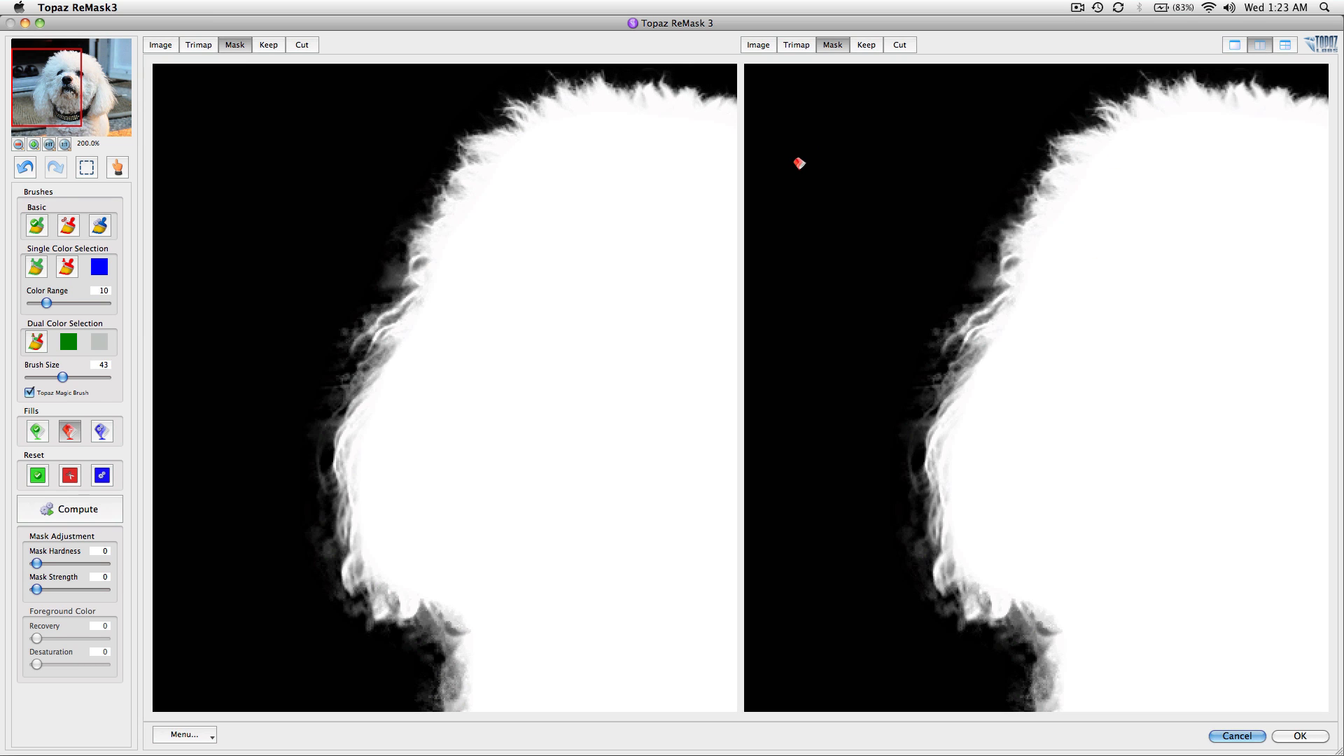
{"action": "left_click", "coordinate": [162, 45]}
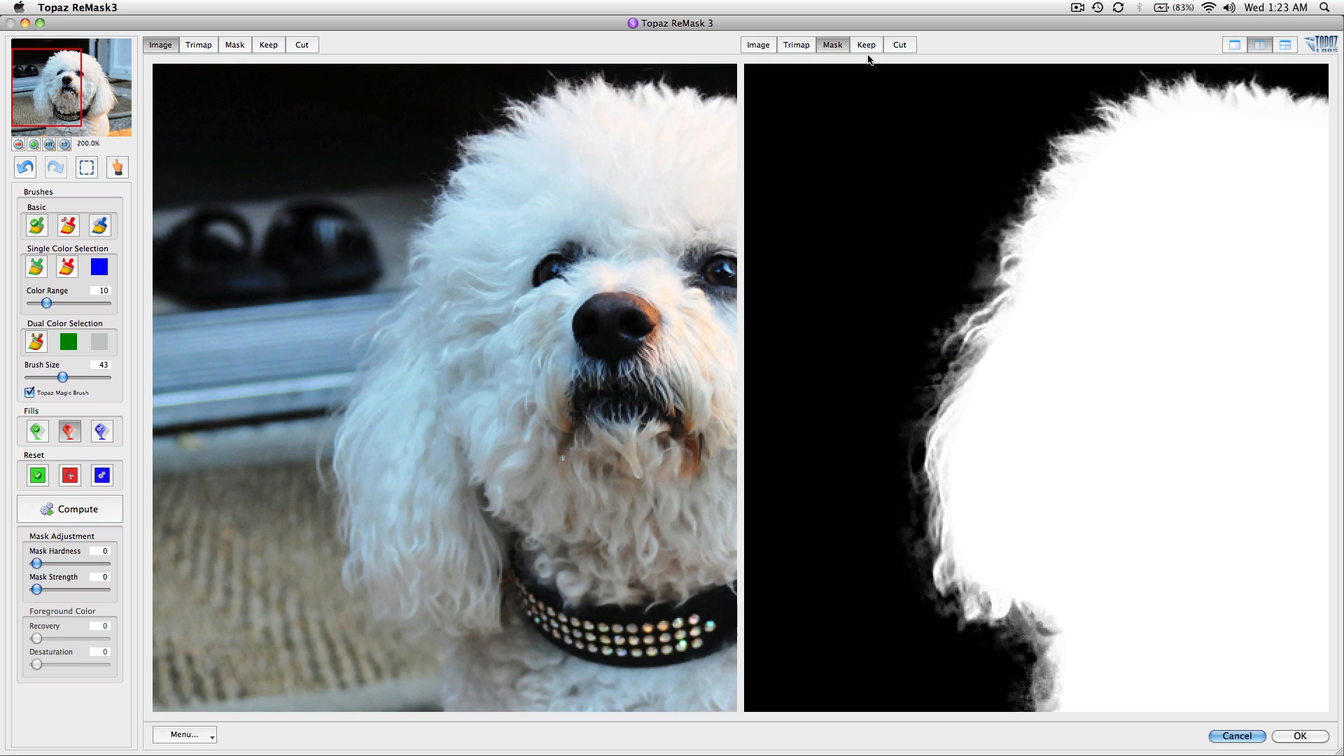
{"action": "scroll", "coordinate": [984, 353], "scroll_direction": "up", "scroll_amount": 3}
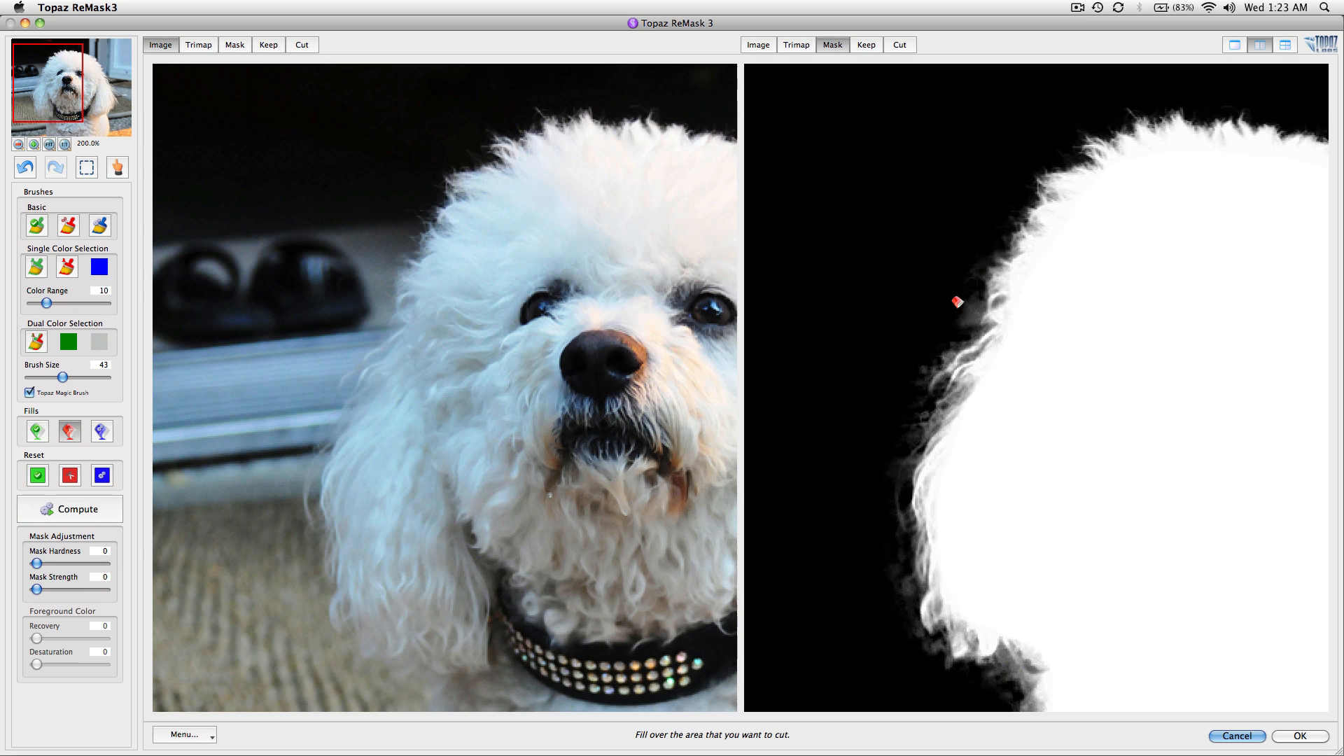
{"action": "scroll", "coordinate": [1023, 421], "scroll_direction": "down", "scroll_amount": 1}
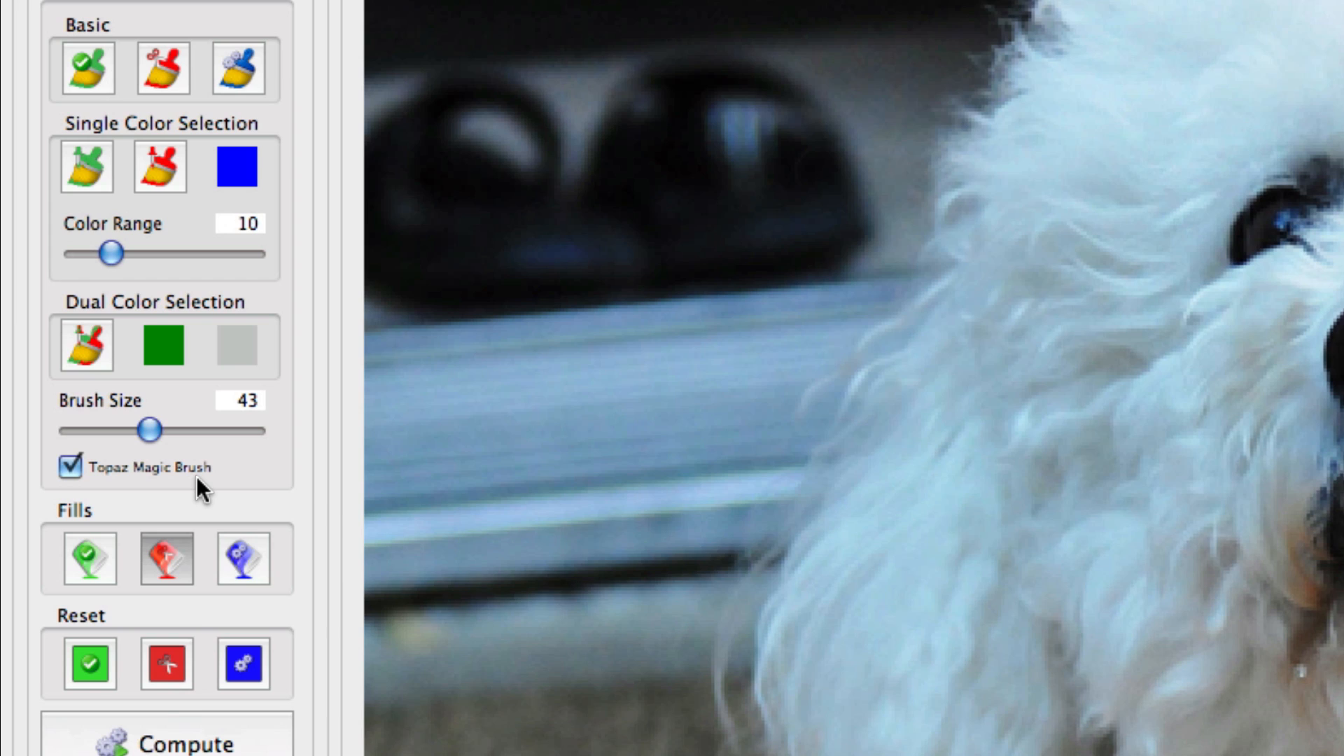
- Brush away the grey residue along the mask's left fur edge using the basic cut brush with Topaz Magic Brush enabled
{"action": "mouse_move", "coordinate": [196, 476]}
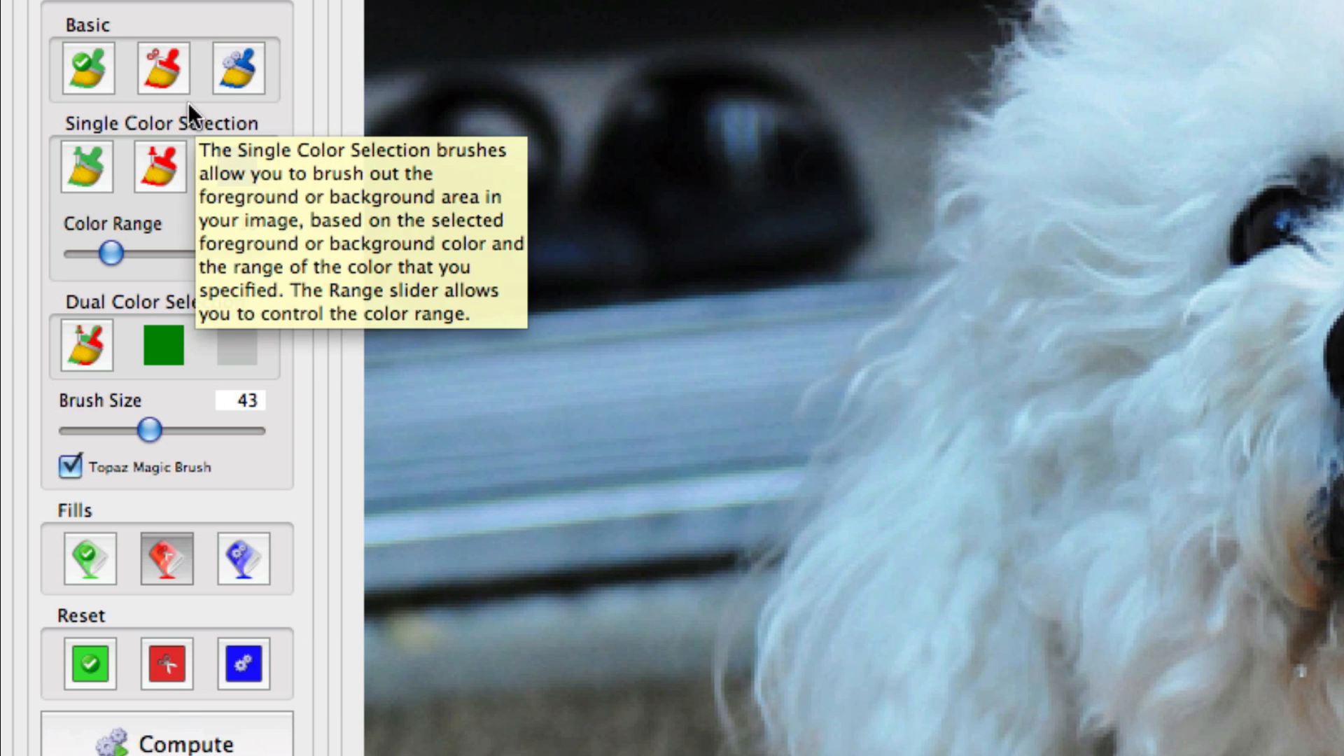
{"action": "left_click", "coordinate": [165, 61]}
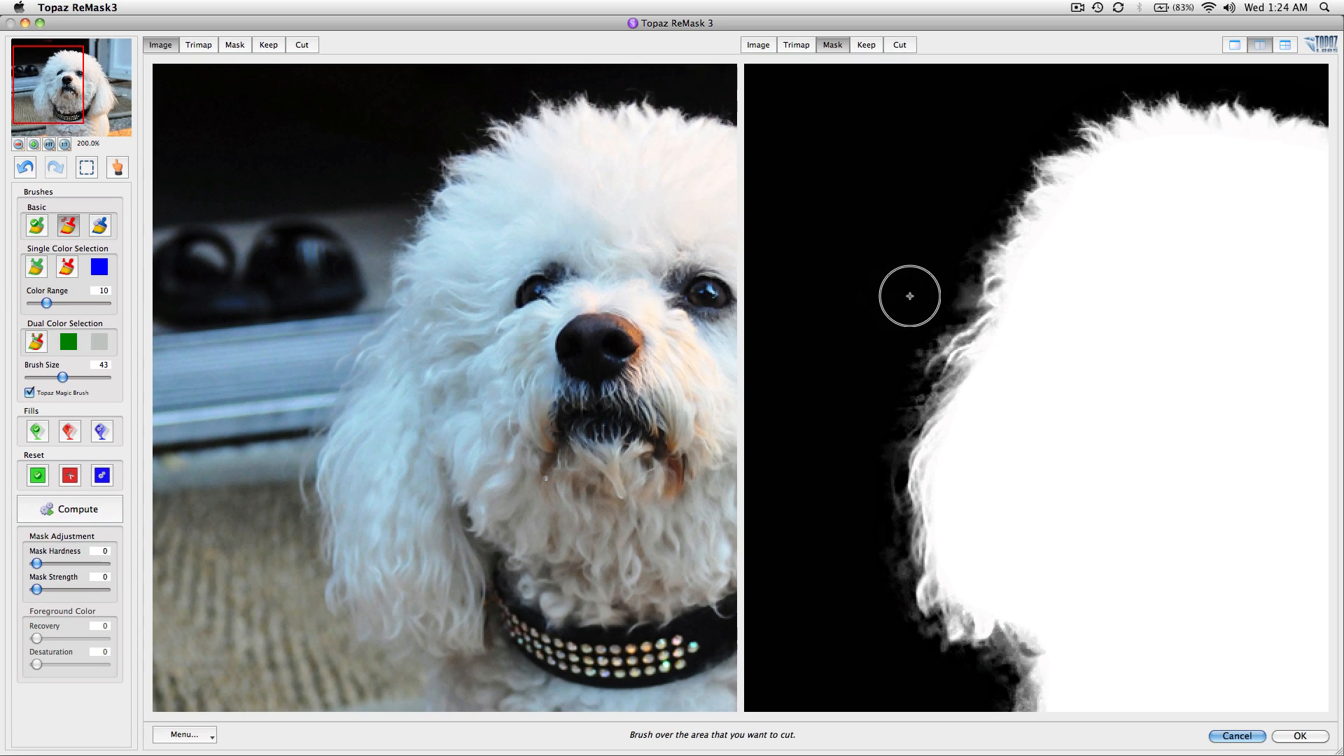
{"action": "left_click_drag", "start_coordinate": [909, 296], "coordinate": [936, 288]}
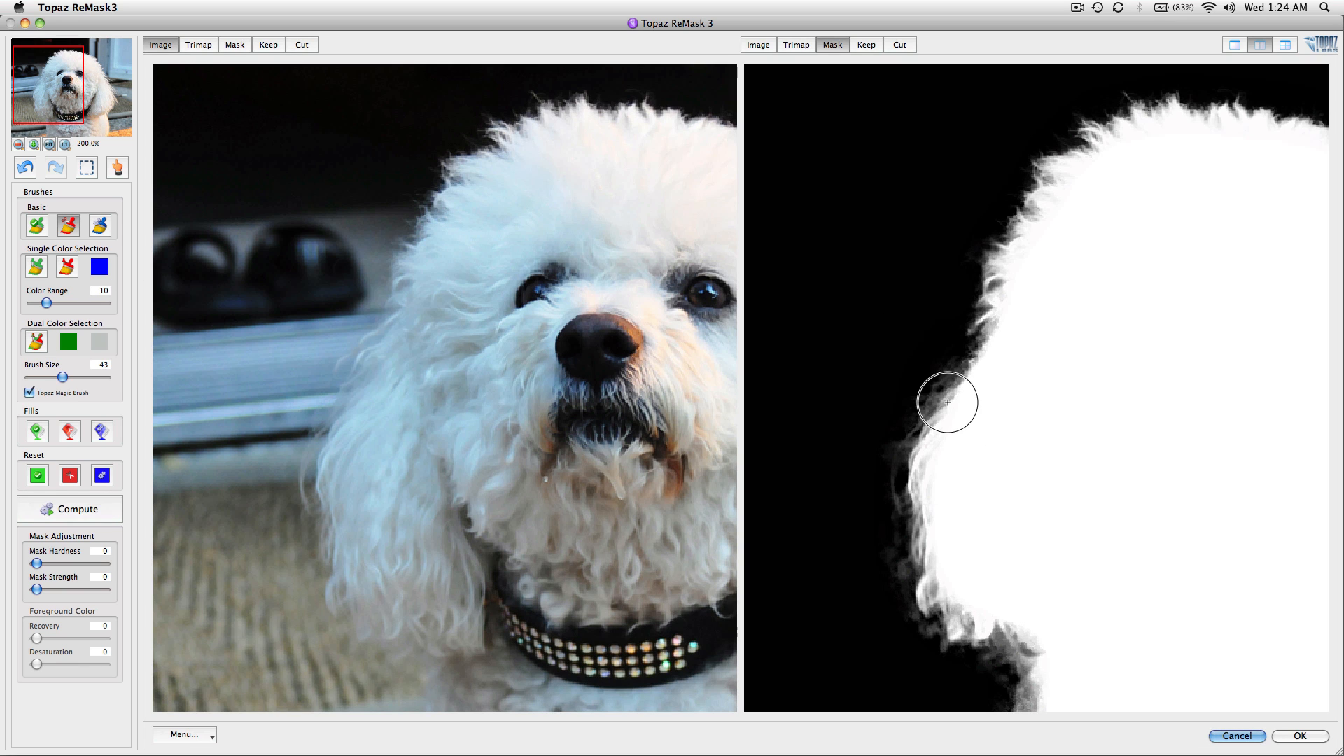
{"action": "mouse_move", "coordinate": [1014, 489]}
{"action": "left_mouse_down"}
{"action": "mouse_move", "coordinate": [999, 459]}
{"action": "mouse_move", "coordinate": [993, 292]}
{"action": "left_mouse_up"}
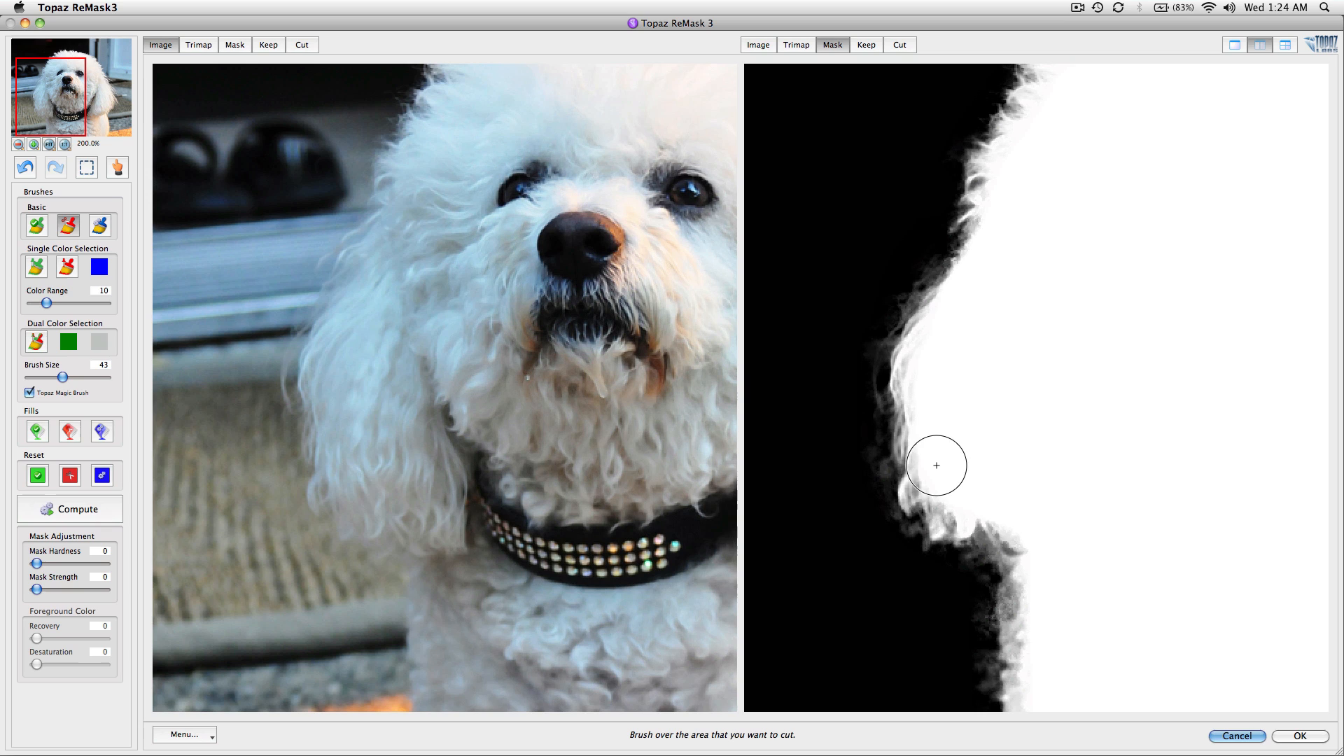
{"action": "left_click", "coordinate": [858, 470]}
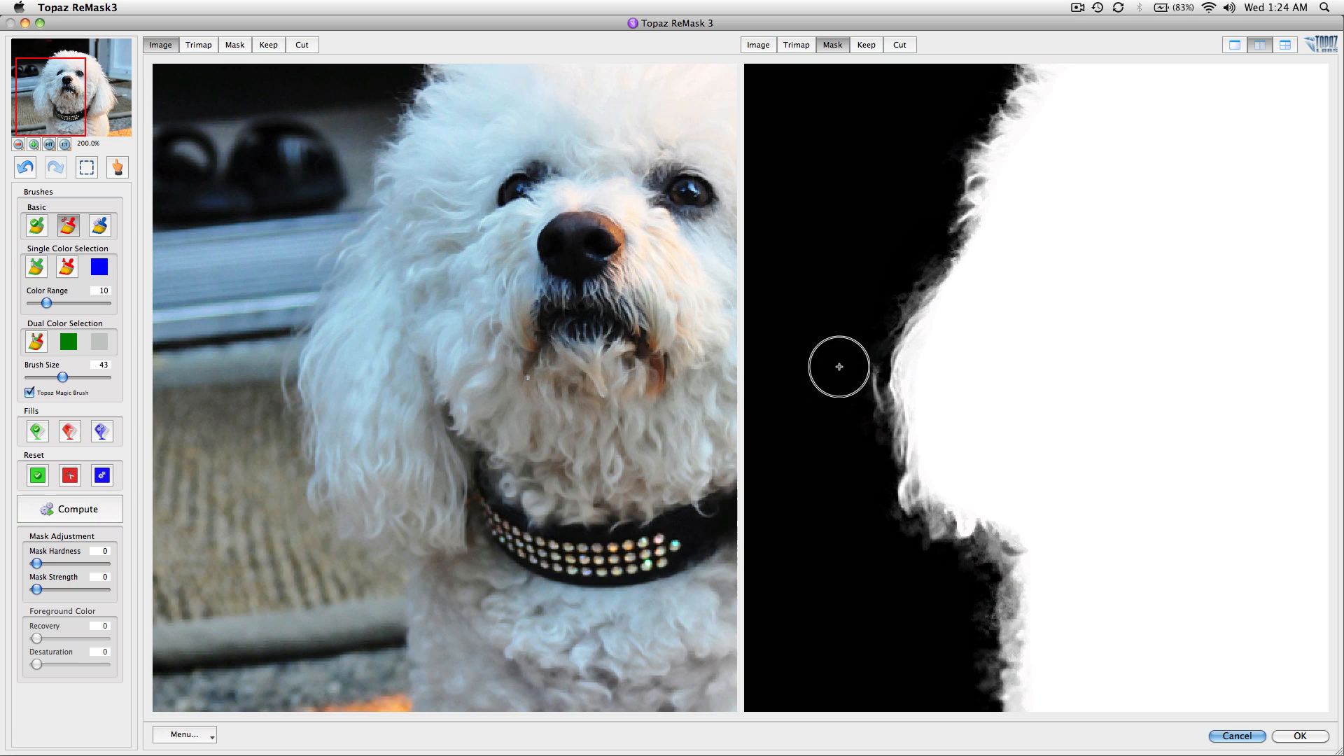
{"action": "left_click", "coordinate": [844, 371]}
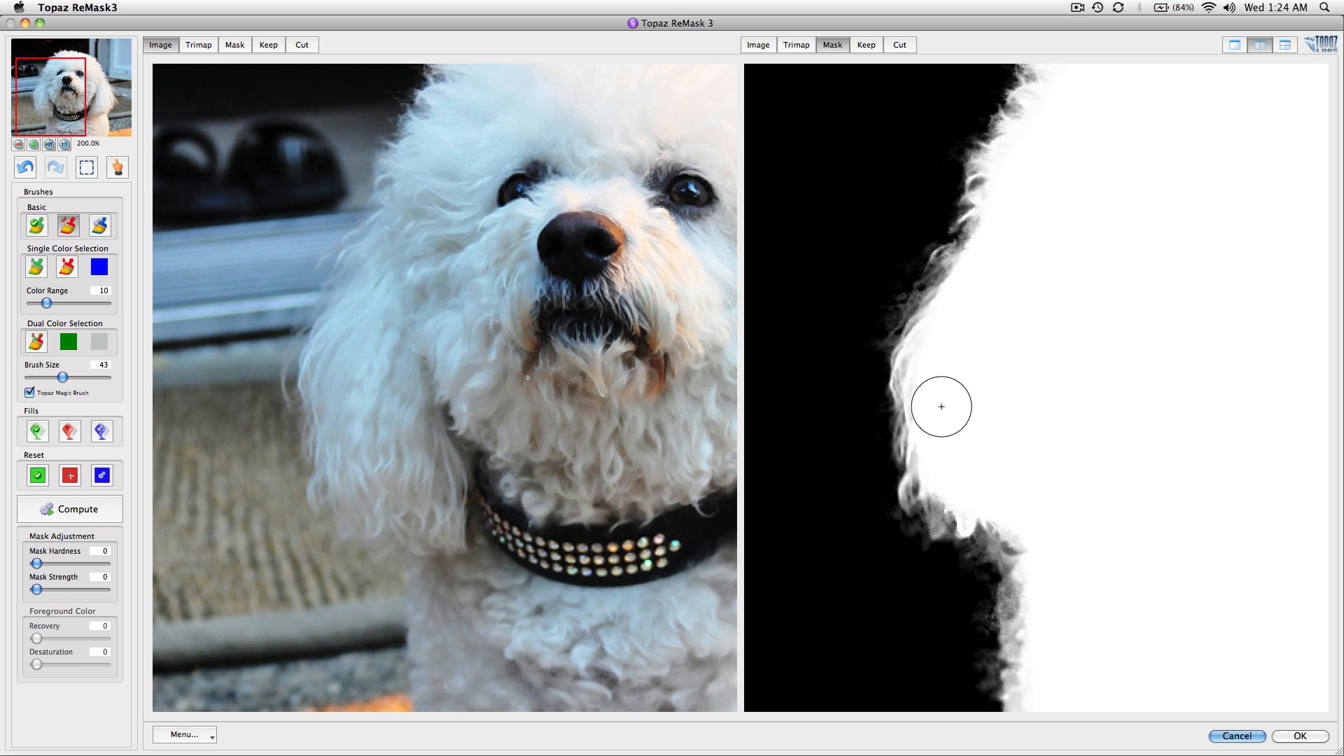
- Display the Keep result beside the original and inspect the fur around the dog's right-hand ear at 200%
{"action": "left_click", "coordinate": [49, 144]}
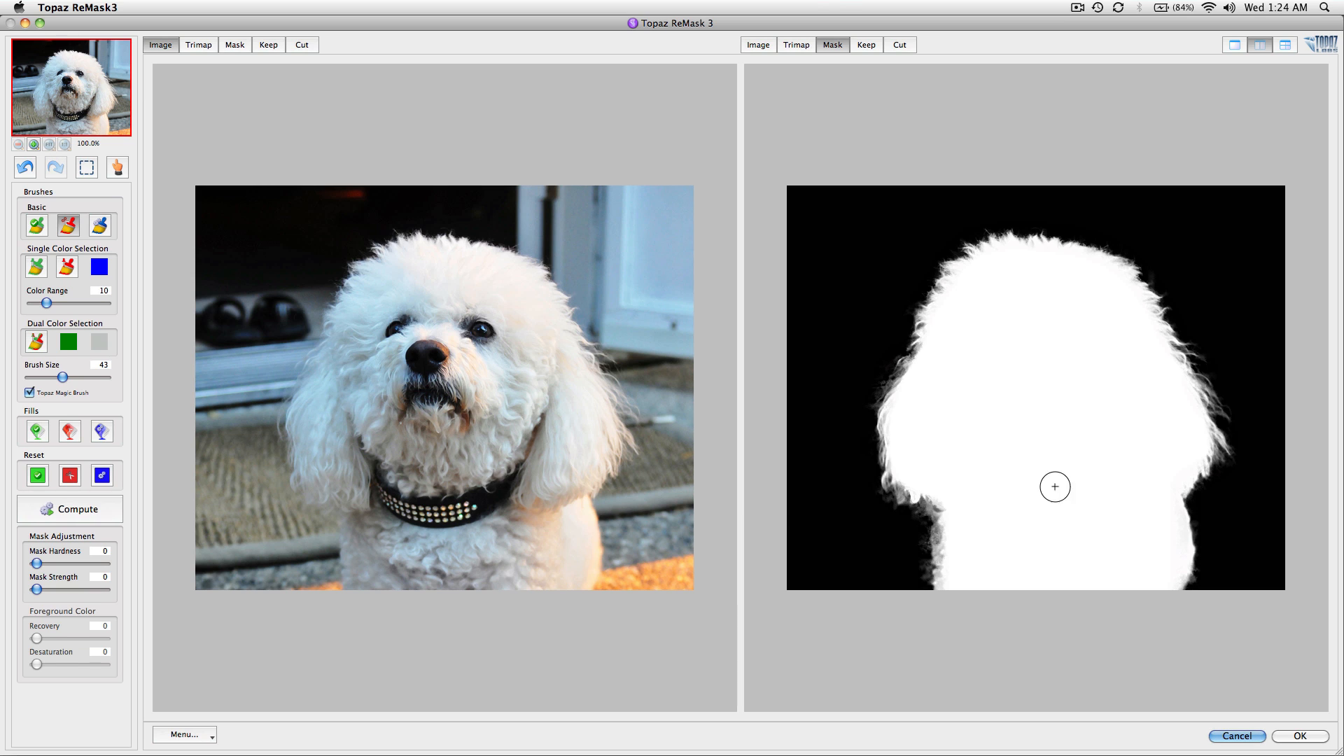
{"action": "left_click", "coordinate": [867, 45]}
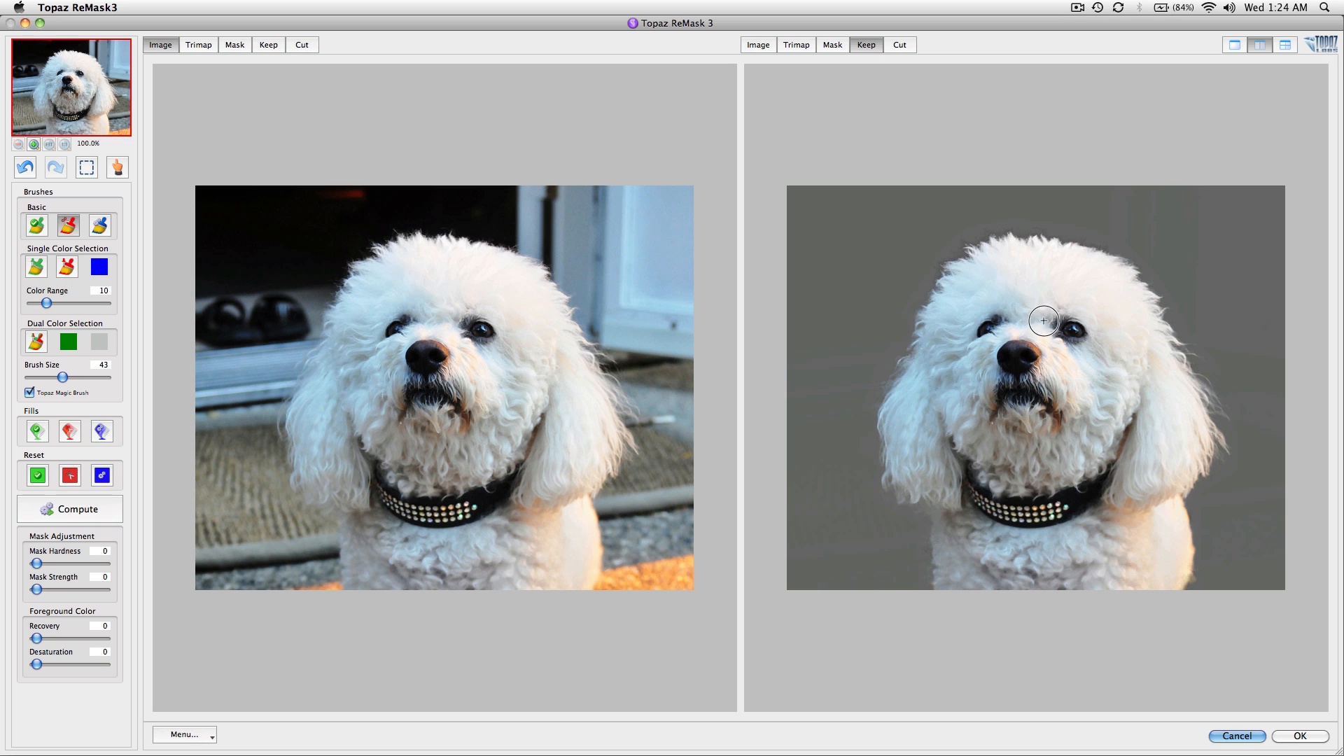
{"action": "key", "text": "super+plus"}
{"action": "left_click_drag", "start_coordinate": [905, 226], "coordinate": [951, 272]}
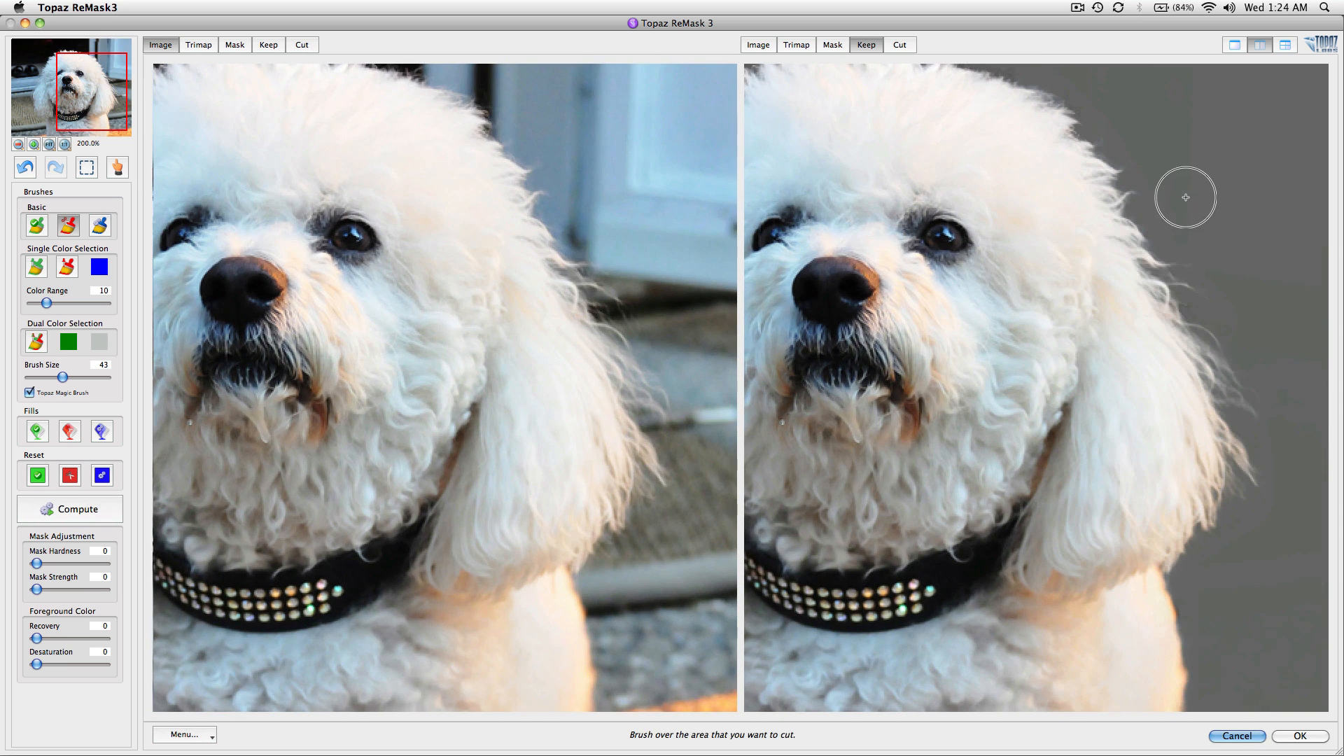
{"action": "left_click_drag", "start_coordinate": [1101, 294], "coordinate": [1065, 318]}
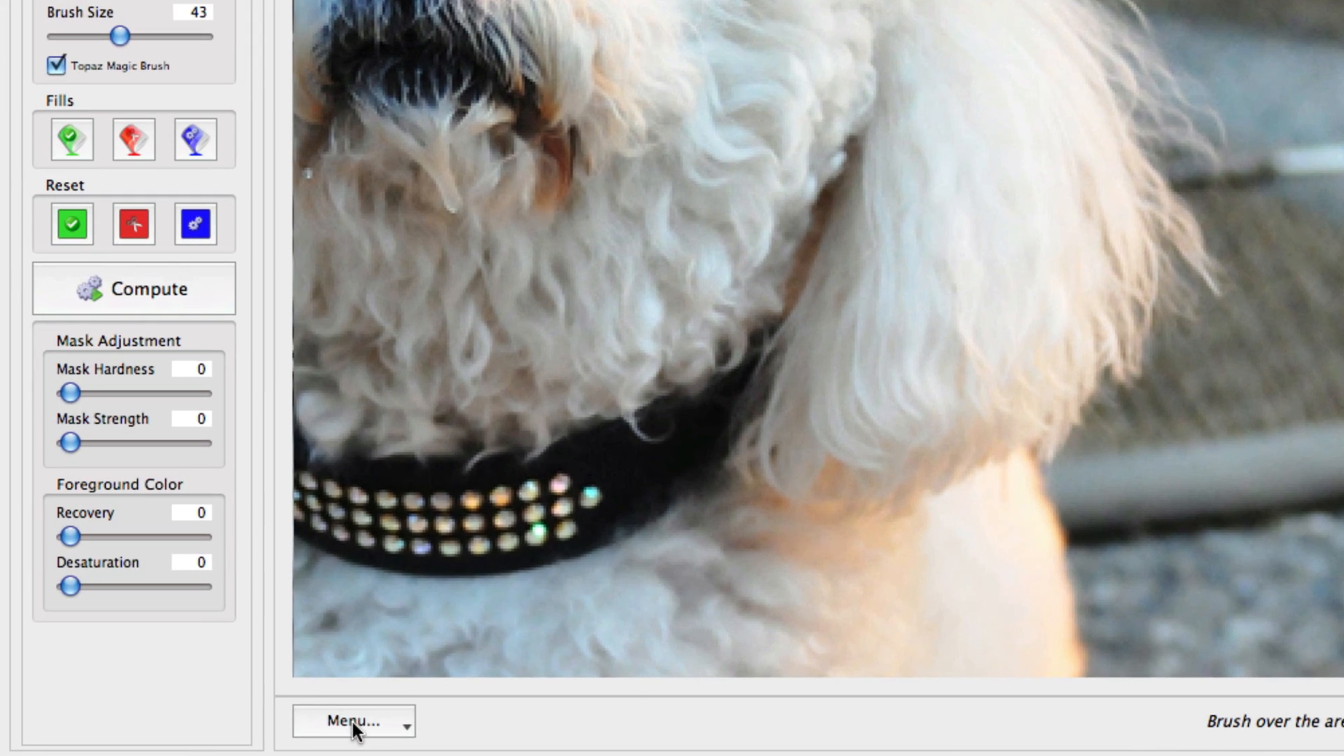
- Set the preview background colour behind the cutout to a dusty pink
{"action": "left_click", "coordinate": [352, 721]}
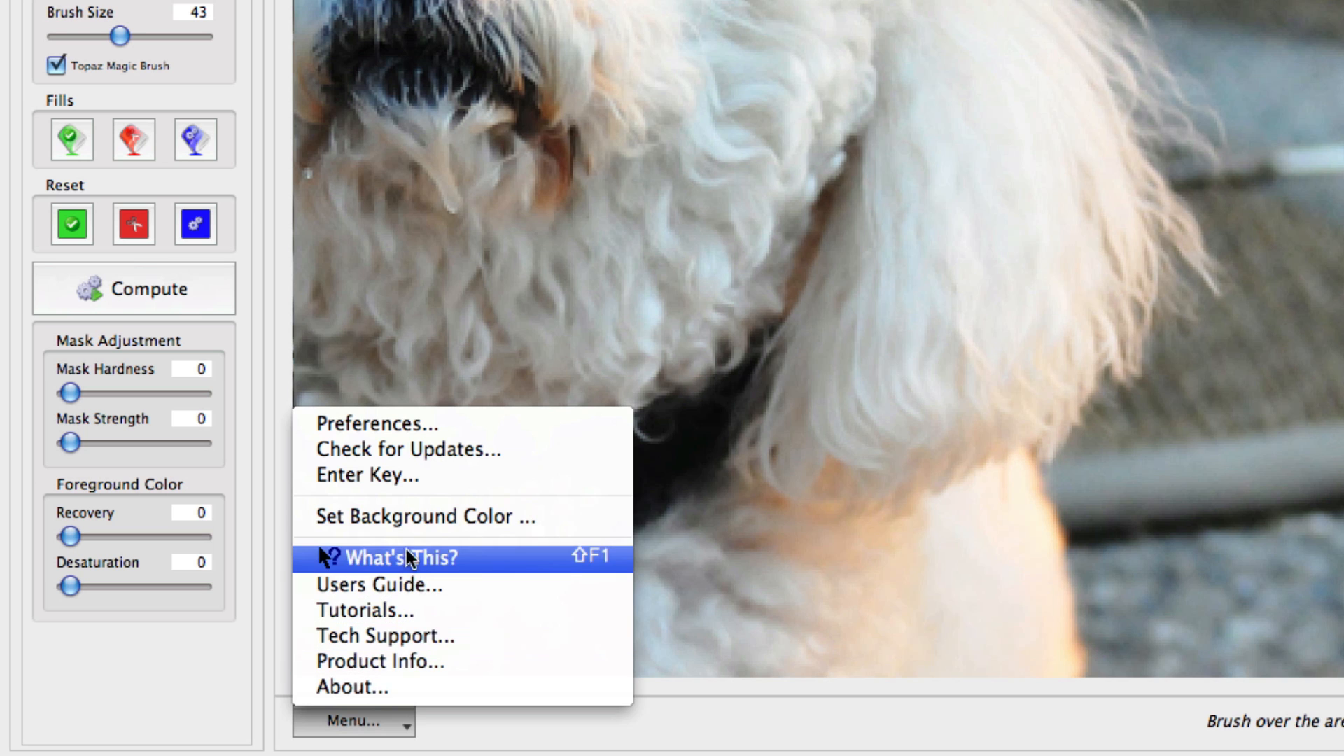
{"action": "left_click", "coordinate": [423, 519]}
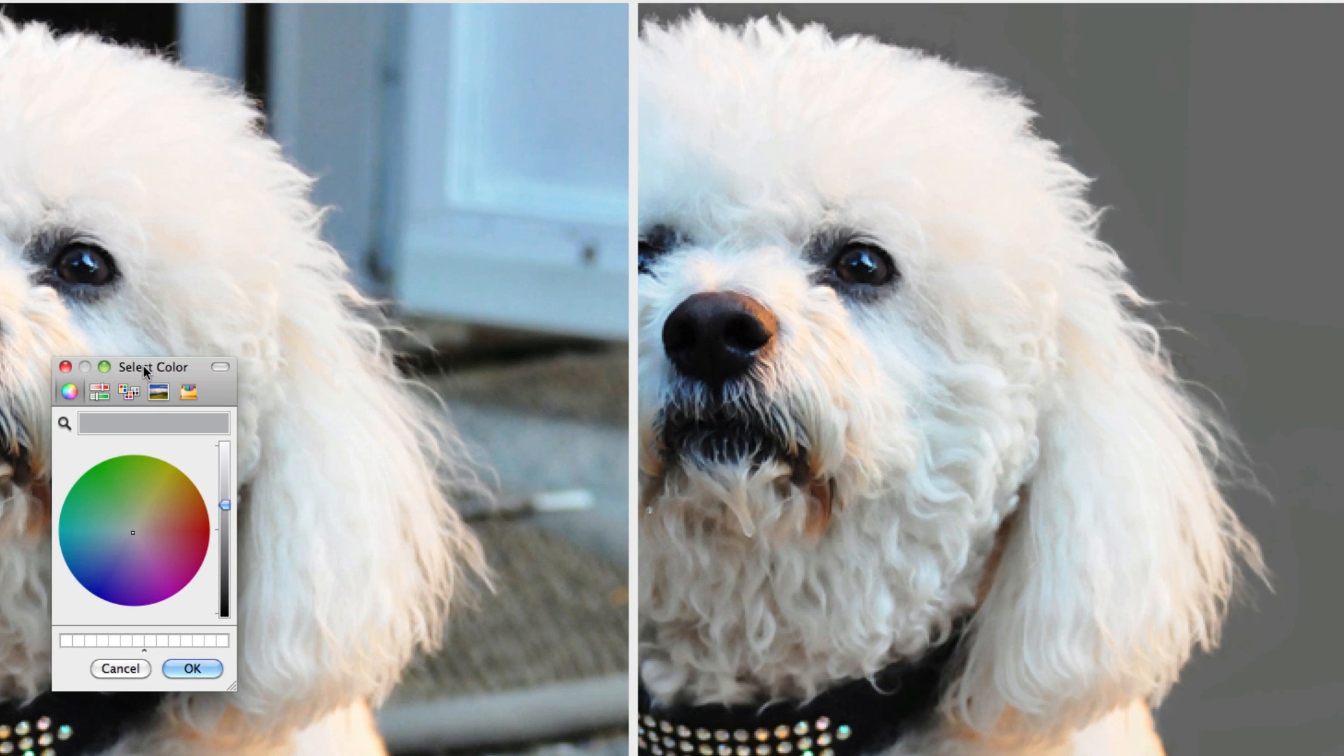
{"action": "left_click_drag", "start_coordinate": [444, 143], "coordinate": [899, 0]}
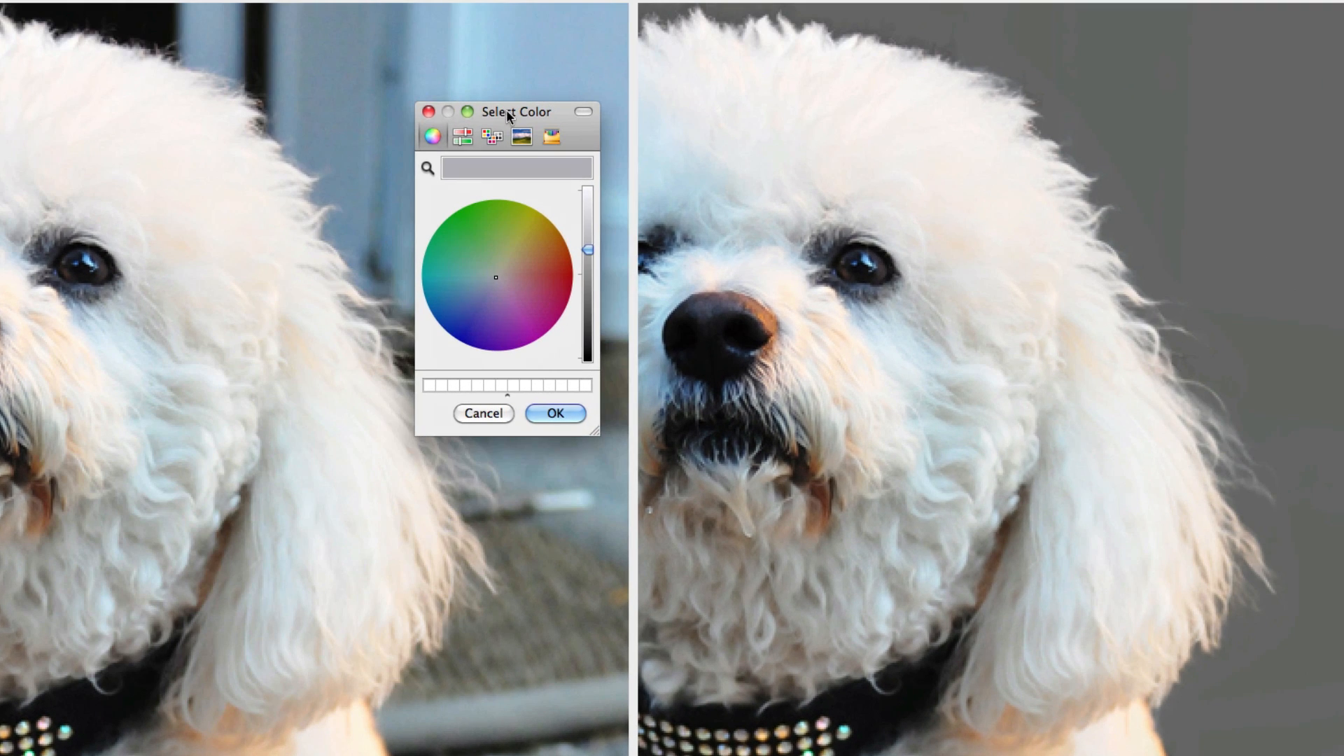
{"action": "left_click", "coordinate": [514, 240]}
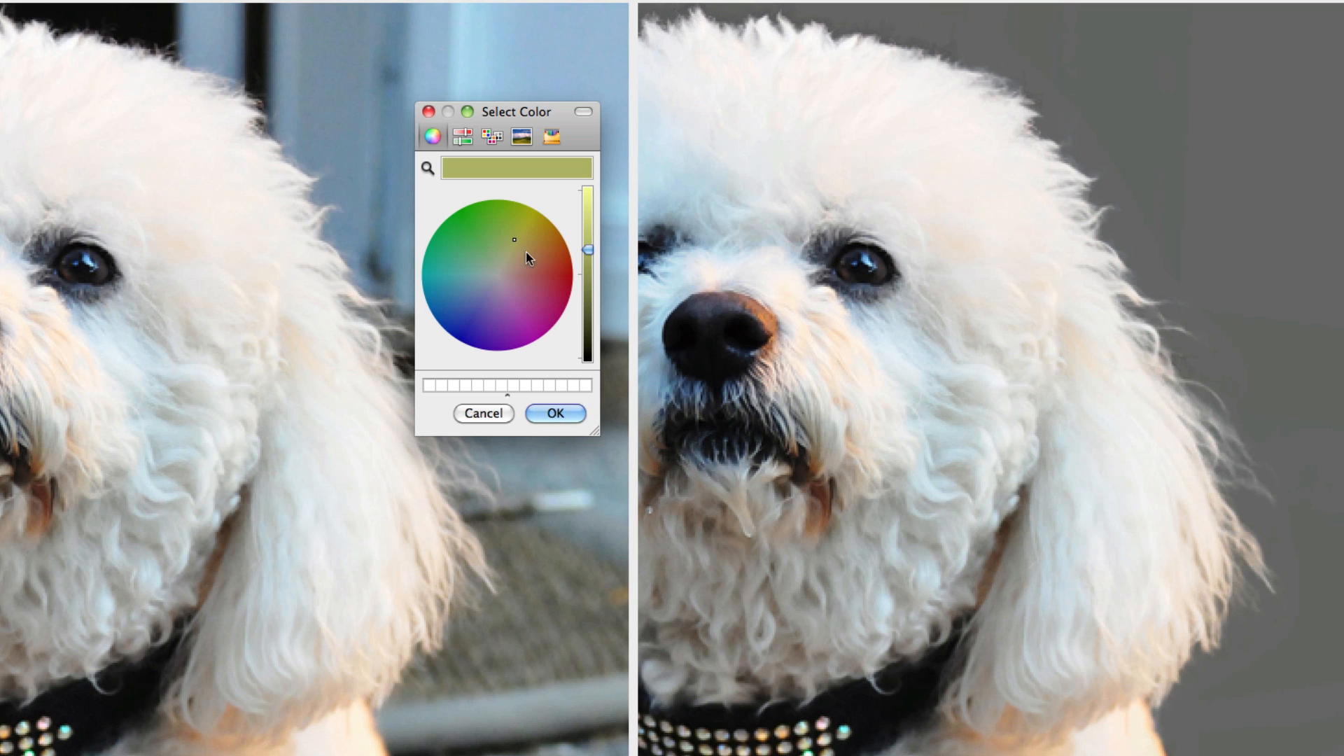
{"action": "left_click", "coordinate": [527, 299]}
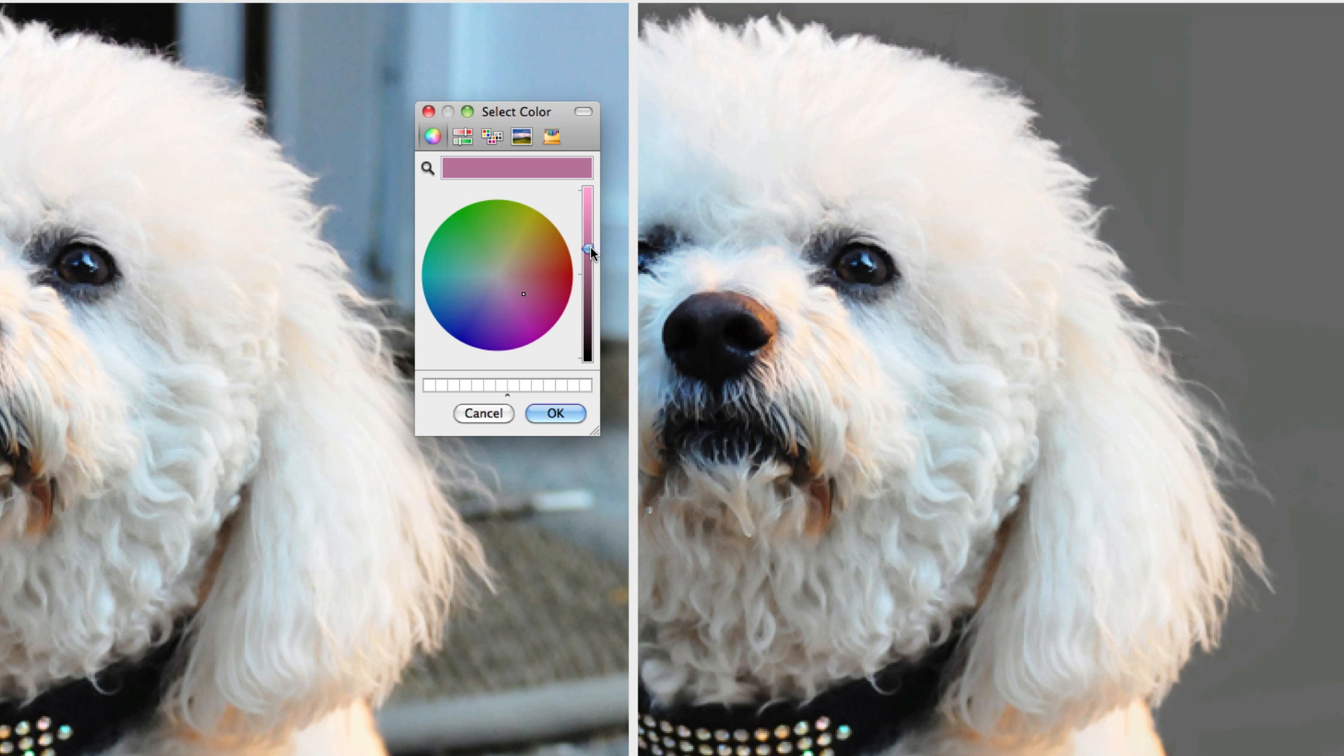
{"action": "left_click", "coordinate": [563, 414]}
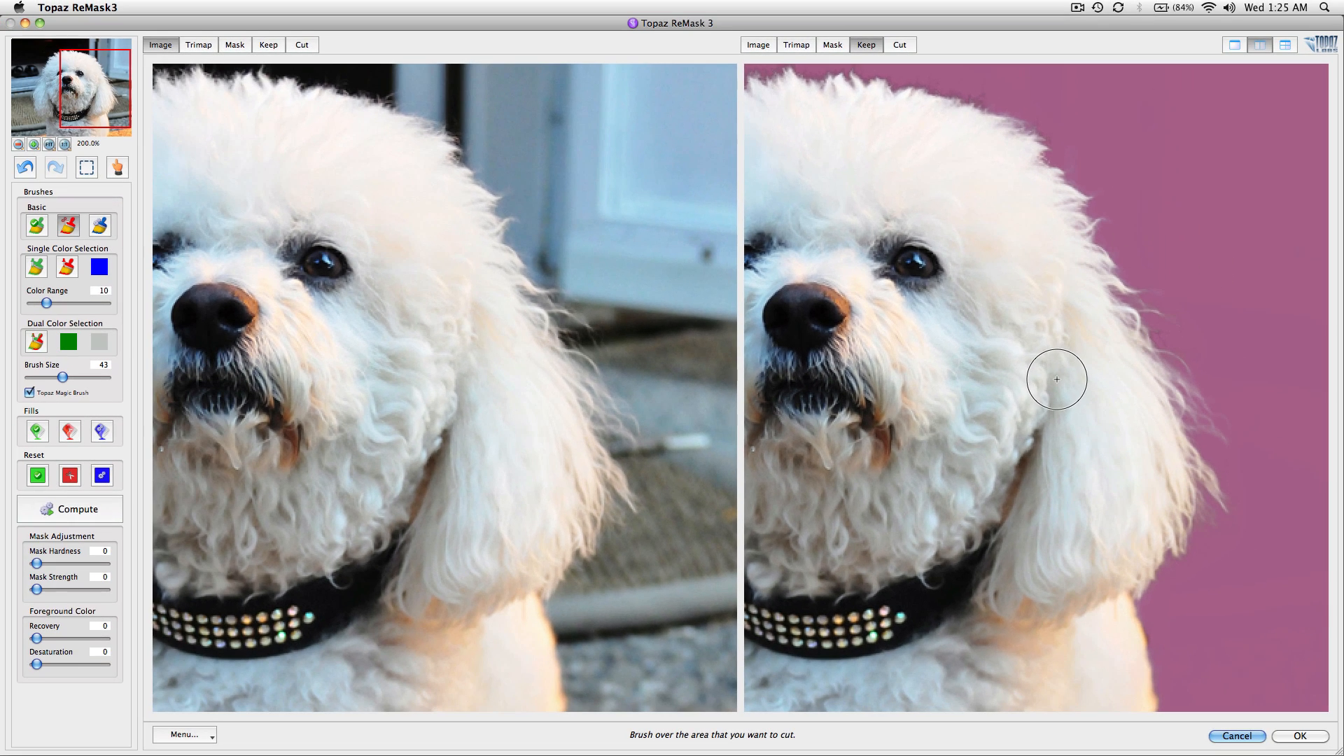
- Raise the foreground colour Recovery to 100 to revive the dog's semi-transparent fur edges
{"action": "left_click_drag", "start_coordinate": [911, 255], "coordinate": [1105, 389]}
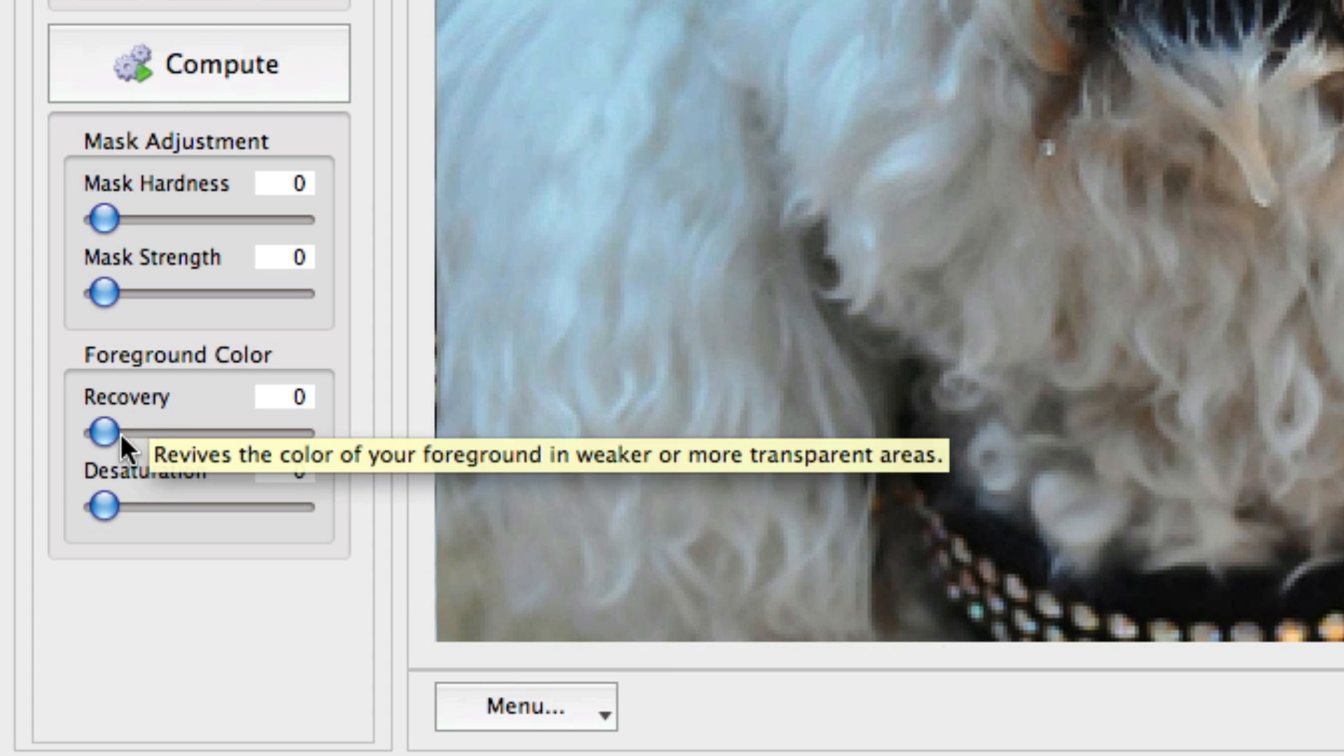
{"action": "left_click_drag", "start_coordinate": [99, 431], "coordinate": [249, 450]}
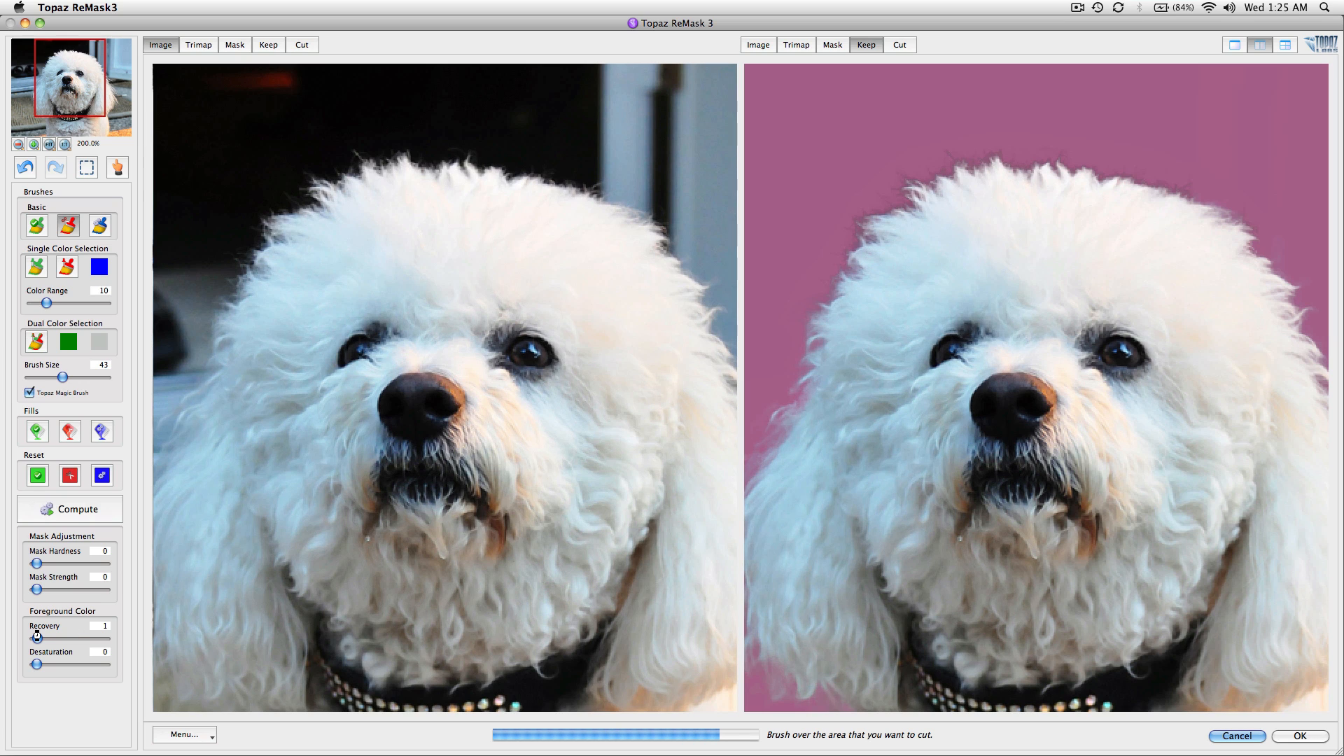
{"action": "left_click_drag", "start_coordinate": [38, 639], "coordinate": [93, 640]}
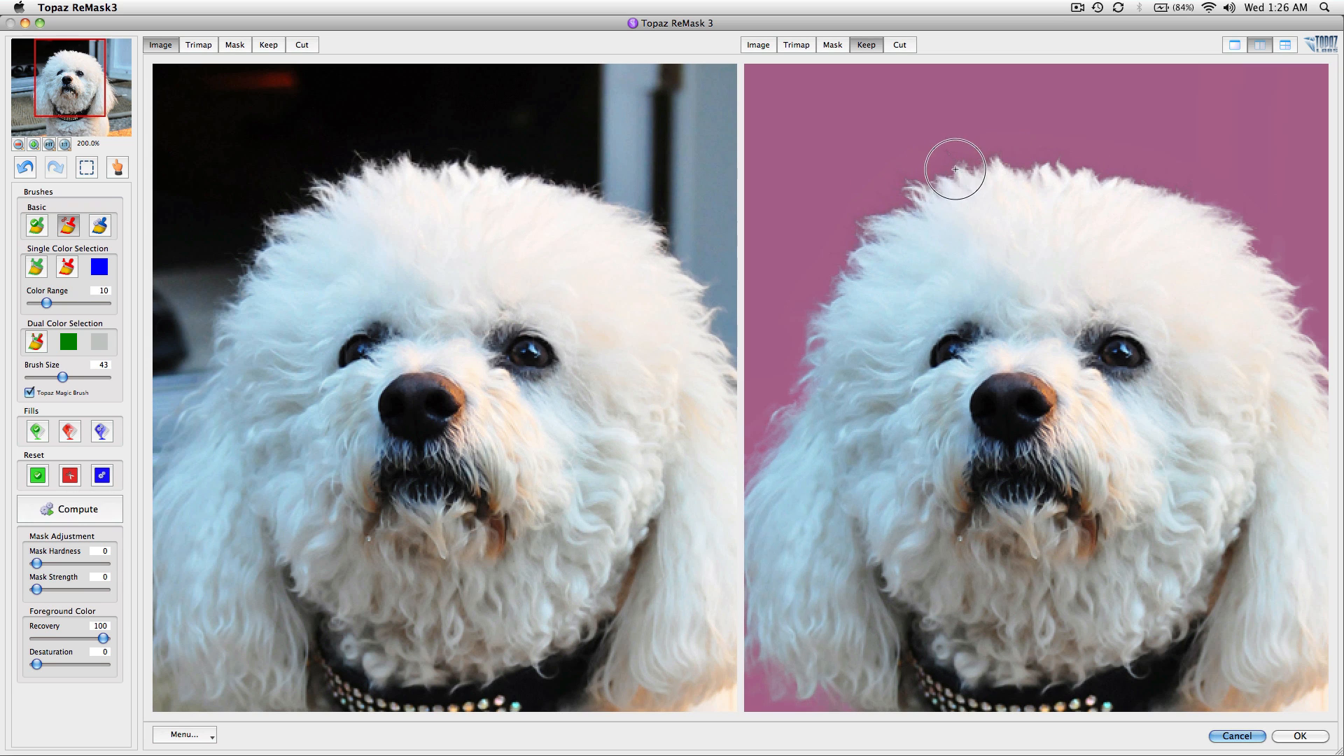
- Recompute the fur edge along the top and left side of the dog's head with the basic compute brush
{"action": "left_click", "coordinate": [99, 226]}
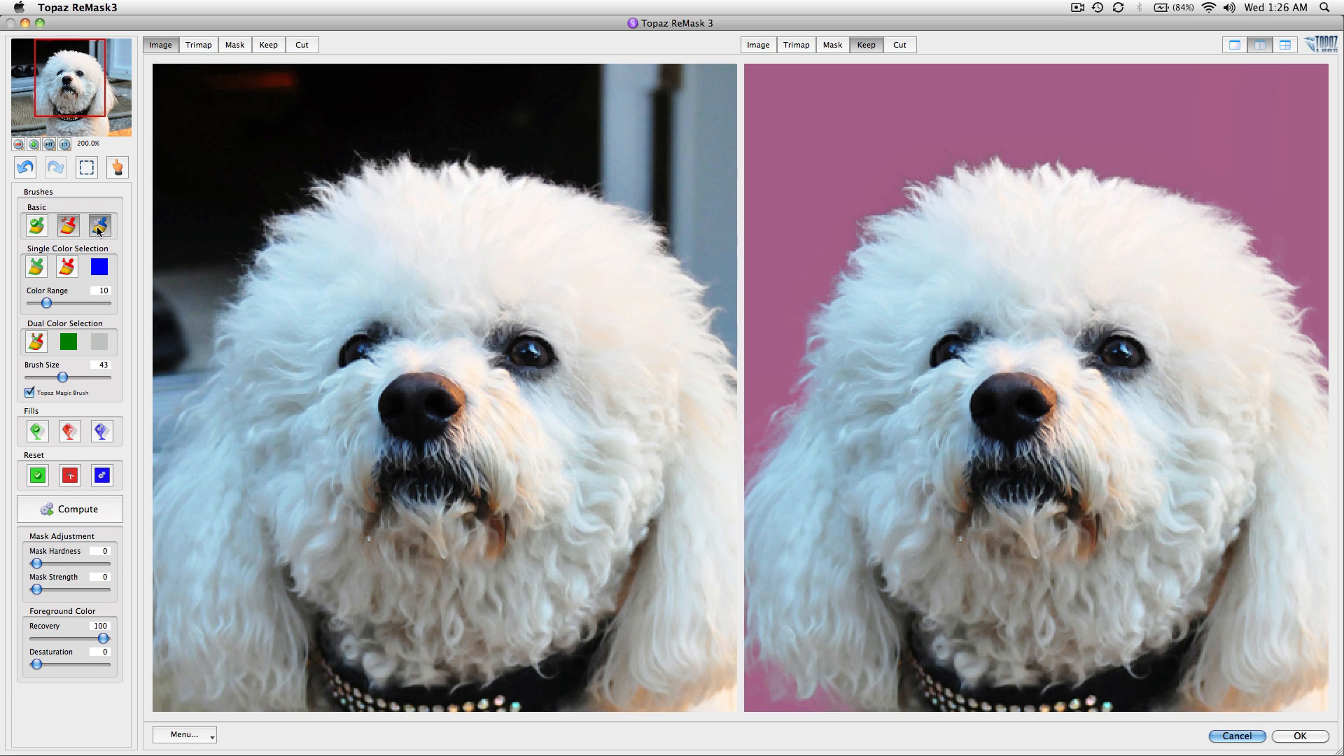
{"action": "mouse_move", "coordinate": [1023, 143]}
{"action": "left_mouse_down"}
{"action": "mouse_move", "coordinate": [940, 166]}
{"action": "mouse_move", "coordinate": [866, 229]}
{"action": "mouse_move", "coordinate": [845, 275]}
{"action": "left_mouse_up"}
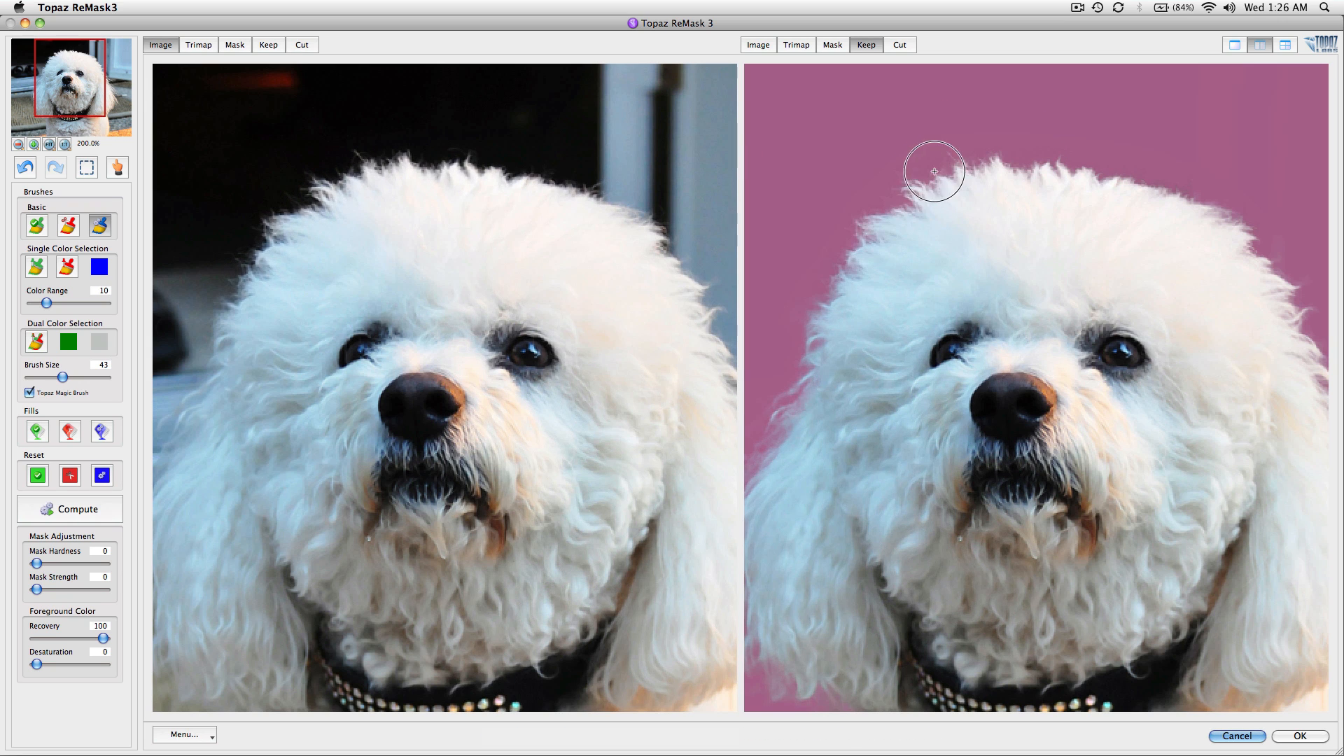
{"action": "left_click_drag", "start_coordinate": [841, 339], "coordinate": [954, 300]}
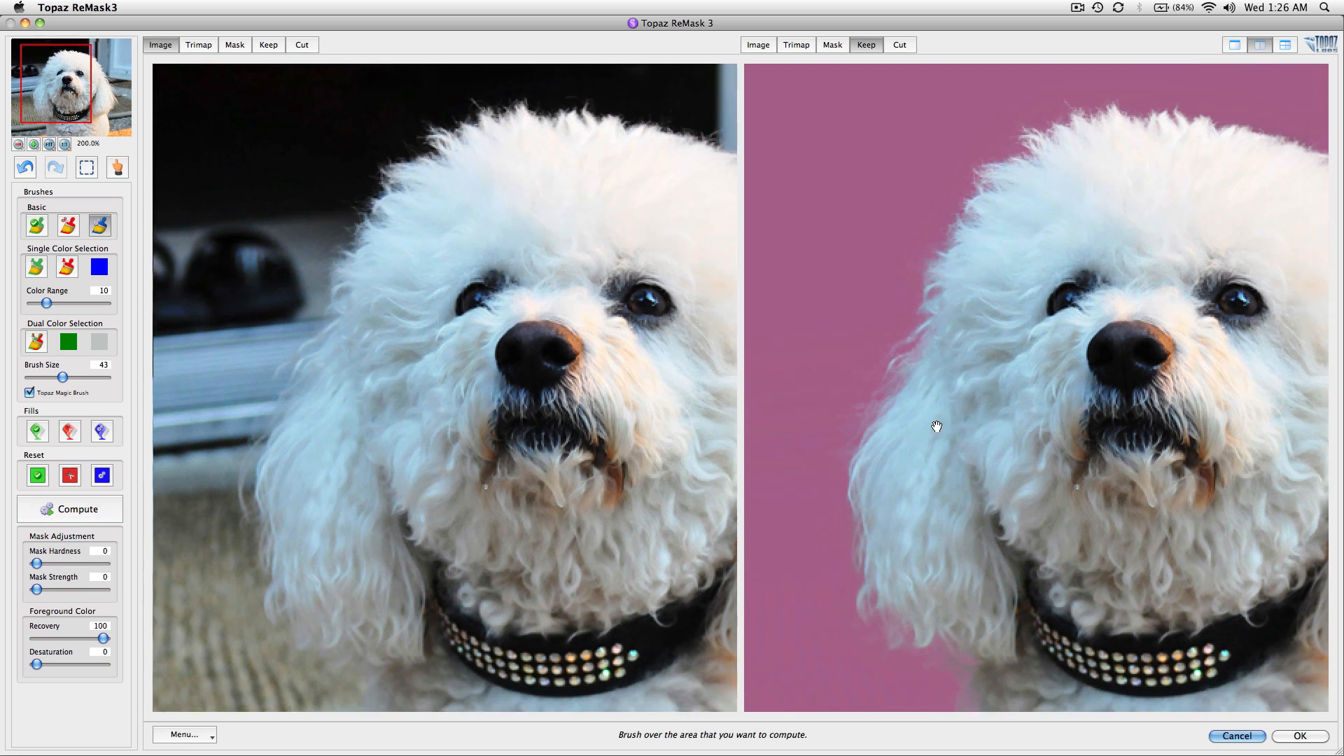
- Trim the residue along the dog's lower right body edge using the basic cut brush at size 23
{"action": "left_click_drag", "start_coordinate": [939, 426], "coordinate": [919, 319]}
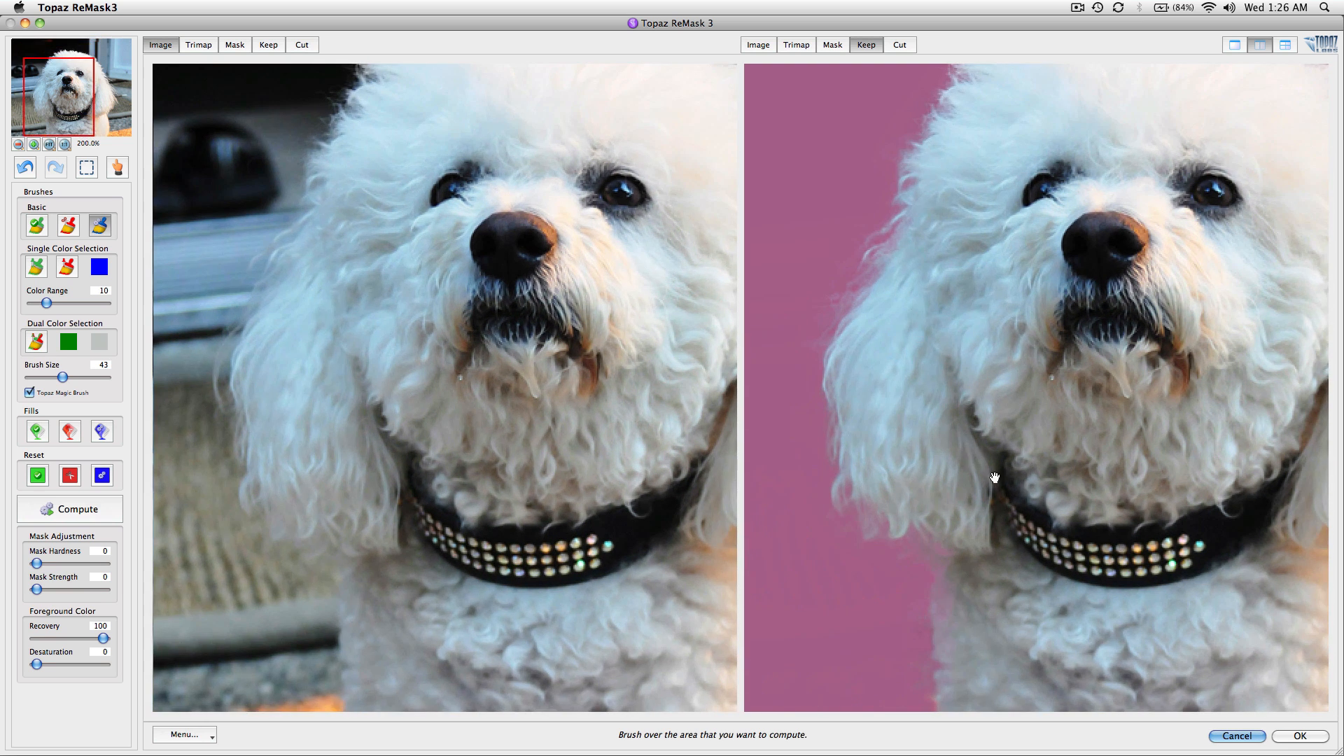
{"action": "left_click_drag", "start_coordinate": [995, 478], "coordinate": [875, 469]}
{"action": "left_click_drag", "start_coordinate": [1090, 465], "coordinate": [990, 429]}
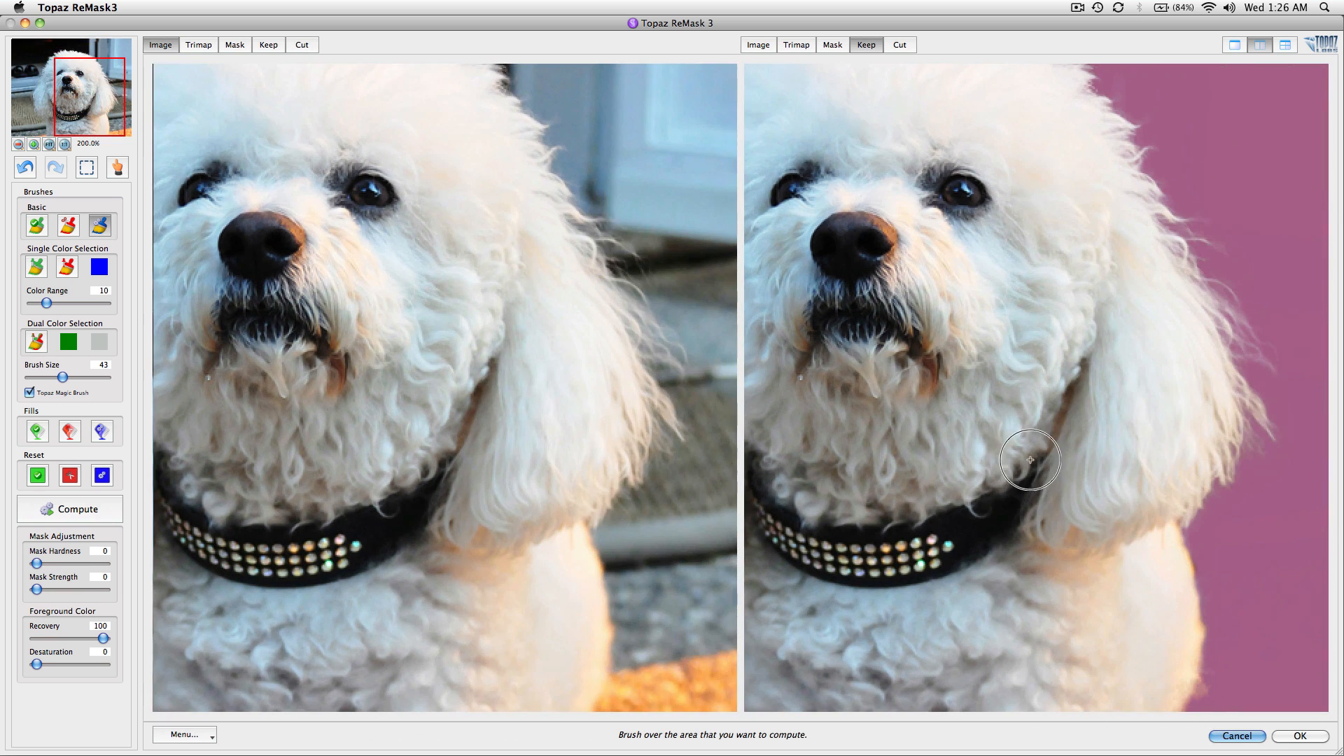
{"action": "scroll", "coordinate": [1116, 555], "scroll_direction": "up", "scroll_amount": 2}
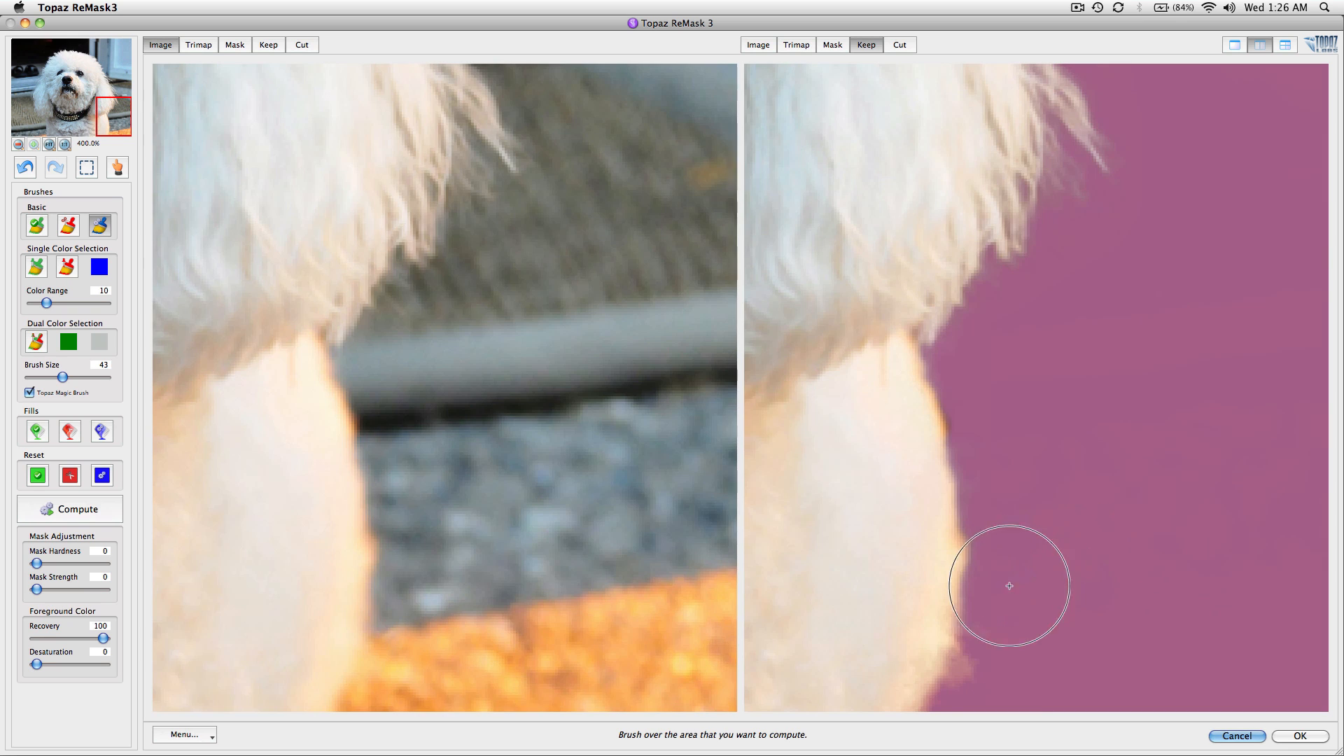
{"action": "scroll", "coordinate": [1010, 586], "scroll_direction": "left", "scroll_amount": 5}
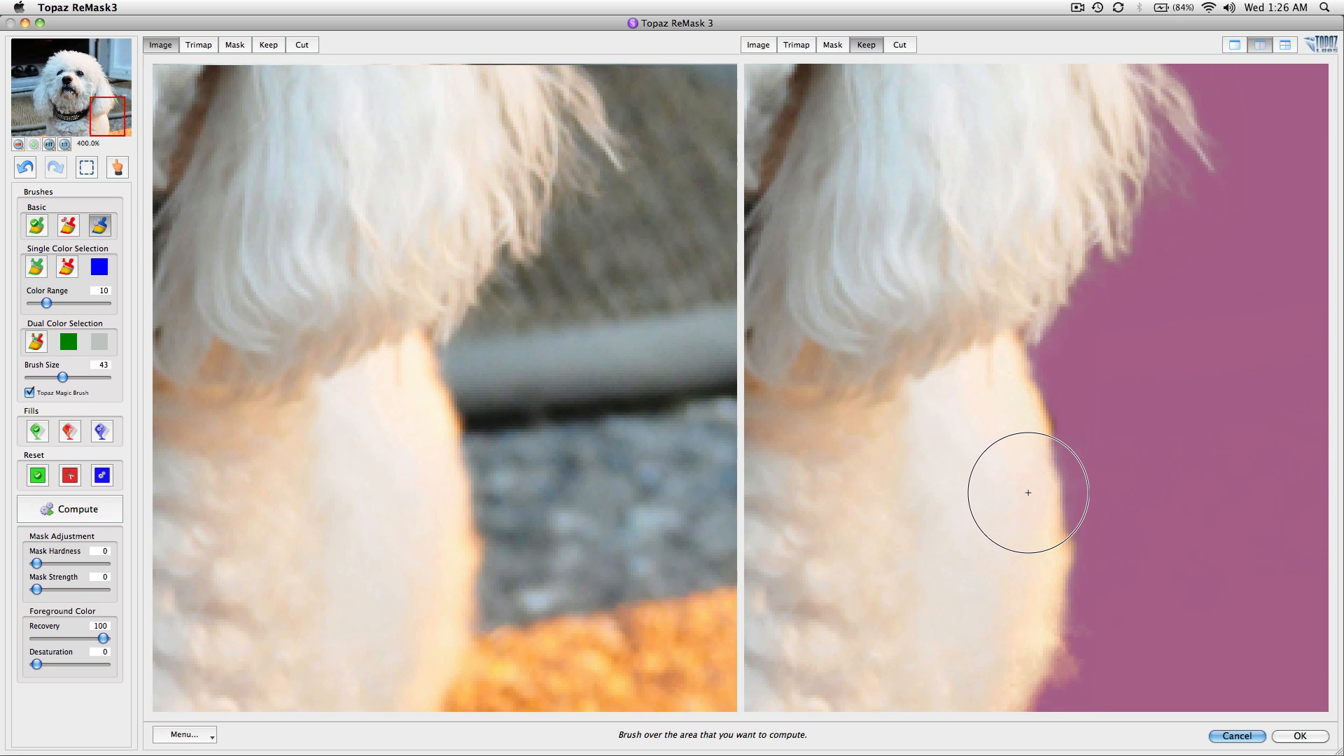
{"action": "scroll", "coordinate": [987, 495], "scroll_direction": "left", "scroll_amount": 1}
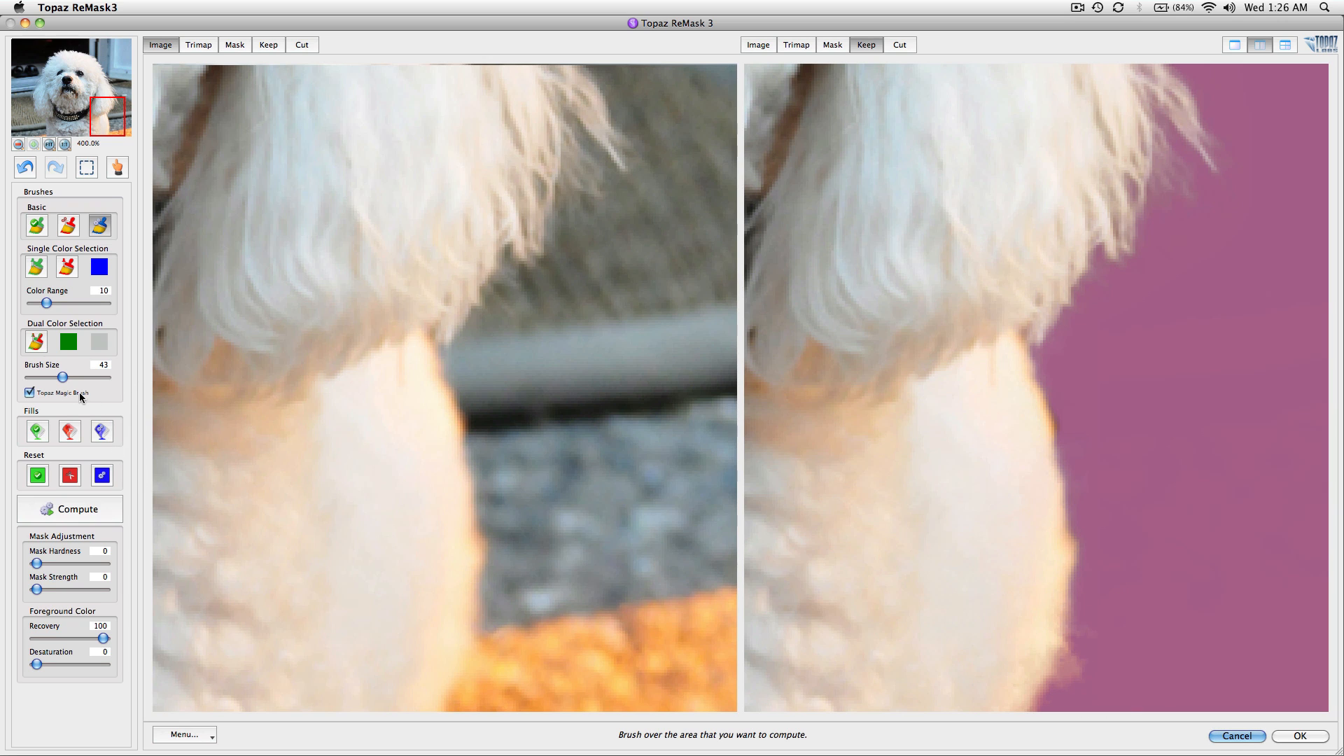
{"action": "mouse_move", "coordinate": [82, 396]}
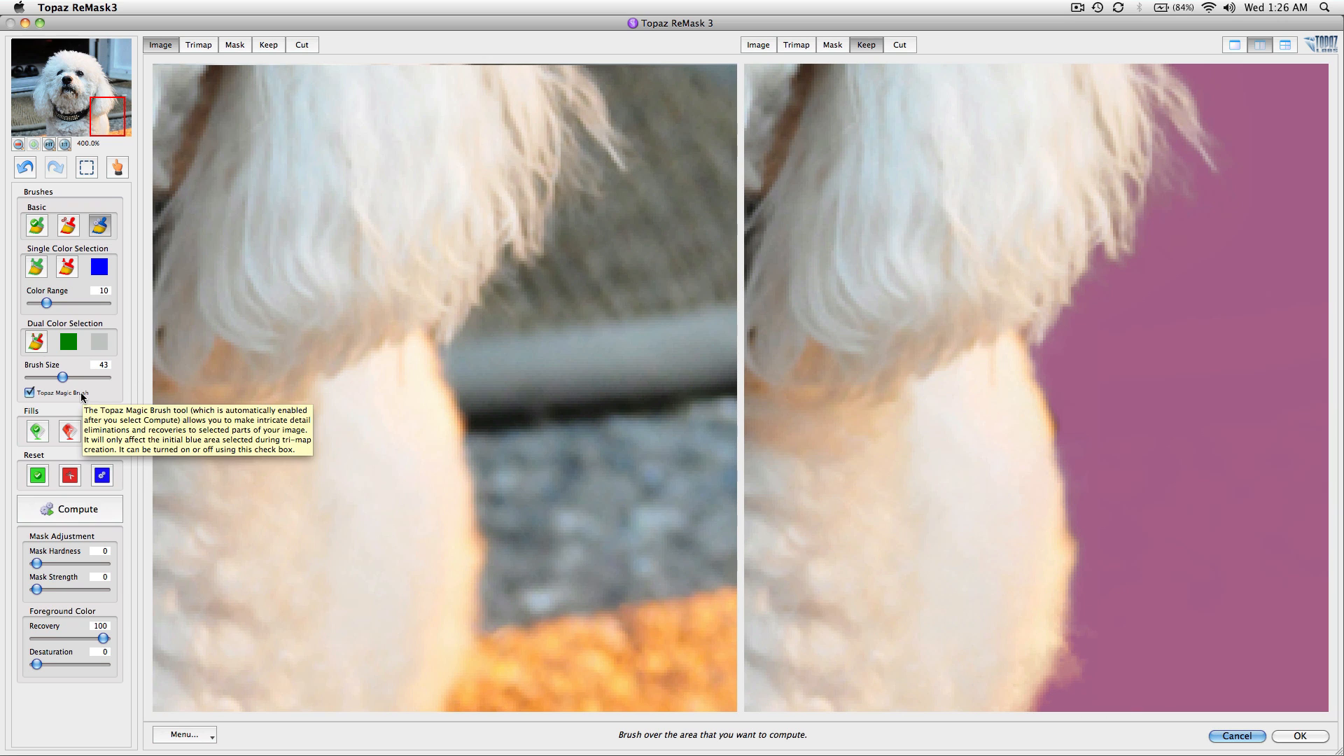
{"action": "left_click", "coordinate": [70, 227]}
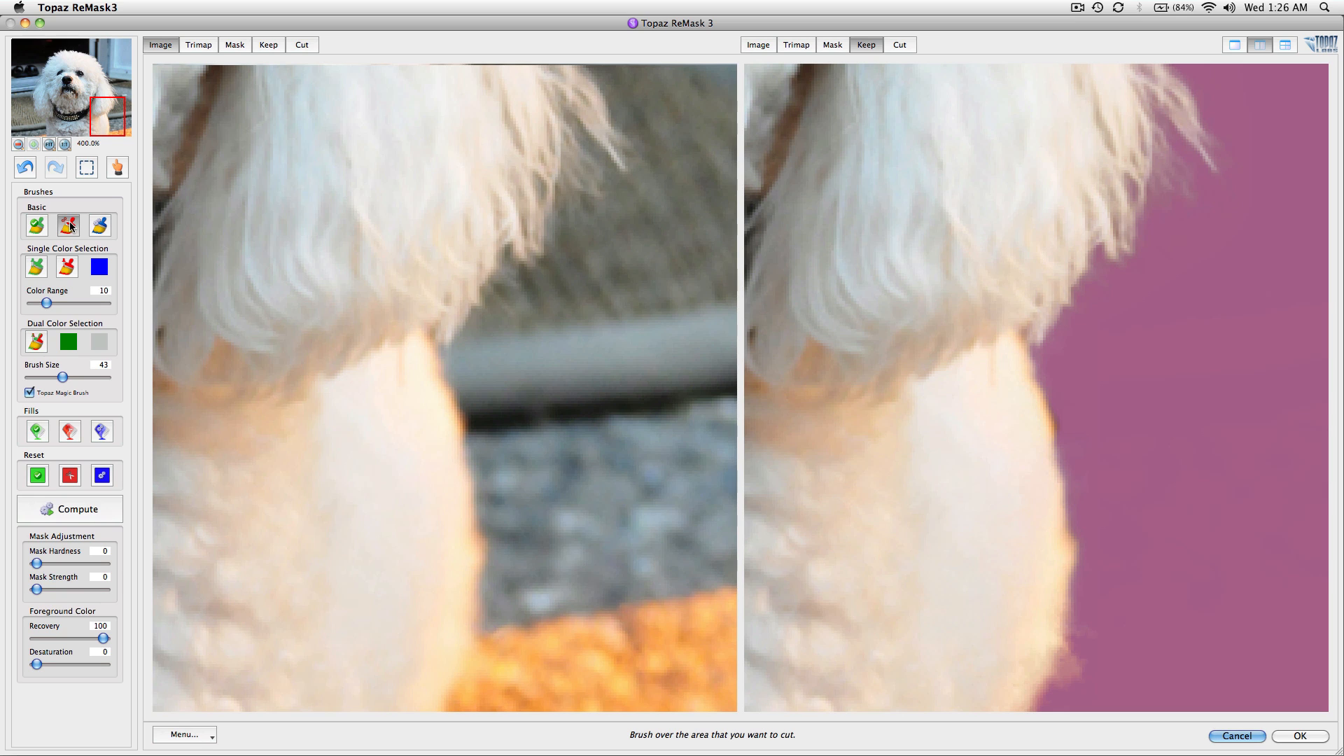
{"action": "key", "text": "bracketleft"}
{"action": "key", "text": "bracketleft"}
{"action": "key", "text": "bracketleft"}
{"action": "key", "text": "bracketleft"}
{"action": "left_click_drag", "start_coordinate": [1090, 679], "coordinate": [1095, 678]}
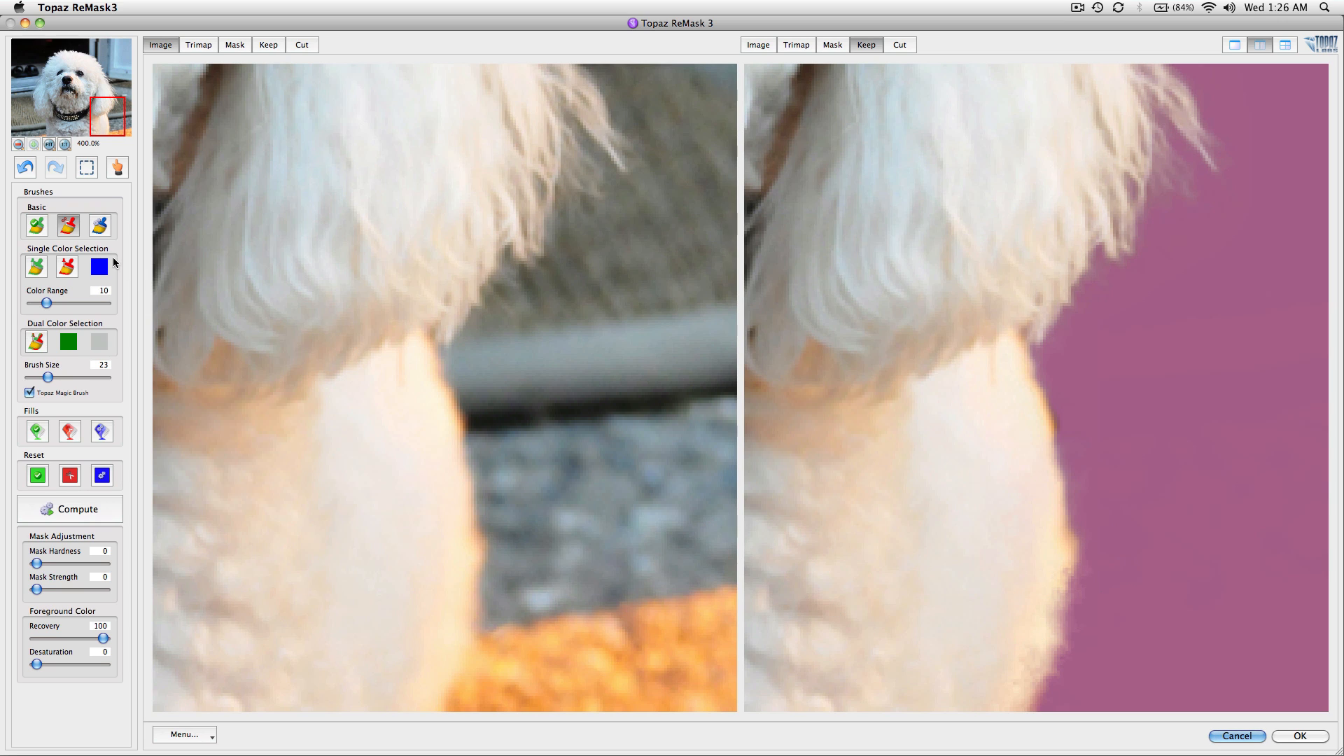
- Restore the dog's right body edge with the keep and compute brushes, and cut away the leftover spot beside it
{"action": "left_click", "coordinate": [37, 227]}
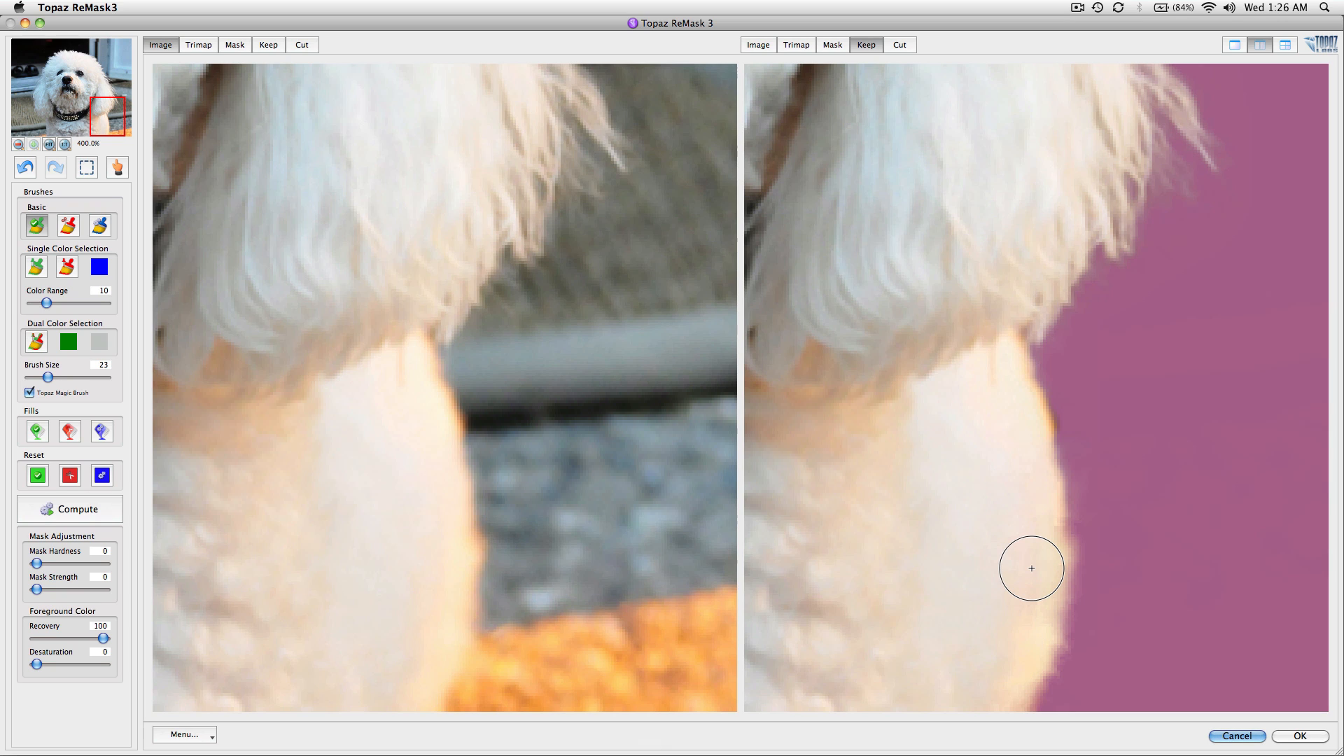
{"action": "key", "text": "3"}
{"action": "mouse_move", "coordinate": [1068, 565]}
{"action": "left_mouse_down"}
{"action": "mouse_move", "coordinate": [1060, 426]}
{"action": "mouse_move", "coordinate": [1043, 392]}
{"action": "left_mouse_up"}
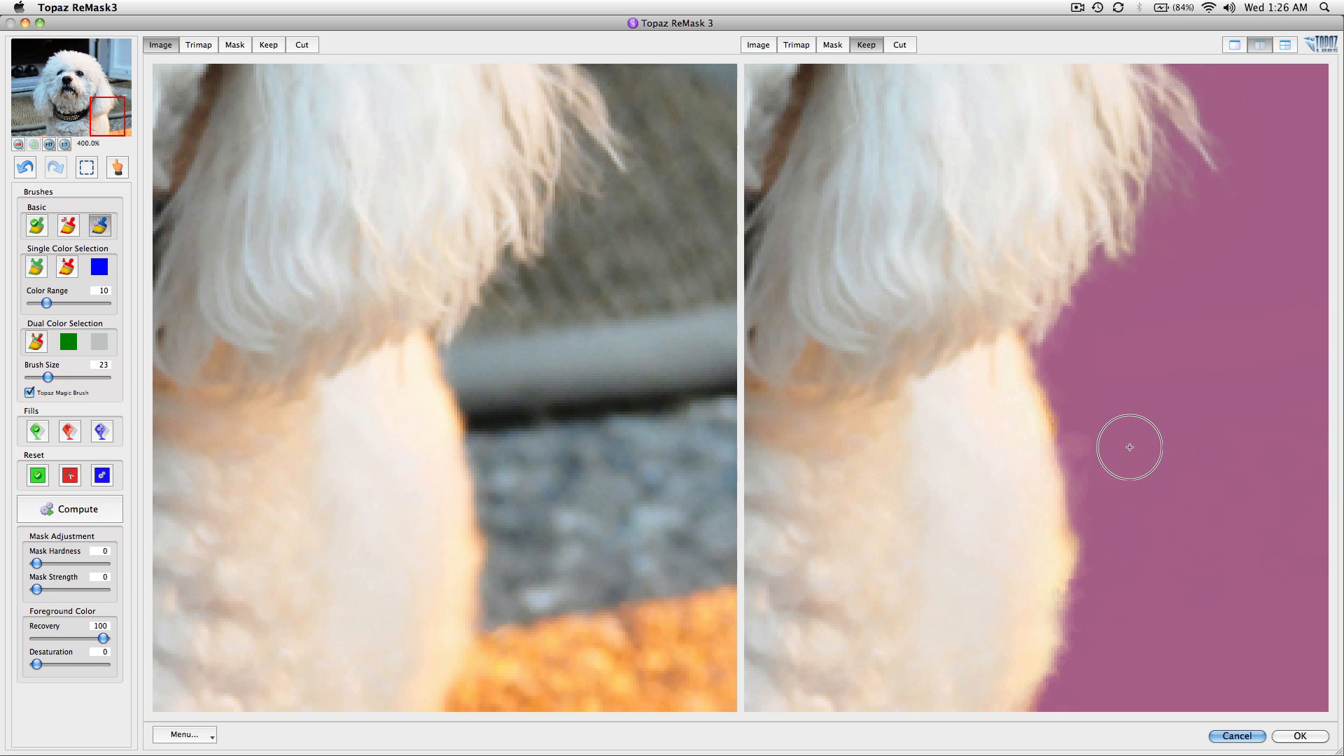
{"action": "key", "text": "2"}
{"action": "left_click", "coordinate": [1107, 441]}
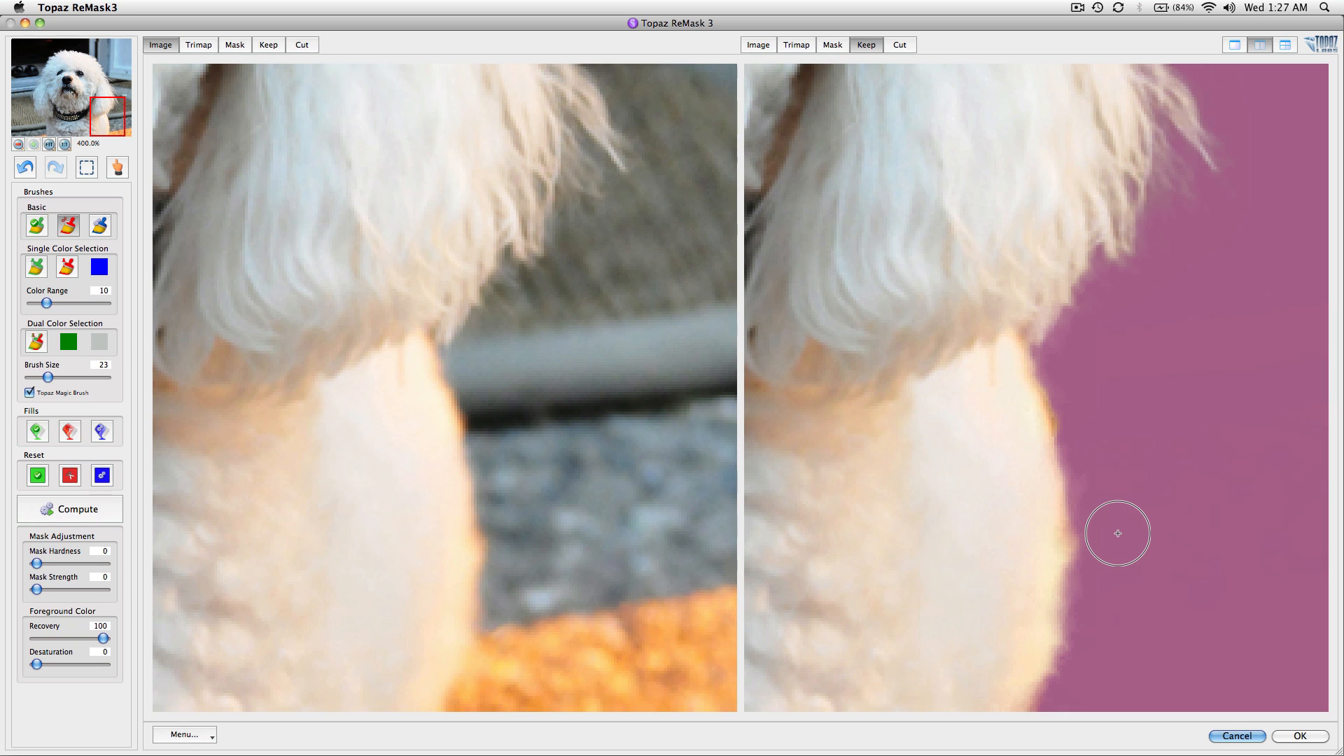
- Apply the finished mask, returning to Photoshop, and show the Background layer with the original Foreground layer hidden
{"action": "key", "text": "super+0"}
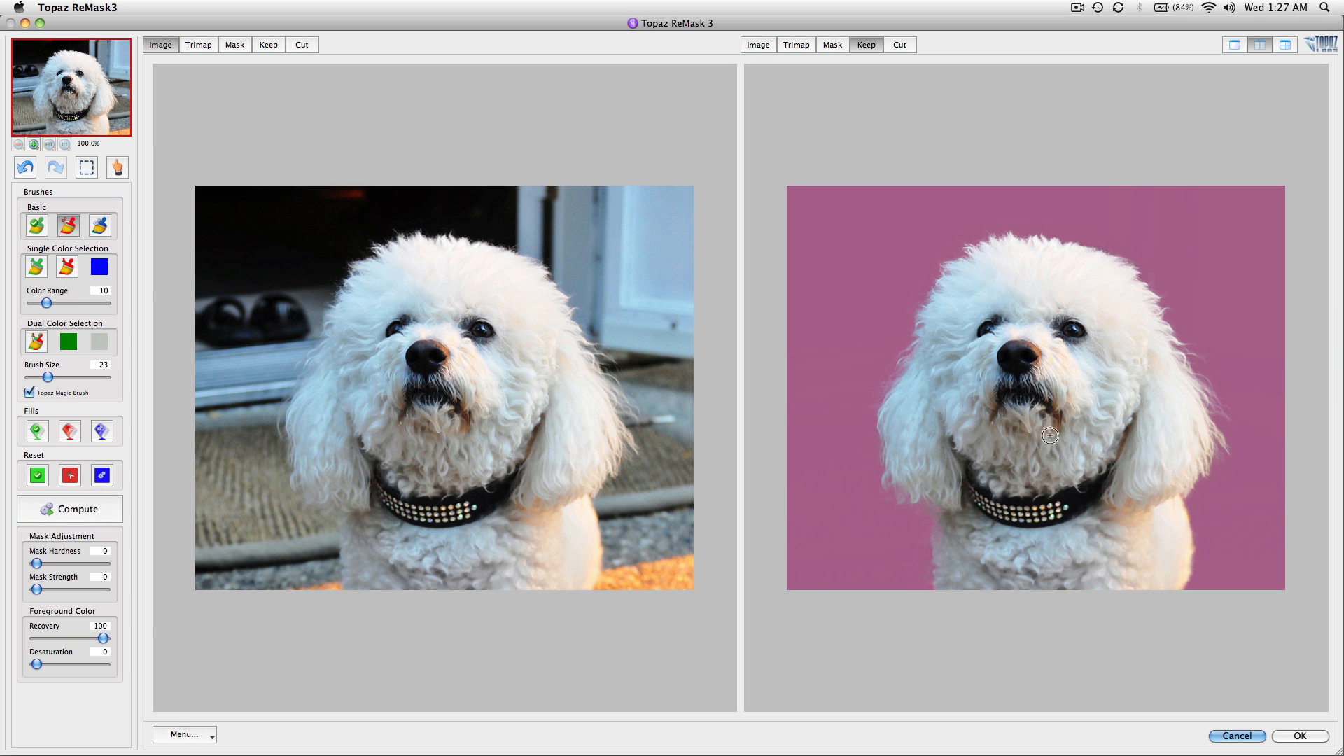
{"action": "left_click", "coordinate": [1287, 739]}
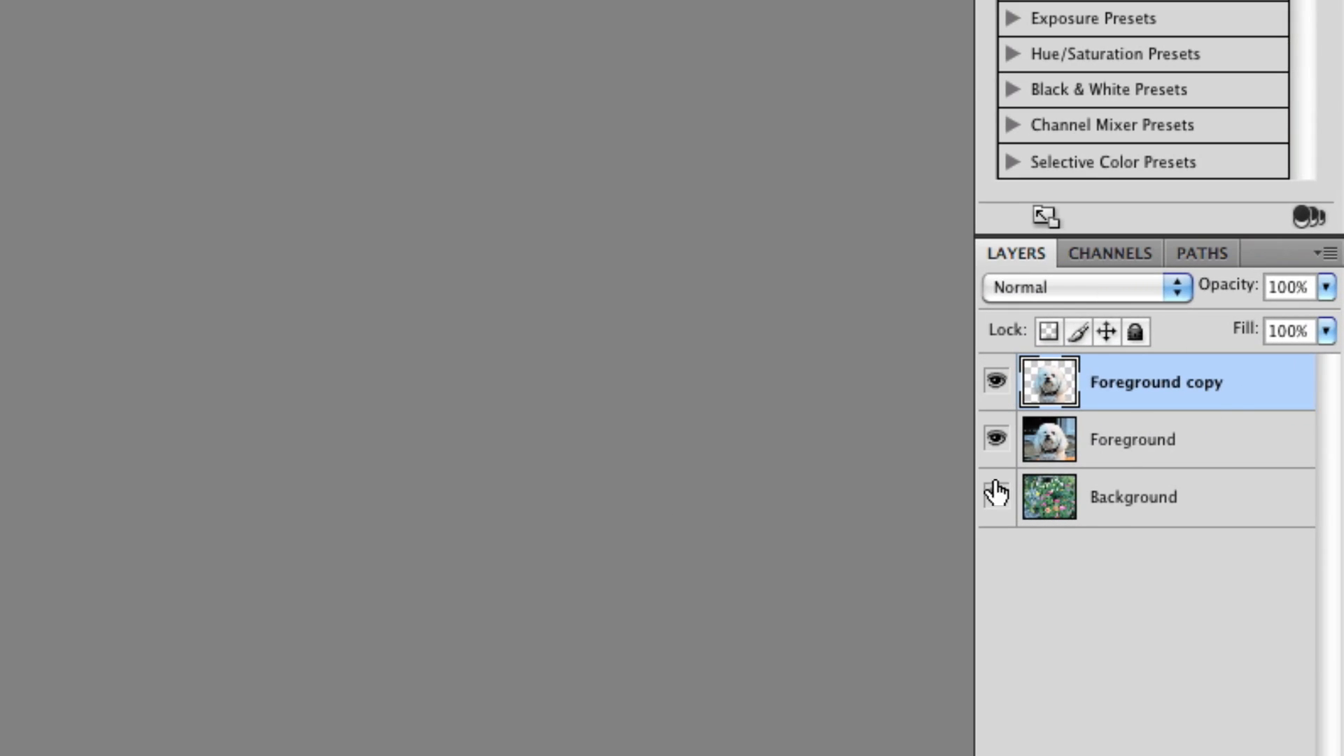
{"action": "left_click", "coordinate": [996, 495]}
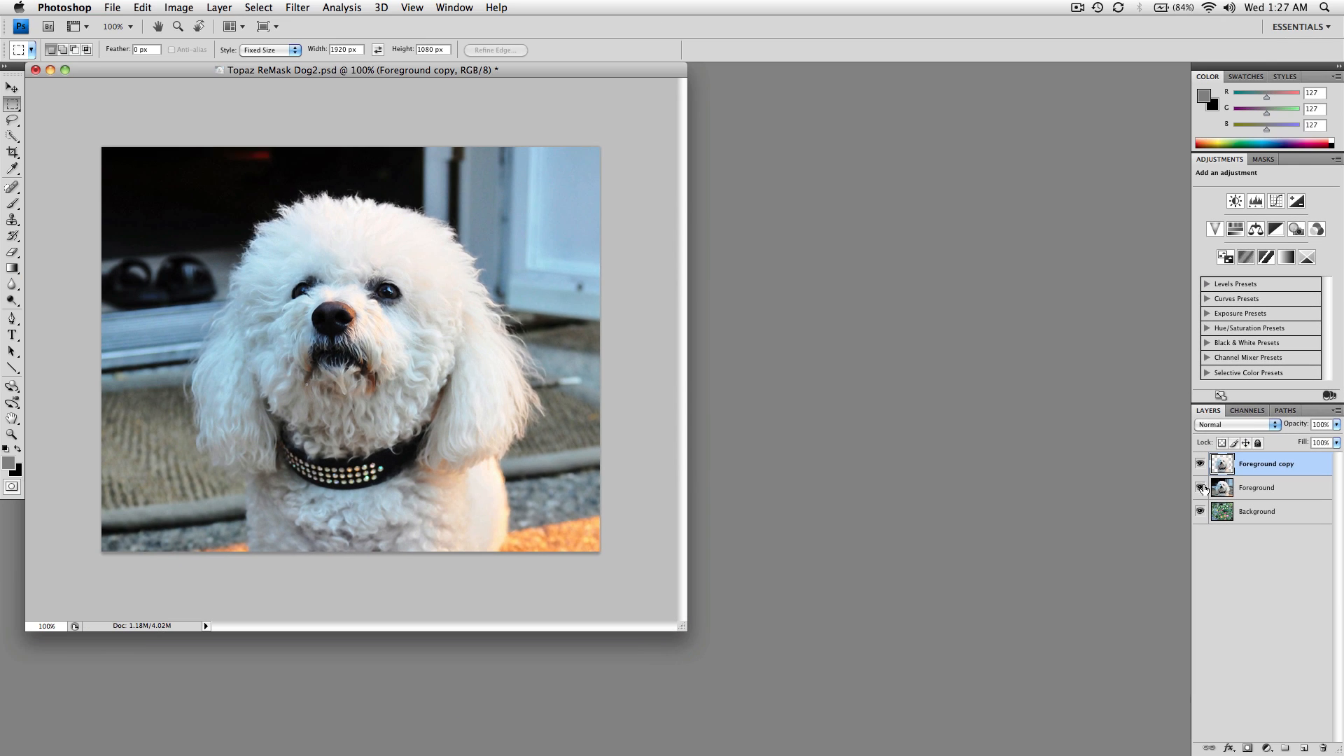
{"action": "left_click", "coordinate": [996, 438]}
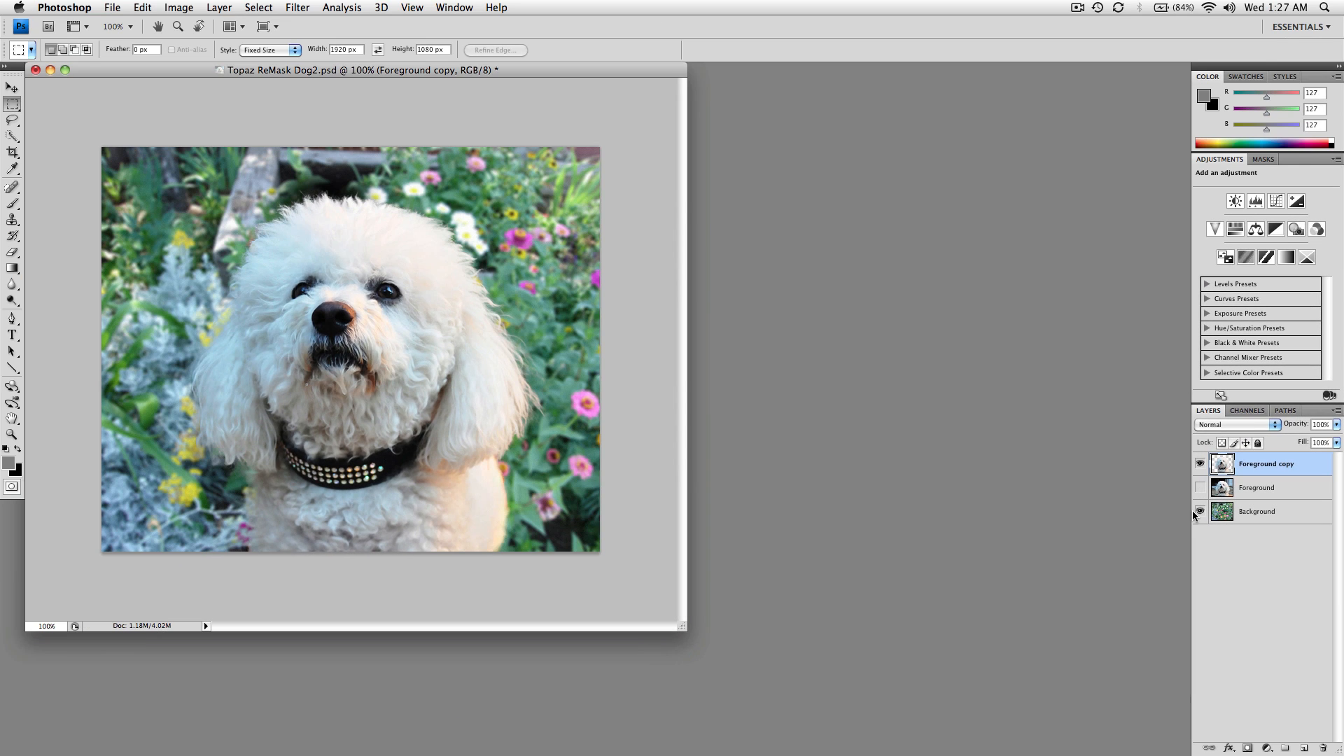
- Compare the cutout, the original photo and the composite by toggling the visibility of the three layers
{"action": "left_click", "coordinate": [1200, 512]}
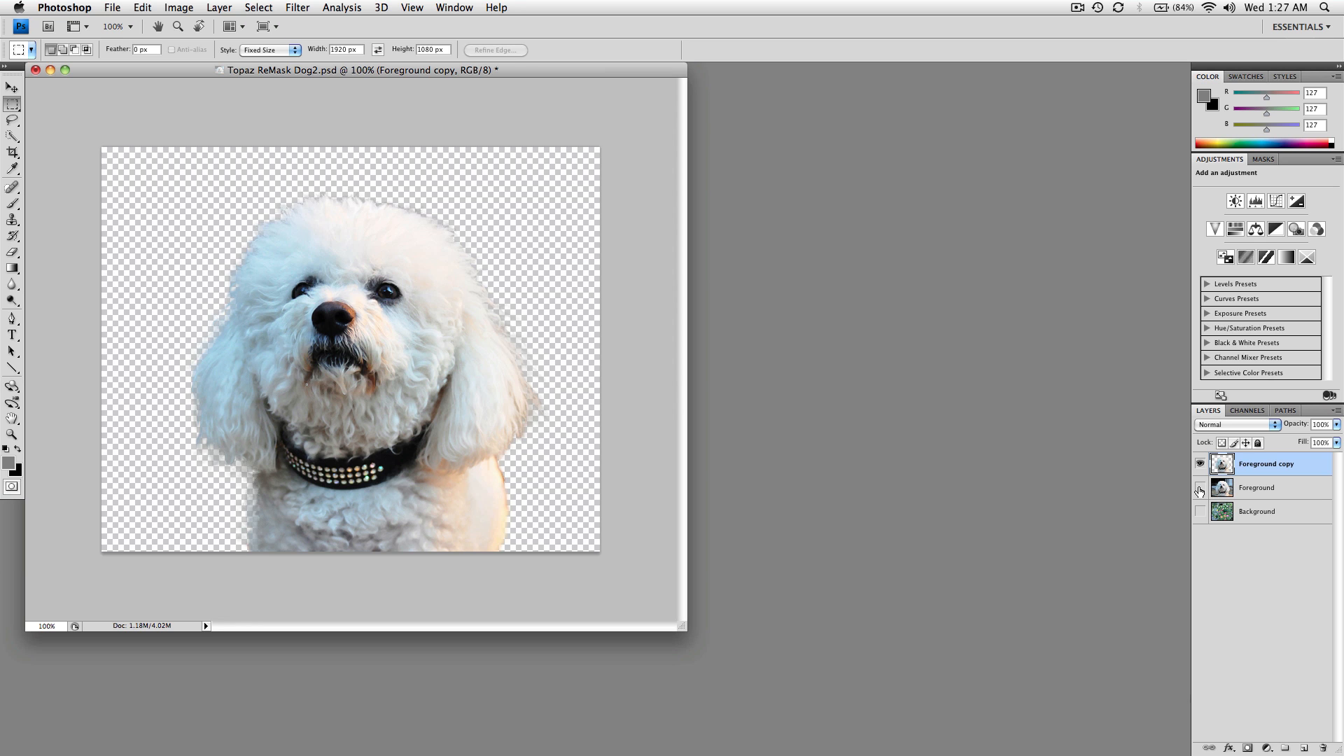
{"action": "left_click", "coordinate": [1200, 465]}
{"action": "left_click", "coordinate": [1200, 488]}
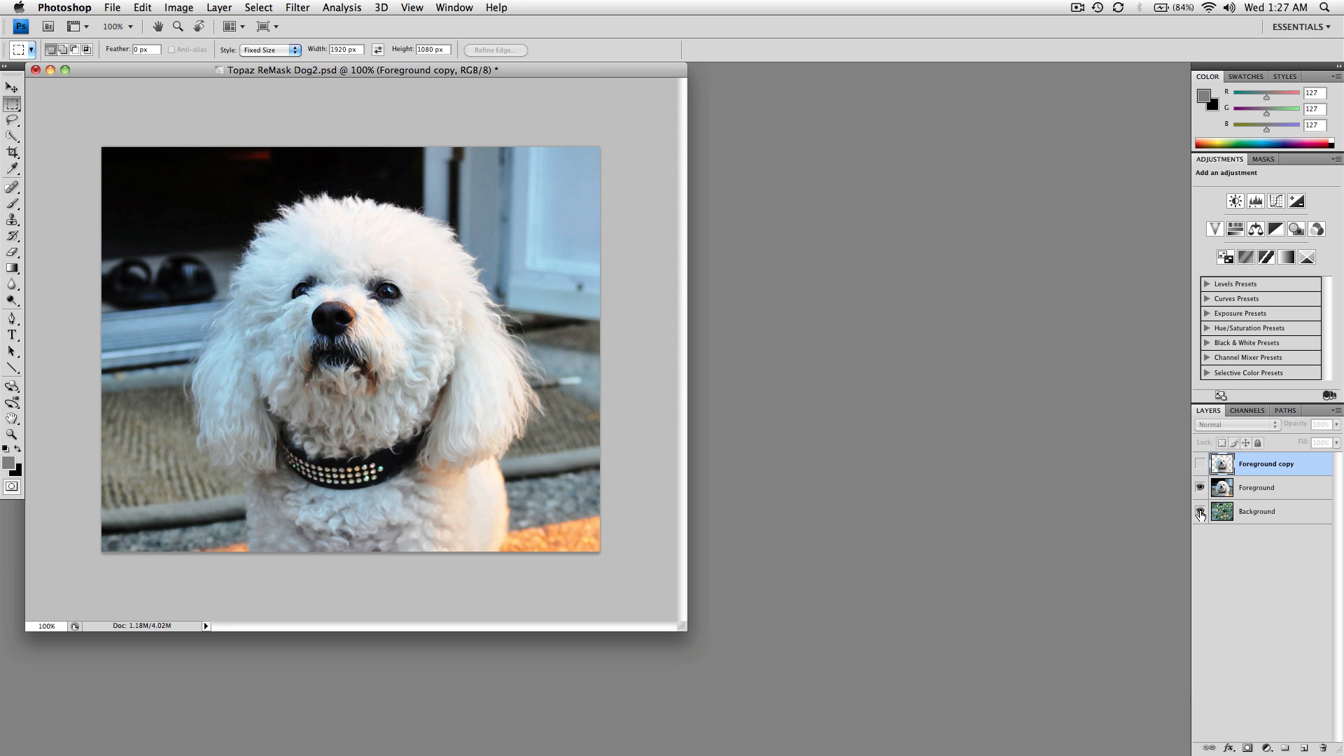
{"action": "left_click", "coordinate": [1200, 488]}
{"action": "left_click", "coordinate": [1200, 464]}
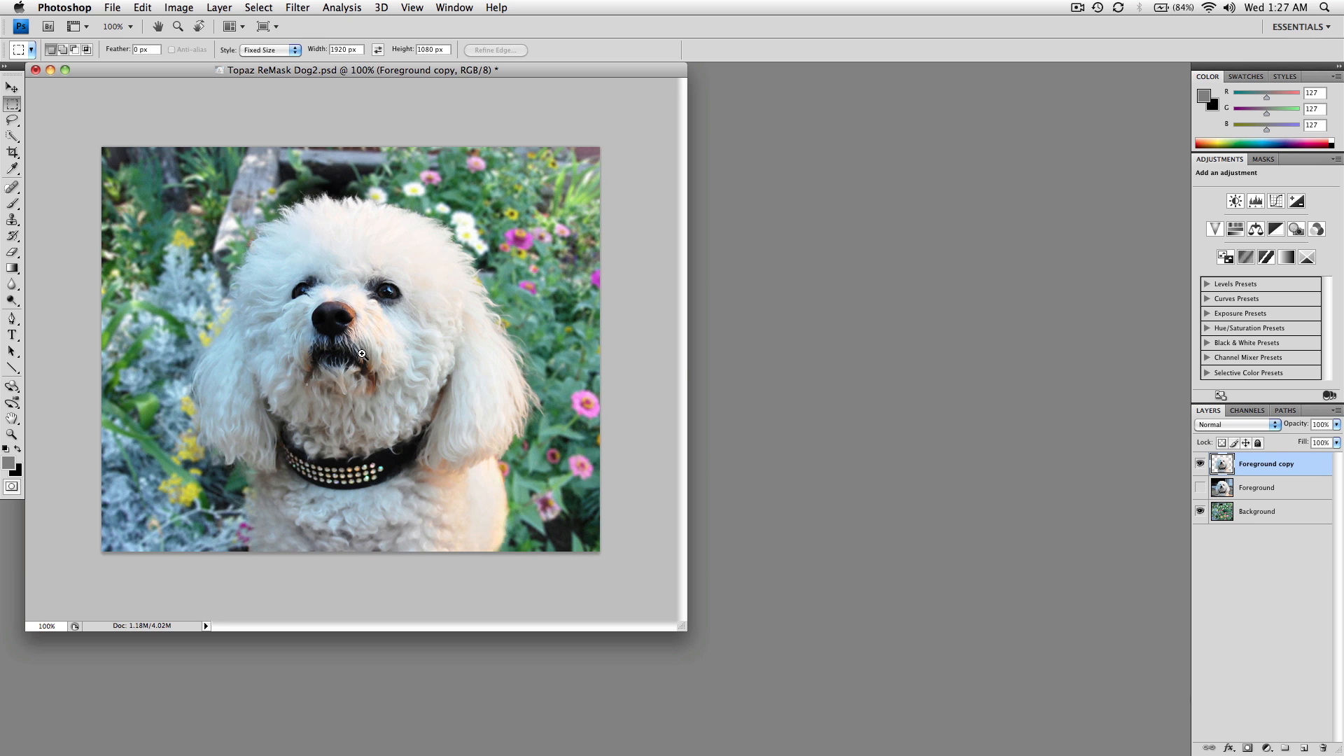
- Examine the dog's fur edges against the flower background in full-screen view at 200% and 300%
{"action": "left_click", "coordinate": [434, 342]}
{"action": "key", "text": "f"}
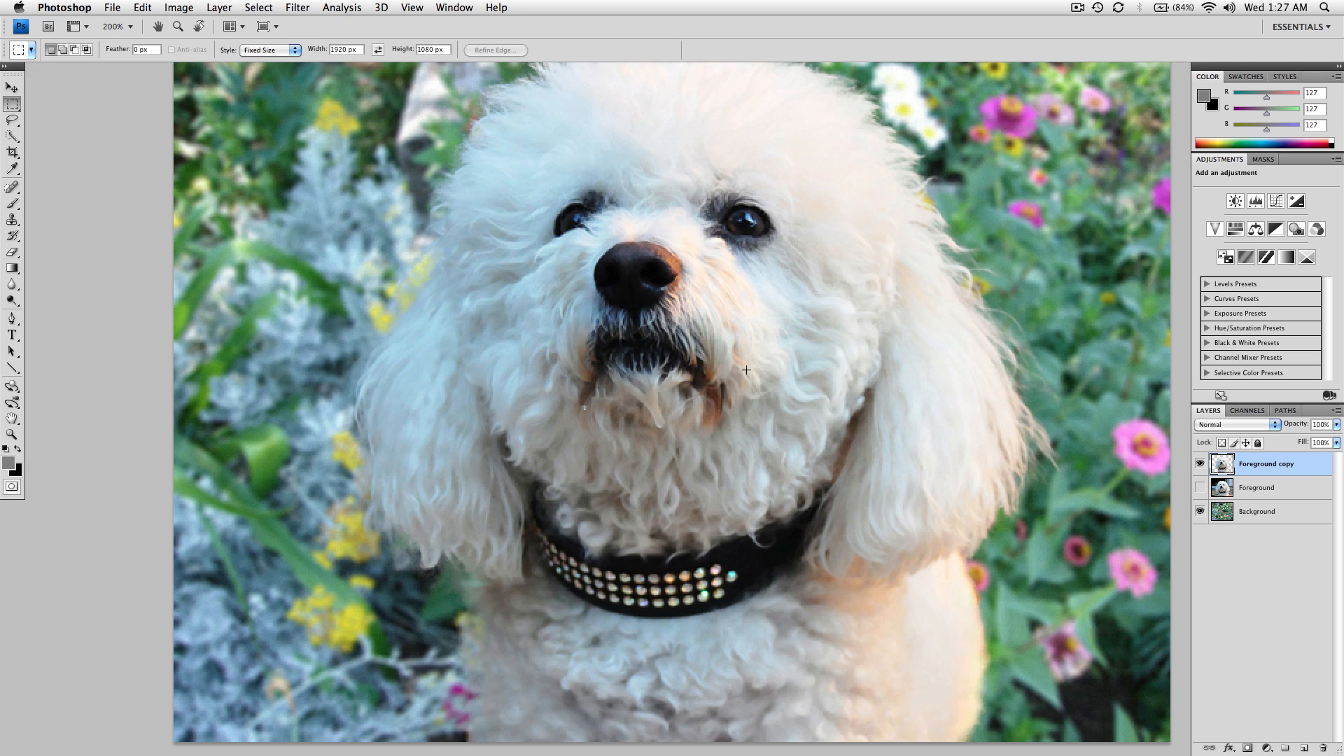
{"action": "left_click_drag", "start_coordinate": [849, 371], "coordinate": [755, 415]}
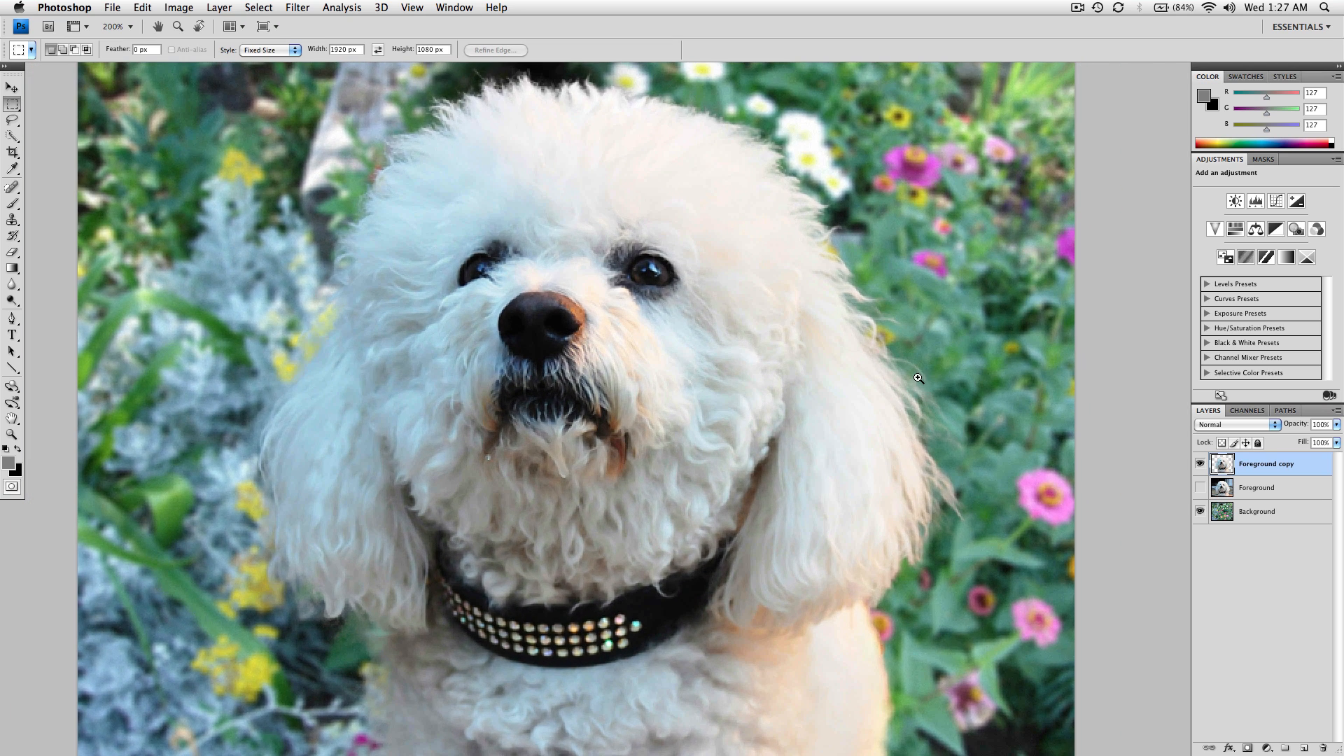
{"action": "left_click", "coordinate": [910, 382]}
{"action": "left_click_drag", "start_coordinate": [850, 317], "coordinate": [875, 420]}
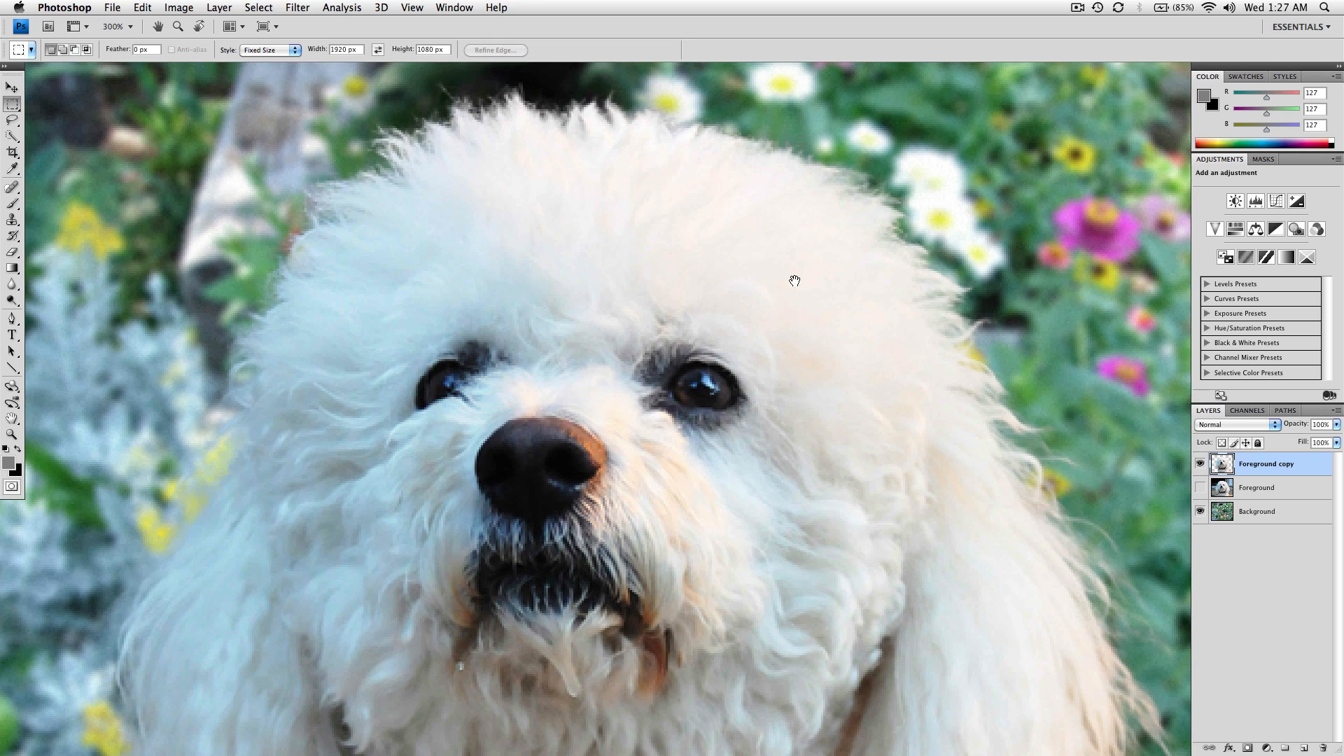
{"action": "left_click_drag", "start_coordinate": [390, 301], "coordinate": [421, 352]}
{"action": "scroll", "coordinate": [421, 353], "scroll_direction": "down", "scroll_amount": 5}
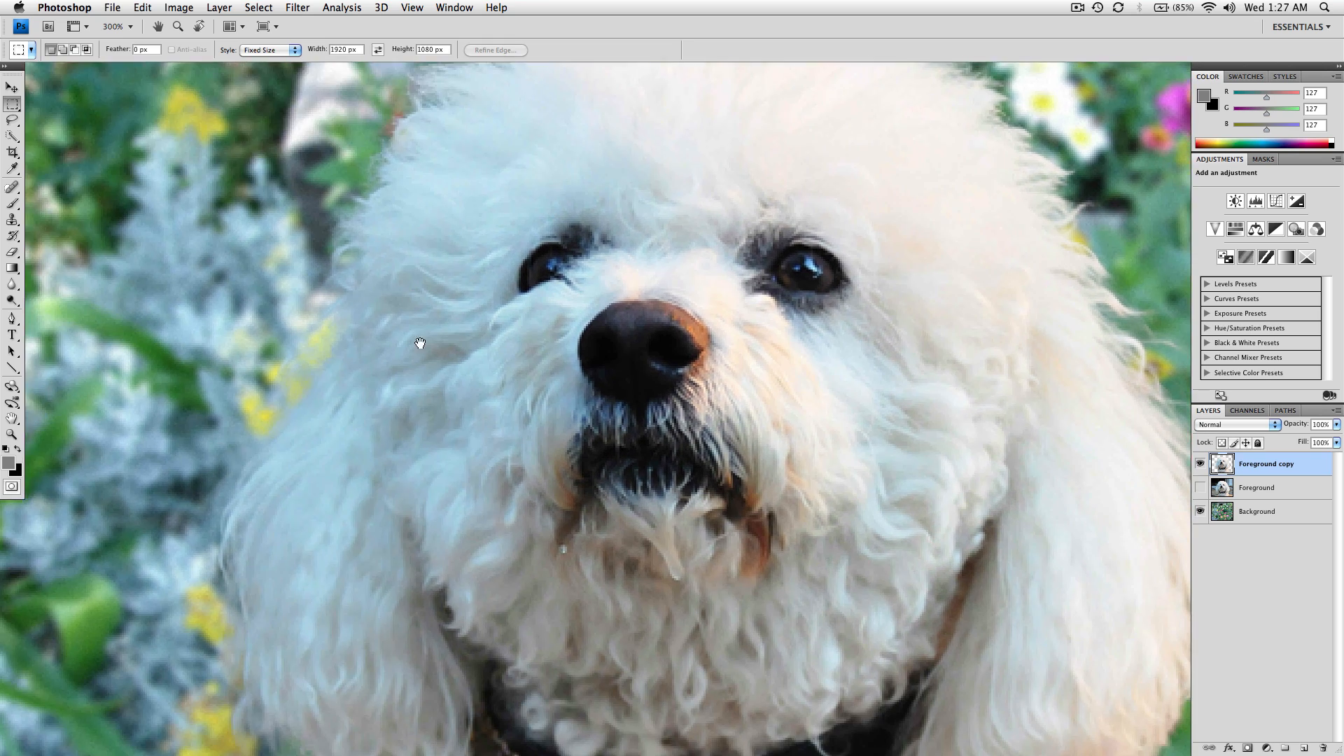
{"action": "scroll", "coordinate": [450, 351], "scroll_direction": "right", "scroll_amount": 5}
{"action": "scroll", "coordinate": [810, 401], "scroll_direction": "up", "scroll_amount": 6}
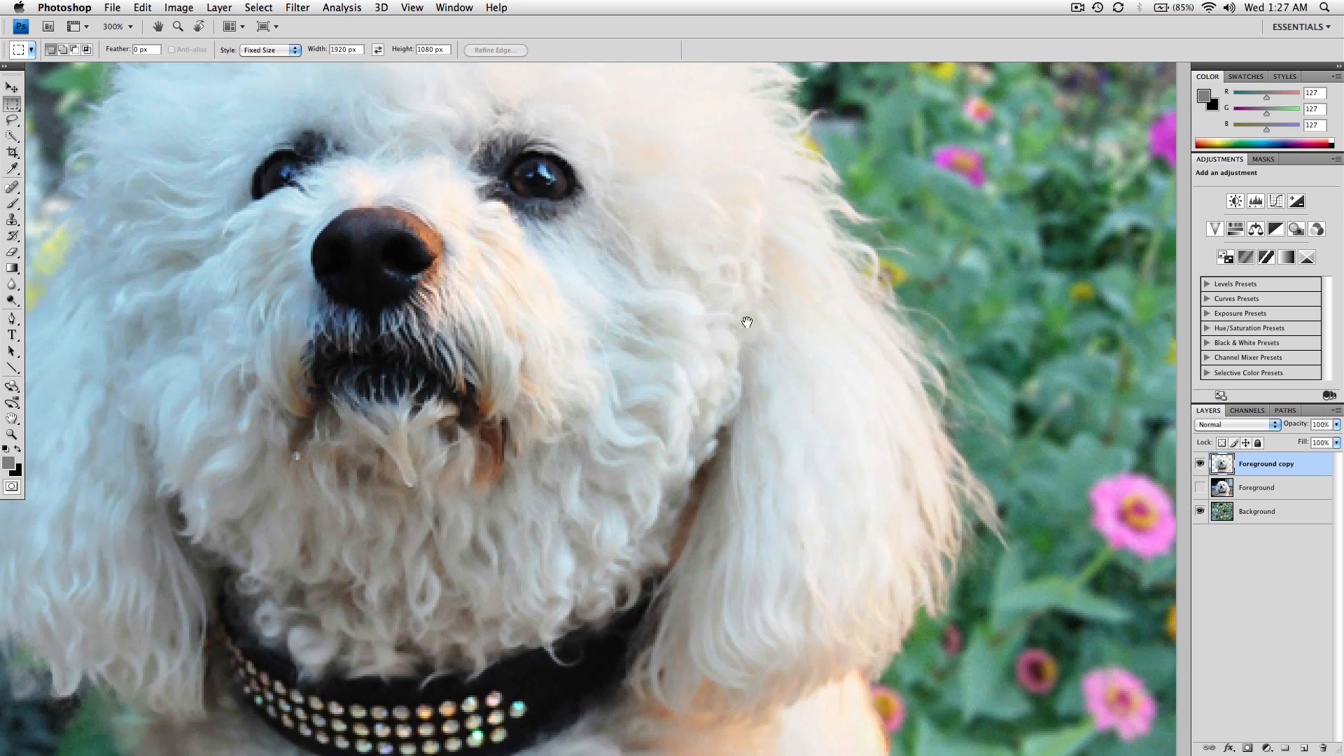
- Inspect the fur along the dog's head and ears, then return to the standard window view at 100%
{"action": "scroll", "coordinate": [777, 371], "scroll_direction": "left", "scroll_amount": 2}
{"action": "scroll", "coordinate": [775, 248], "scroll_direction": "down", "scroll_amount": 4}
{"action": "scroll", "coordinate": [795, 355], "scroll_direction": "right", "scroll_amount": 2}
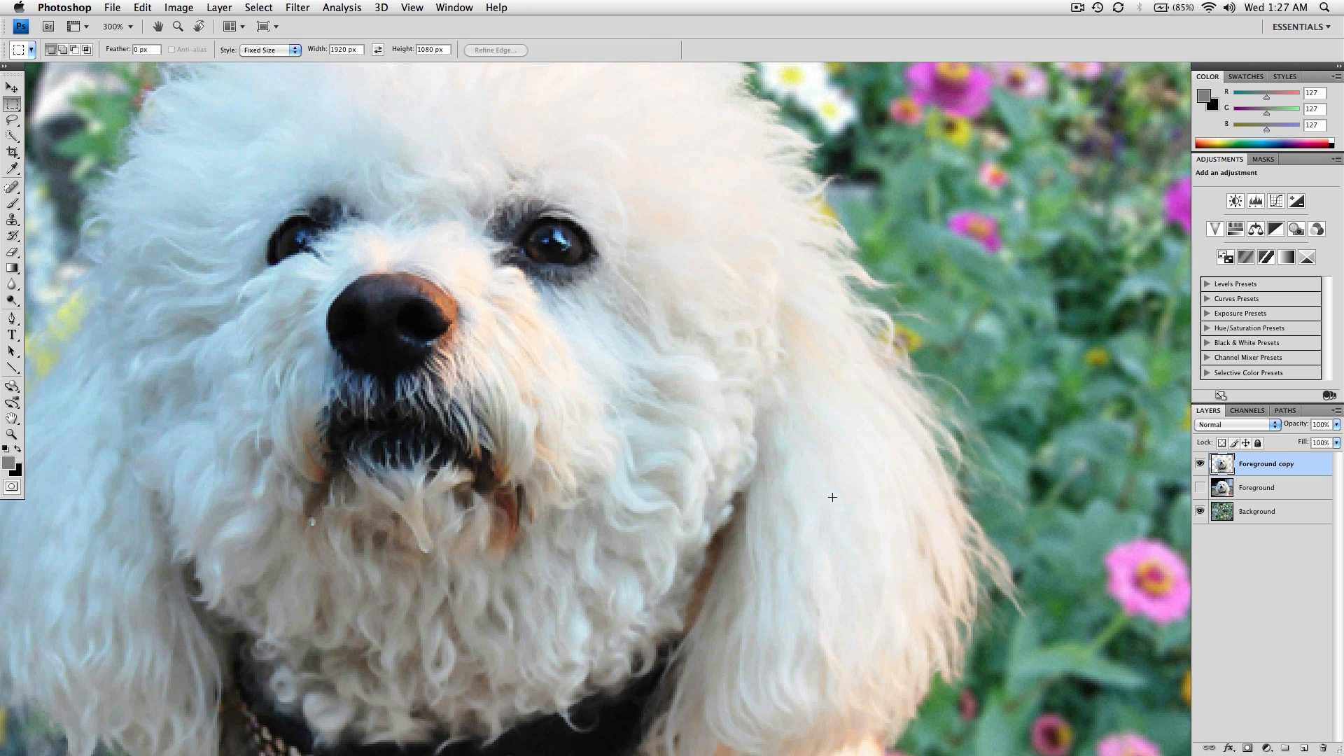
{"action": "key", "text": "super+1"}
{"action": "key", "text": "f"}
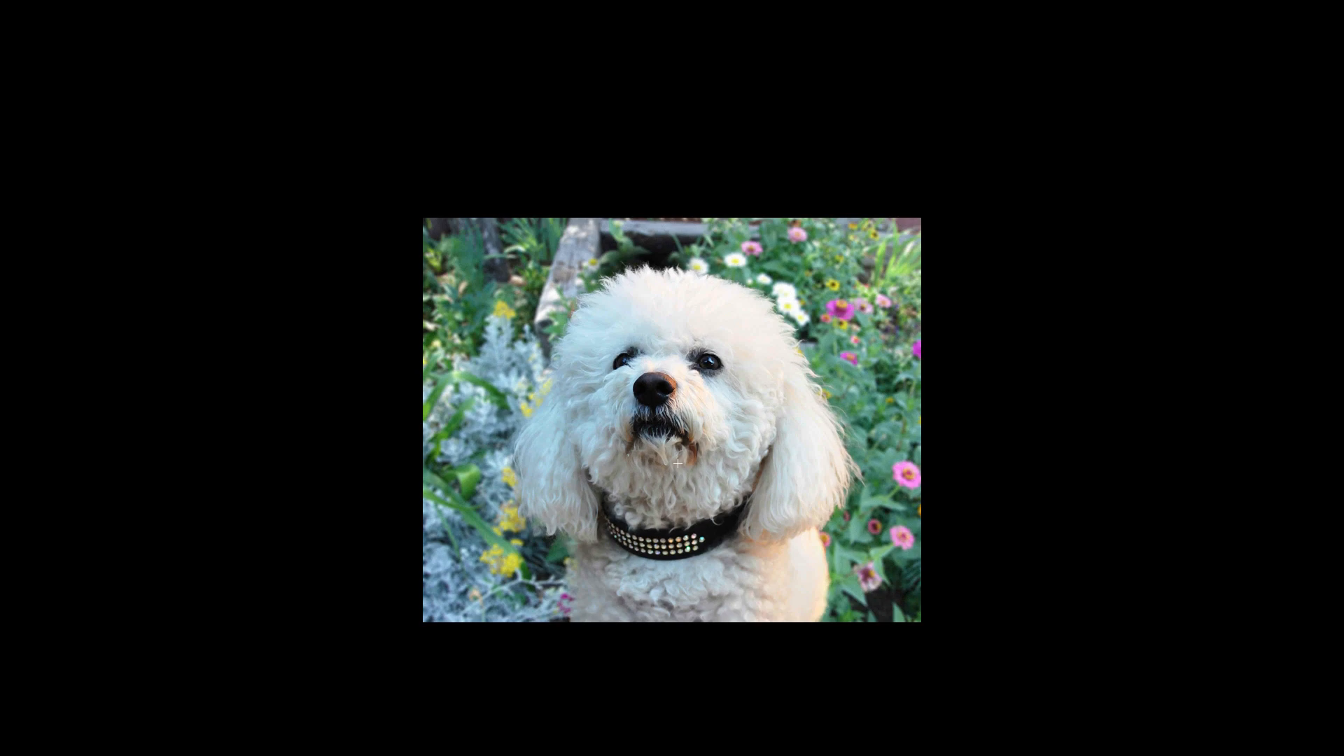
{"action": "key", "text": "f"}
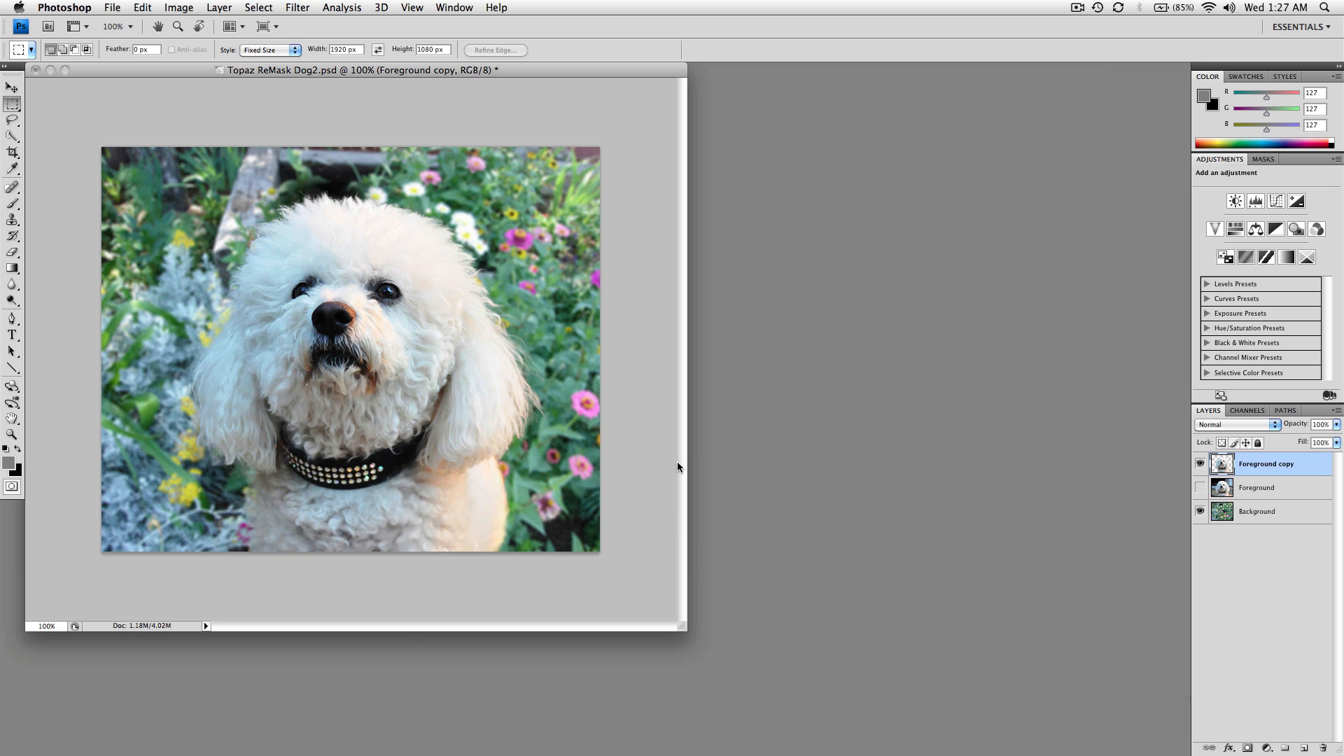
- Close the dog composite and open treeCloud.jpg from the remaskImages folder inside ReMask3
{"action": "left_click", "coordinate": [36, 70]}
{"action": "left_click", "coordinate": [602, 235]}
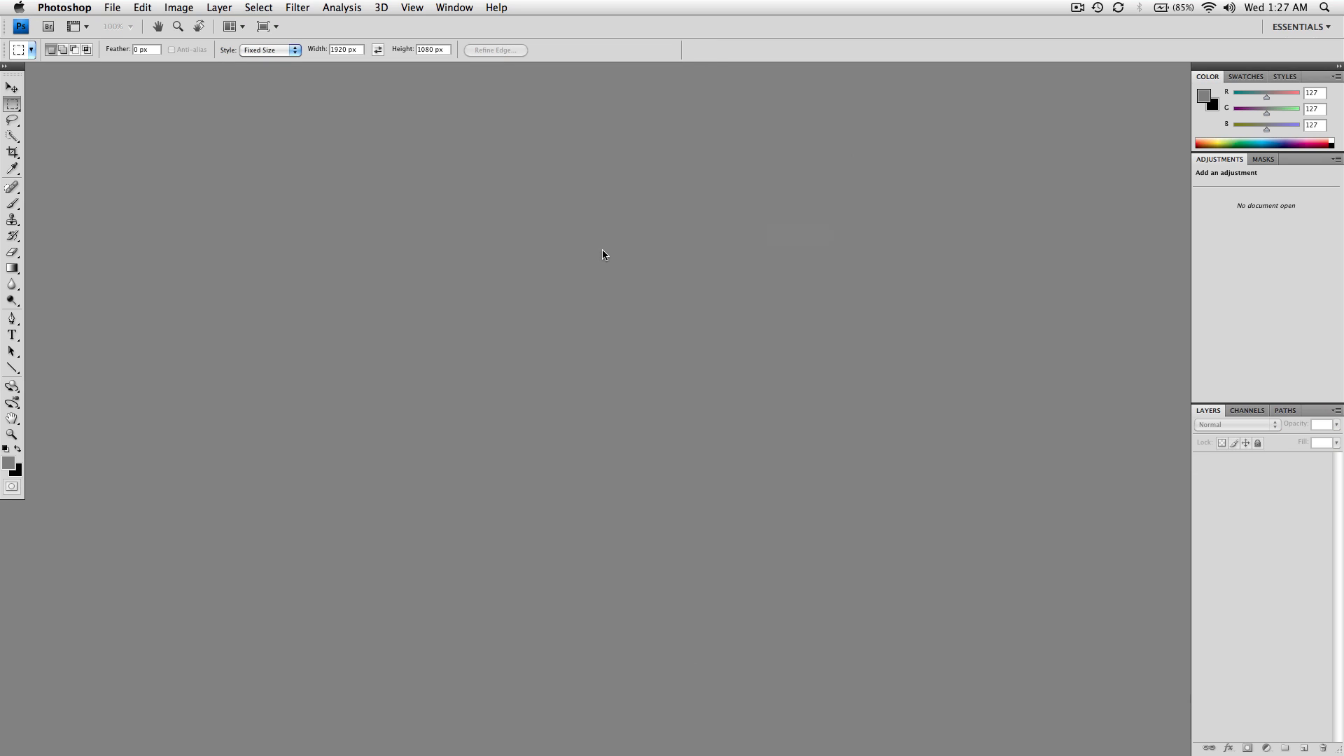
{"action": "left_click", "coordinate": [112, 7]}
{"action": "mouse_move", "coordinate": [136, 78]}
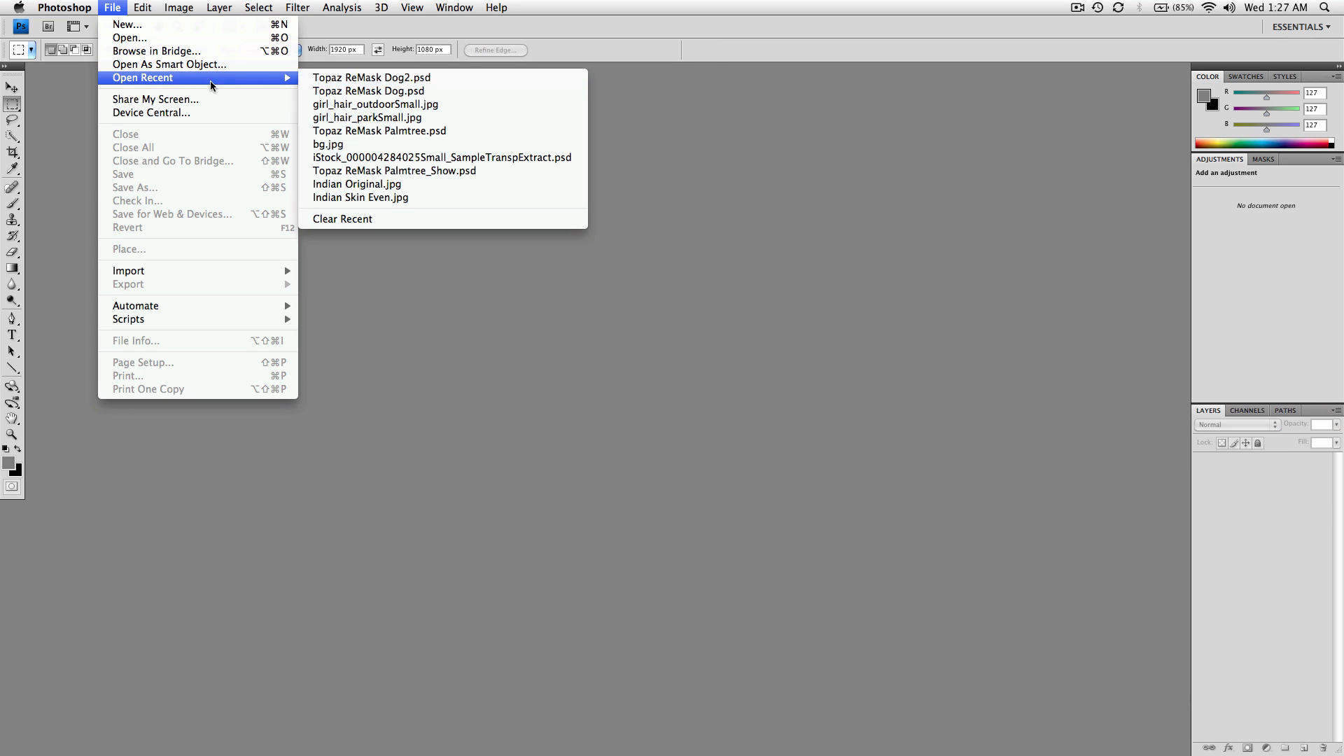
{"action": "left_click", "coordinate": [166, 40]}
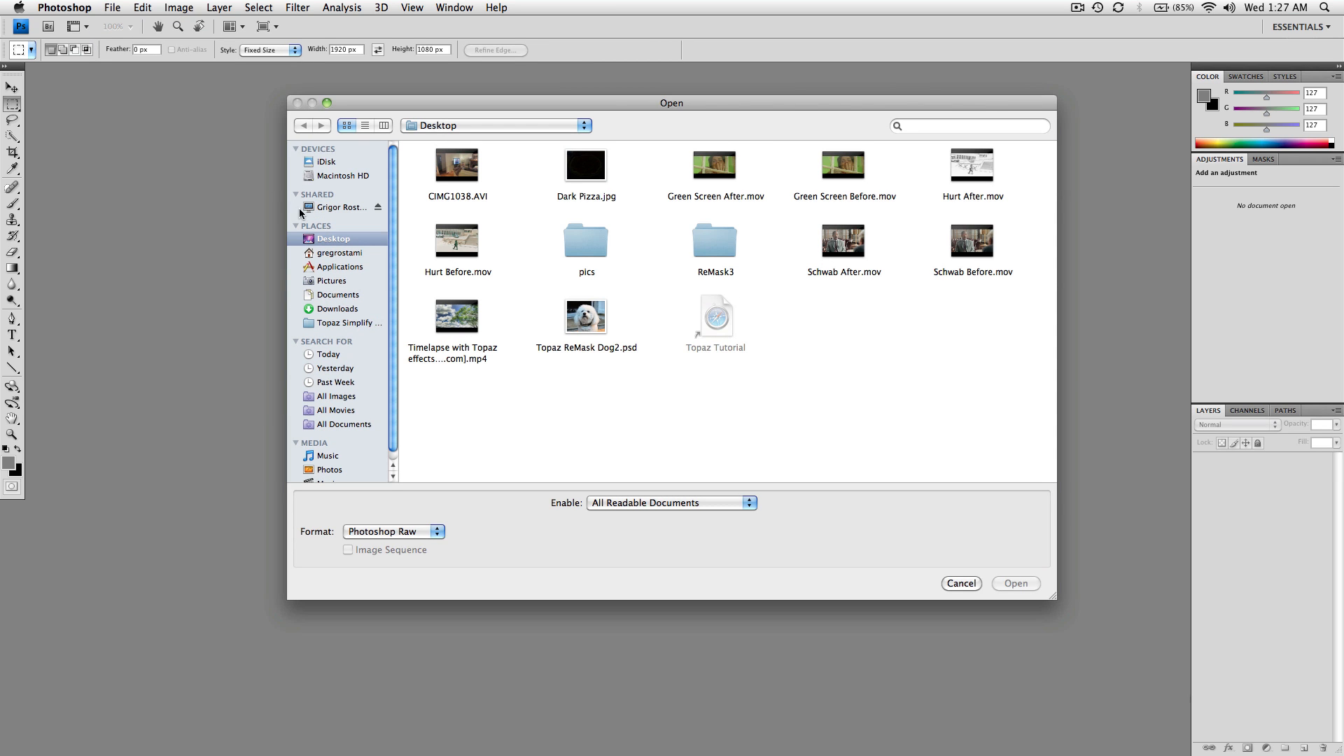
{"action": "double_click", "coordinate": [723, 251]}
{"action": "double_click", "coordinate": [468, 174]}
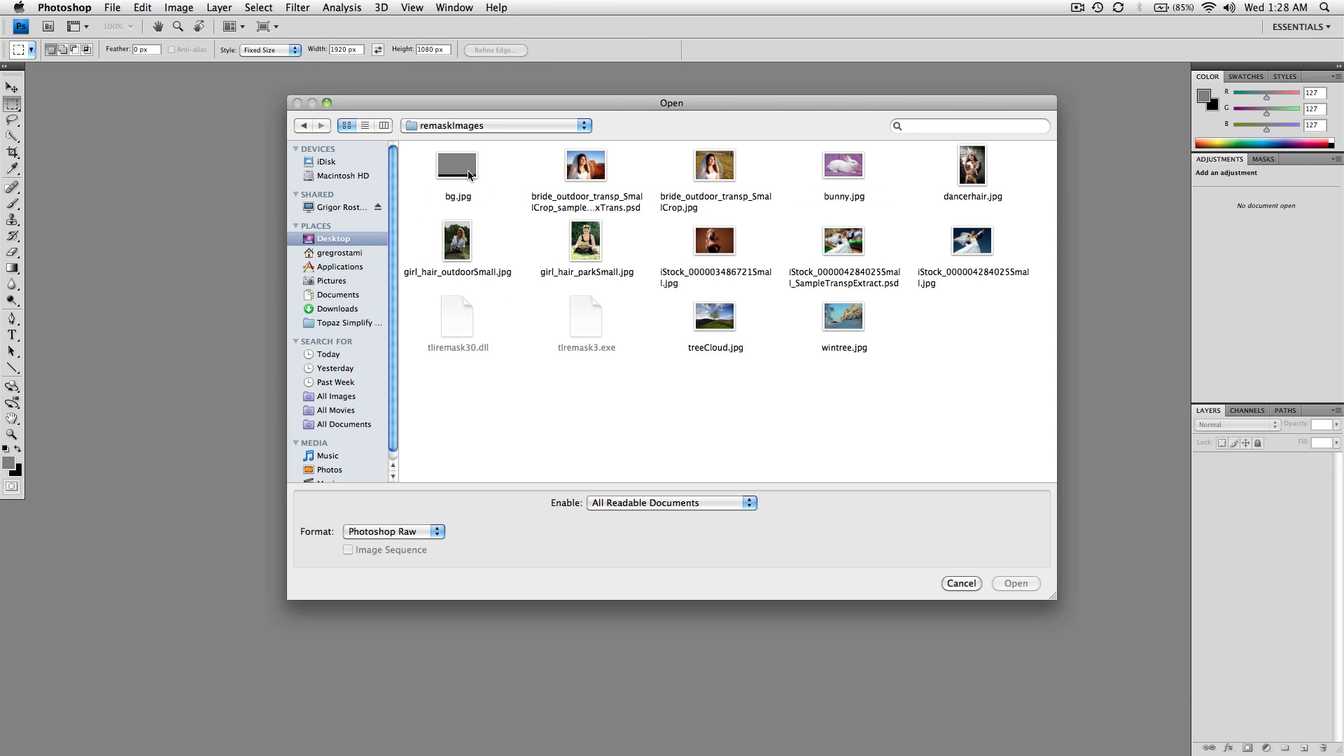
{"action": "double_click", "coordinate": [715, 317]}
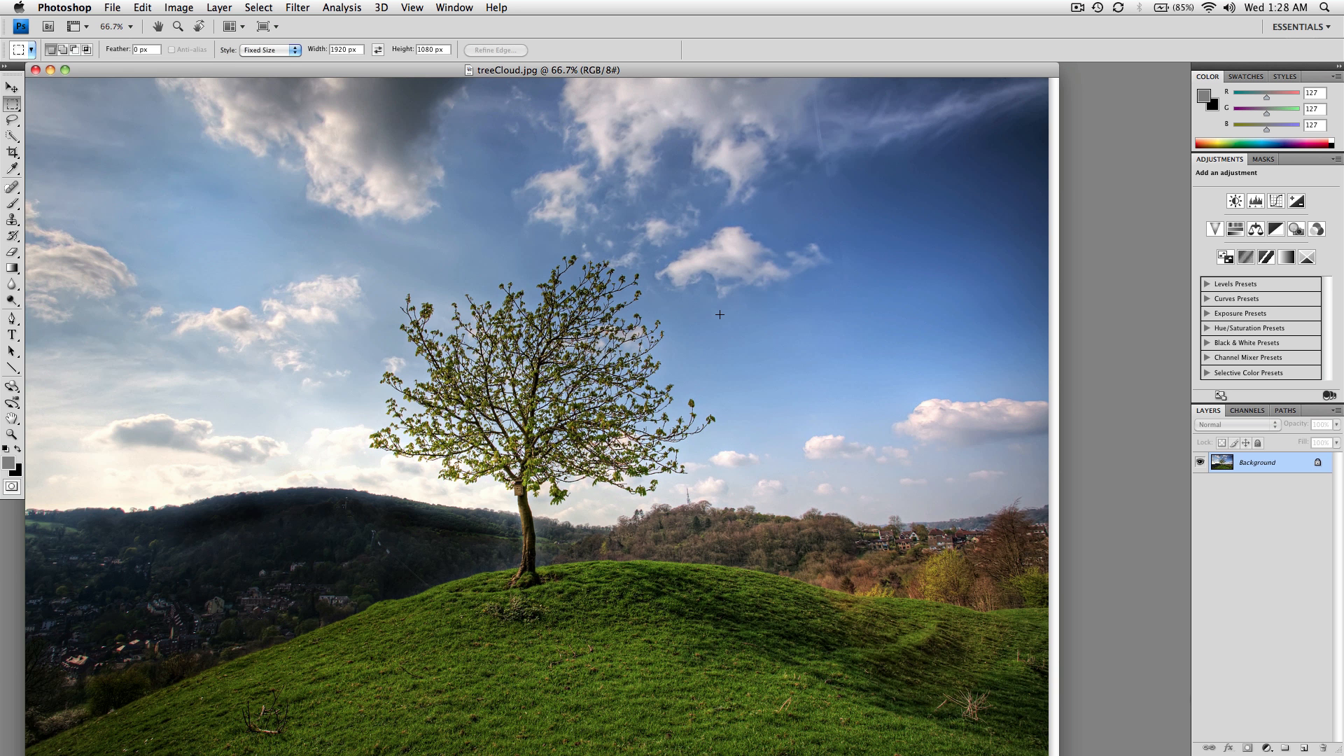
- Crop the photo to a nearly square area around the tree and slightly reduce the document window's size
{"action": "key", "text": "super+plus"}
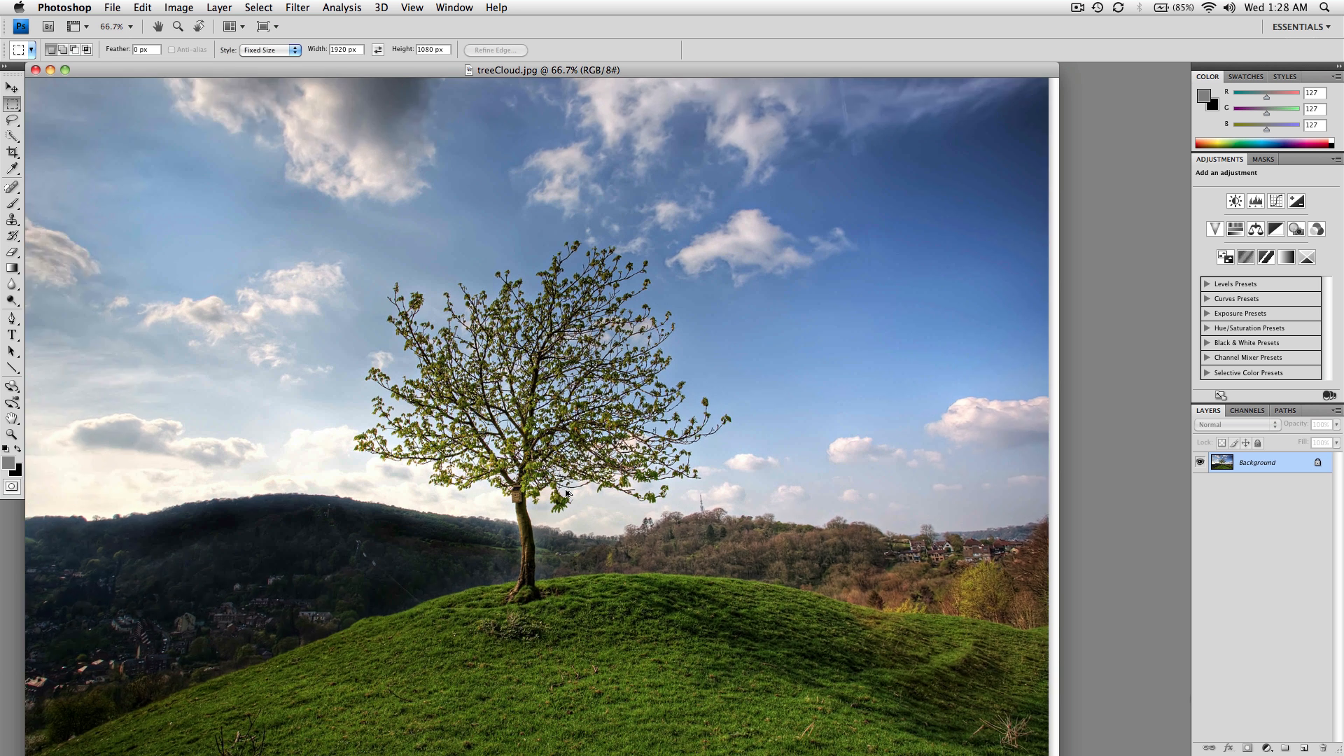
{"action": "left_click_drag", "start_coordinate": [465, 543], "coordinate": [478, 507]}
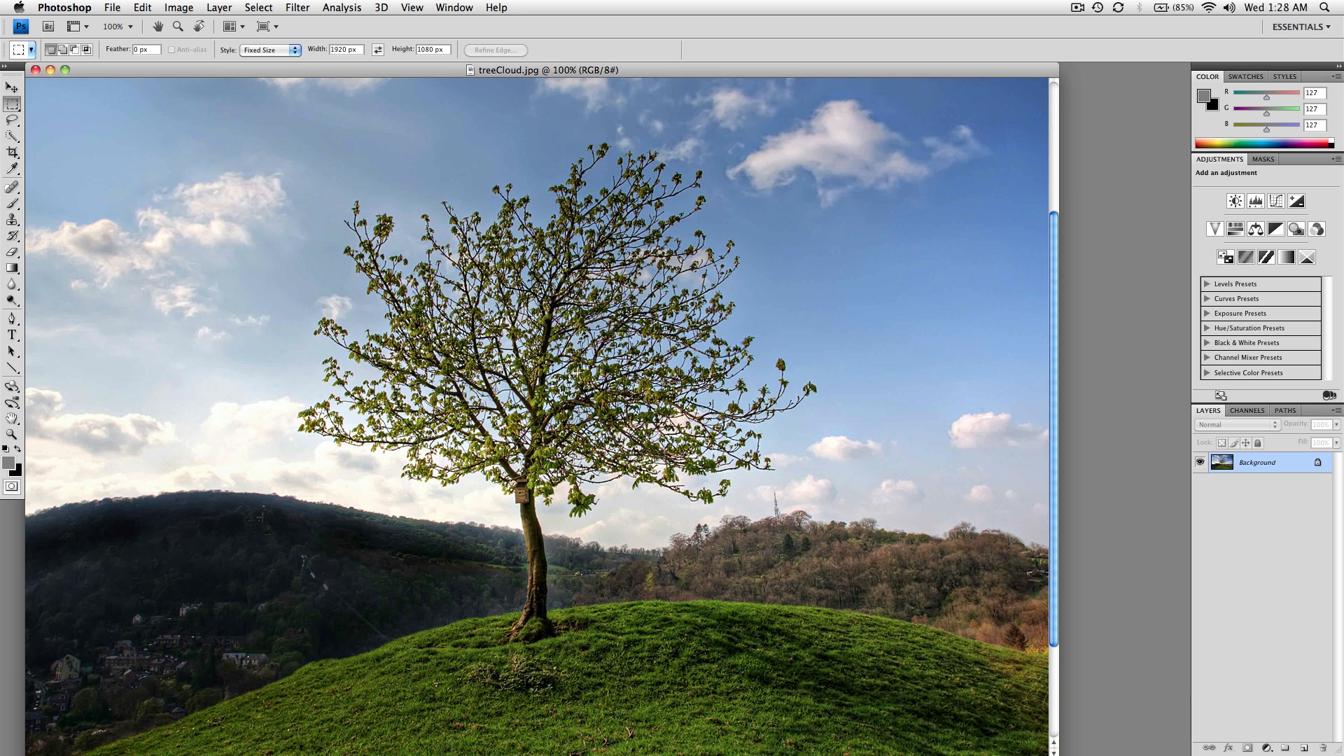
{"action": "key", "text": "c"}
{"action": "mouse_move", "coordinate": [268, 116]}
{"action": "left_mouse_down"}
{"action": "mouse_move", "coordinate": [397, 179]}
{"action": "mouse_move", "coordinate": [770, 547]}
{"action": "mouse_move", "coordinate": [840, 674]}
{"action": "left_mouse_up"}
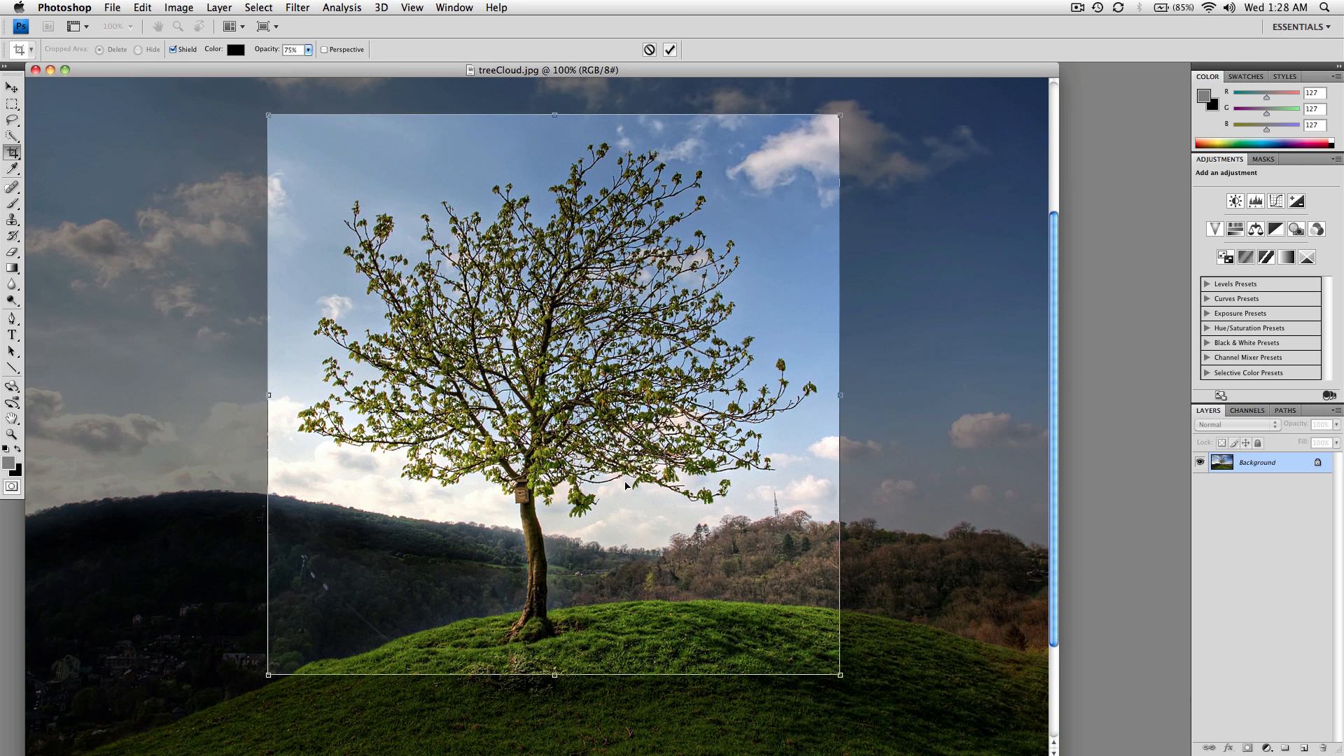
{"action": "key", "text": "Return"}
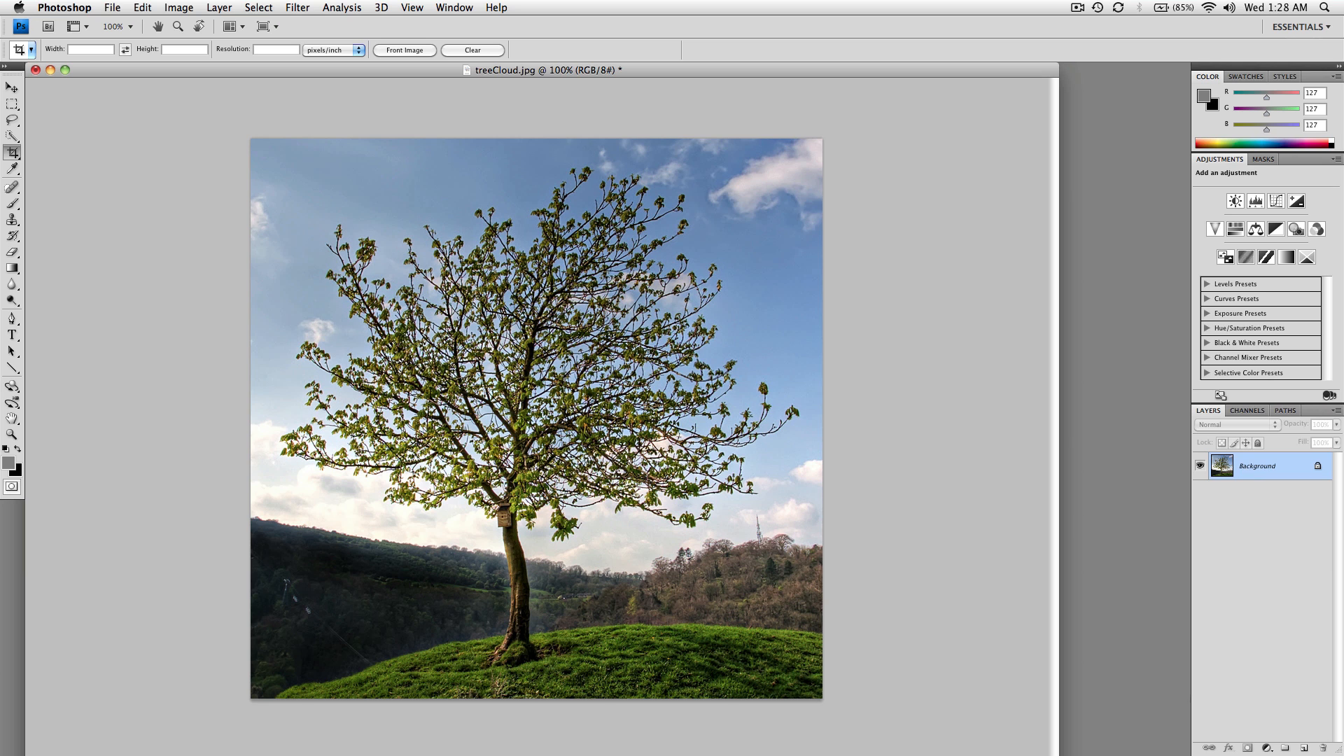
{"action": "left_click_drag", "start_coordinate": [1055, 754], "coordinate": [1050, 745]}
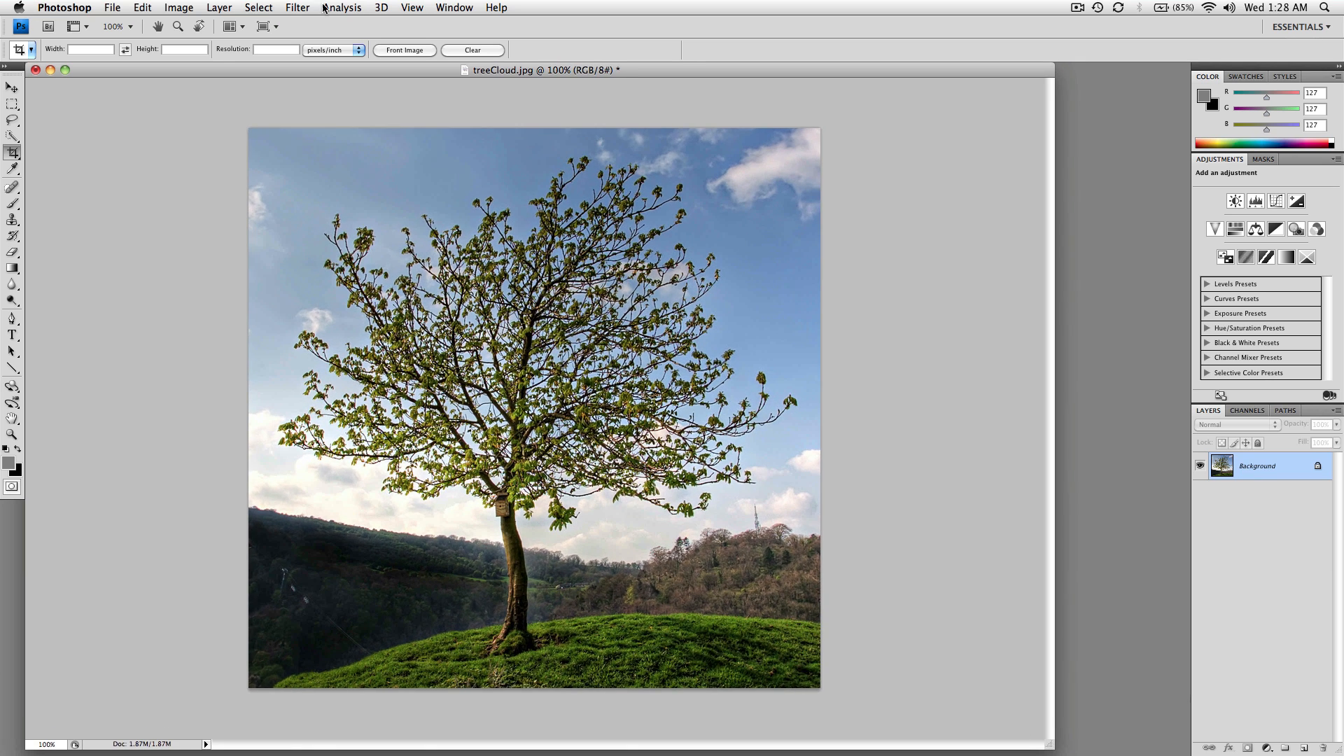
- Open the cropped tree photo in the Topaz ReMask 3 filter
{"action": "left_click", "coordinate": [298, 8]}
{"action": "mouse_move", "coordinate": [357, 312]}
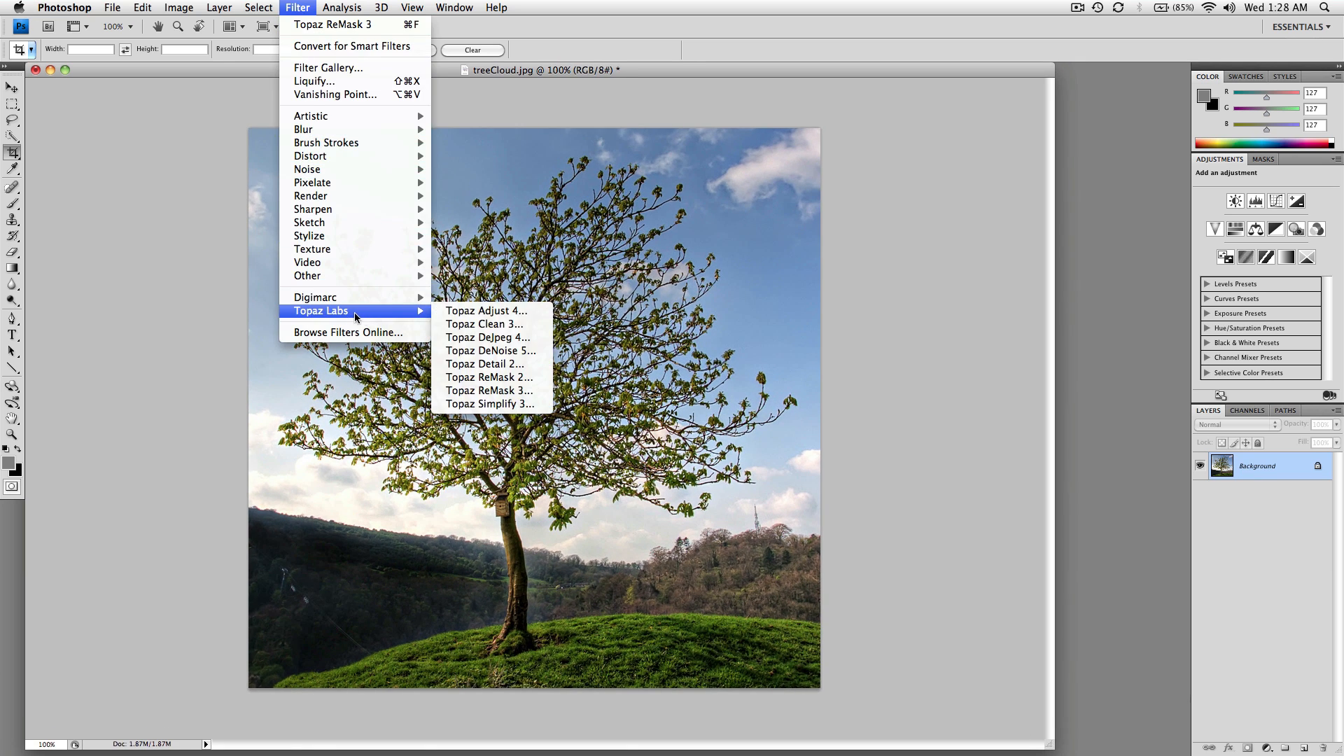
{"action": "left_click", "coordinate": [486, 390]}
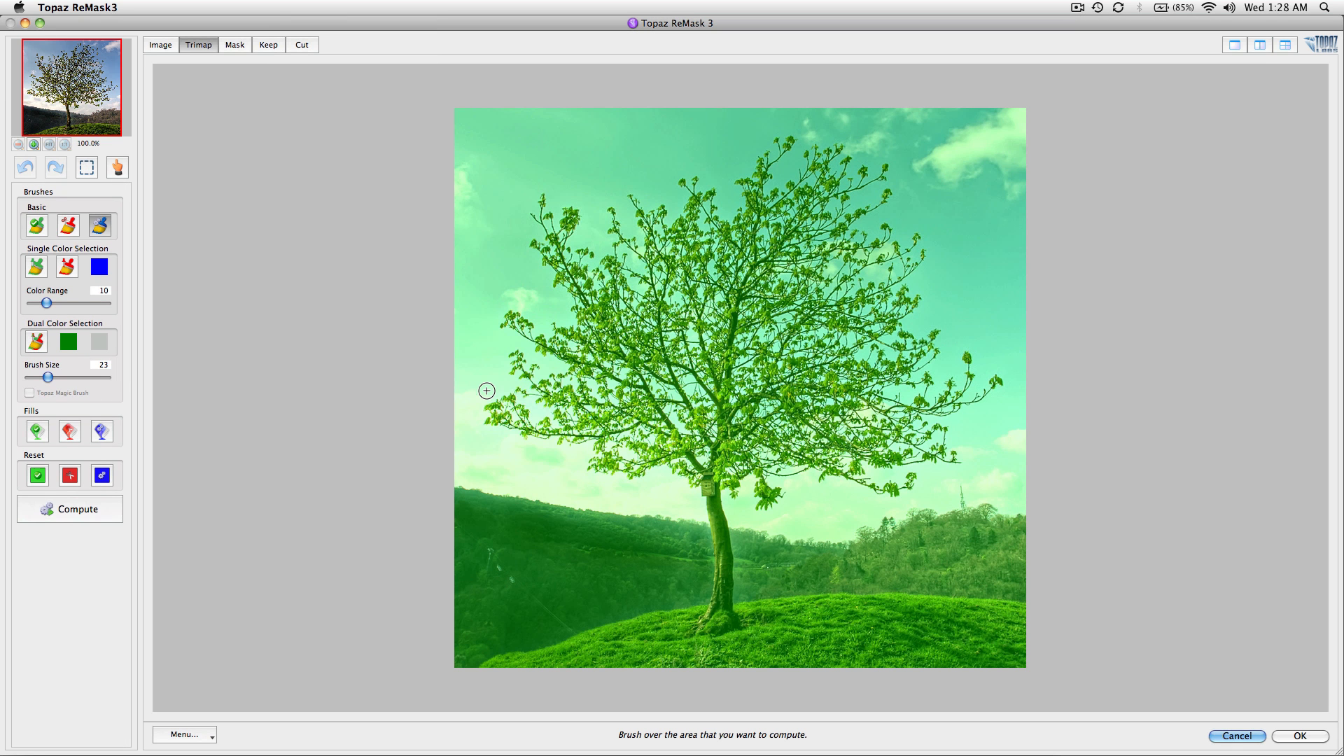
- Outline the tree's crown and cover its trunk with the compute brush at size 83
{"action": "key", "text": "bracketright"}
{"action": "key", "text": "bracketright"}
{"action": "key", "text": "bracketright"}
{"action": "key", "text": "bracketright"}
{"action": "key", "text": "bracketright"}
{"action": "key", "text": "bracketright"}
{"action": "key", "text": "bracketright"}
{"action": "key", "text": "bracketright"}
{"action": "key", "text": "bracketright"}
{"action": "key", "text": "bracketright"}
{"action": "key", "text": "bracketright"}
{"action": "key", "text": "bracketright"}
{"action": "mouse_move", "coordinate": [717, 618]}
{"action": "left_mouse_down"}
{"action": "mouse_move", "coordinate": [718, 484]}
{"action": "mouse_move", "coordinate": [732, 472]}
{"action": "mouse_move", "coordinate": [758, 491]}
{"action": "mouse_move", "coordinate": [914, 480]}
{"action": "mouse_move", "coordinate": [953, 451]}
{"action": "mouse_move", "coordinate": [974, 409]}
{"action": "mouse_move", "coordinate": [973, 379]}
{"action": "mouse_move", "coordinate": [907, 310]}
{"action": "mouse_move", "coordinate": [906, 250]}
{"action": "mouse_move", "coordinate": [876, 186]}
{"action": "mouse_move", "coordinate": [805, 157]}
{"action": "mouse_move", "coordinate": [602, 225]}
{"action": "mouse_move", "coordinate": [551, 216]}
{"action": "mouse_move", "coordinate": [545, 301]}
{"action": "mouse_move", "coordinate": [522, 325]}
{"action": "mouse_move", "coordinate": [533, 376]}
{"action": "mouse_move", "coordinate": [503, 415]}
{"action": "mouse_move", "coordinate": [601, 460]}
{"action": "mouse_move", "coordinate": [700, 467]}
{"action": "left_mouse_up"}
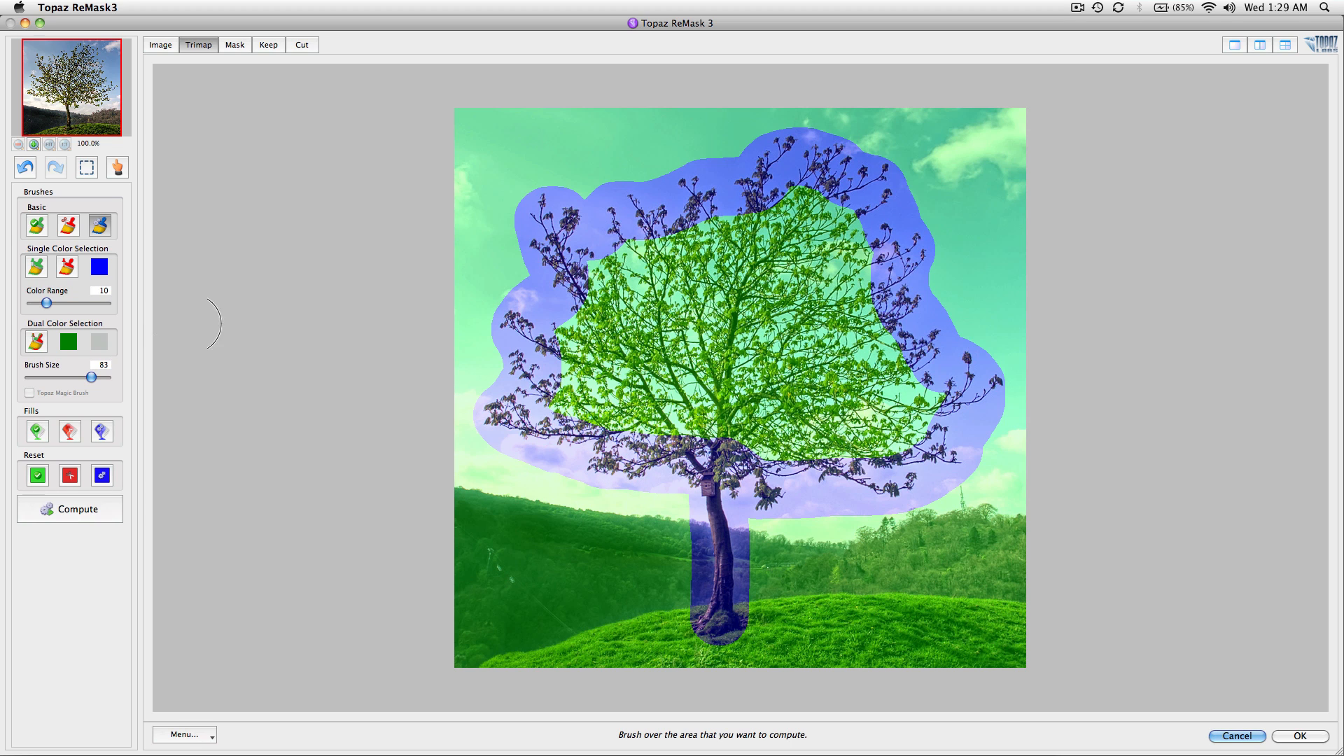
- Fill the crown's interior with compute and the surroundings outside the outline with cut
{"action": "left_click", "coordinate": [103, 432]}
{"action": "left_click", "coordinate": [714, 342]}
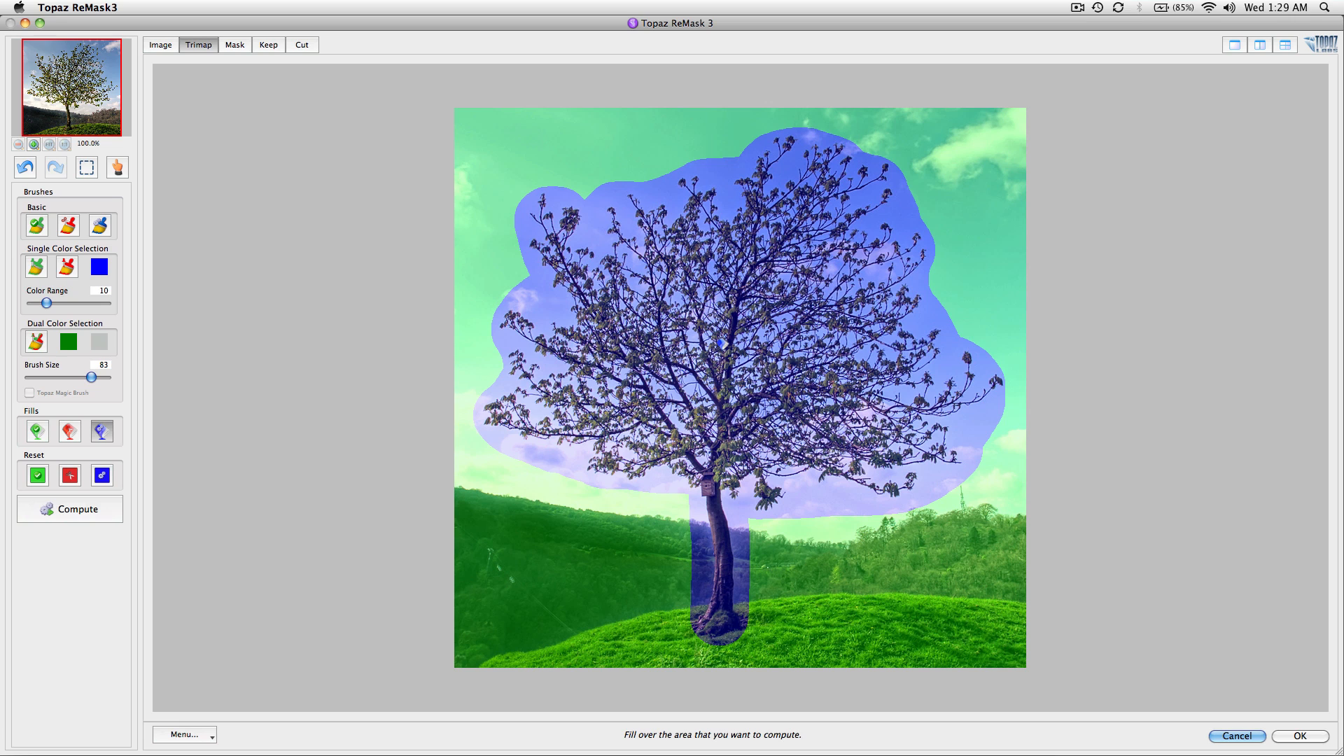
{"action": "left_click", "coordinate": [70, 432]}
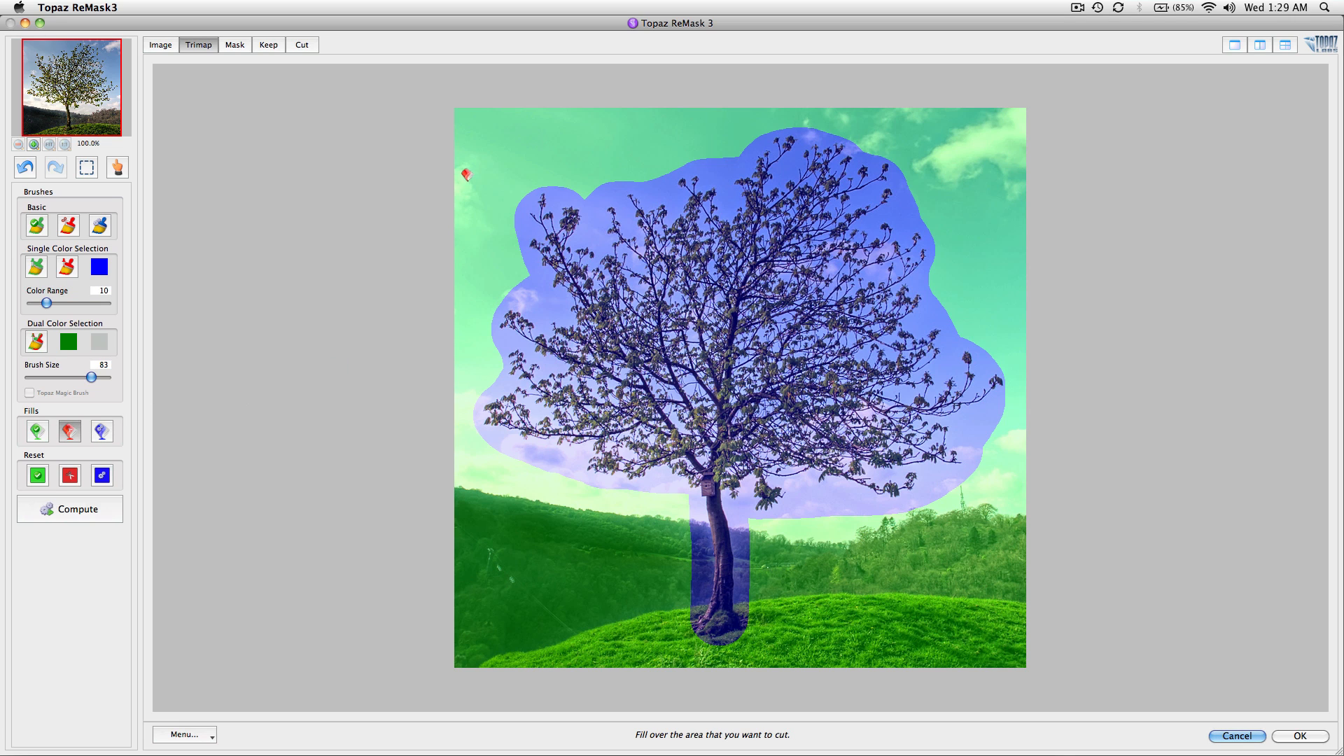
{"action": "left_click", "coordinate": [534, 151]}
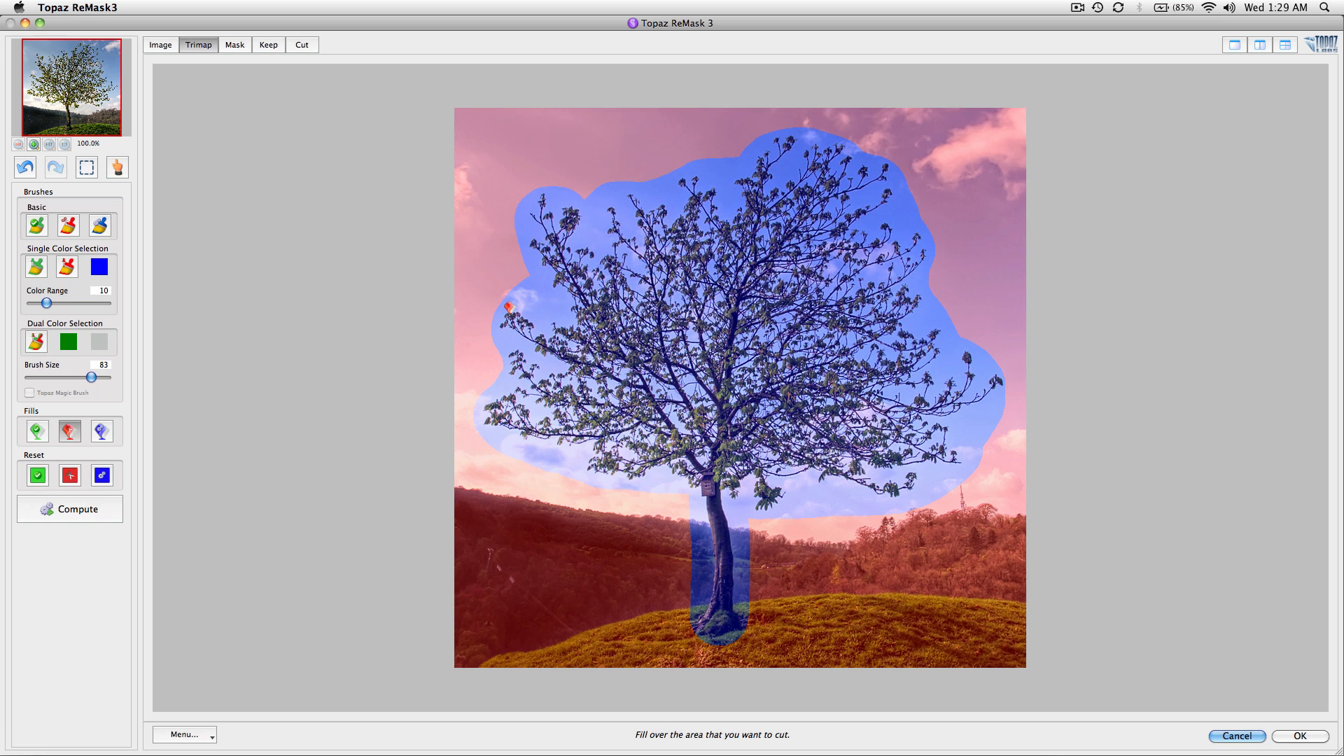
- Mark the middle of the tree trunk with the basic keep brush at size 6
{"action": "left_click", "coordinate": [36, 227]}
{"action": "scroll", "coordinate": [766, 536], "scroll_direction": "down", "scroll_amount": 10}
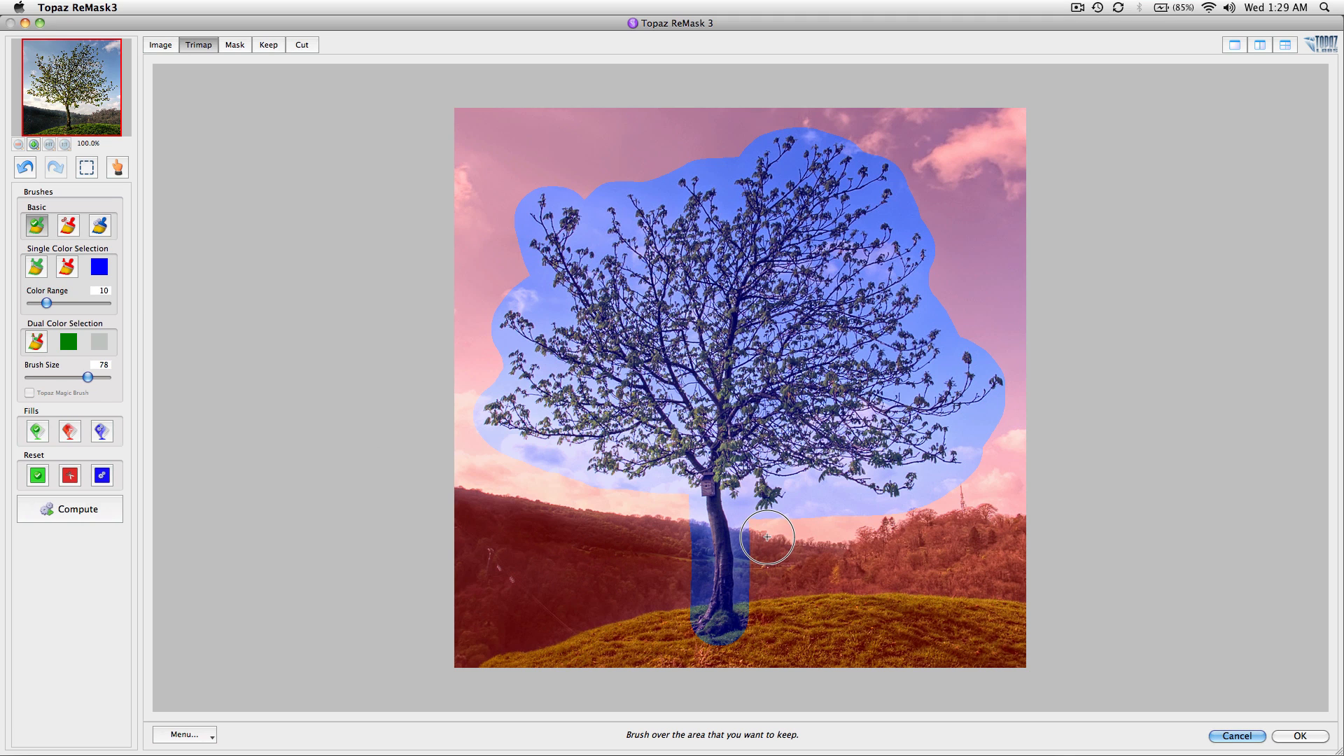
{"action": "left_click_drag", "start_coordinate": [719, 527], "coordinate": [722, 583]}
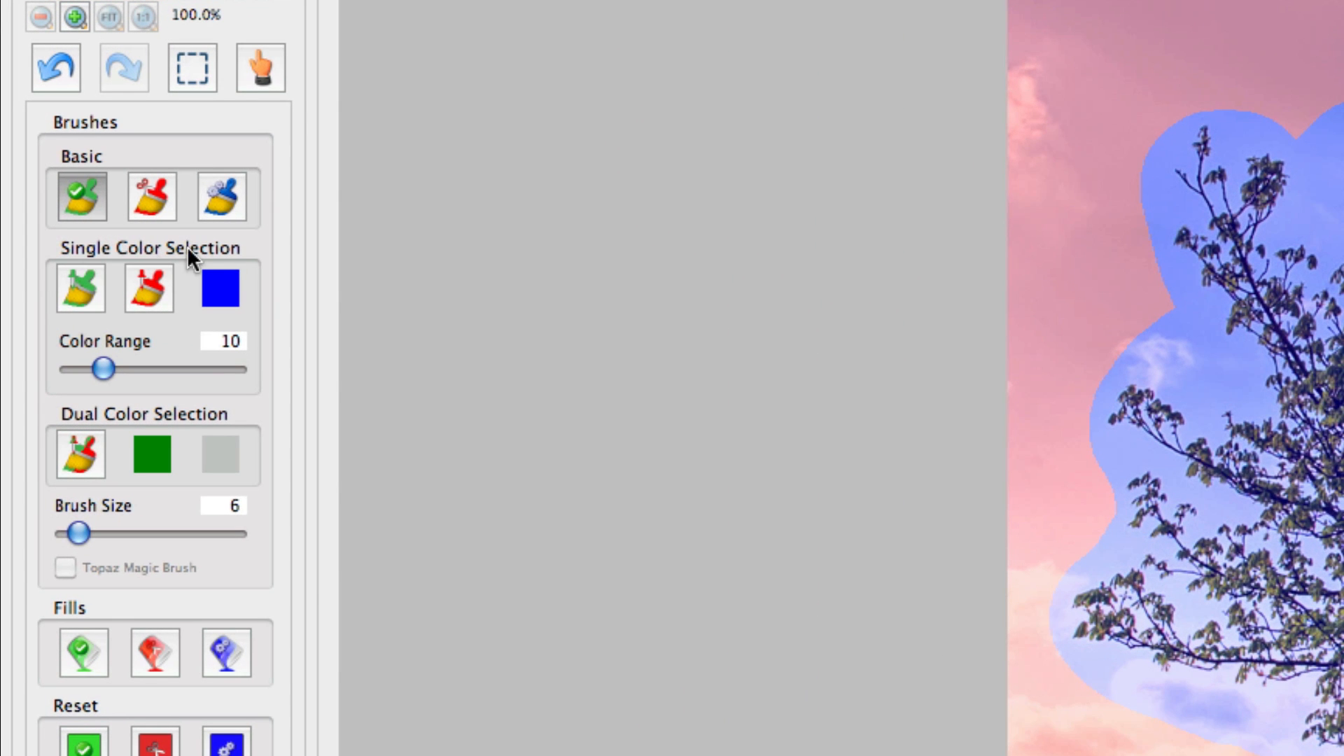
- Sample the trunk colour for the single-colour keep brush, set colour range 16 and brush size 105, and paint over the tree
{"action": "left_click", "coordinate": [81, 277]}
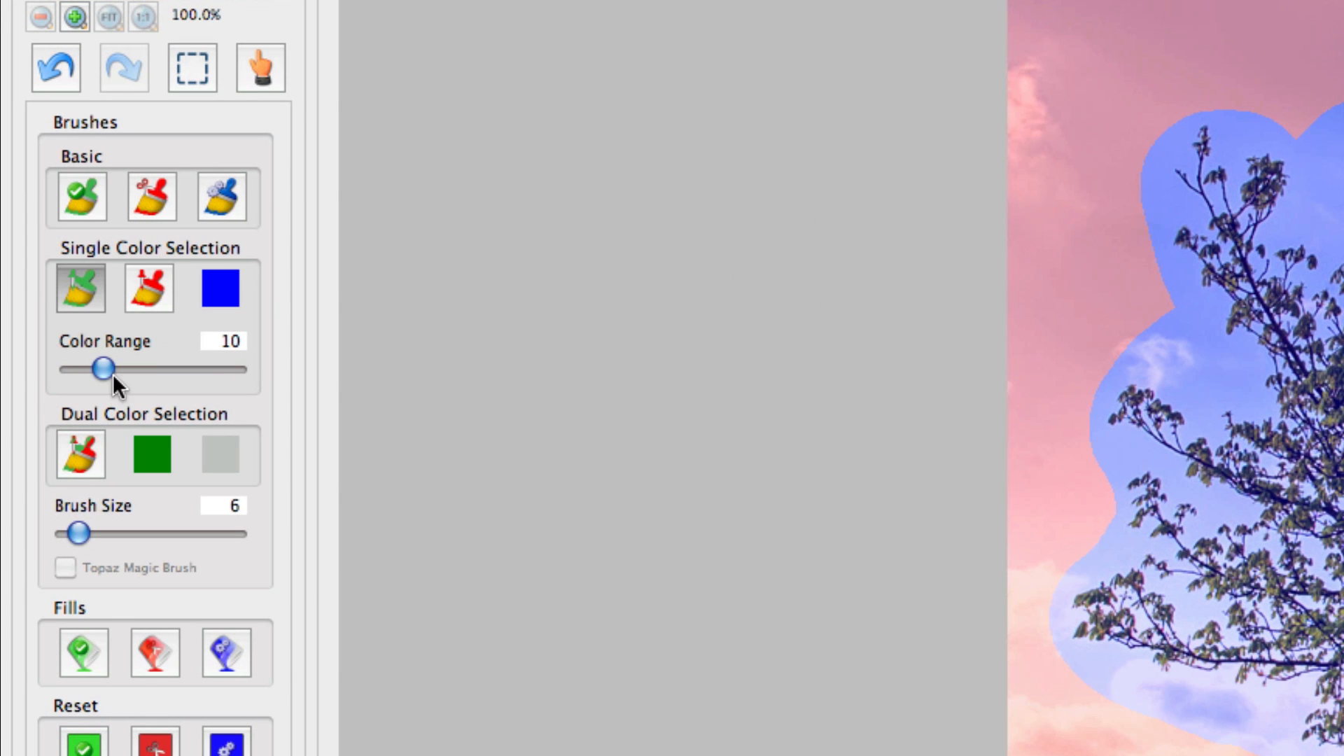
{"action": "mouse_move", "coordinate": [104, 369]}
{"action": "left_mouse_down"}
{"action": "mouse_move", "coordinate": [132, 367]}
{"action": "mouse_move", "coordinate": [119, 367]}
{"action": "left_mouse_up"}
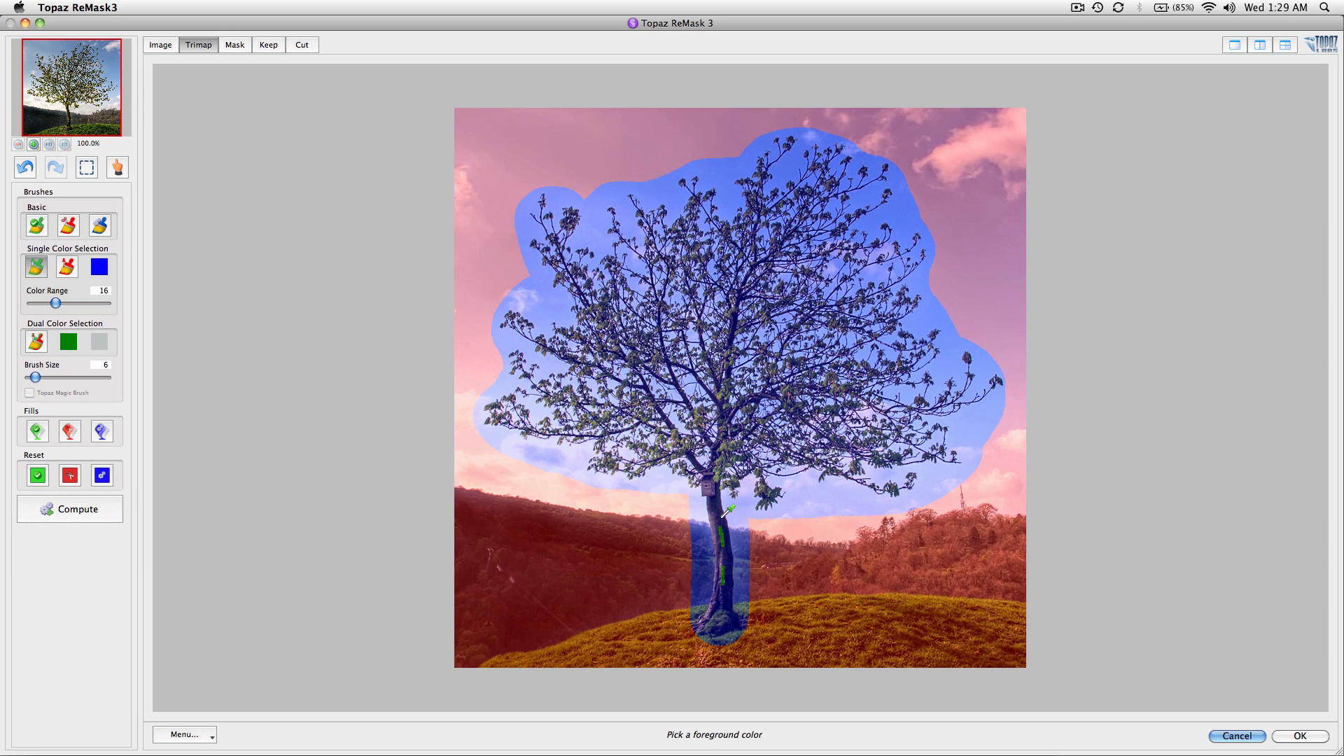
{"action": "left_click", "coordinate": [724, 516]}
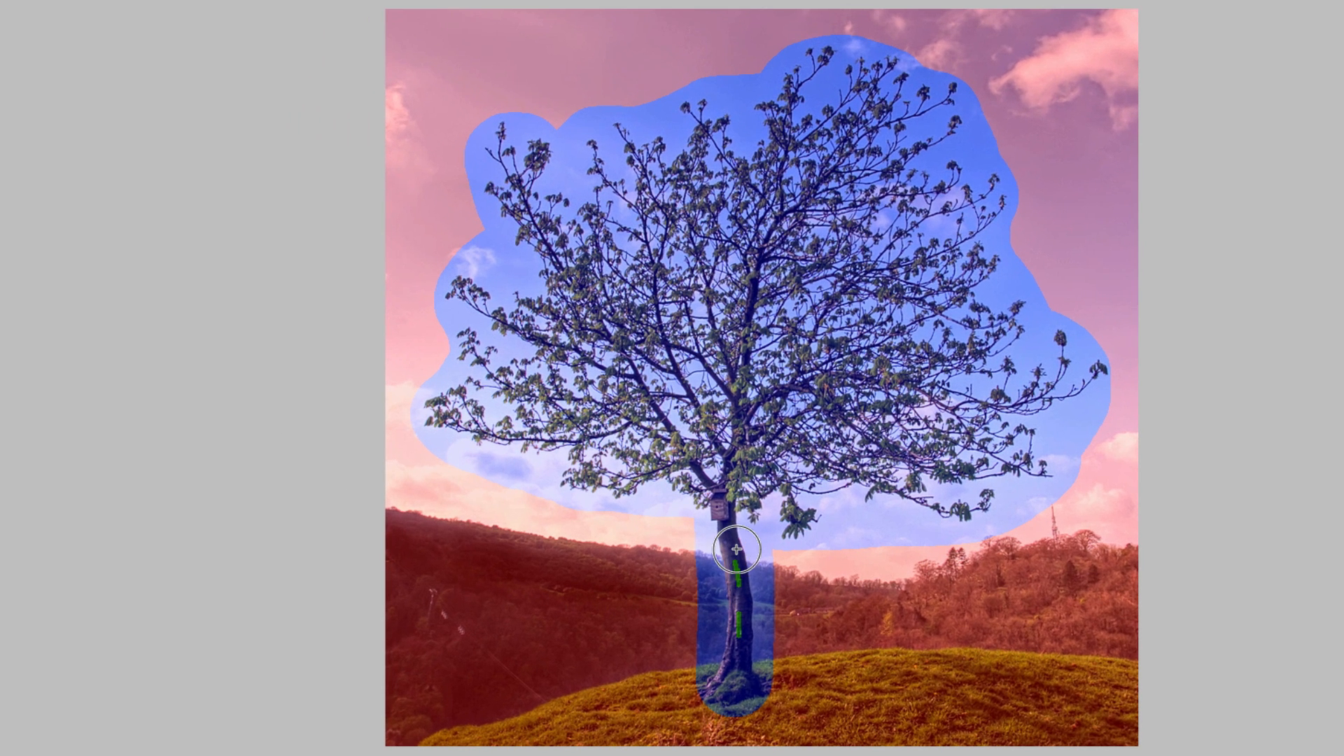
{"action": "key", "text": "bracketright"}
{"action": "key", "text": "bracketright"}
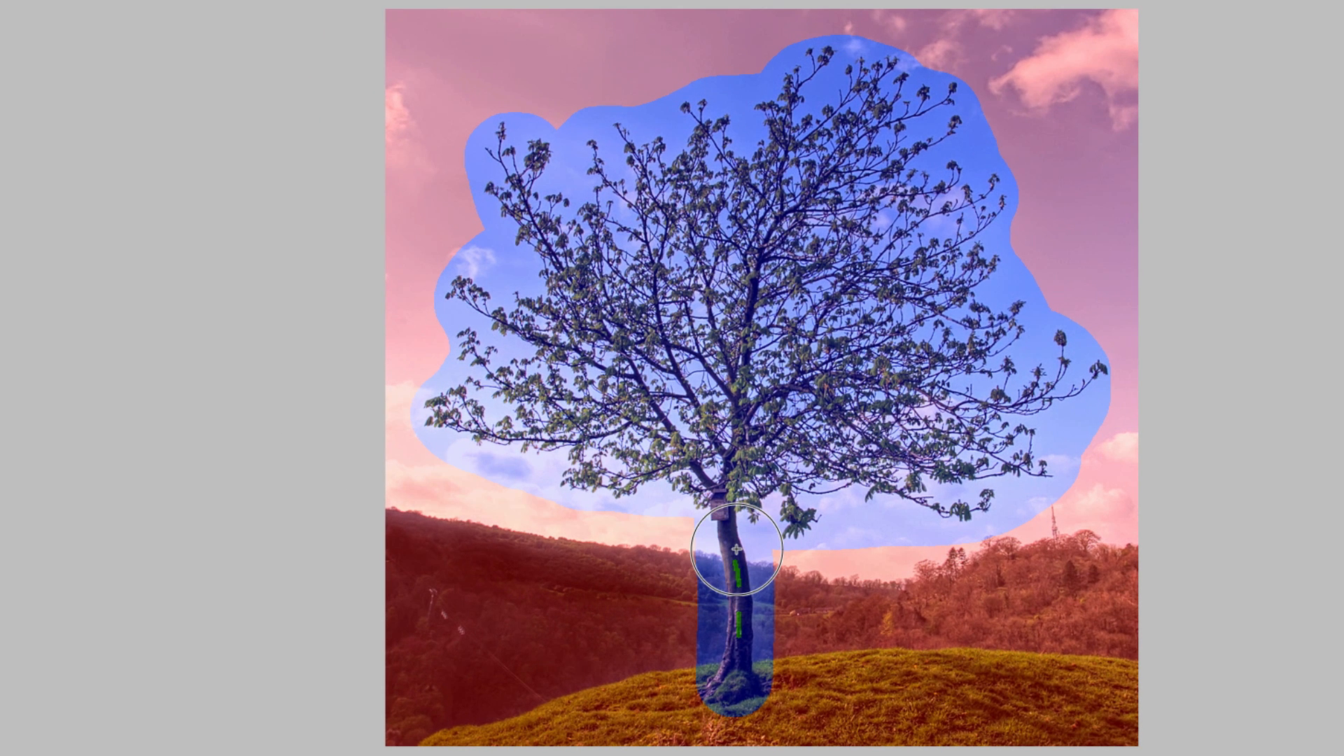
{"action": "mouse_move", "coordinate": [737, 550]}
{"action": "left_mouse_down"}
{"action": "mouse_move", "coordinate": [733, 518]}
{"action": "mouse_move", "coordinate": [729, 654]}
{"action": "mouse_move", "coordinate": [728, 378]}
{"action": "mouse_move", "coordinate": [634, 384]}
{"action": "mouse_move", "coordinate": [490, 441]}
{"action": "mouse_move", "coordinate": [558, 309]}
{"action": "mouse_move", "coordinate": [642, 193]}
{"action": "mouse_move", "coordinate": [828, 129]}
{"action": "mouse_move", "coordinate": [895, 91]}
{"action": "mouse_move", "coordinate": [751, 355]}
{"action": "mouse_move", "coordinate": [1004, 538]}
{"action": "left_mouse_up"}
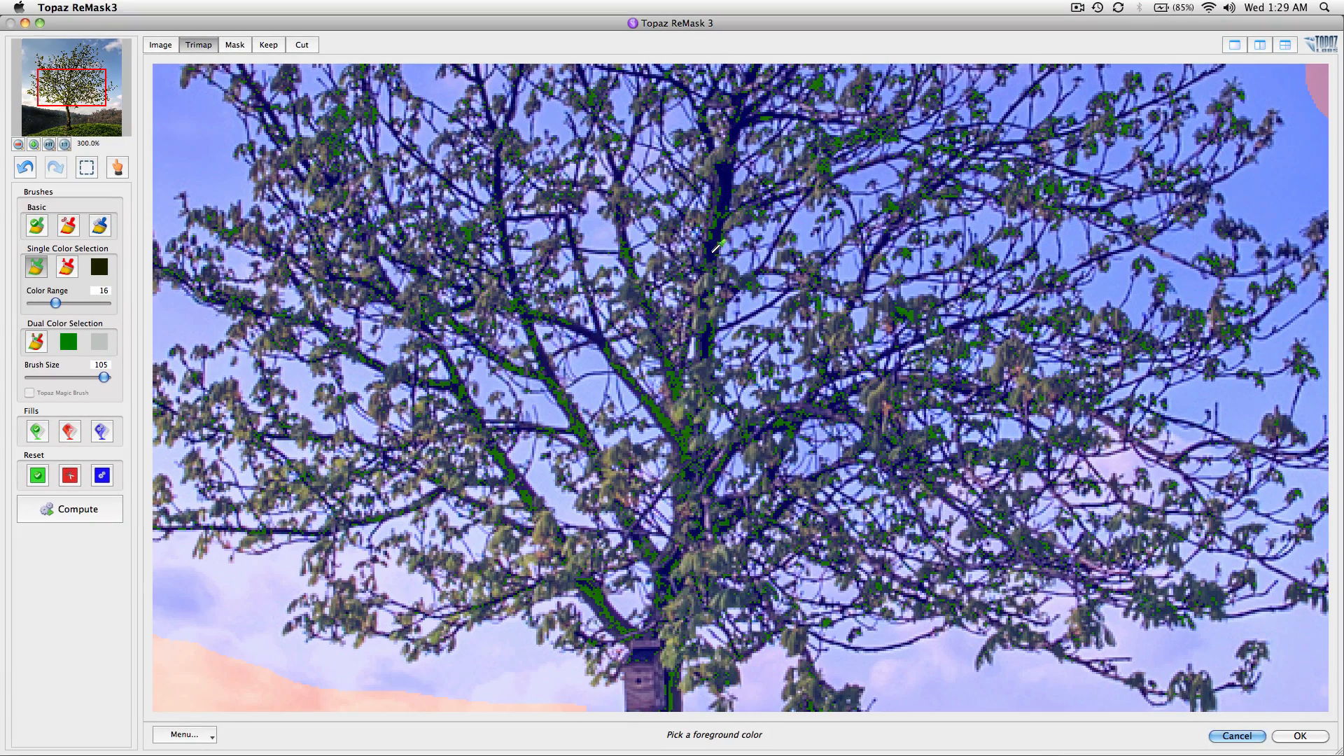
- Sample dark branch colours at 300% zoom and paint over the crown's main branches with the single-colour keep brush
{"action": "left_click", "coordinate": [715, 247]}
{"action": "mouse_move", "coordinate": [709, 253]}
{"action": "left_mouse_down"}
{"action": "mouse_move", "coordinate": [683, 420]}
{"action": "mouse_move", "coordinate": [679, 350]}
{"action": "mouse_move", "coordinate": [709, 258]}
{"action": "left_mouse_up"}
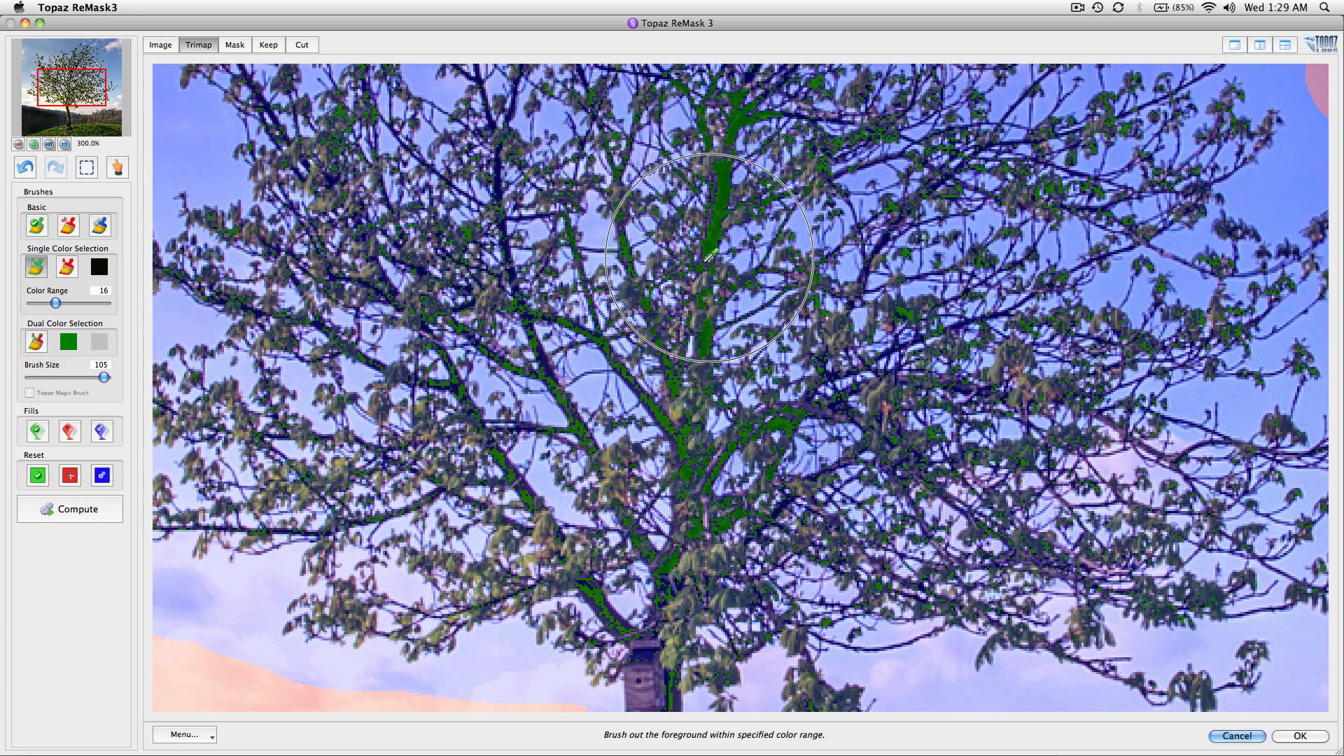
{"action": "left_click", "coordinate": [511, 249]}
{"action": "mouse_move", "coordinate": [512, 248]}
{"action": "left_mouse_down"}
{"action": "mouse_move", "coordinate": [543, 378]}
{"action": "mouse_move", "coordinate": [393, 371]}
{"action": "mouse_move", "coordinate": [613, 490]}
{"action": "mouse_move", "coordinate": [910, 329]}
{"action": "mouse_move", "coordinate": [996, 352]}
{"action": "mouse_move", "coordinate": [1029, 392]}
{"action": "left_mouse_up"}
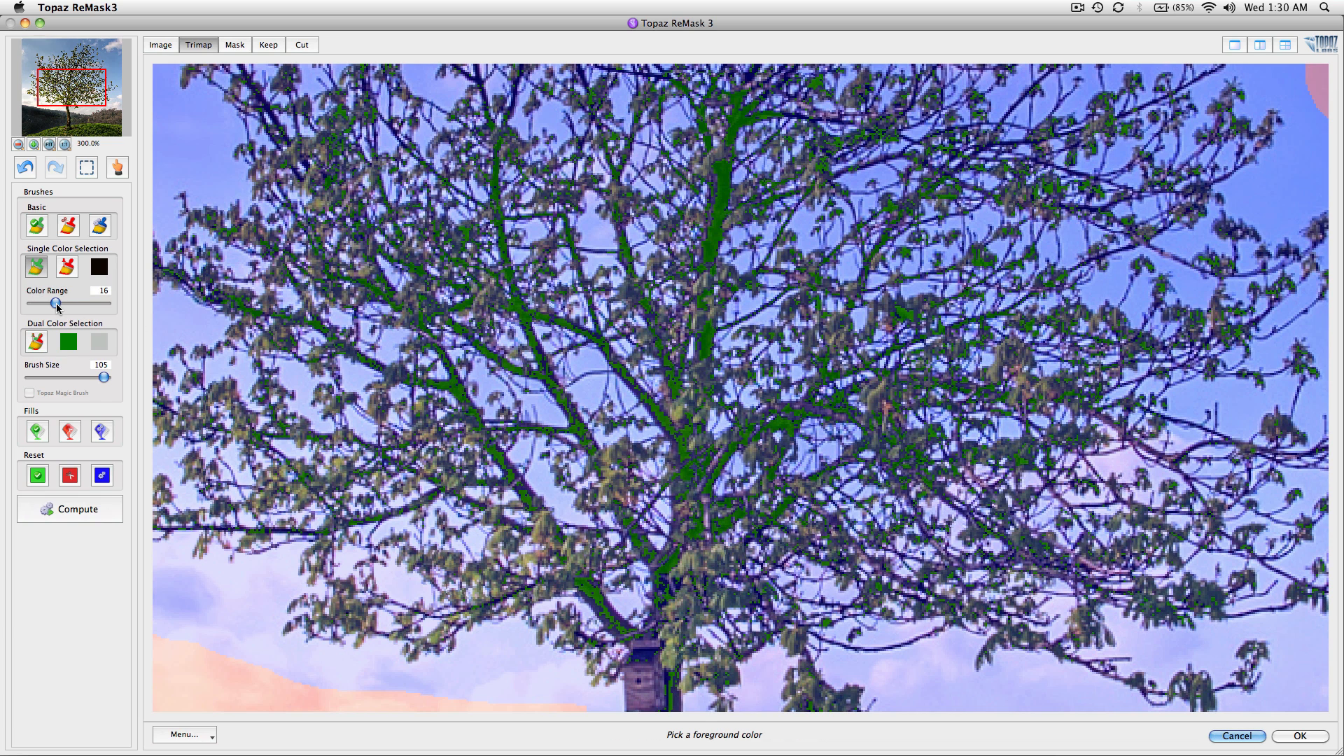
- Sample the birdhouse and dark trunk colours and brush the birdhouse and trunk down to the base as keep
{"action": "scroll", "coordinate": [574, 455], "scroll_direction": "down", "scroll_amount": 6}
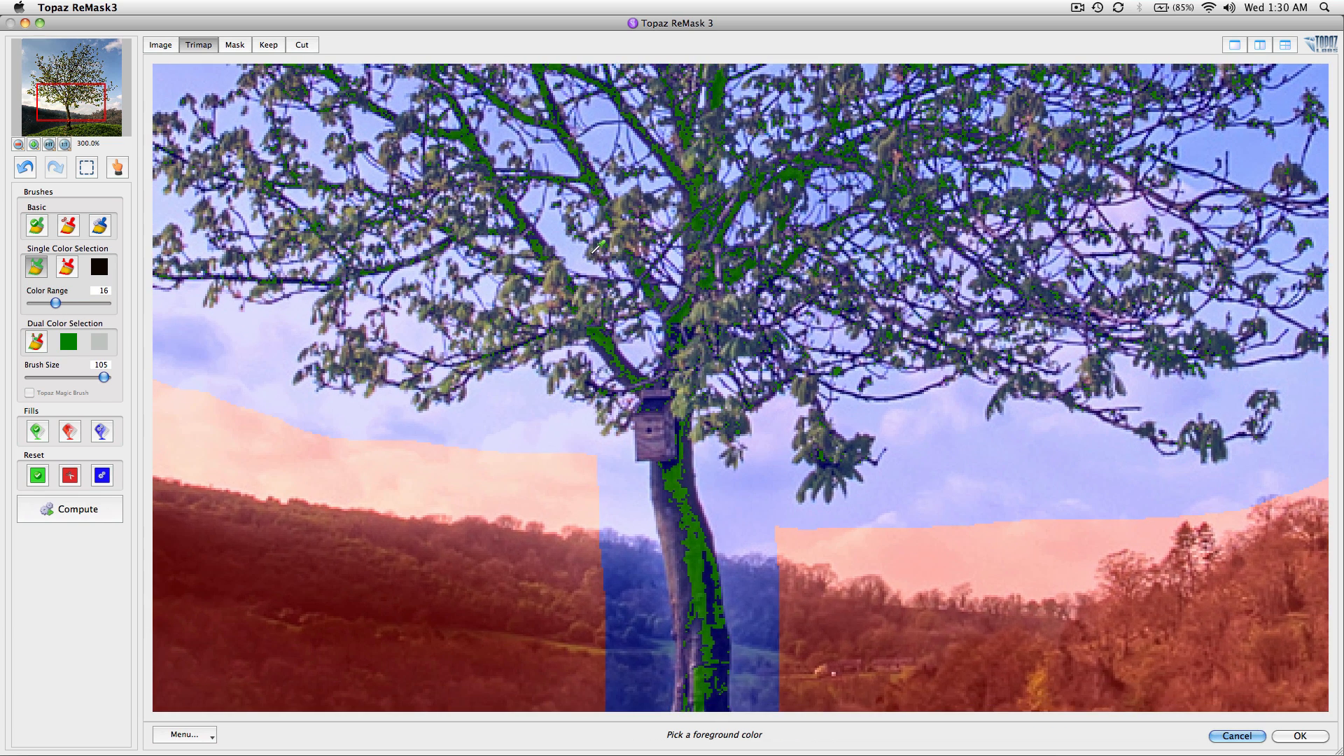
{"action": "left_click_drag", "start_coordinate": [684, 560], "coordinate": [685, 412]}
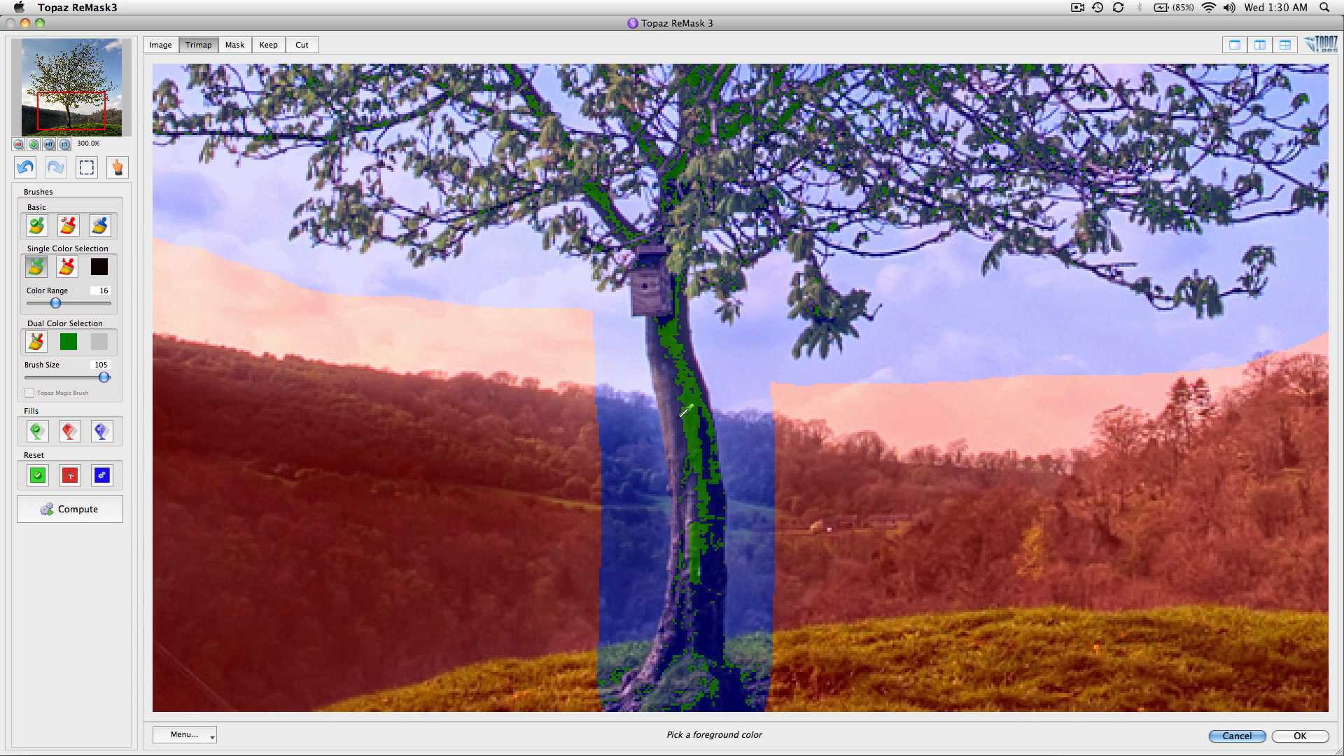
{"action": "left_click", "coordinate": [656, 297]}
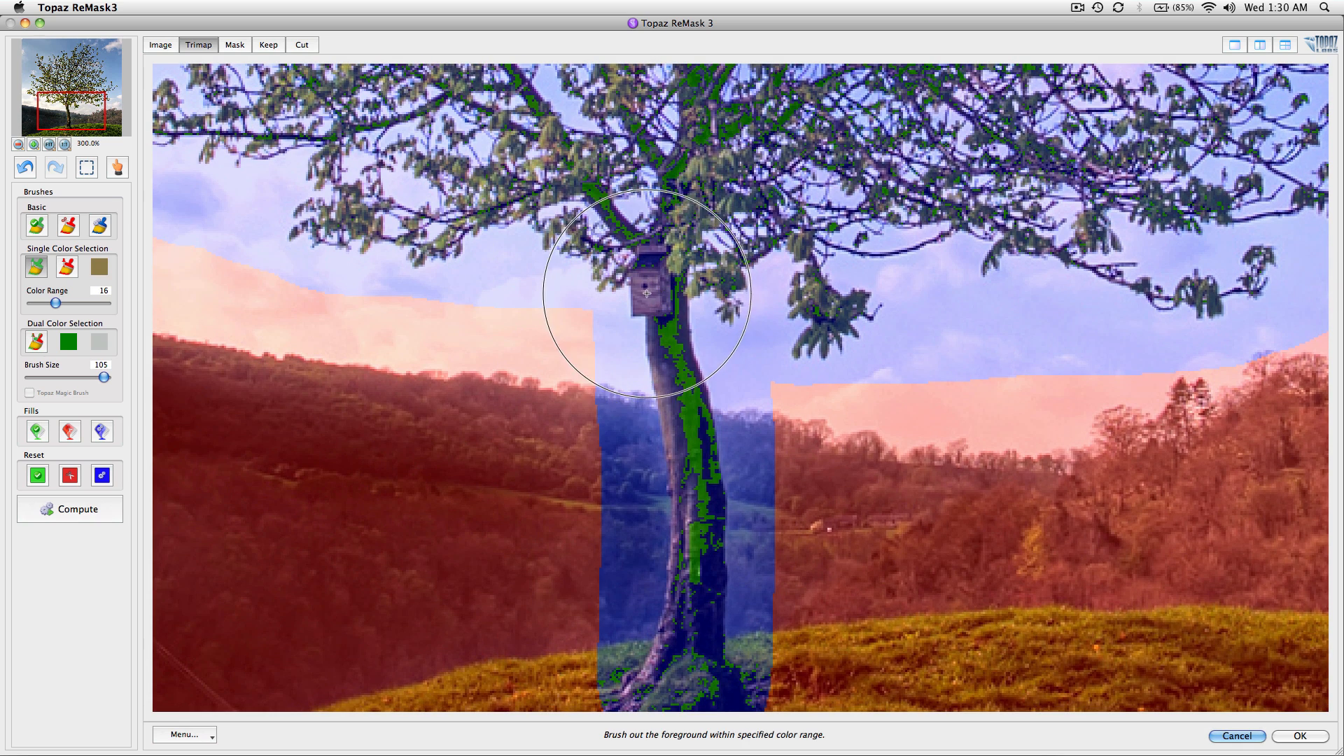
{"action": "left_click_drag", "start_coordinate": [645, 315], "coordinate": [697, 371]}
{"action": "key", "text": "alt"}
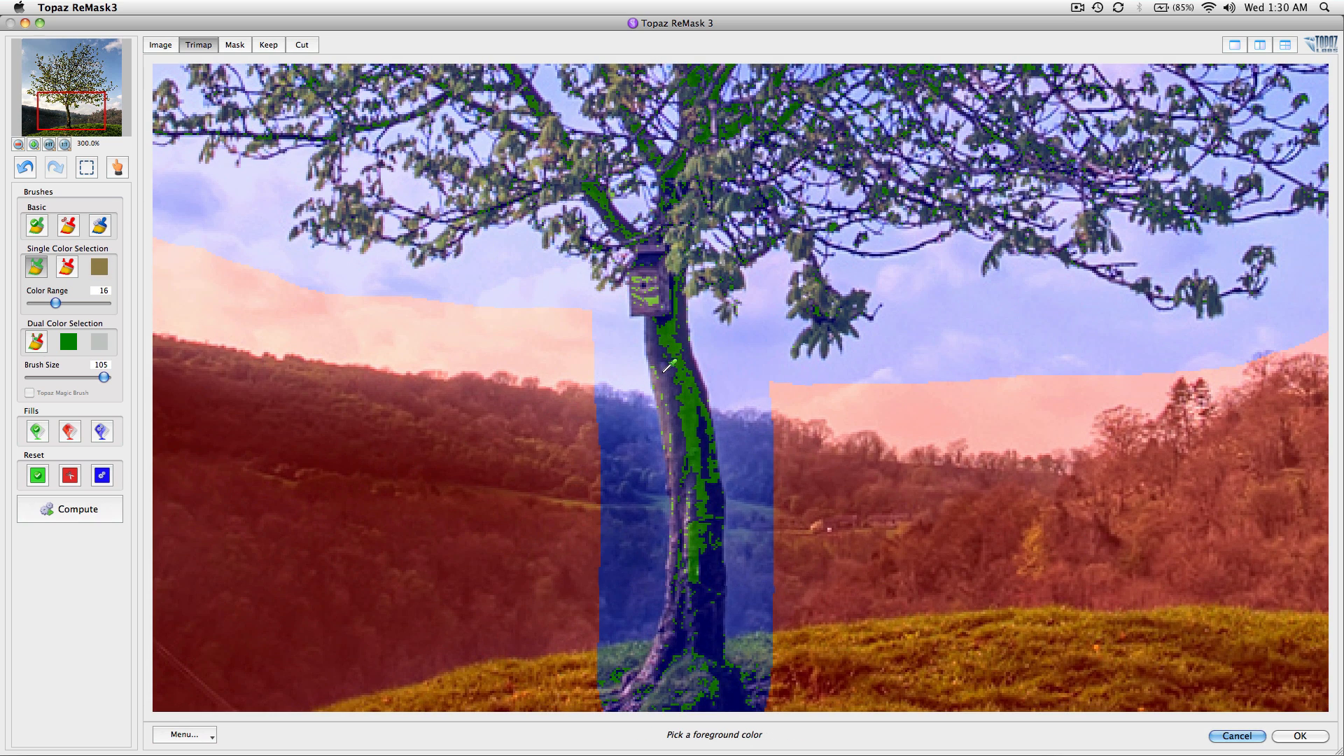
{"action": "left_click", "coordinate": [701, 588], "text": "alt"}
{"action": "left_click_drag", "start_coordinate": [684, 616], "coordinate": [696, 576]}
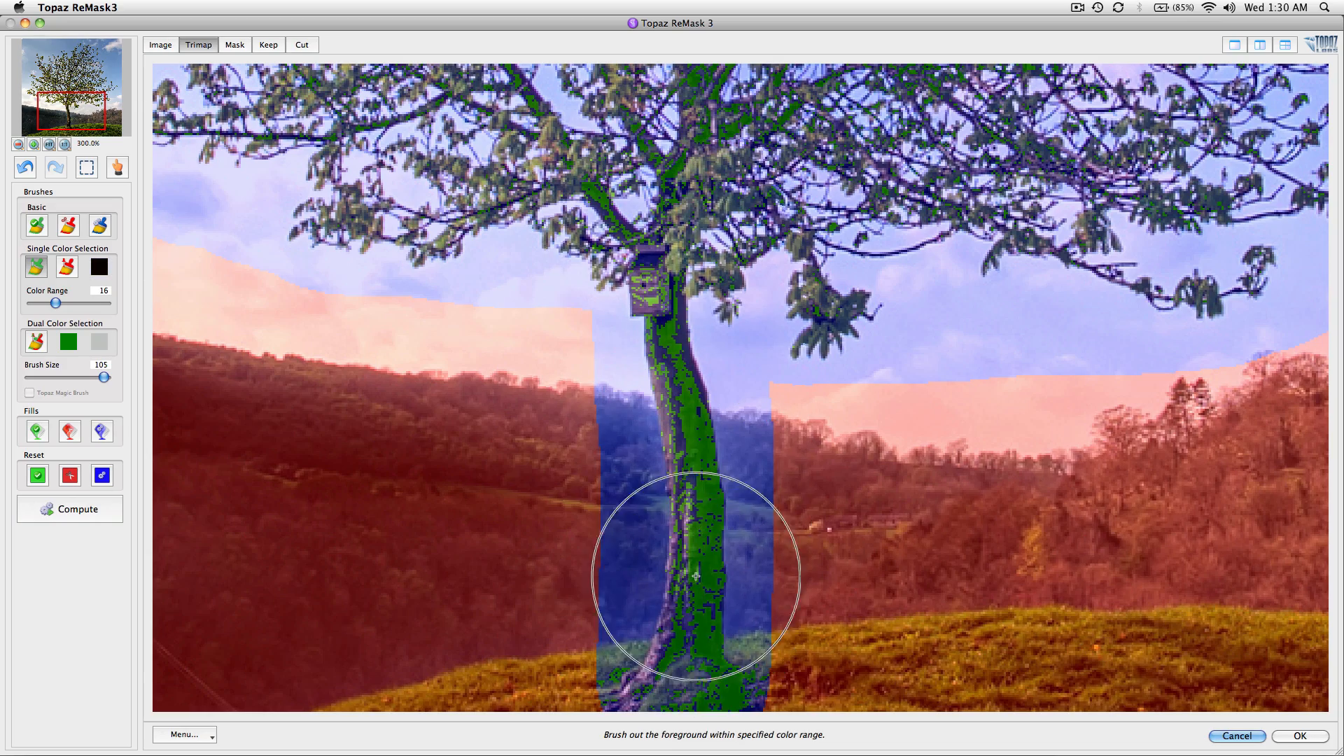
- Sample olive leaf colours from the crown's left side and brush the matching leaves as keep with the single-colour keep brush
{"action": "key", "text": "alt"}
{"action": "scroll", "coordinate": [509, 406], "scroll_direction": "up", "scroll_amount": 8}
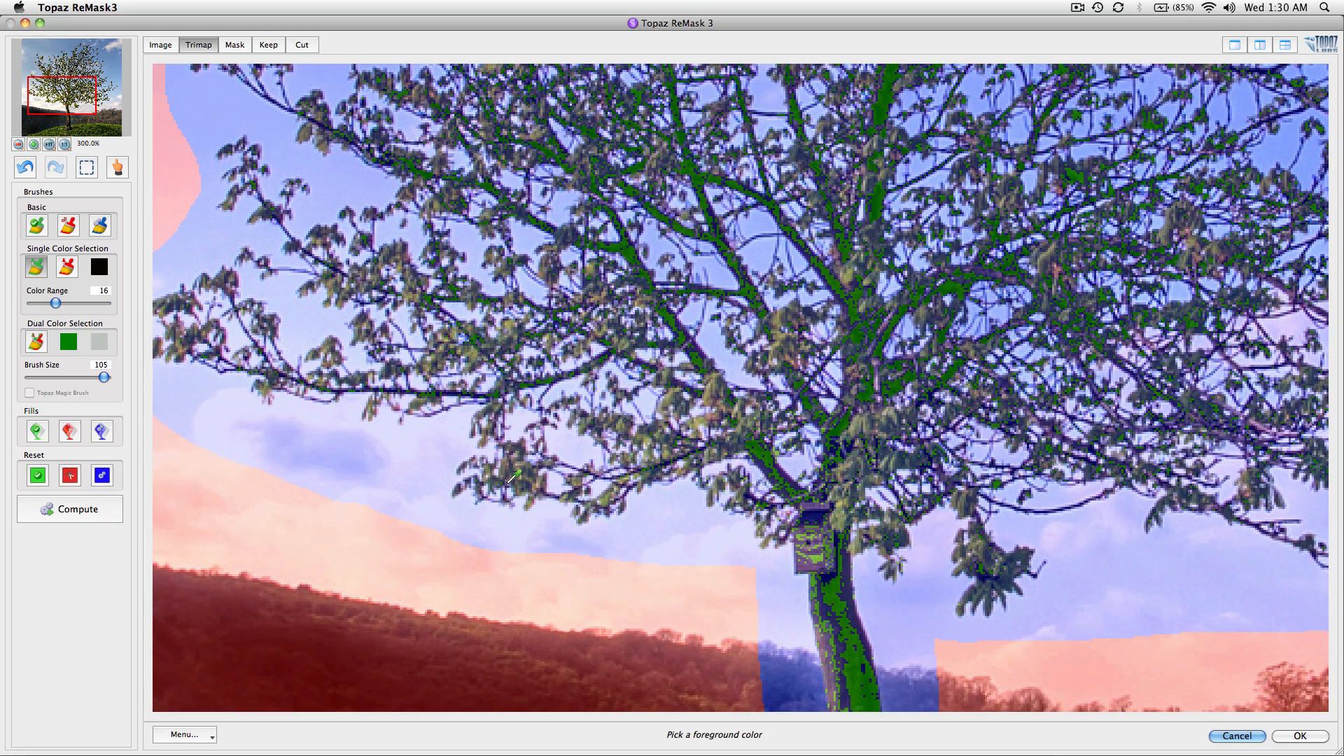
{"action": "key", "text": "alt"}
{"action": "scroll", "coordinate": [520, 361], "scroll_direction": "left", "scroll_amount": 3}
{"action": "left_click", "coordinate": [519, 361], "text": "alt"}
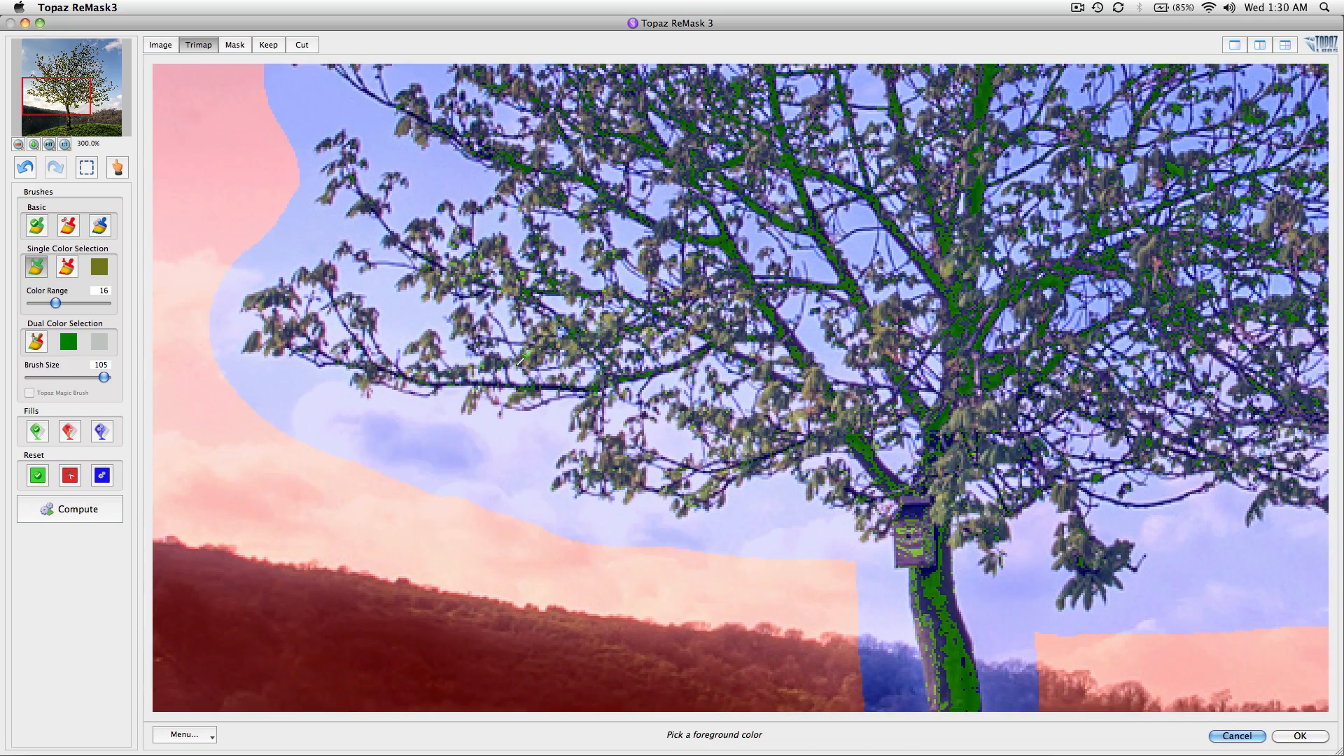
{"action": "left_click", "coordinate": [647, 364], "text": "alt"}
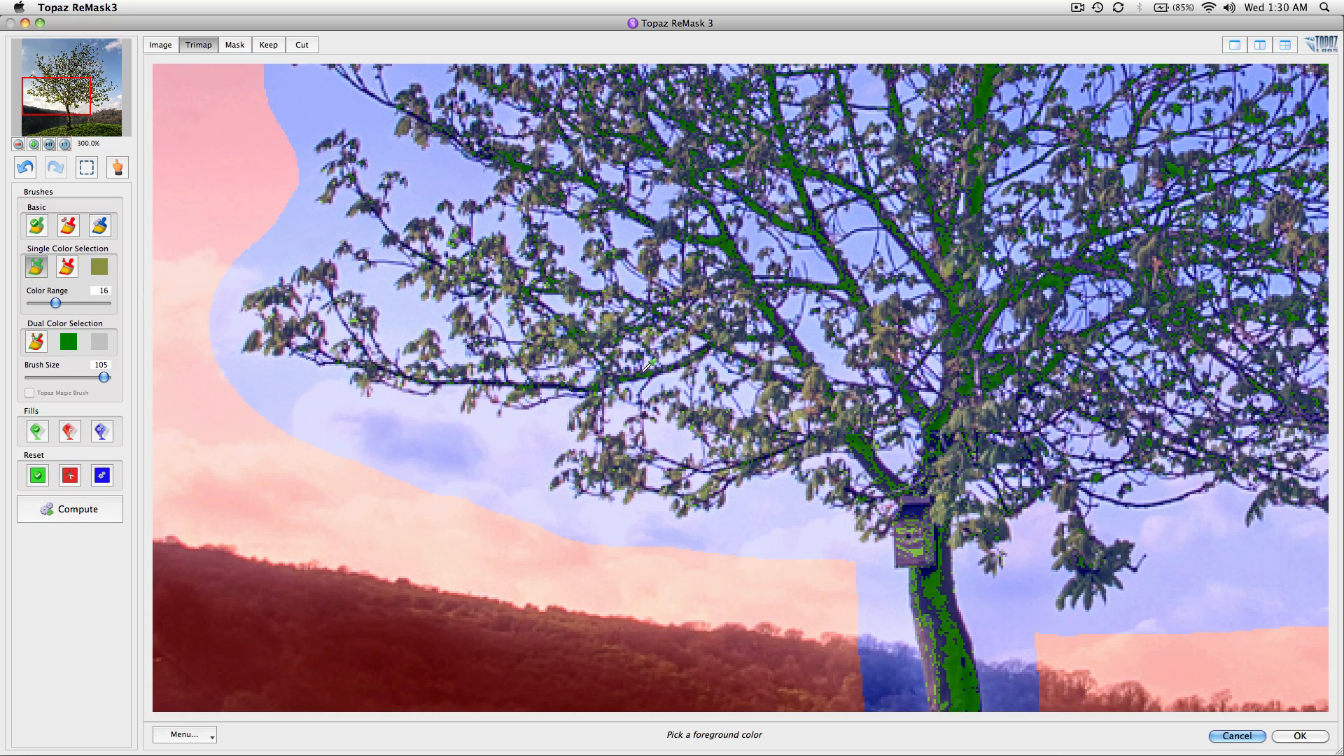
- Sample a dark branch colour in the upper crown and a brown tone at its right edge, and brush matching parts as keep
{"action": "scroll", "coordinate": [959, 360], "scroll_direction": "up", "scroll_amount": 10}
{"action": "scroll", "coordinate": [959, 361], "scroll_direction": "right", "scroll_amount": 3}
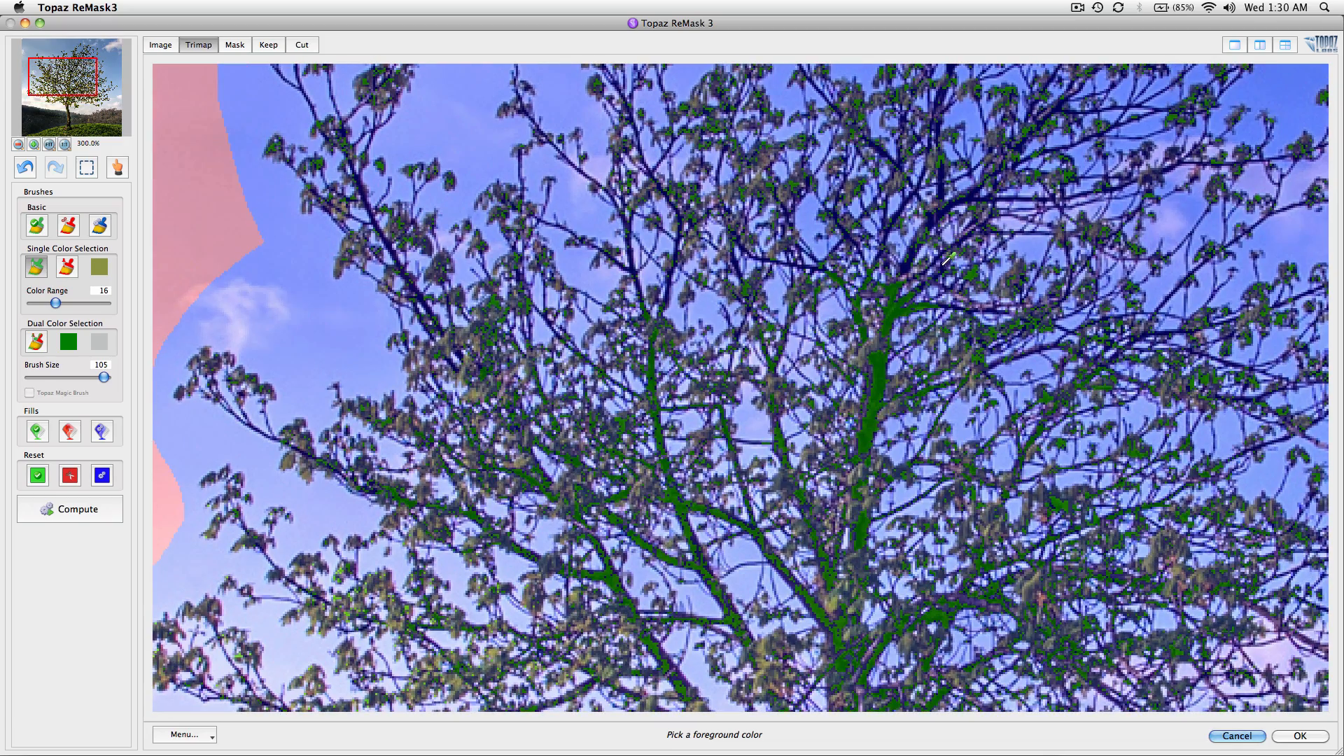
{"action": "left_click", "coordinate": [915, 246], "text": "alt"}
{"action": "left_click_drag", "start_coordinate": [915, 247], "coordinate": [970, 255]}
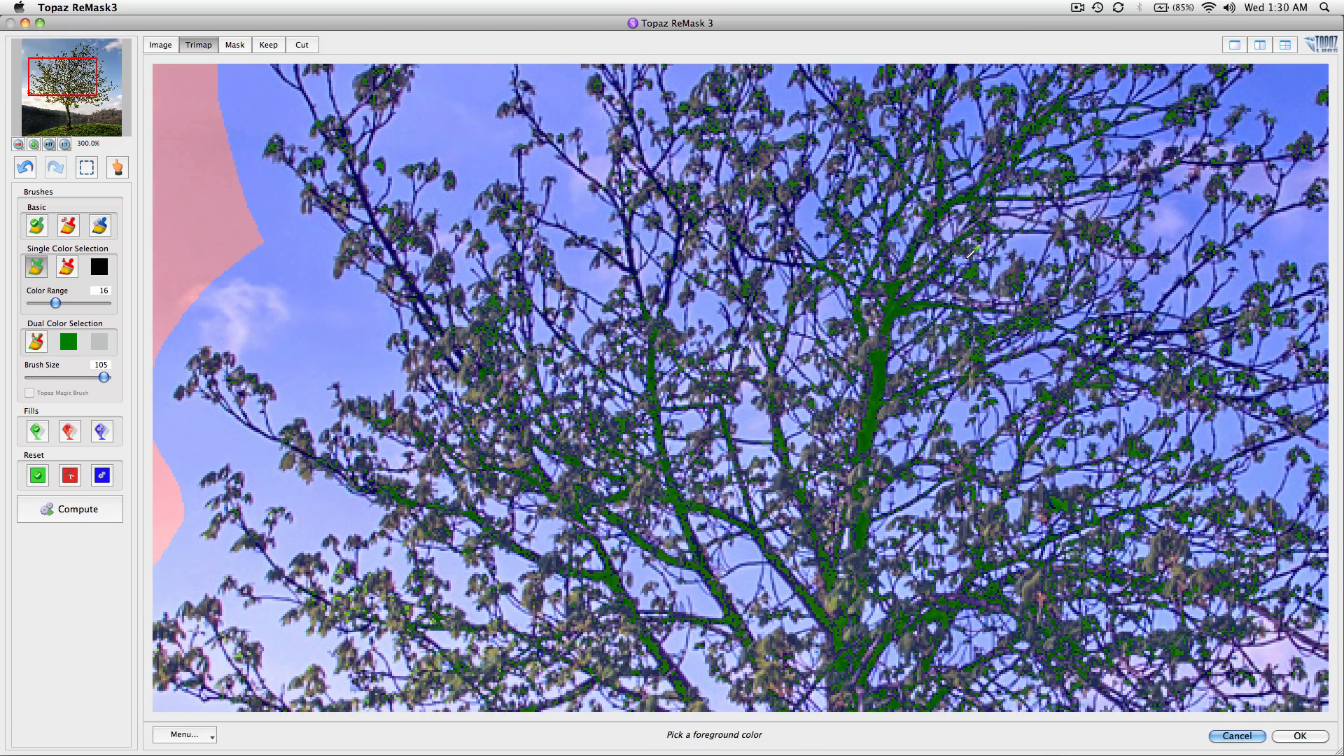
{"action": "key", "text": "super+minus"}
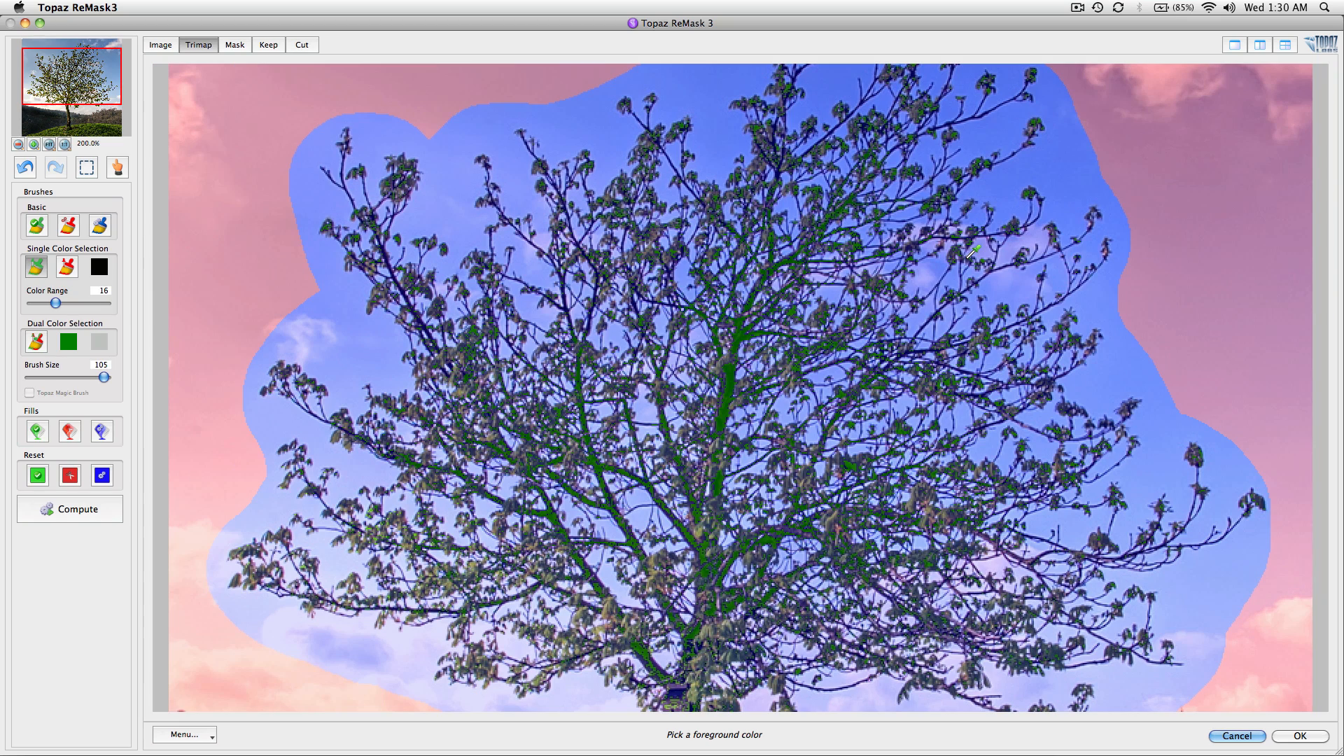
{"action": "key", "text": "super+minus"}
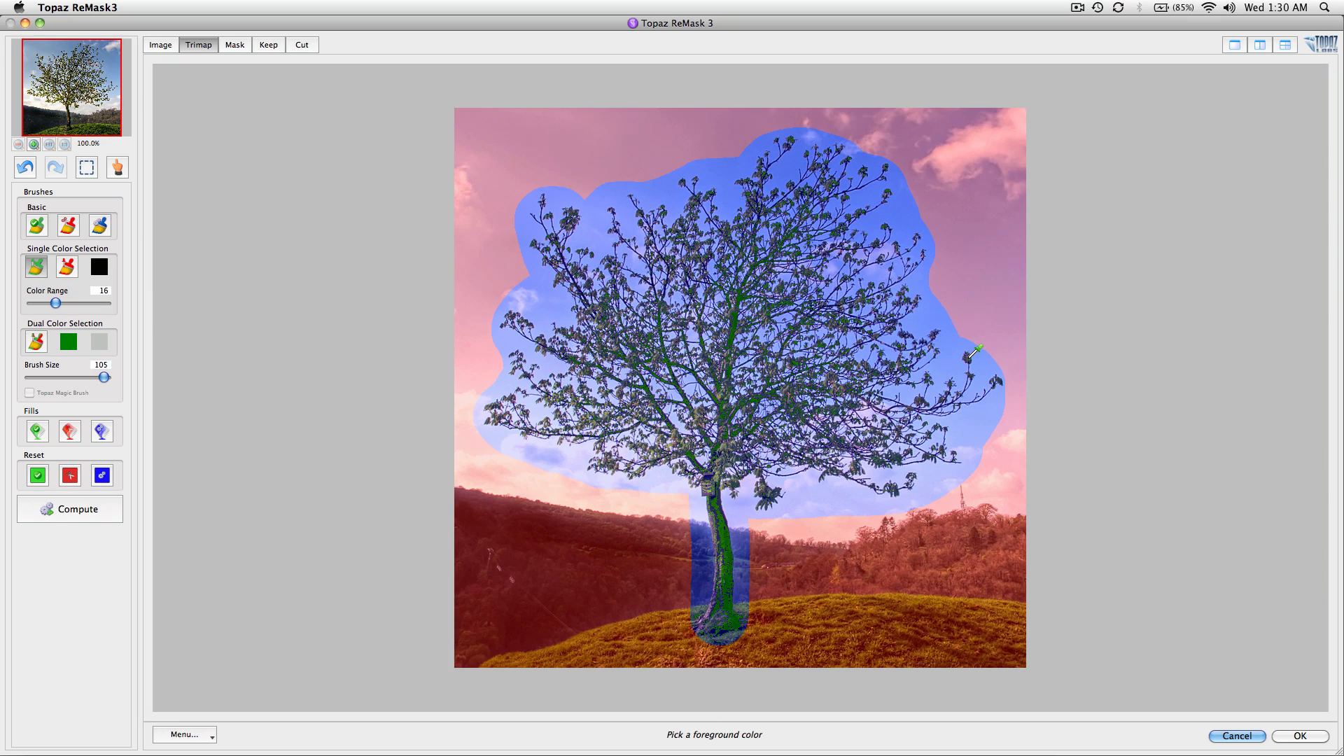
{"action": "left_click", "coordinate": [971, 358], "text": "alt"}
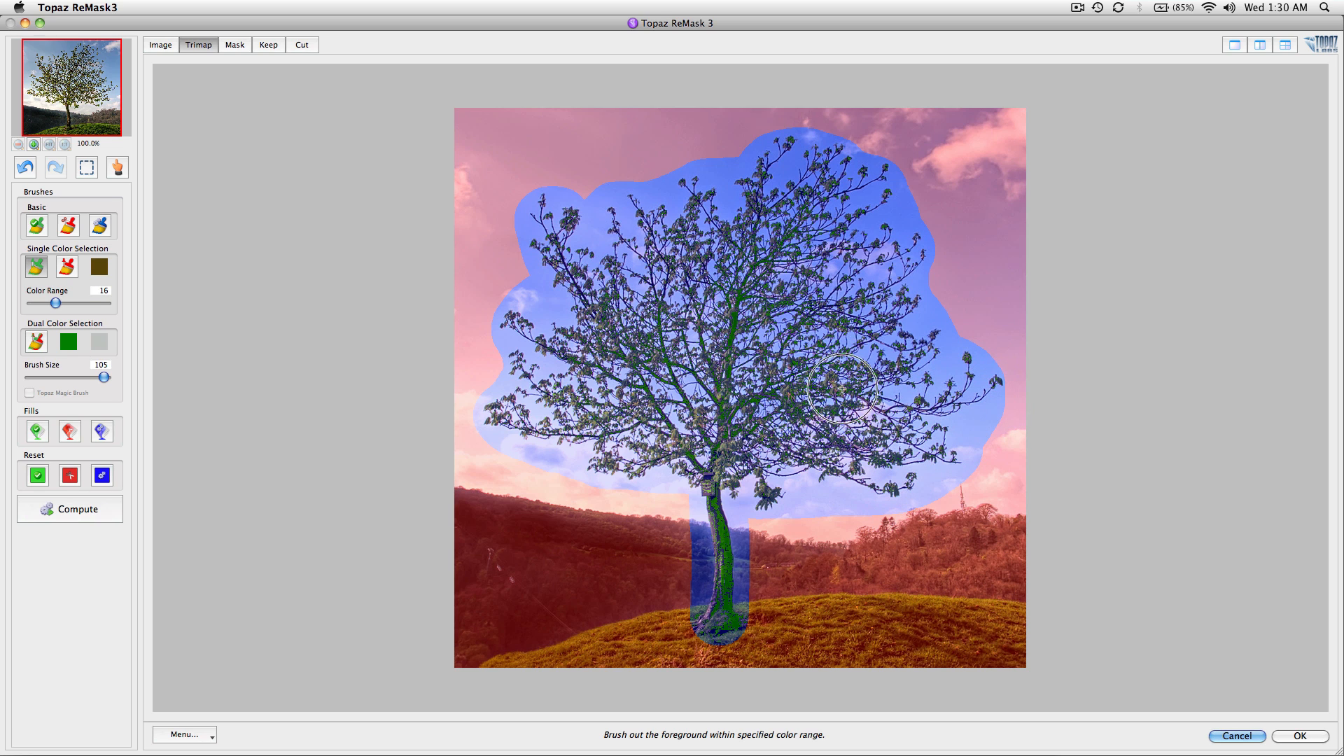
- With the single-colour cut brush at colour range 19, sample the blue sky and paint out the crown's top and right edges
{"action": "left_click", "coordinate": [66, 267]}
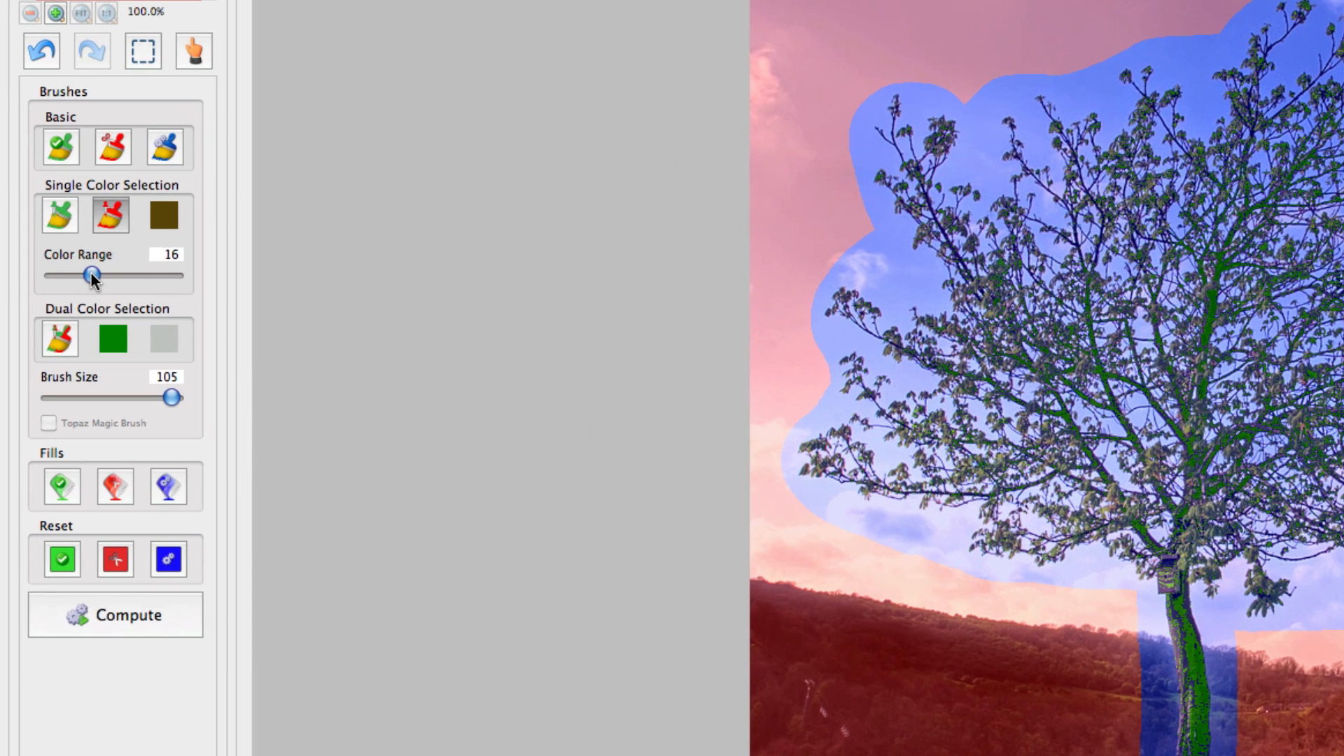
{"action": "left_click_drag", "start_coordinate": [55, 303], "coordinate": [98, 279]}
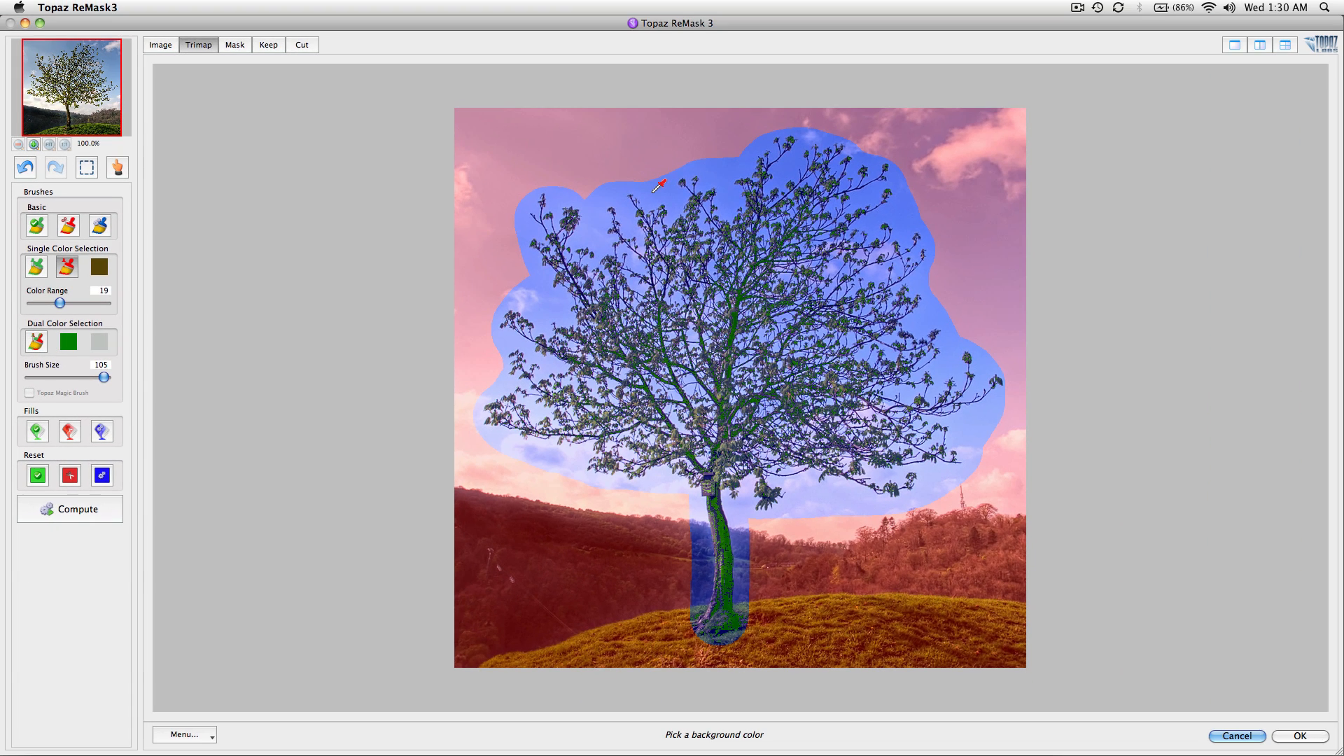
{"action": "mouse_move", "coordinate": [652, 190]}
{"action": "left_mouse_down"}
{"action": "mouse_move", "coordinate": [578, 231]}
{"action": "mouse_move", "coordinate": [793, 138]}
{"action": "mouse_move", "coordinate": [903, 210]}
{"action": "left_mouse_up"}
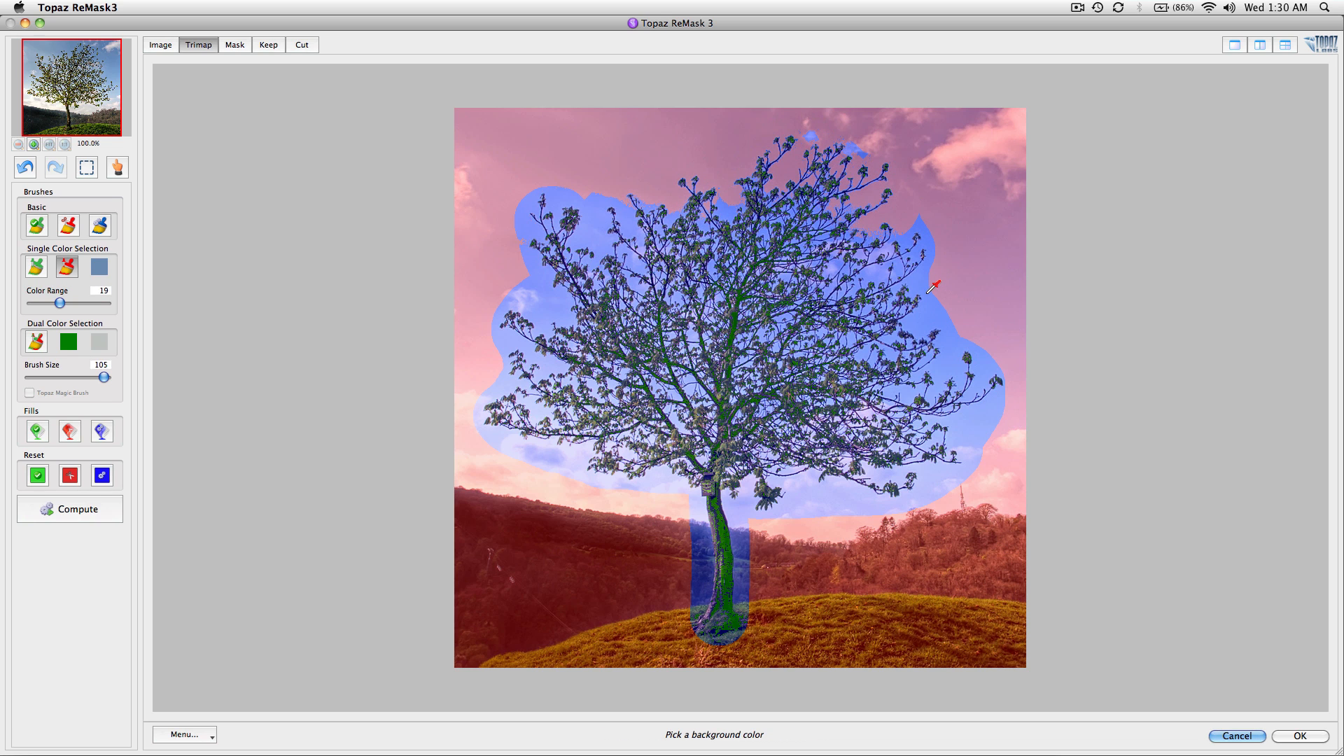
{"action": "left_click_drag", "start_coordinate": [938, 328], "coordinate": [874, 200]}
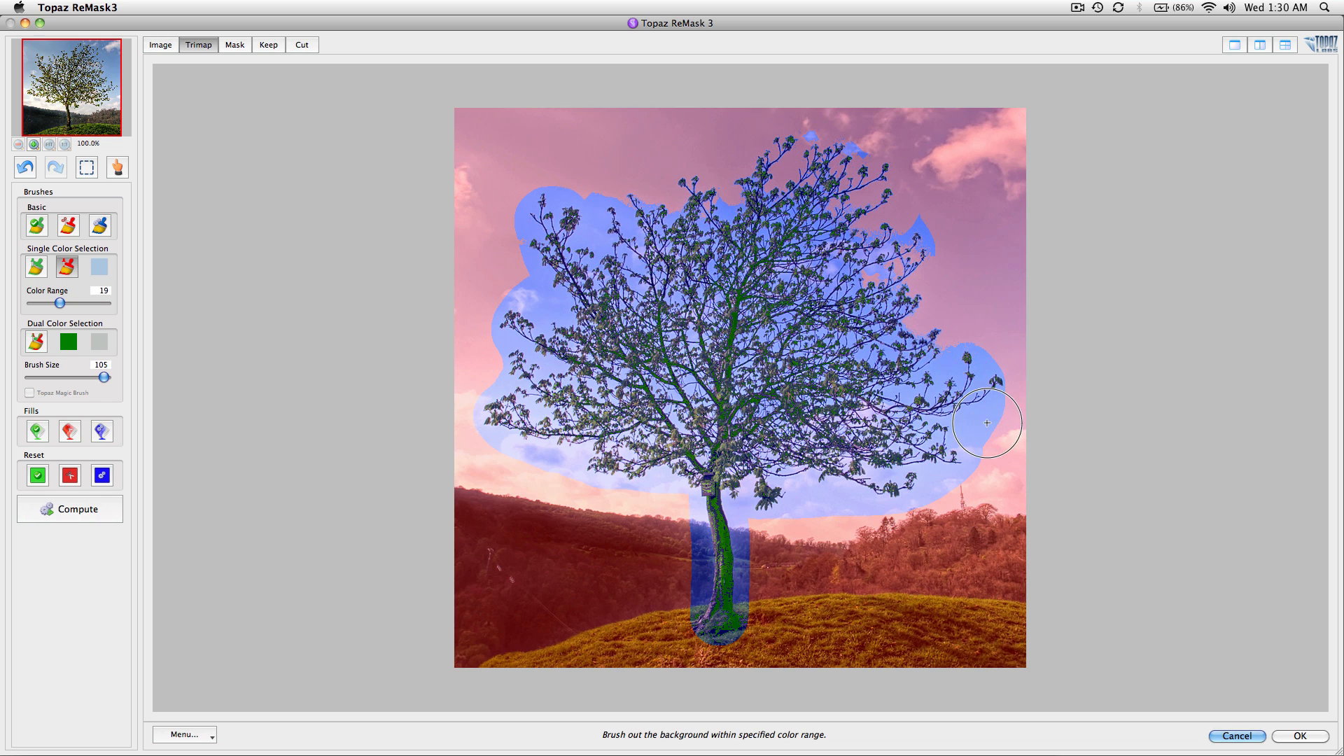
{"action": "left_click_drag", "start_coordinate": [988, 423], "coordinate": [939, 364]}
- Sample the pale sky tones beneath the crown's right half and brush out the sky there as cut
{"action": "left_click", "coordinate": [917, 473], "text": "alt"}
{"action": "mouse_move", "coordinate": [921, 472]}
{"action": "left_mouse_down"}
{"action": "mouse_move", "coordinate": [958, 497]}
{"action": "mouse_move", "coordinate": [963, 434]}
{"action": "left_mouse_up"}
{"action": "left_click", "coordinate": [805, 490], "text": "alt"}
{"action": "left_click_drag", "start_coordinate": [818, 492], "coordinate": [838, 447]}
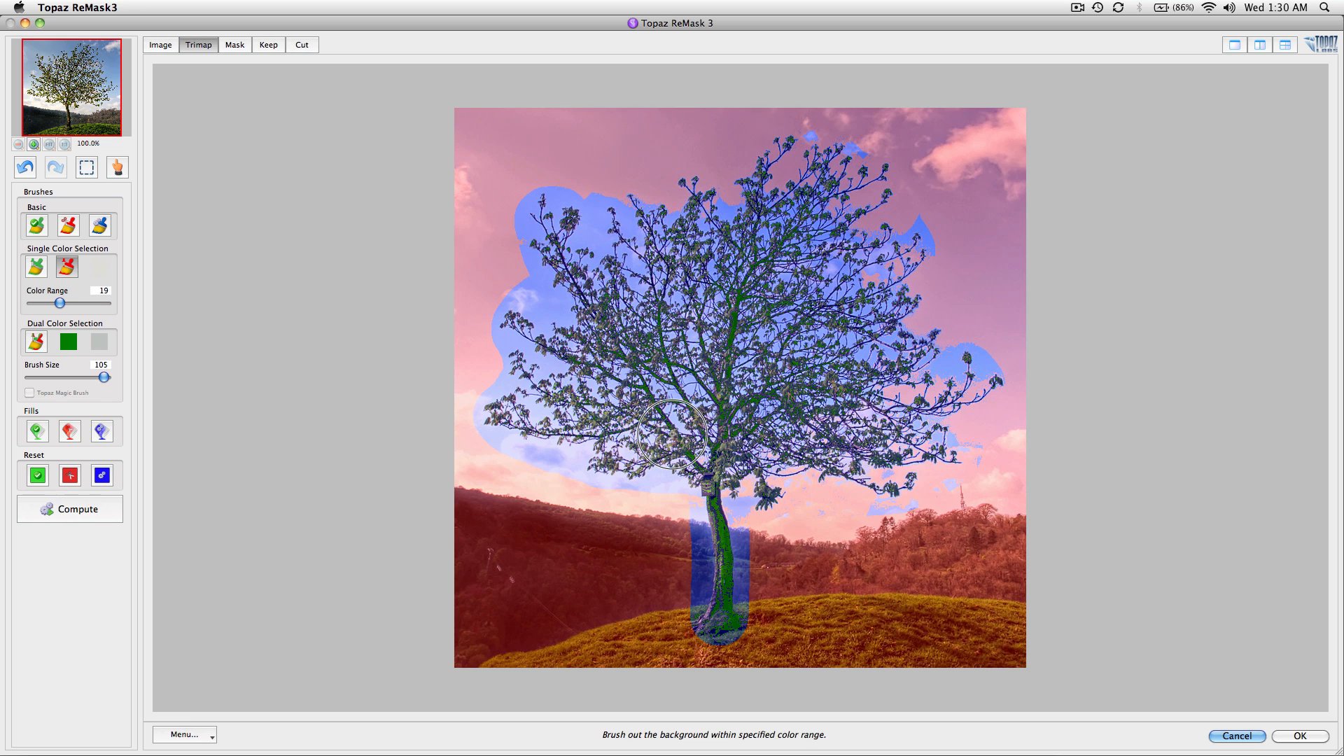
- Sample cloud and blue sky tones around the crown's lower-left and upper-left edges and brush them out as cut
{"action": "left_click", "coordinate": [662, 463], "text": "alt"}
{"action": "left_click_drag", "start_coordinate": [665, 469], "coordinate": [616, 483]}
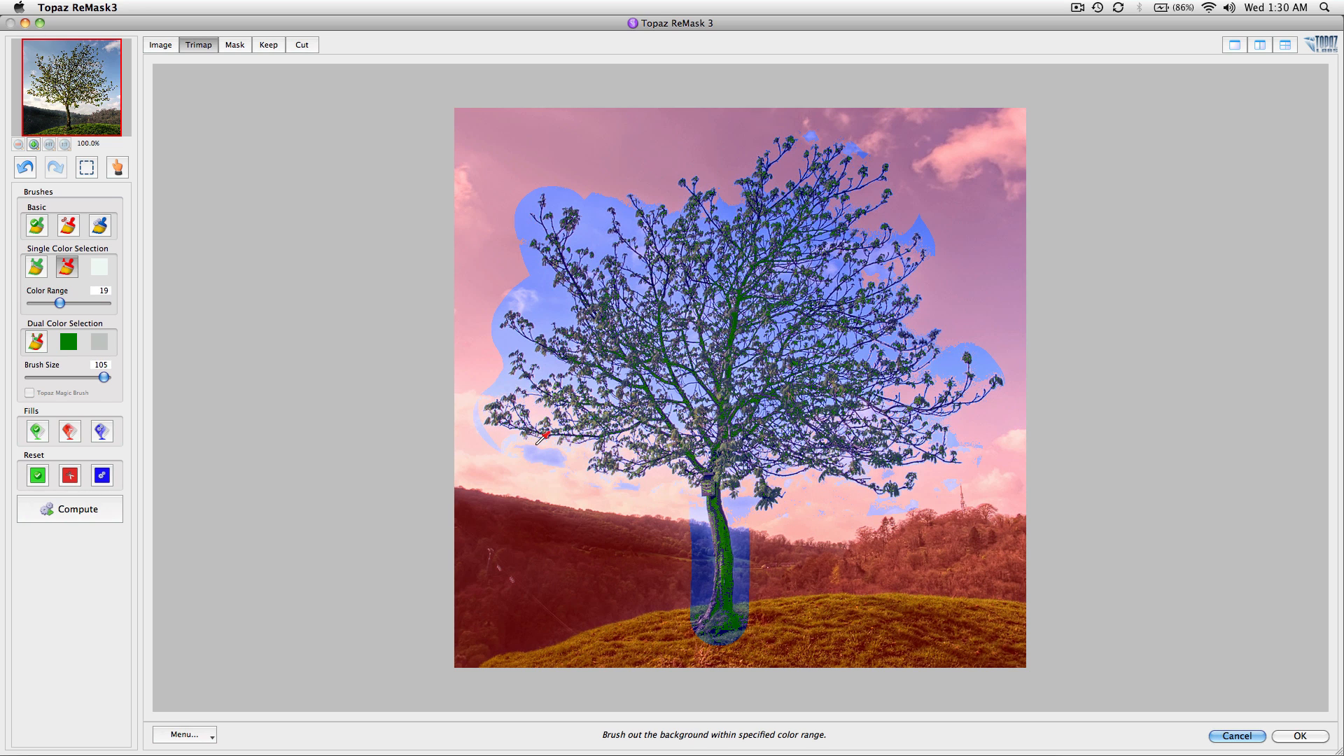
{"action": "left_click", "coordinate": [557, 446], "text": "alt"}
{"action": "mouse_move", "coordinate": [557, 448]}
{"action": "left_mouse_down"}
{"action": "mouse_move", "coordinate": [502, 453]}
{"action": "mouse_move", "coordinate": [532, 413]}
{"action": "left_mouse_up"}
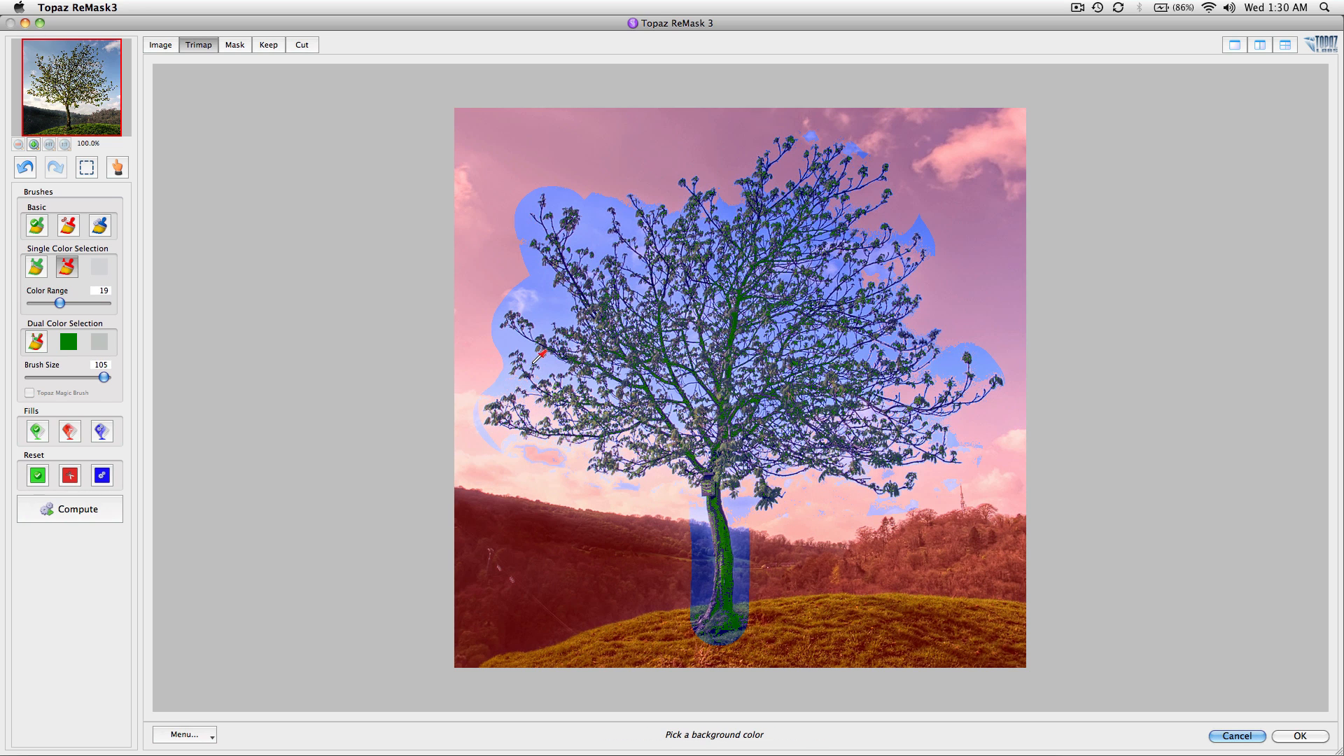
{"action": "left_click", "coordinate": [548, 274], "text": "alt"}
{"action": "mouse_move", "coordinate": [548, 277]}
{"action": "left_mouse_down"}
{"action": "mouse_move", "coordinate": [520, 214]}
{"action": "mouse_move", "coordinate": [543, 195]}
{"action": "mouse_move", "coordinate": [531, 224]}
{"action": "mouse_move", "coordinate": [603, 223]}
{"action": "left_mouse_up"}
{"action": "left_click", "coordinate": [538, 217], "text": "alt"}
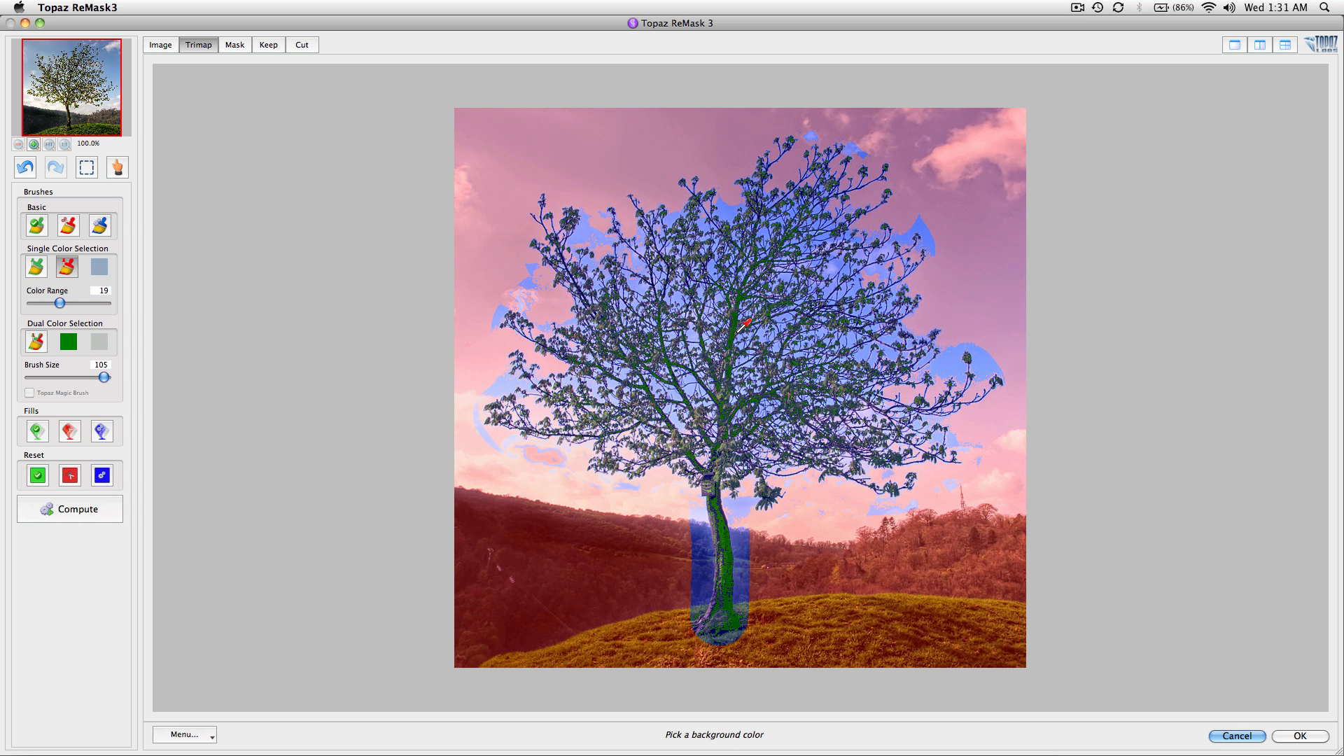
- At 200% zoom, sample the blue sky between the right-hand branches and brush out the matching gaps across the crown's middle
{"action": "key", "text": "super+equal"}
{"action": "left_click_drag", "start_coordinate": [793, 235], "coordinate": [793, 375]}
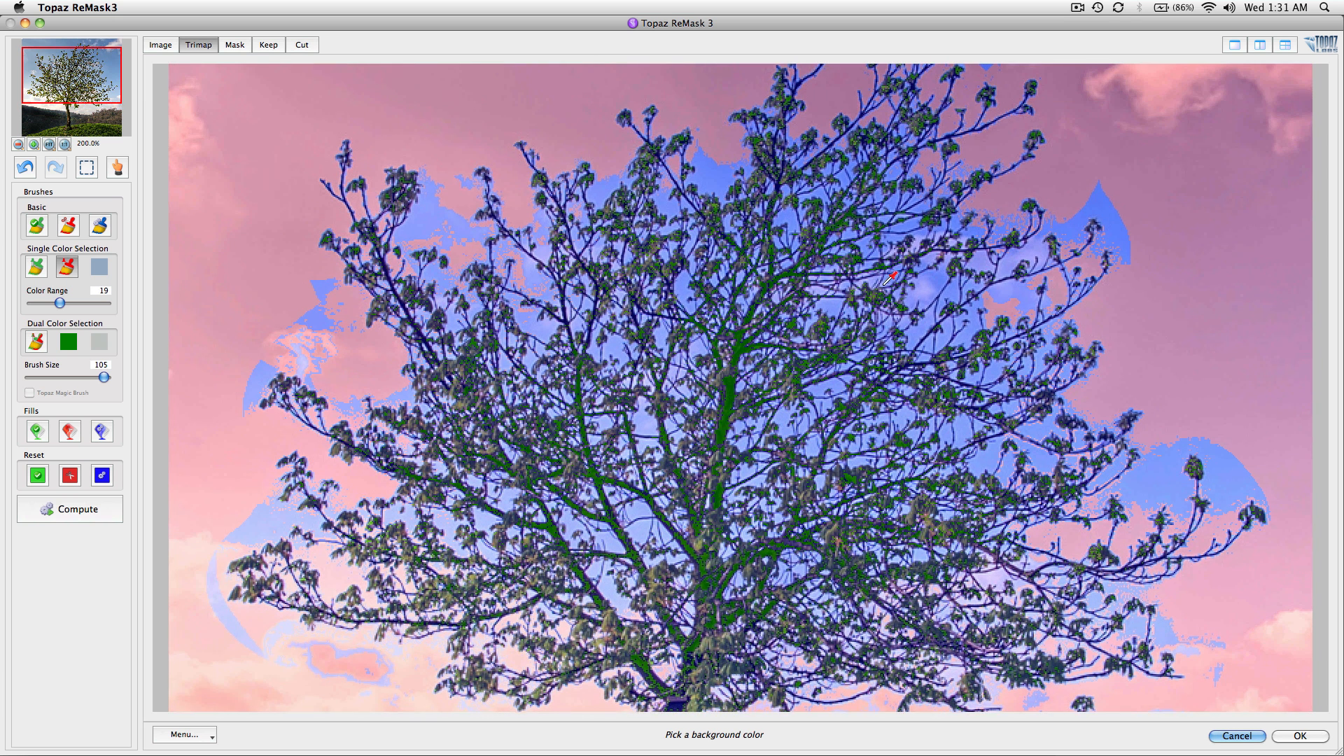
{"action": "left_click", "coordinate": [931, 281]}
{"action": "mouse_move", "coordinate": [931, 282]}
{"action": "left_mouse_down"}
{"action": "mouse_move", "coordinate": [966, 231]}
{"action": "mouse_move", "coordinate": [828, 419]}
{"action": "mouse_move", "coordinate": [743, 381]}
{"action": "mouse_move", "coordinate": [658, 385]}
{"action": "left_mouse_up"}
{"action": "left_click", "coordinate": [828, 378]}
{"action": "key", "text": "alt"}
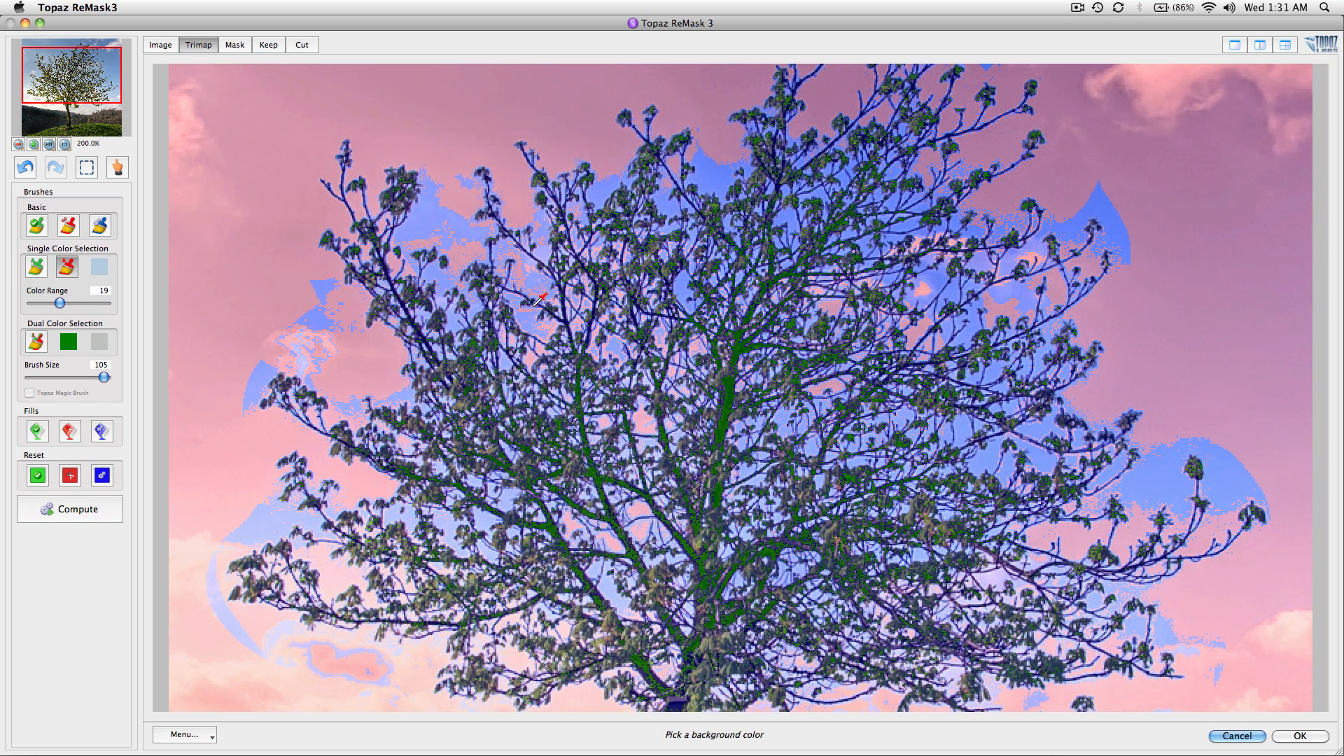
- Sample the sky between the left-hand branches and brush out the matching gaps down through the crown's centre and right side
{"action": "left_click", "coordinate": [534, 324], "text": "alt"}
{"action": "mouse_move", "coordinate": [630, 311]}
{"action": "left_mouse_down"}
{"action": "mouse_move", "coordinate": [685, 616]}
{"action": "mouse_move", "coordinate": [689, 595]}
{"action": "left_mouse_up"}
{"action": "key", "text": "alt"}
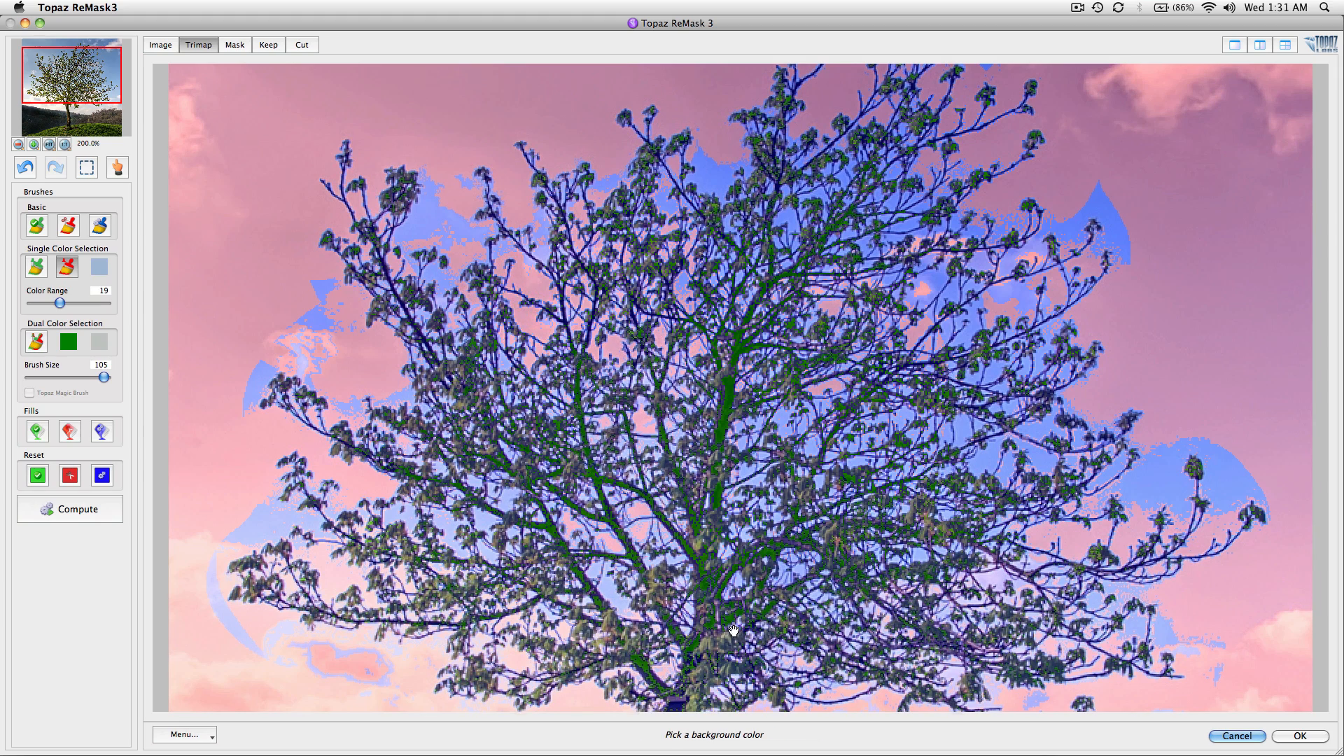
{"action": "scroll", "coordinate": [728, 639], "scroll_direction": "down", "scroll_amount": 5}
{"action": "mouse_move", "coordinate": [882, 175]}
{"action": "left_mouse_down"}
{"action": "mouse_move", "coordinate": [1022, 210]}
{"action": "mouse_move", "coordinate": [1181, 221]}
{"action": "mouse_move", "coordinate": [1093, 231]}
{"action": "left_mouse_up"}
{"action": "key", "text": "alt"}
{"action": "key", "text": "alt"}
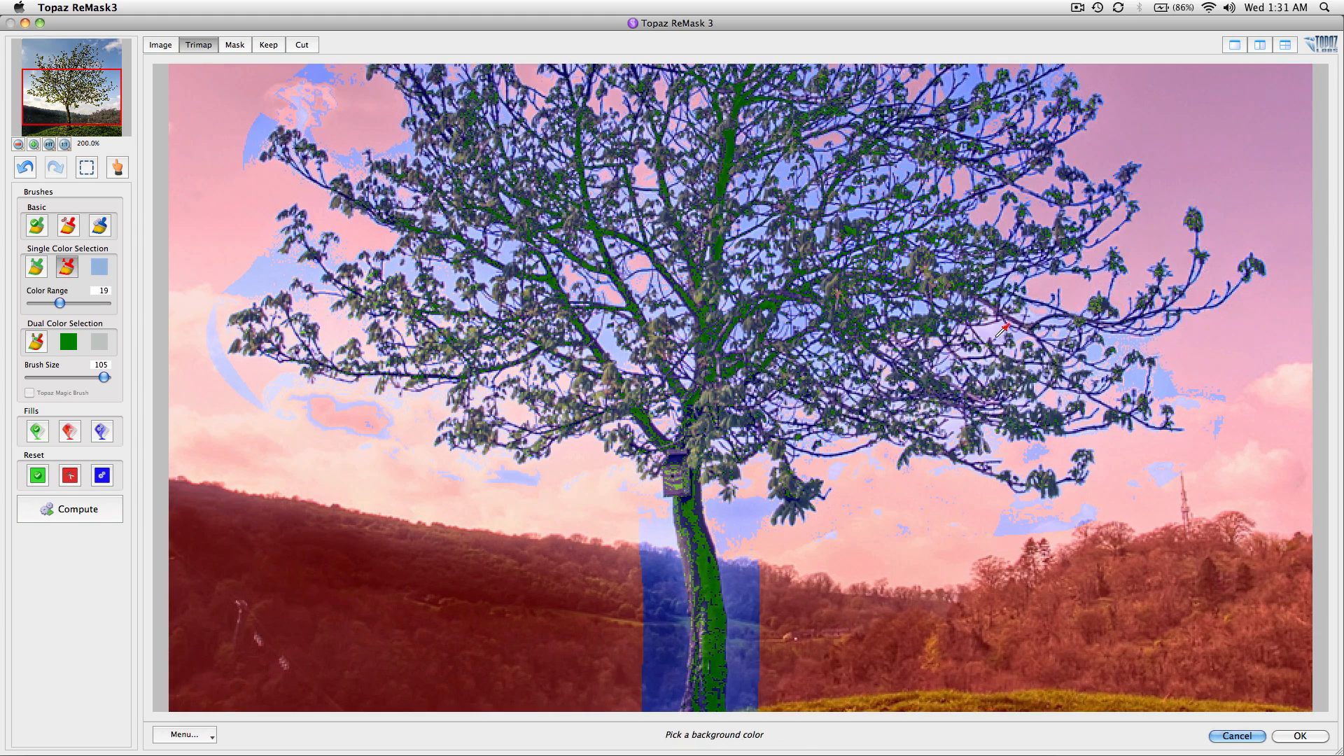
- Sample the cream sky tone among the lower-right branches and light blues near the centre, and brush out those gaps as cut
{"action": "left_click", "coordinate": [1003, 322], "text": "alt"}
{"action": "mouse_move", "coordinate": [1002, 322]}
{"action": "left_mouse_down"}
{"action": "mouse_move", "coordinate": [910, 280]}
{"action": "mouse_move", "coordinate": [882, 245]}
{"action": "left_mouse_up"}
{"action": "key", "text": "alt"}
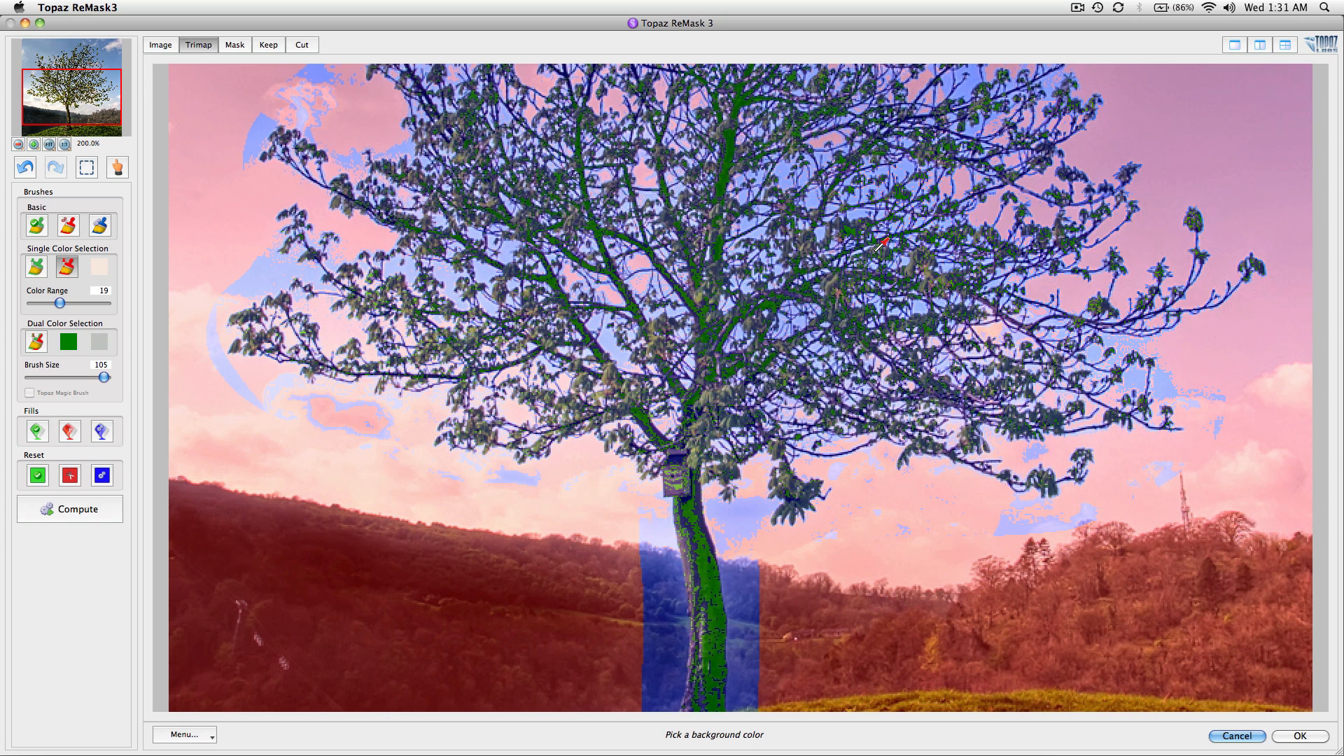
{"action": "scroll", "coordinate": [875, 245], "scroll_direction": "up", "scroll_amount": 3}
{"action": "left_click", "coordinate": [823, 338], "text": "alt"}
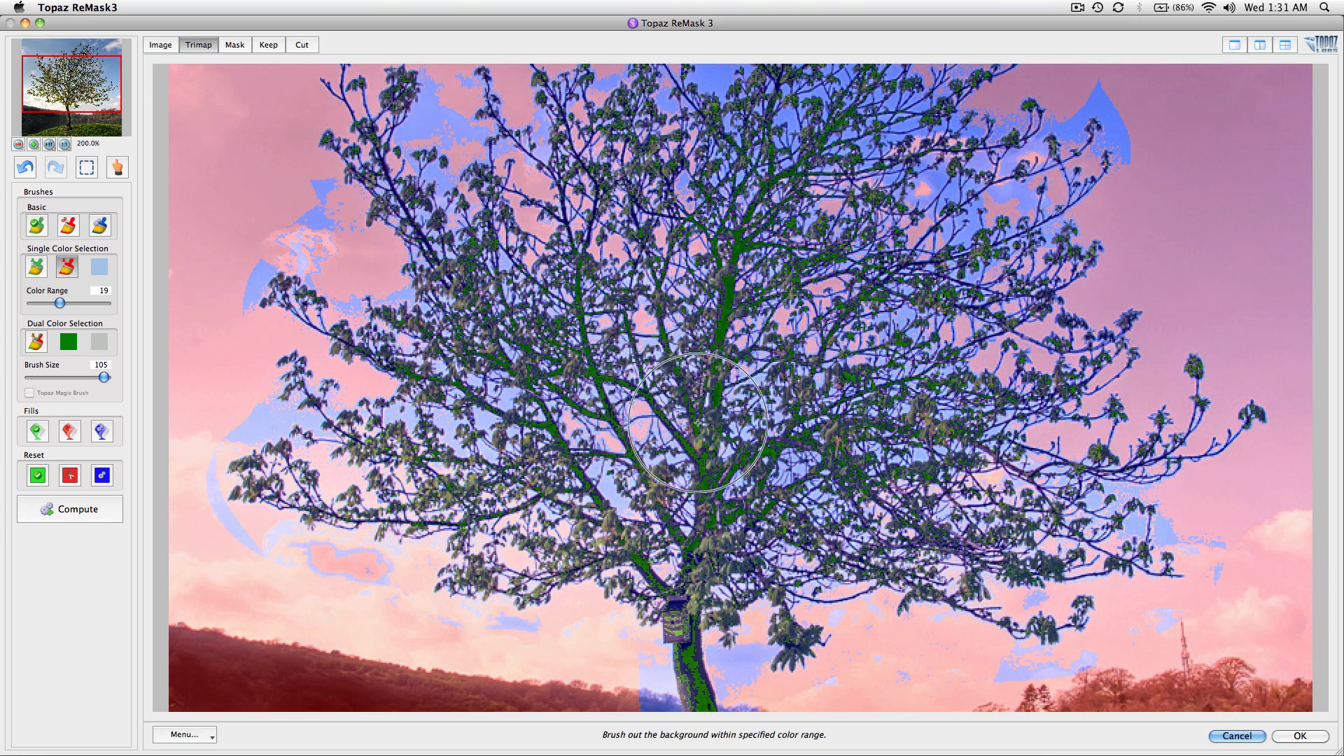
{"action": "key", "text": "alt"}
{"action": "left_click", "coordinate": [614, 480], "text": "alt"}
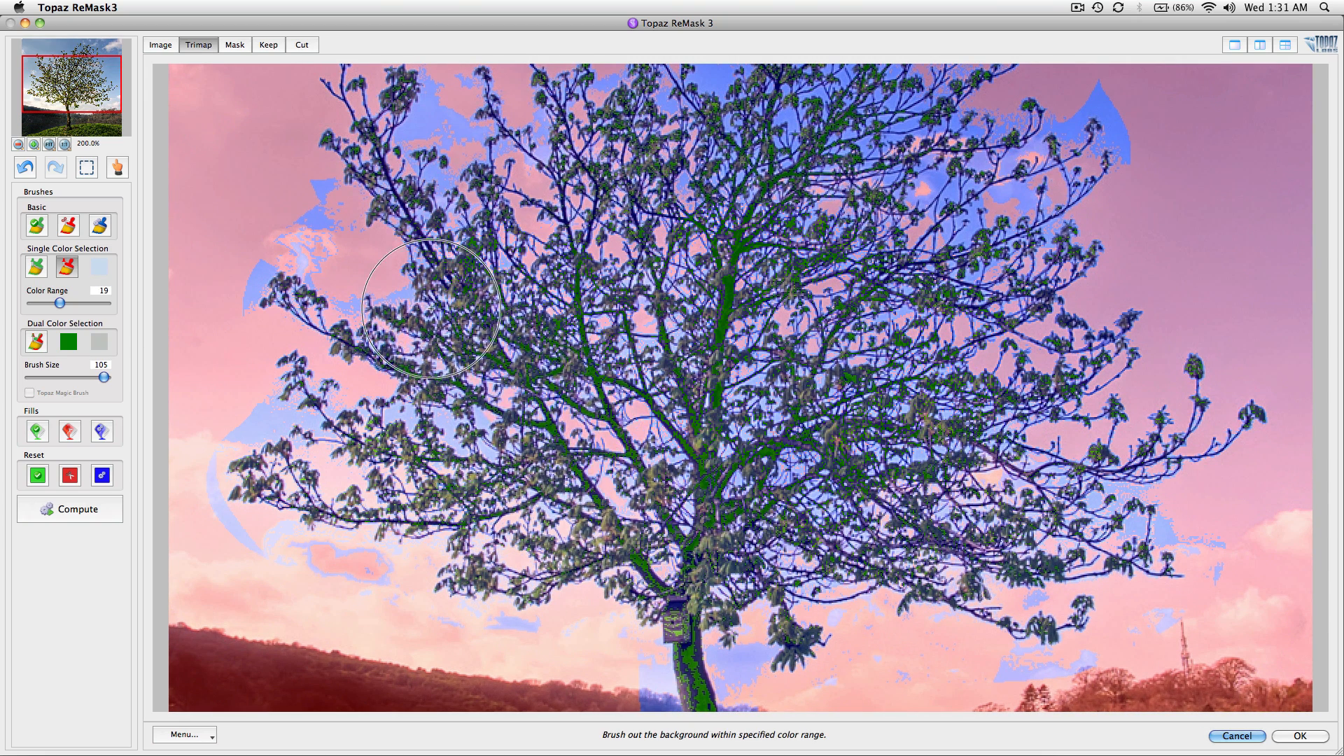
- Sample leftover sky at the crown's upper-left and left edges and brush it out through the left branches as cut
{"action": "key", "text": "alt"}
{"action": "left_click", "coordinate": [426, 125], "text": "alt"}
{"action": "left_click_drag", "start_coordinate": [446, 140], "coordinate": [557, 261]}
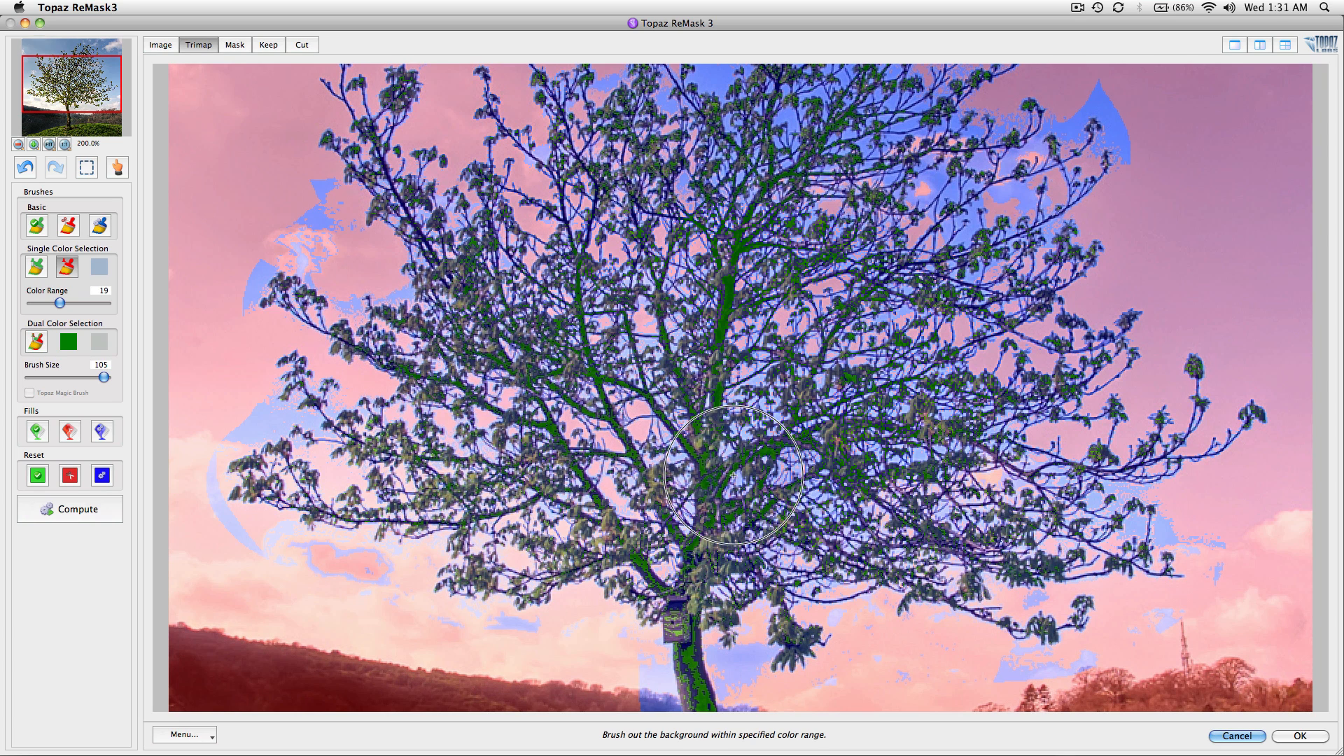
{"action": "key", "text": "alt"}
{"action": "left_click", "coordinate": [281, 420], "text": "alt"}
{"action": "mouse_move", "coordinate": [282, 418]}
{"action": "left_mouse_down"}
{"action": "mouse_move", "coordinate": [333, 399]}
{"action": "mouse_move", "coordinate": [584, 469]}
{"action": "left_mouse_up"}
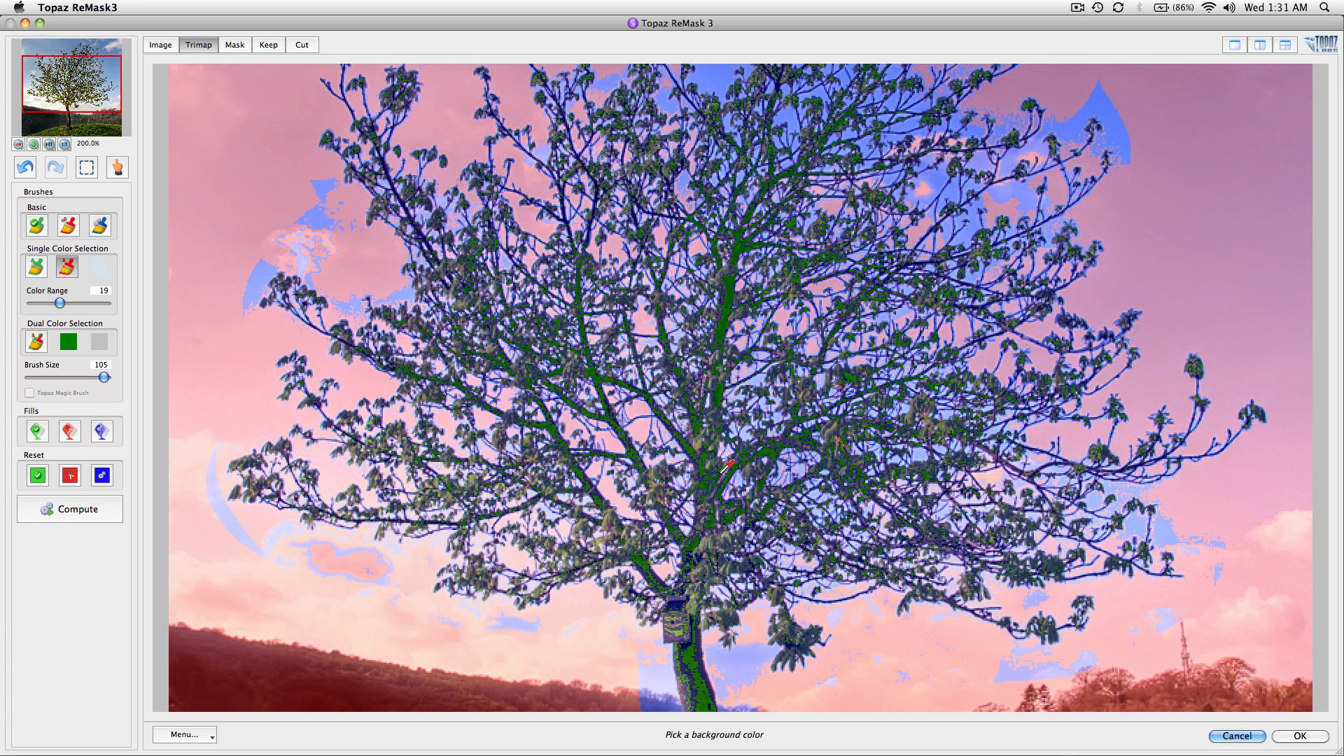
- Compute the mask and inspect the crown and trunk base at 200% zoom
{"action": "scroll", "coordinate": [769, 487], "scroll_direction": "down", "scroll_amount": 1}
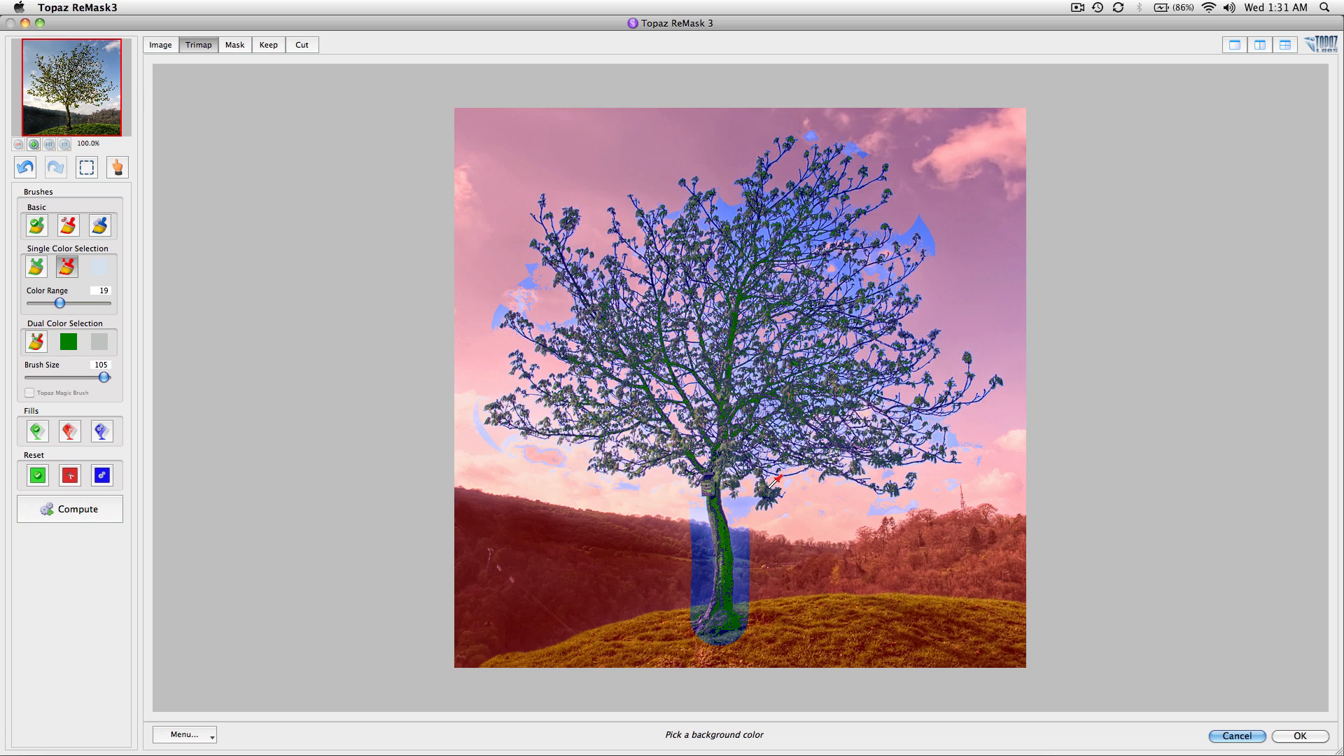
{"action": "left_click", "coordinate": [99, 516]}
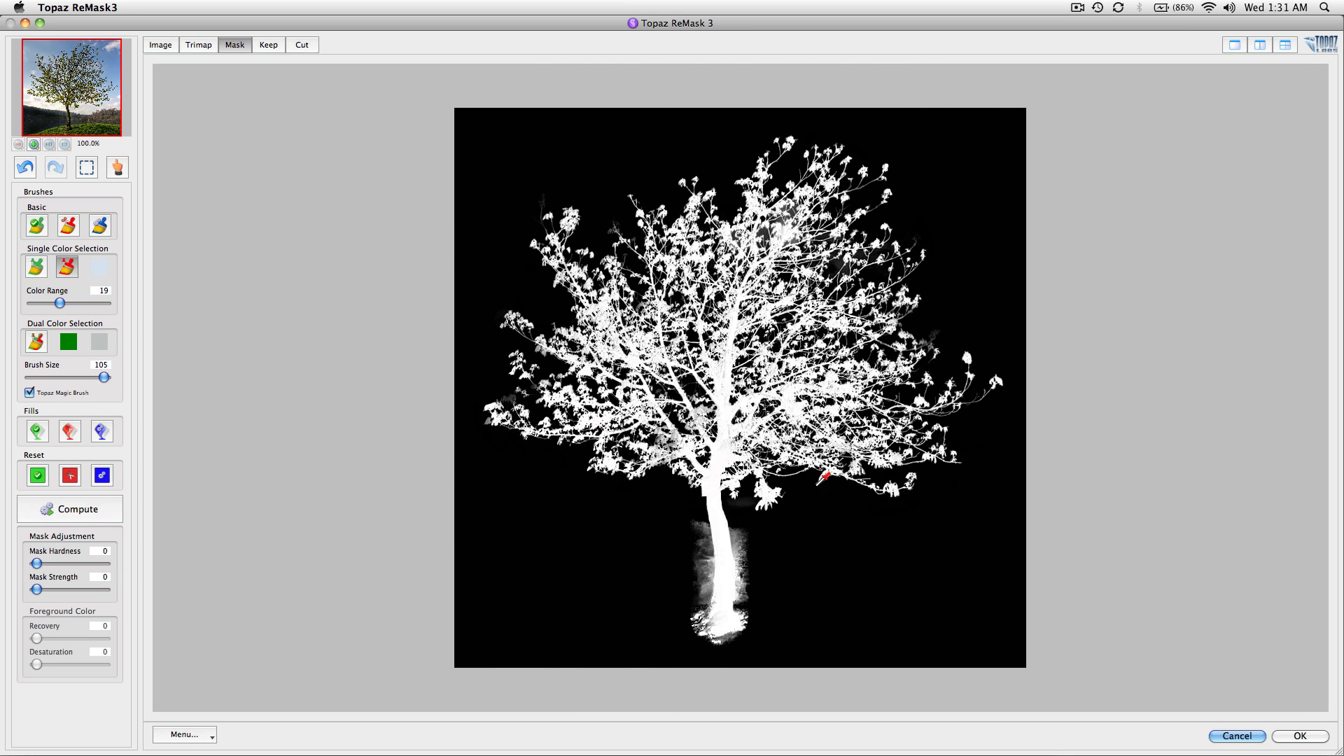
{"action": "scroll", "coordinate": [822, 479], "scroll_direction": "up", "scroll_amount": 1}
{"action": "left_click_drag", "start_coordinate": [677, 357], "coordinate": [678, 446]}
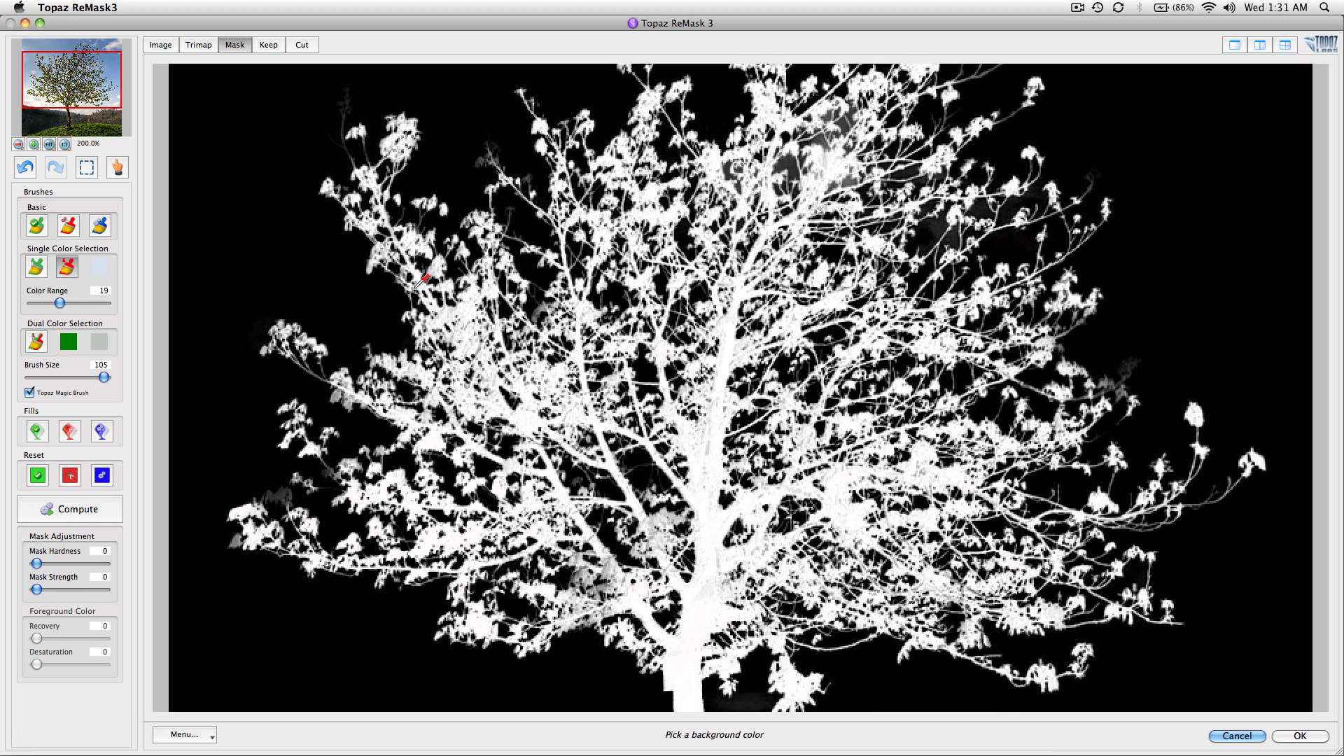
{"action": "left_click_drag", "start_coordinate": [805, 568], "coordinate": [779, 289]}
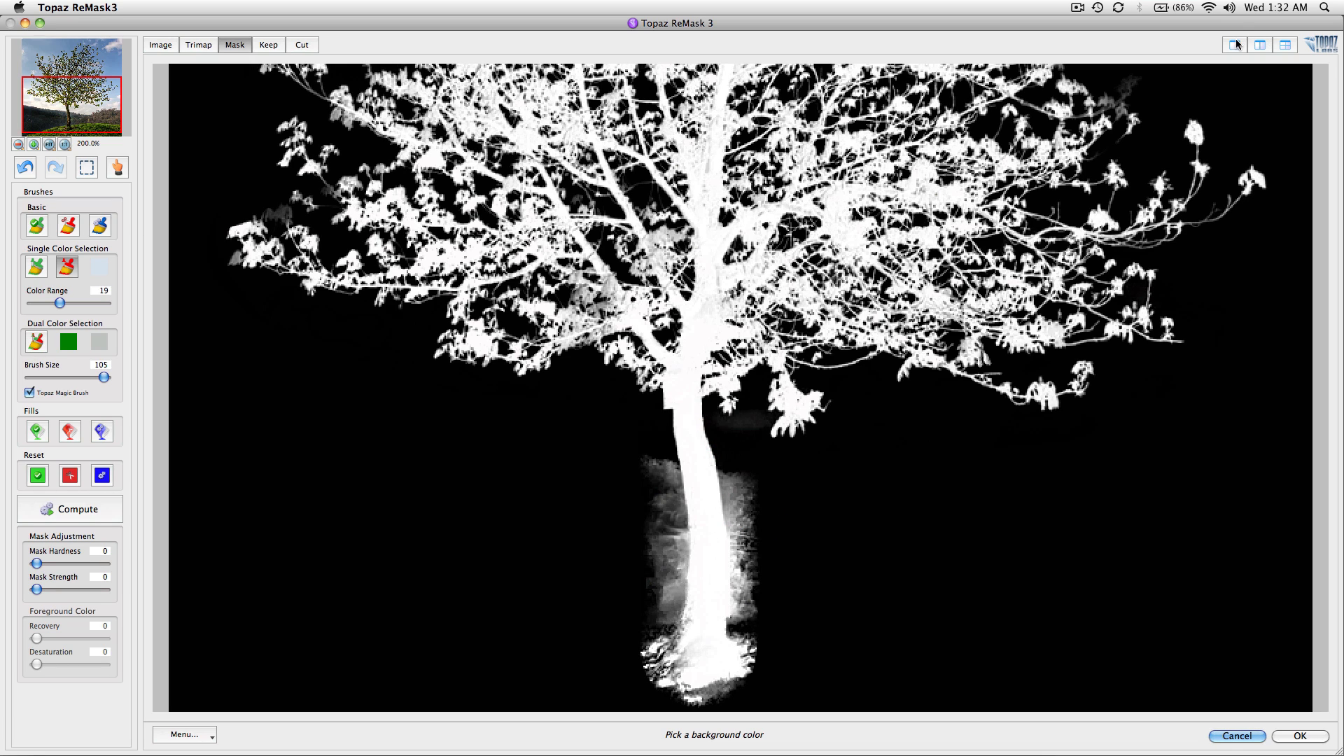
- Show the mask and the trimap side by side, with both views centred on the trunk
{"action": "left_click", "coordinate": [1257, 46]}
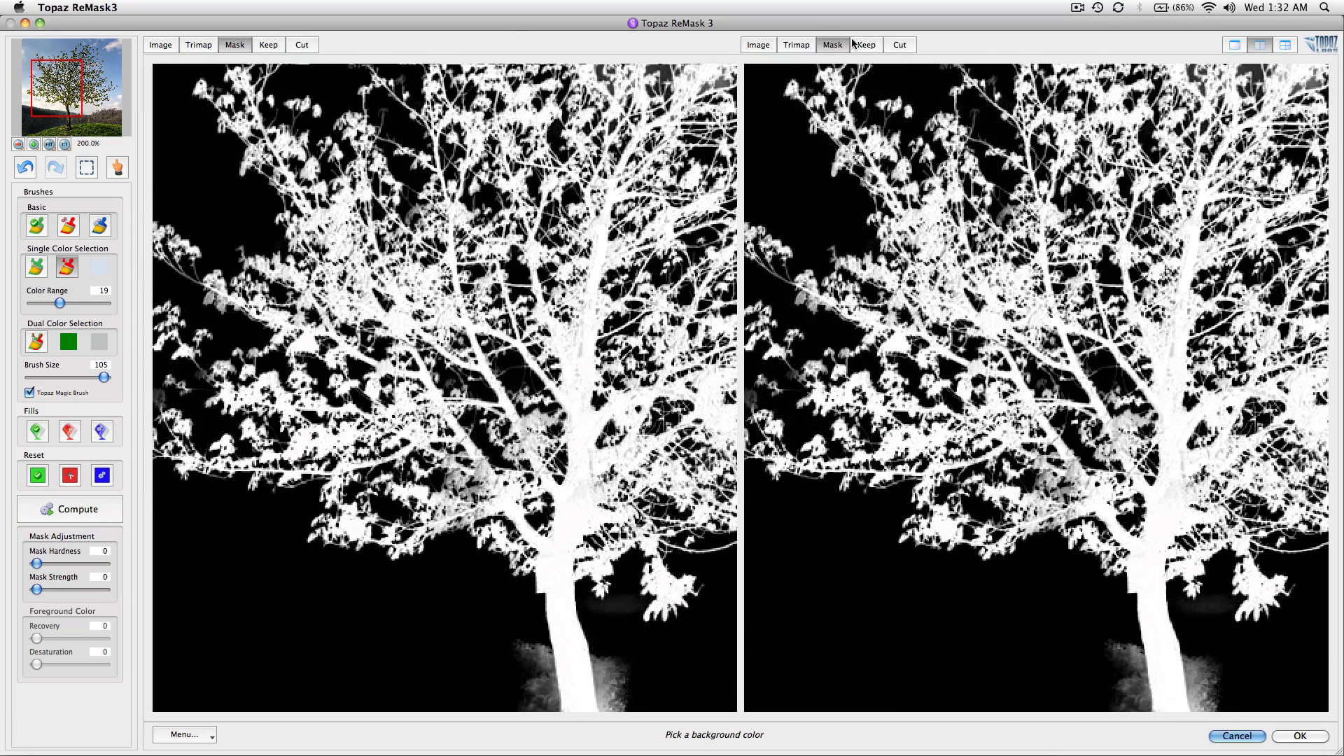
{"action": "left_click", "coordinate": [796, 45]}
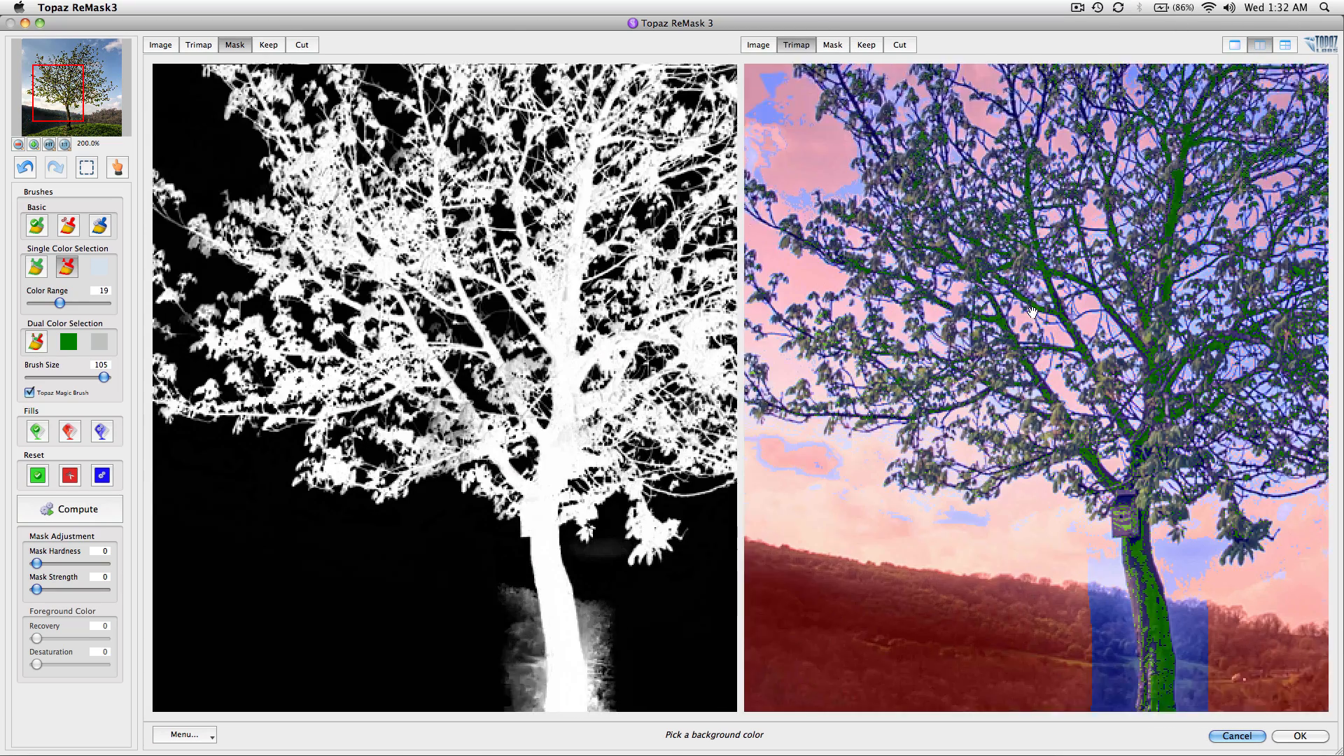
{"action": "left_click_drag", "start_coordinate": [1032, 313], "coordinate": [994, 144]}
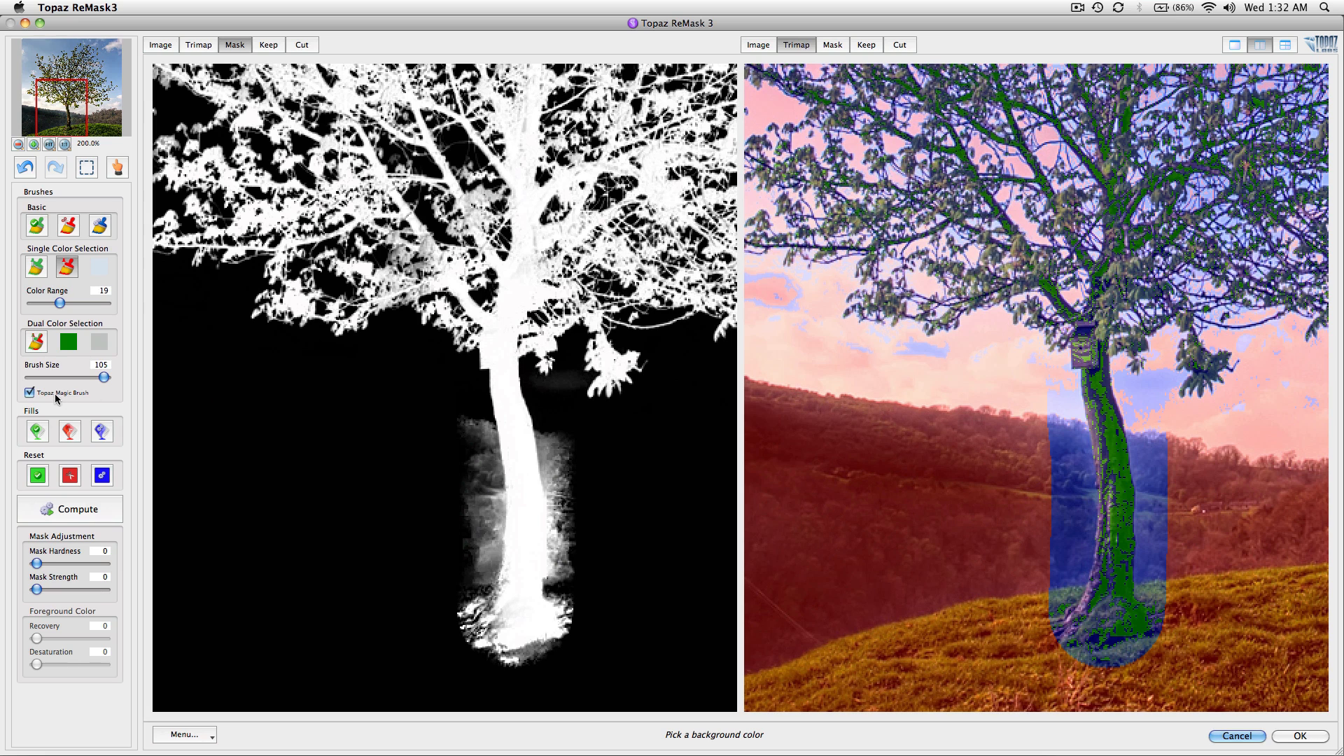
- Brush out the haze along the trunk's left side as cut with the basic cut brush, reducing the brush size
{"action": "left_click", "coordinate": [68, 225]}
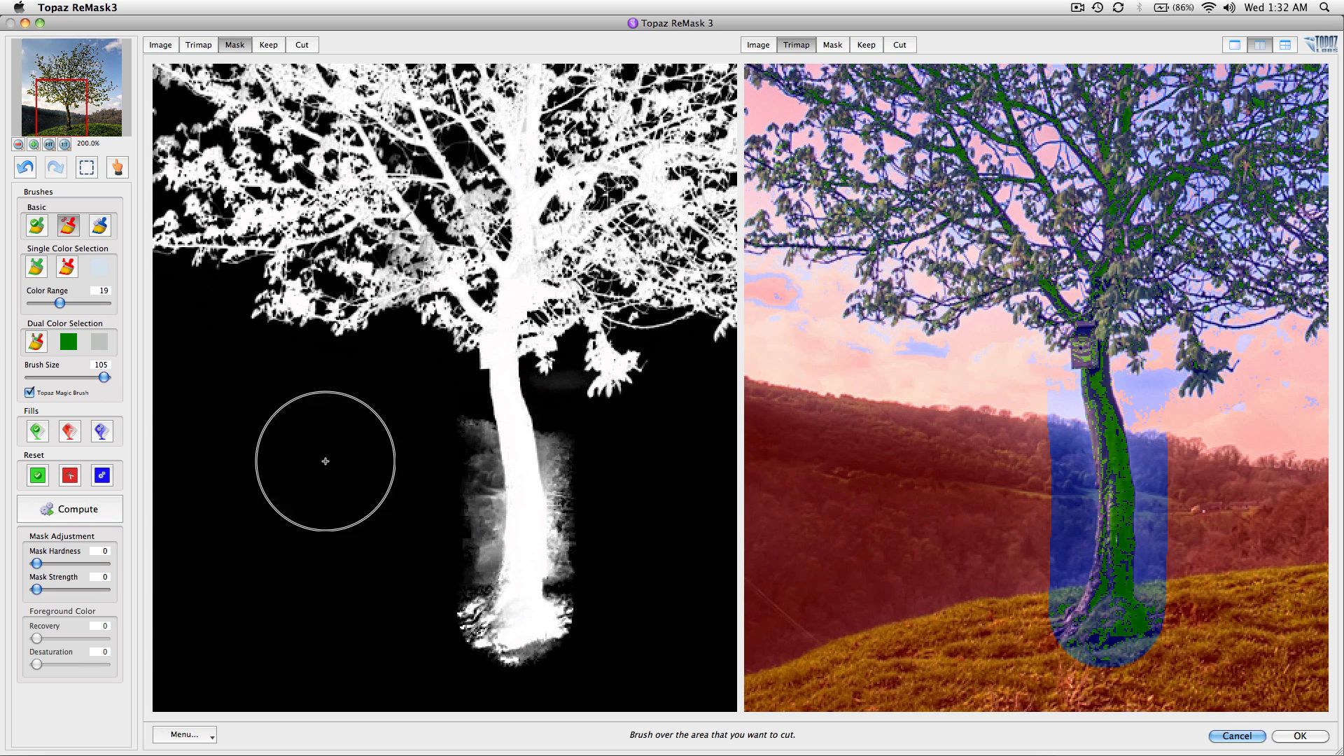
{"action": "left_click", "coordinate": [425, 515]}
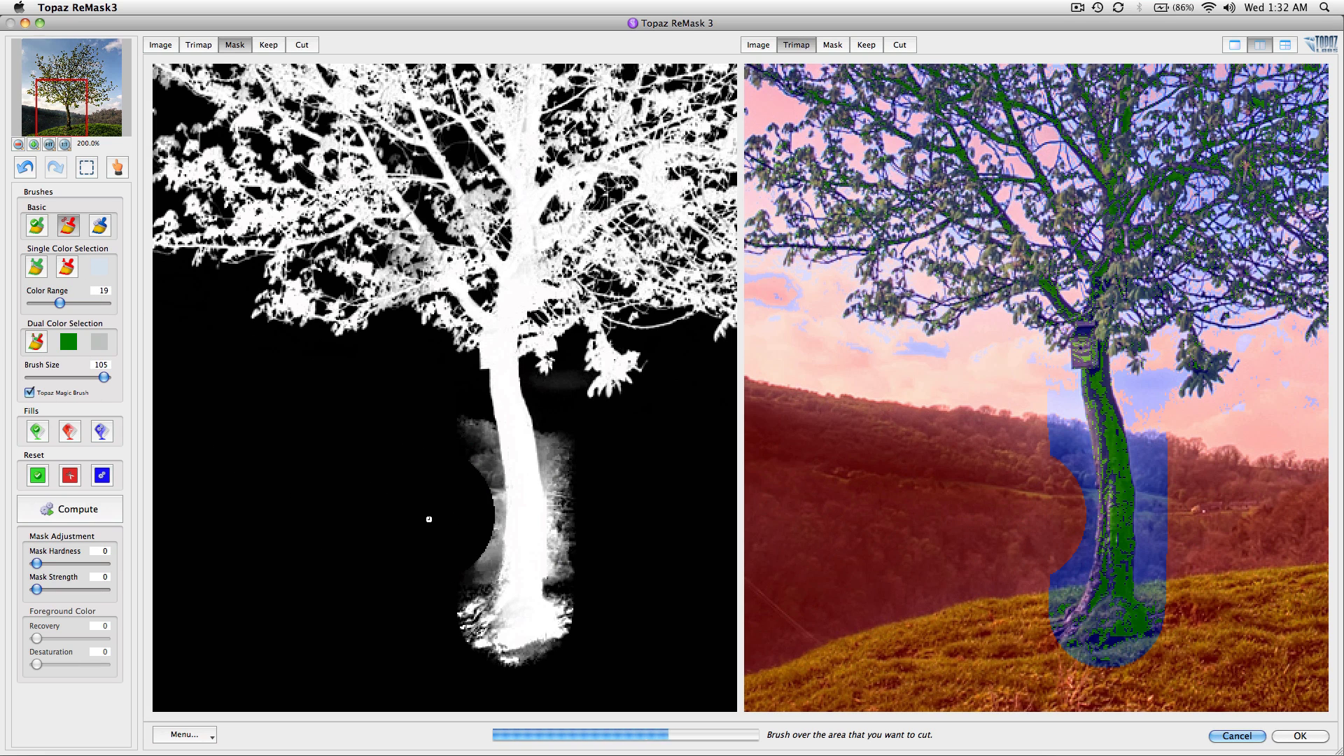
{"action": "scroll", "coordinate": [430, 465], "scroll_direction": "down", "scroll_amount": 9}
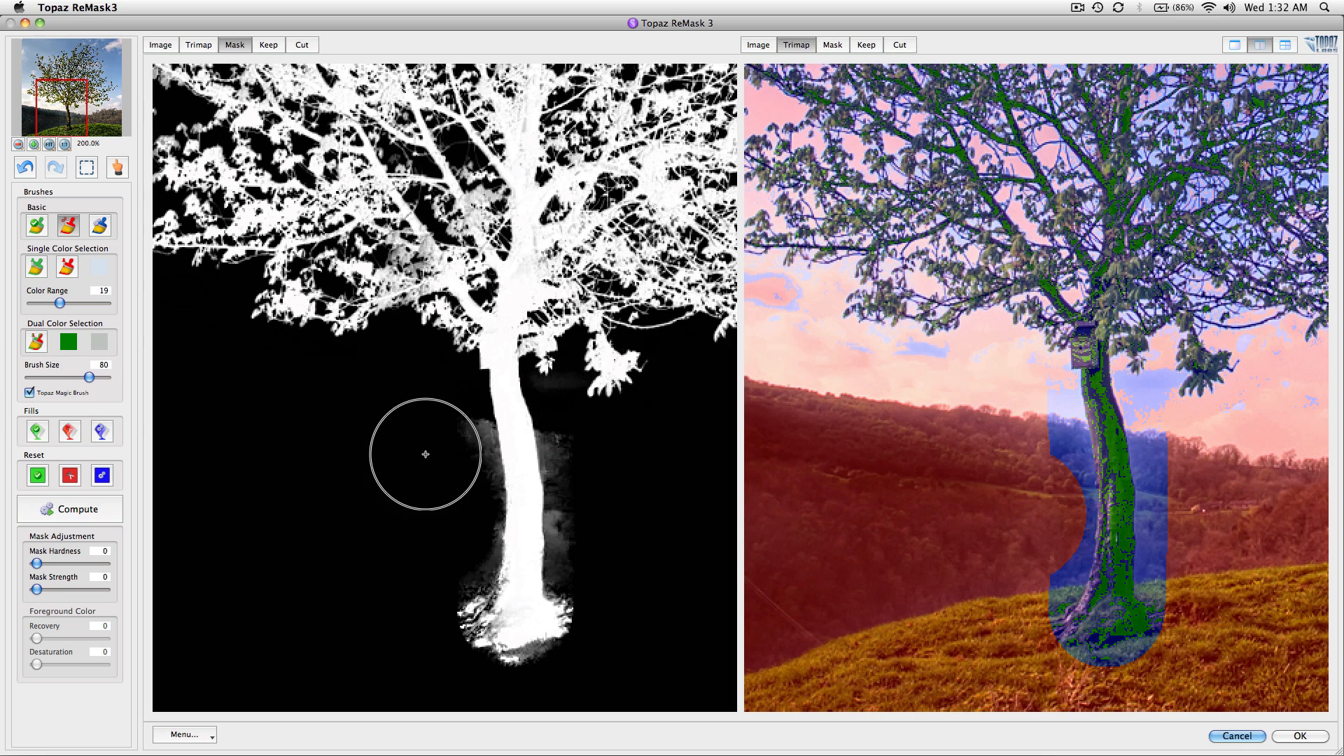
{"action": "left_click", "coordinate": [441, 441]}
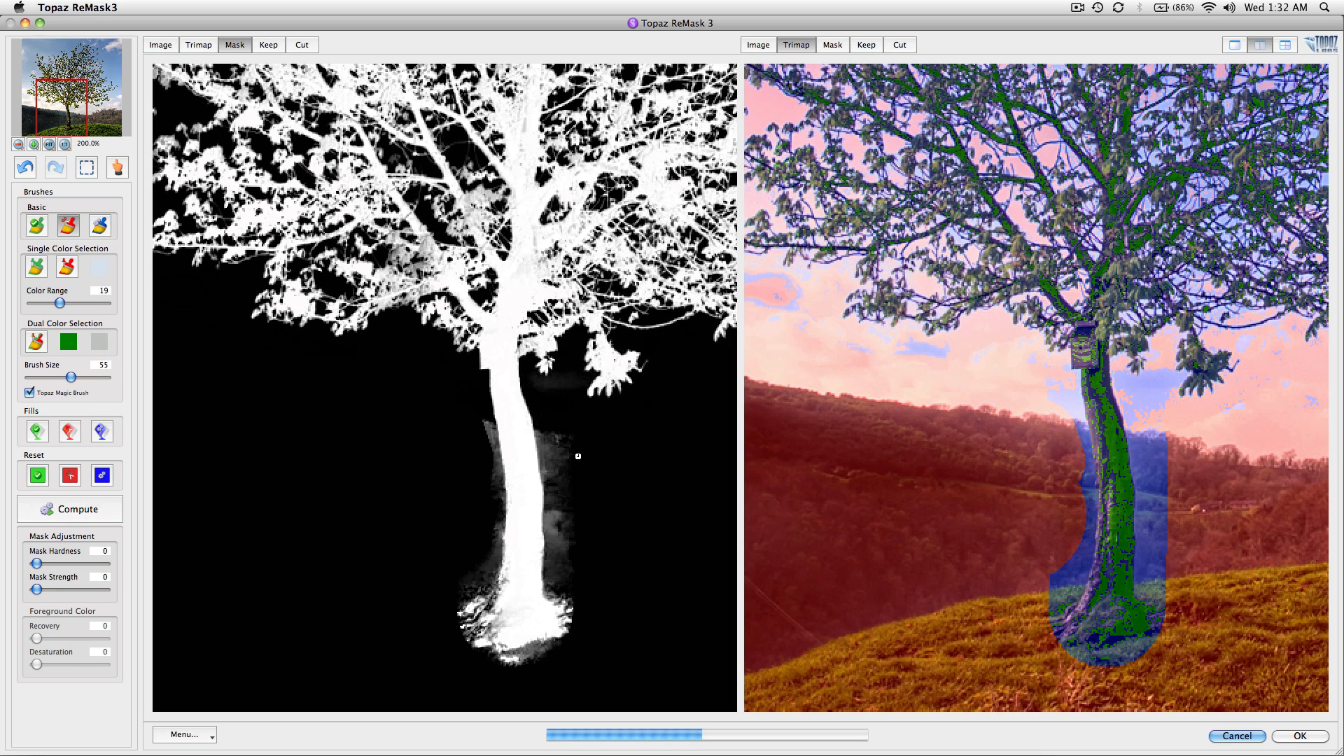
- Brush out the haze right of the trunk and the remnants beside its lower left as cut with brush size 55
{"action": "scroll", "coordinate": [575, 448], "scroll_direction": "down", "scroll_amount": 1}
{"action": "left_click", "coordinate": [576, 448]}
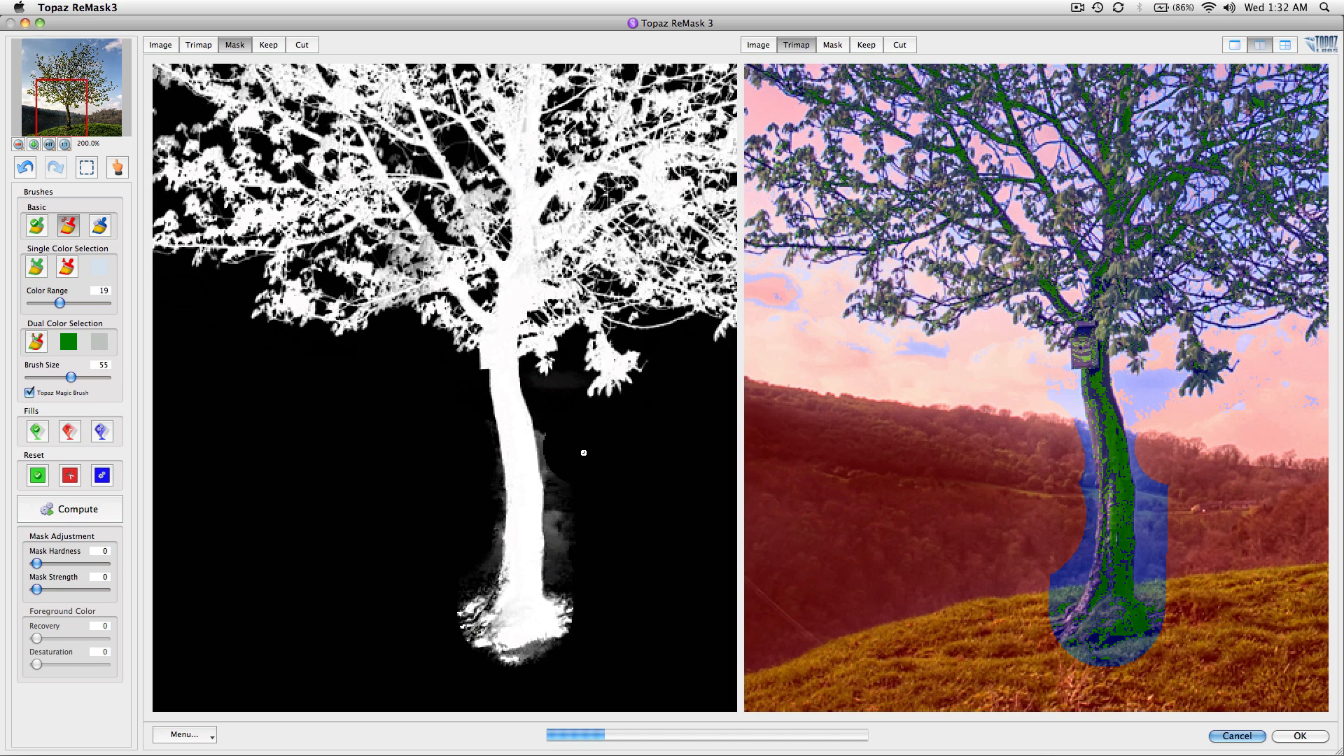
{"action": "left_click", "coordinate": [591, 551]}
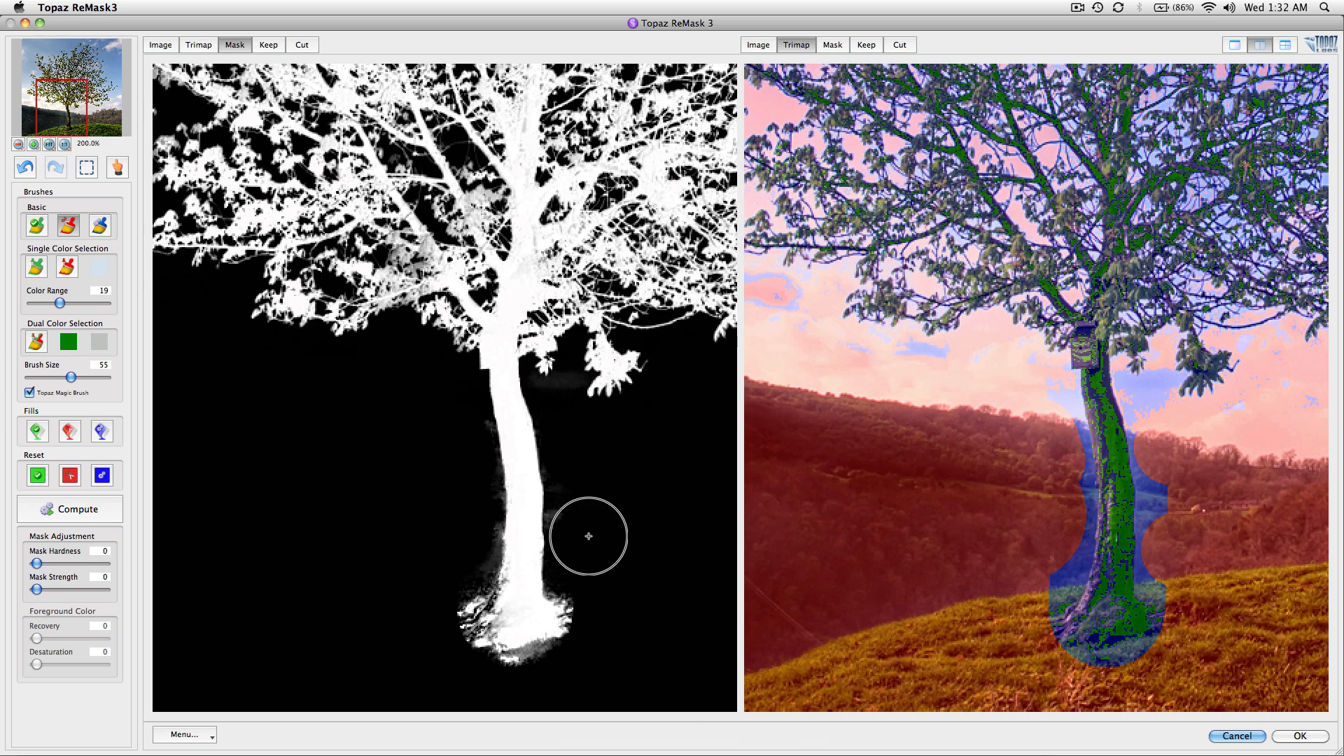
{"action": "left_click", "coordinate": [460, 533]}
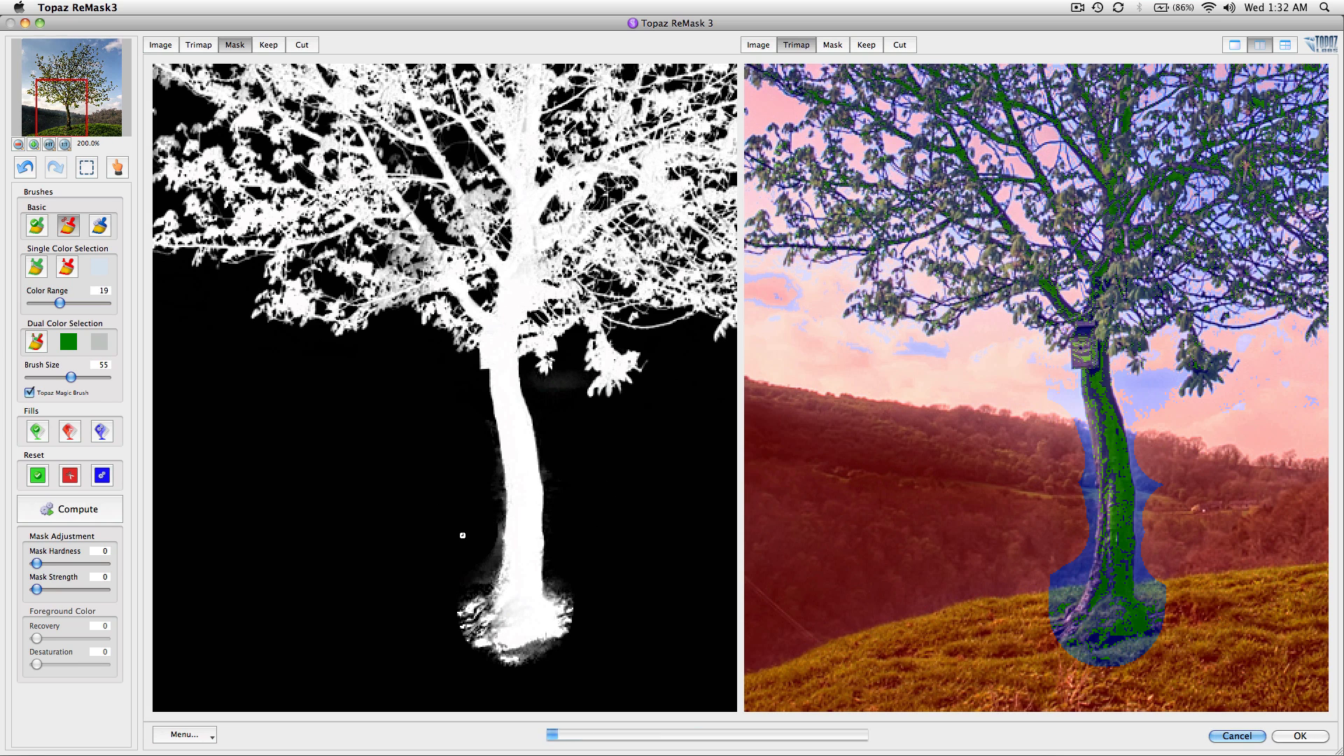
{"action": "left_click", "coordinate": [456, 552]}
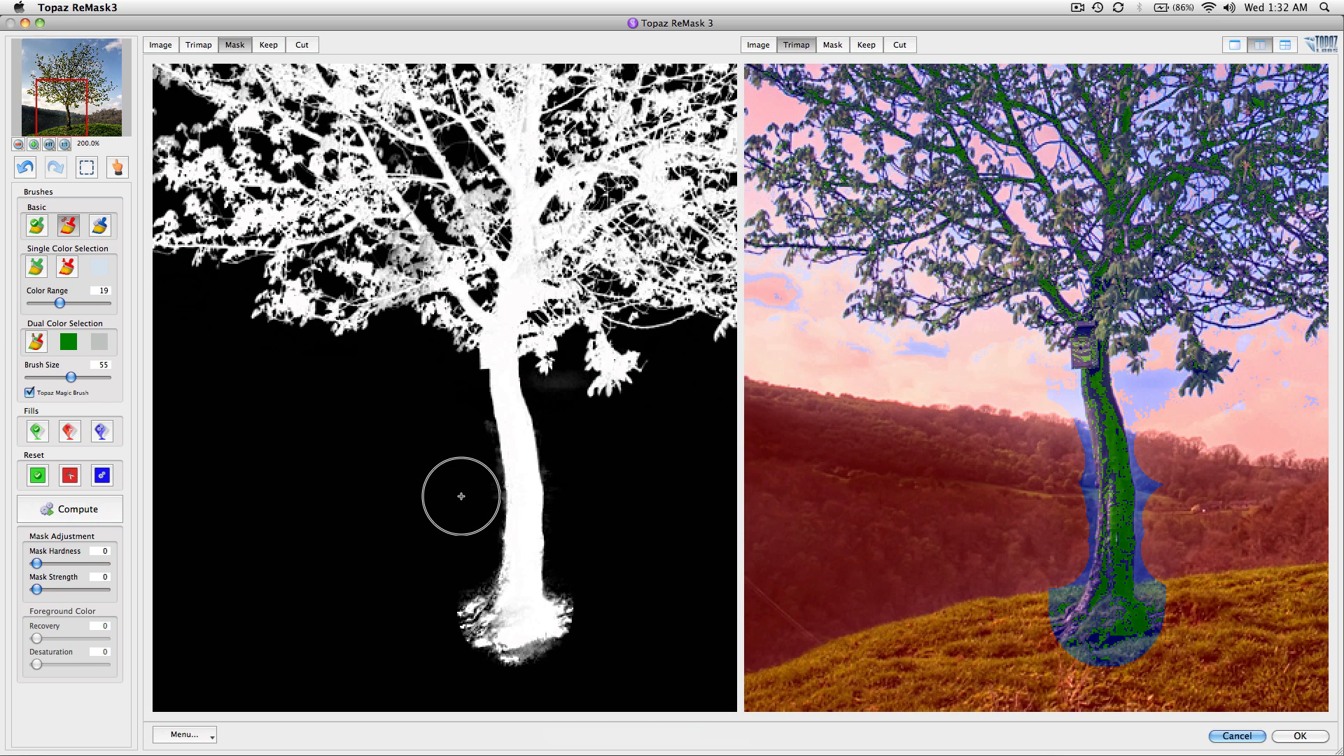
{"action": "left_click", "coordinate": [453, 444]}
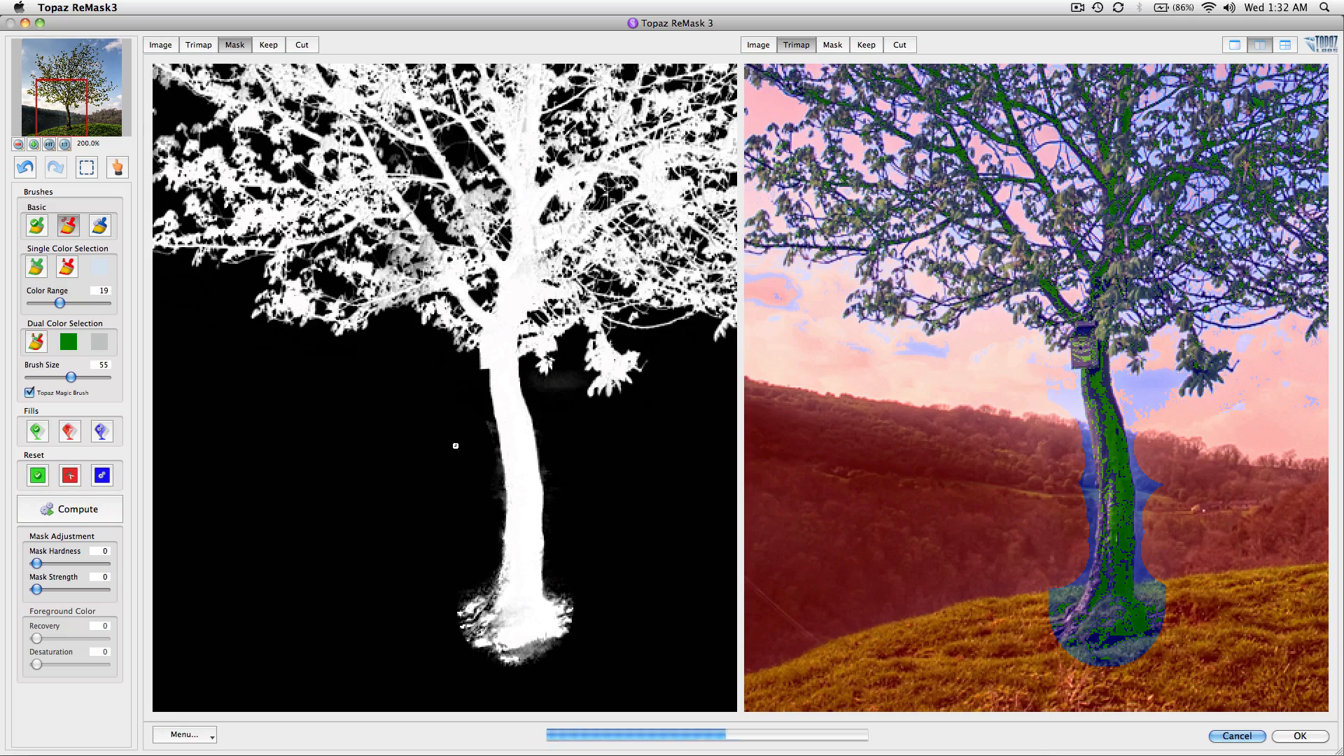
- Show the original image beside the mask, with both views at 300% on the crown's left branches
{"action": "scroll", "coordinate": [430, 463], "scroll_direction": "up", "scroll_amount": 5}
{"action": "scroll", "coordinate": [429, 462], "scroll_direction": "left", "scroll_amount": 5}
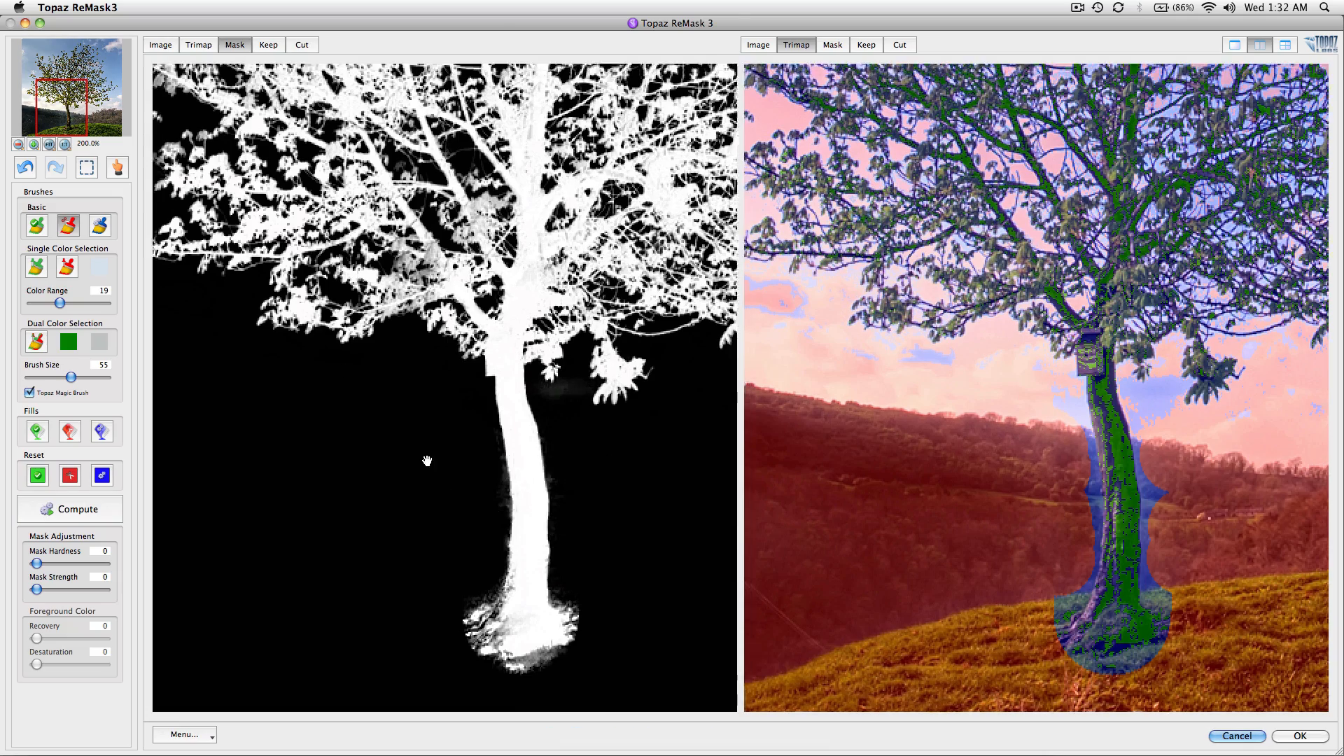
{"action": "scroll", "coordinate": [285, 420], "scroll_direction": "up", "scroll_amount": 3}
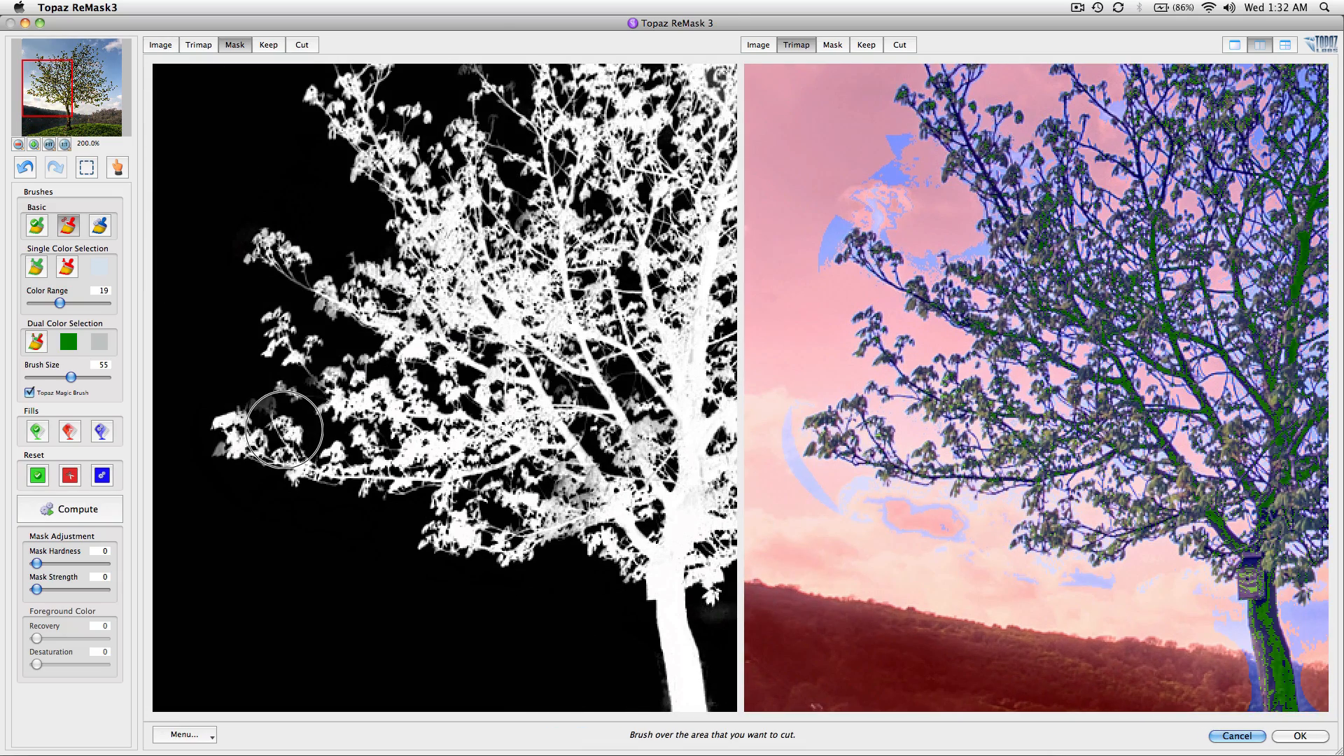
{"action": "key", "text": "super+equal"}
{"action": "scroll", "coordinate": [284, 430], "scroll_direction": "up", "scroll_amount": 10}
{"action": "scroll", "coordinate": [284, 430], "scroll_direction": "left", "scroll_amount": 10}
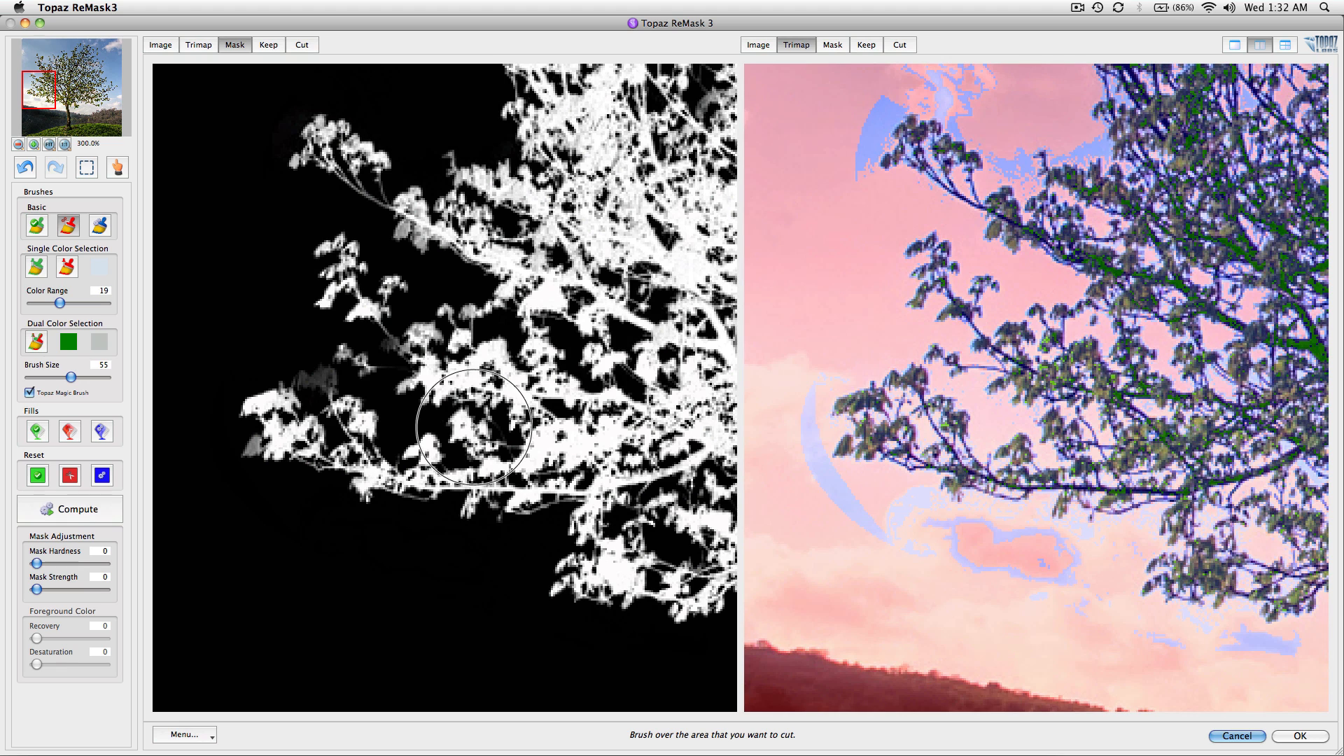
{"action": "left_click", "coordinate": [759, 44]}
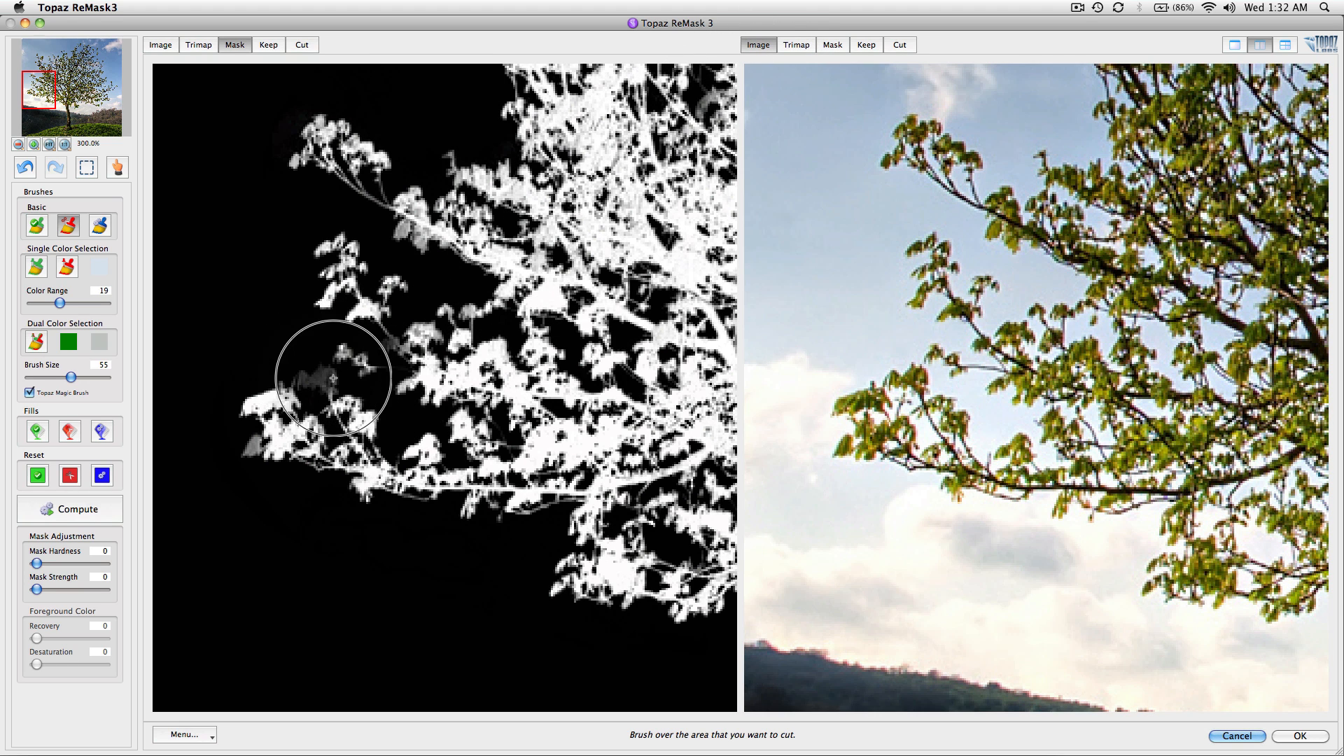
- Sample a dark olive leaf tone and brush the faded leaves at the lower-left branch tip as keep, using color range 19
{"action": "left_click", "coordinate": [39, 269]}
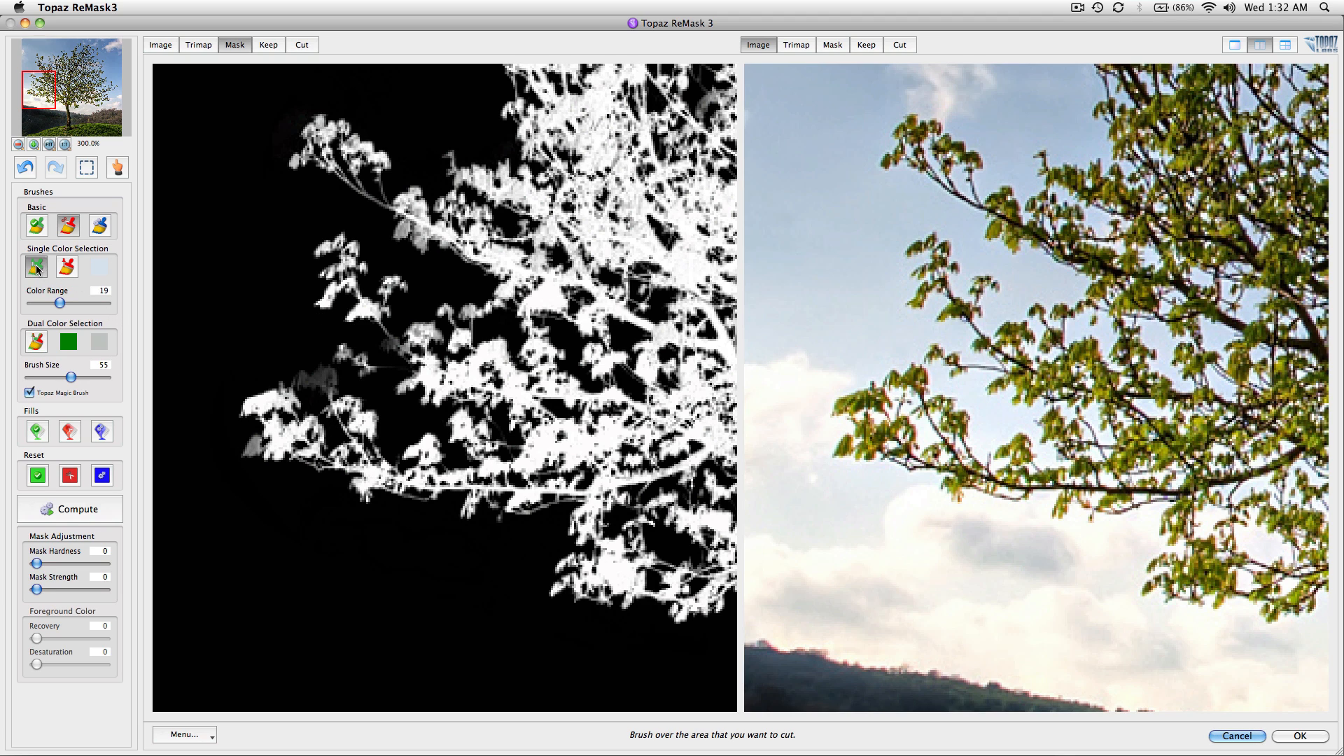
{"action": "left_click", "coordinate": [320, 379]}
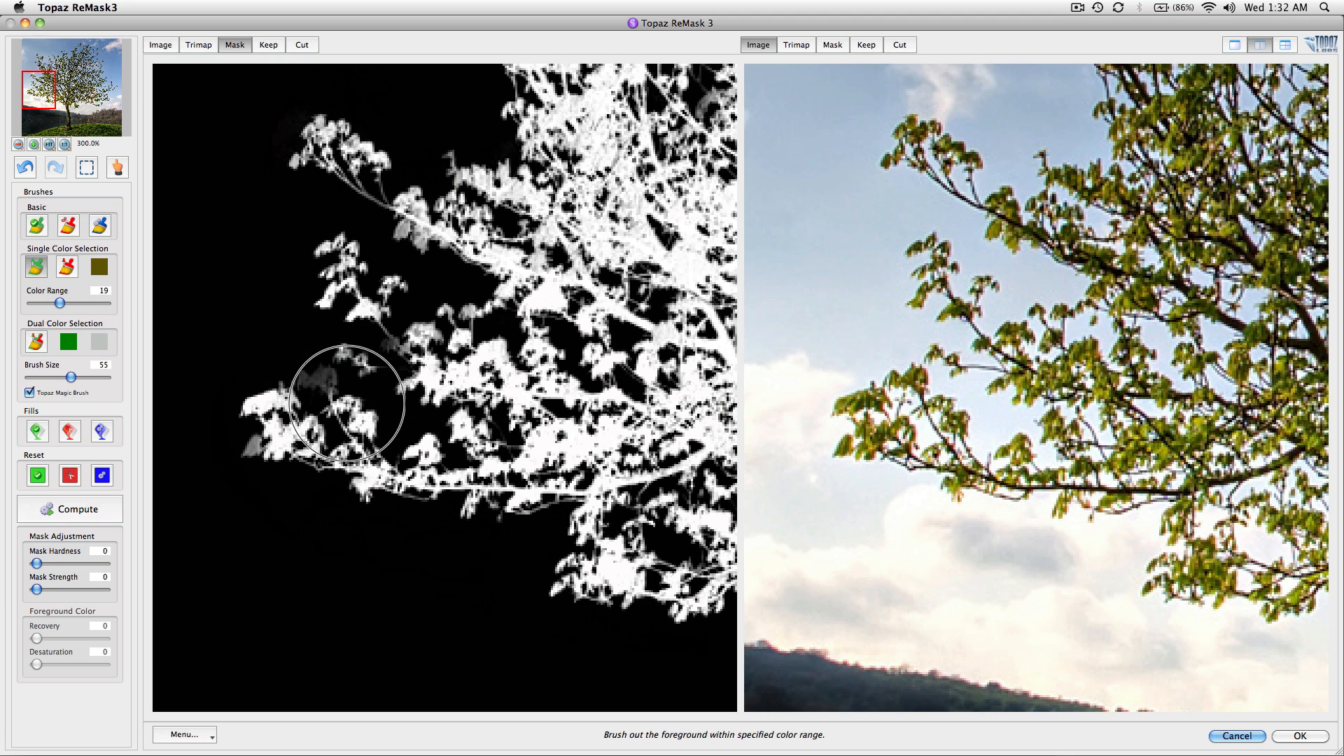
{"action": "mouse_move", "coordinate": [345, 404]}
{"action": "left_mouse_down"}
{"action": "mouse_move", "coordinate": [339, 360]}
{"action": "mouse_move", "coordinate": [339, 442]}
{"action": "left_mouse_up"}
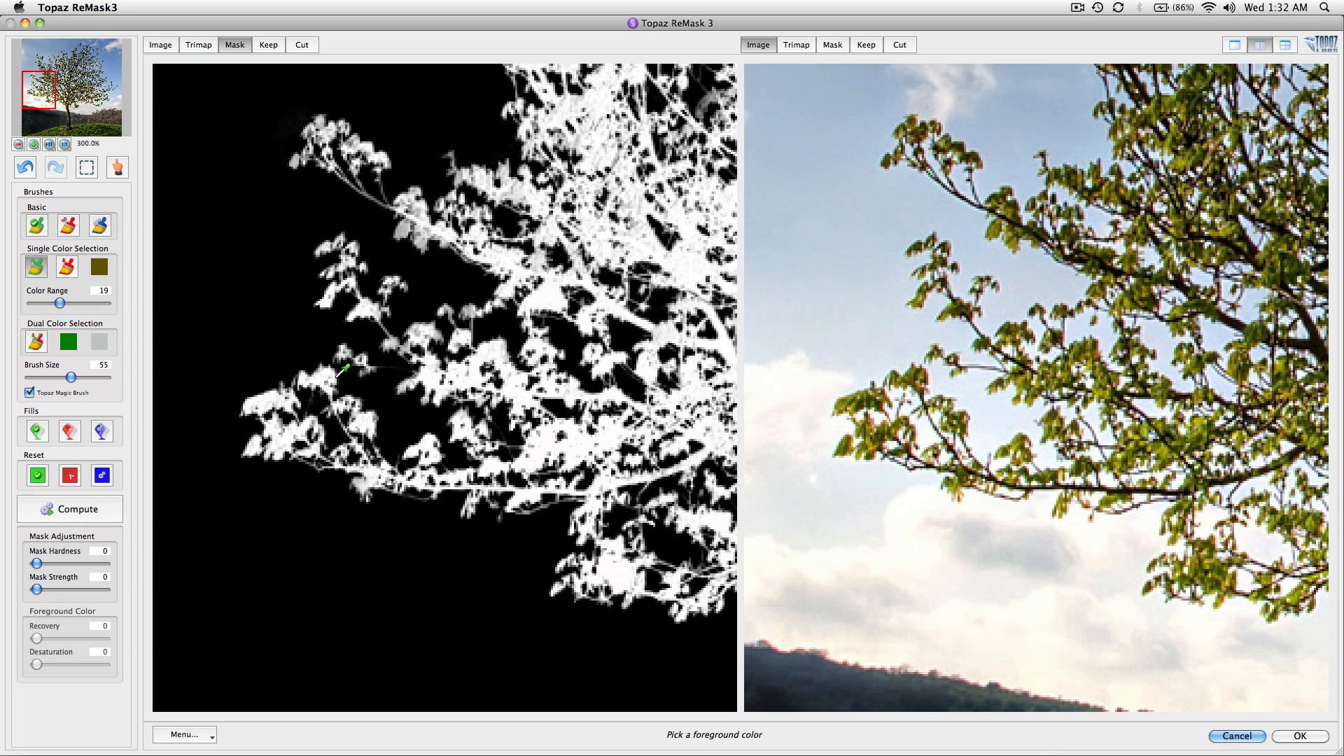
- Sample leaf greens on the left side's upper and inner branches and brush those faded leaves as keep
{"action": "scroll", "coordinate": [448, 315], "scroll_direction": "up", "scroll_amount": 3}
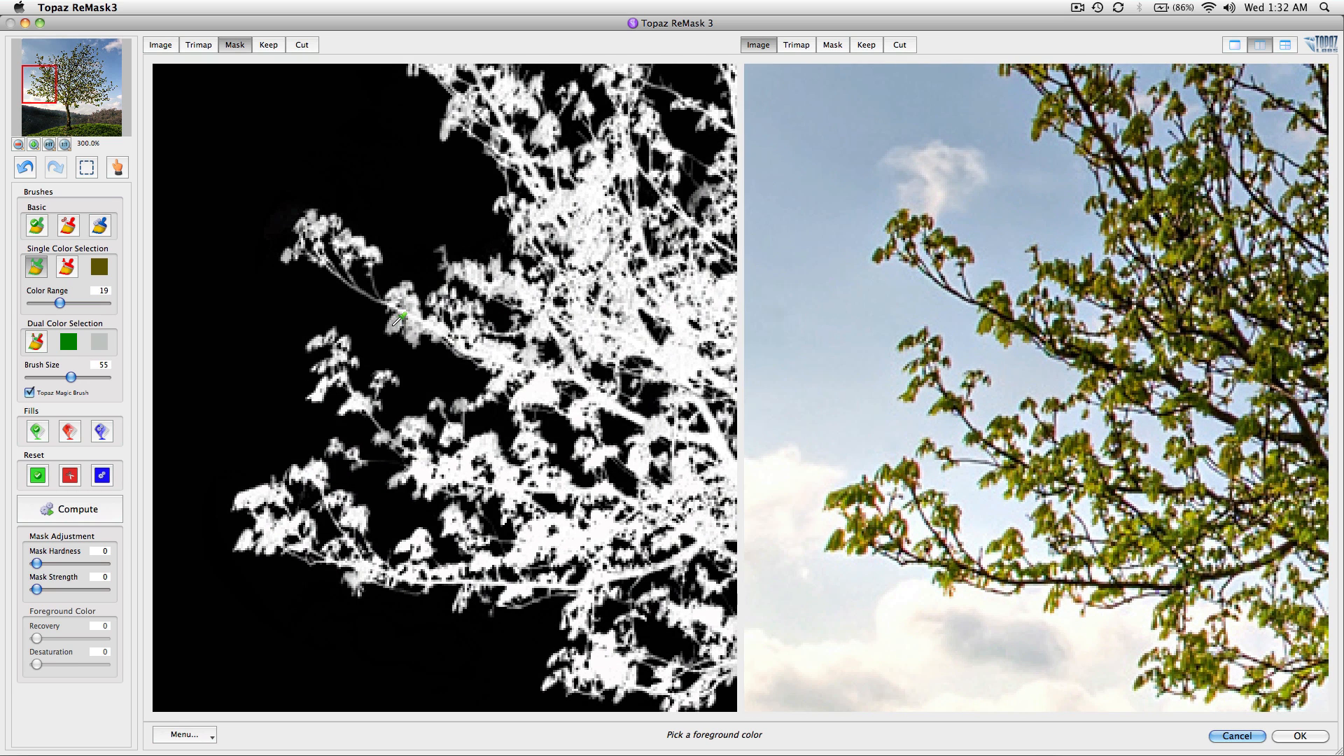
{"action": "left_click", "coordinate": [397, 320]}
{"action": "left_click_drag", "start_coordinate": [406, 300], "coordinate": [444, 364]}
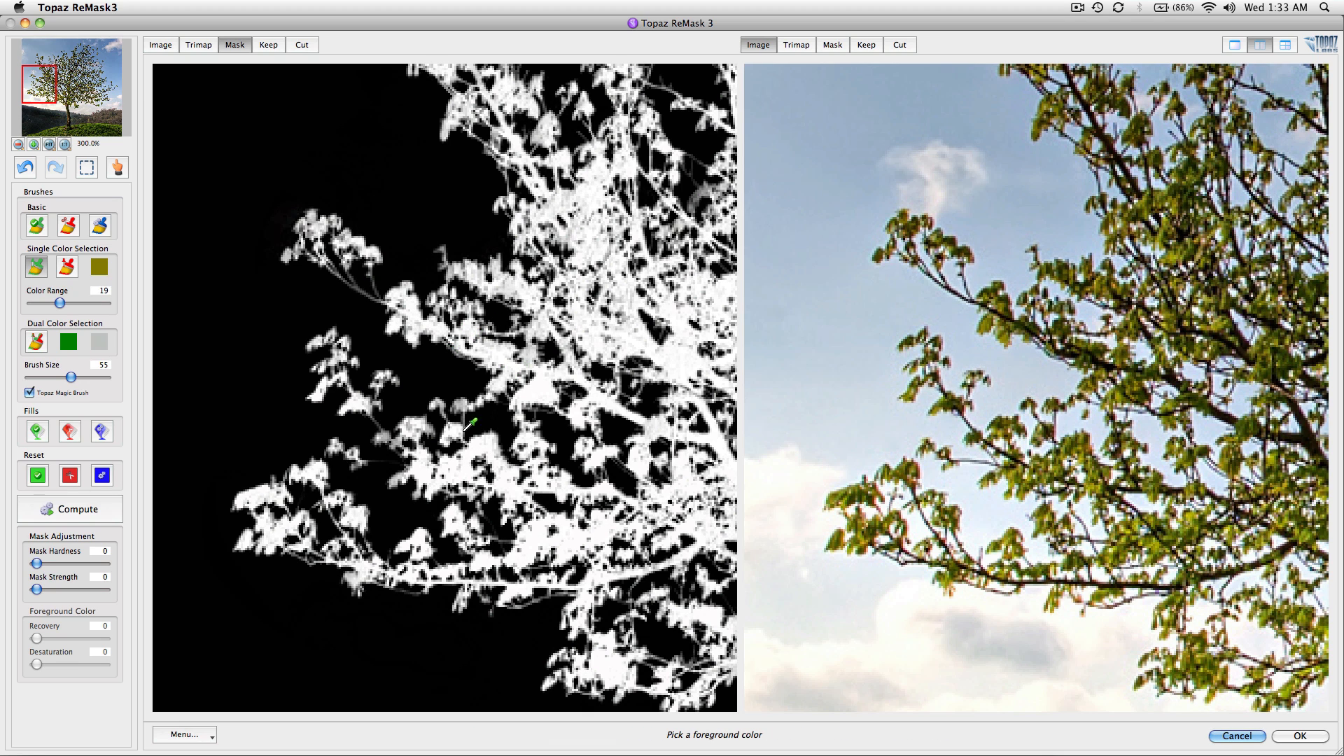
{"action": "left_click", "coordinate": [387, 433]}
{"action": "left_click_drag", "start_coordinate": [455, 399], "coordinate": [390, 450]}
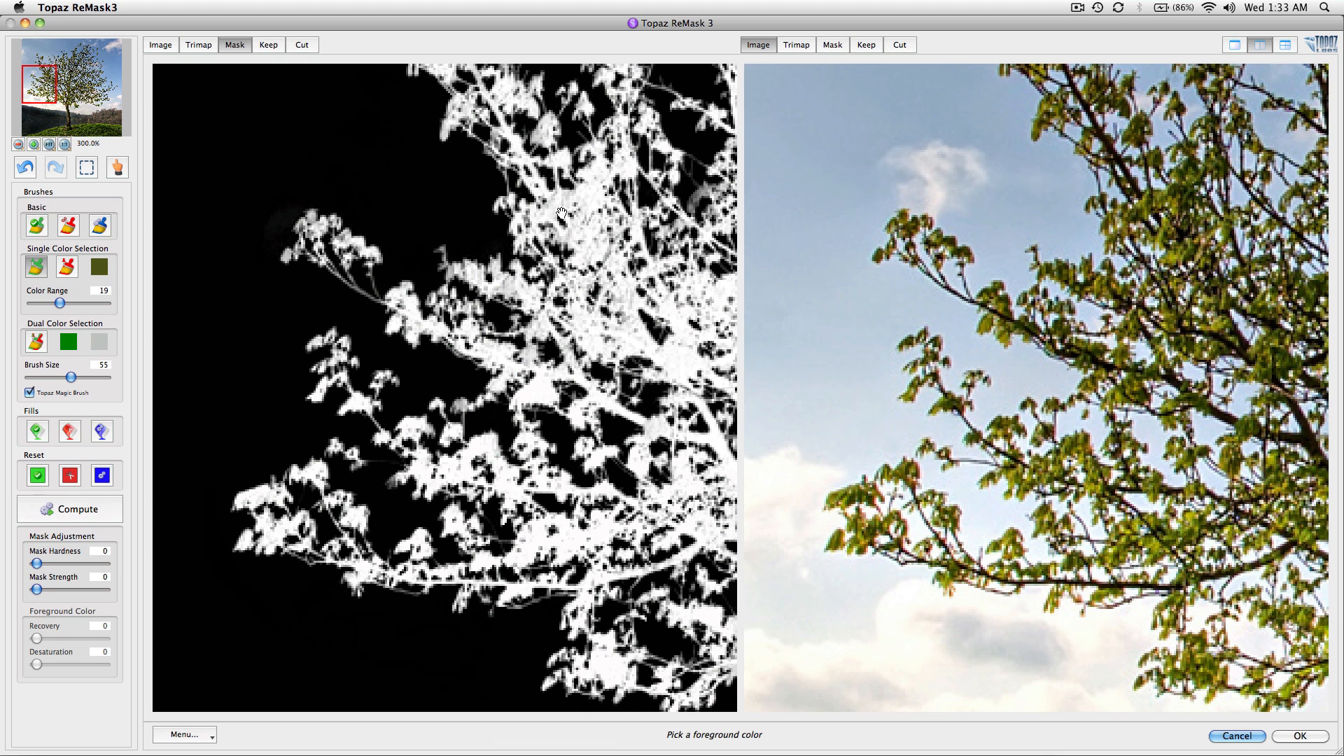
- Sample the near-black tone of the faded twig in the upper-left crown and brush the twig as keep
{"action": "left_click_drag", "start_coordinate": [562, 213], "coordinate": [478, 255]}
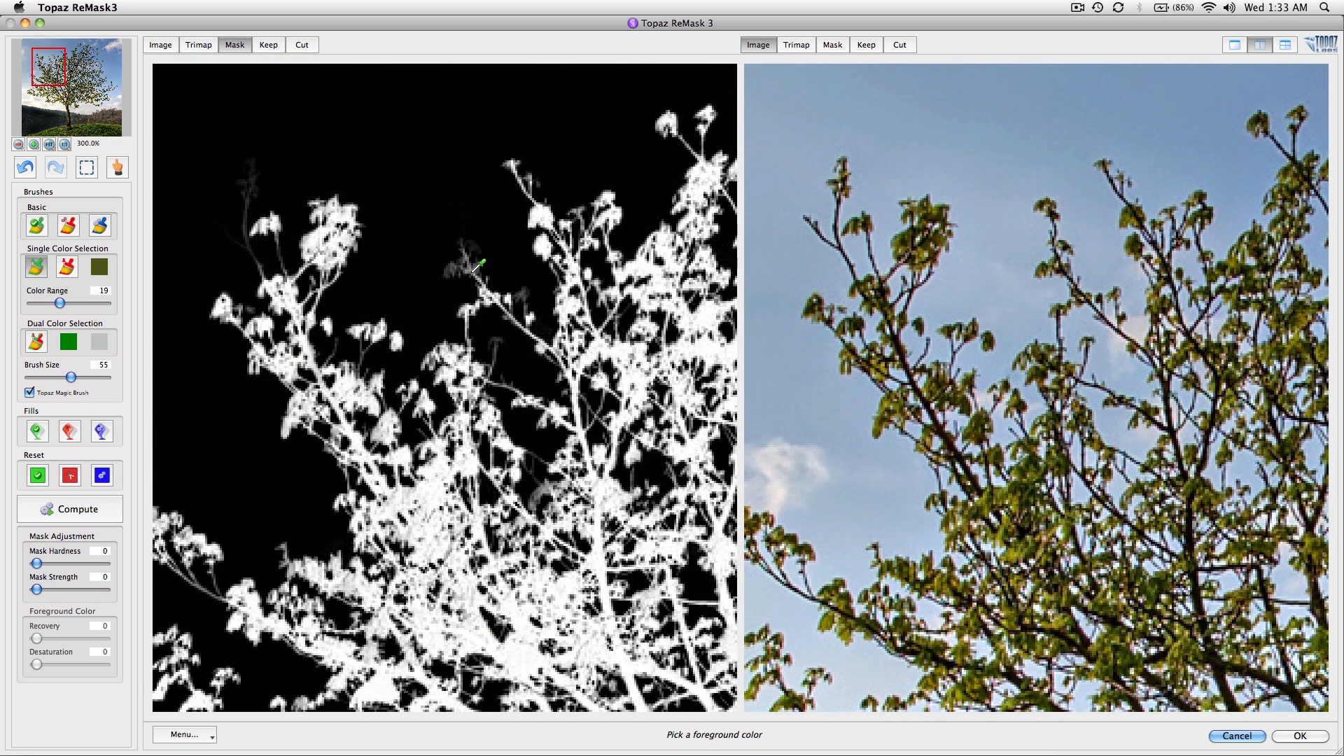
{"action": "left_click", "coordinate": [474, 271]}
{"action": "left_click_drag", "start_coordinate": [464, 270], "coordinate": [460, 266]}
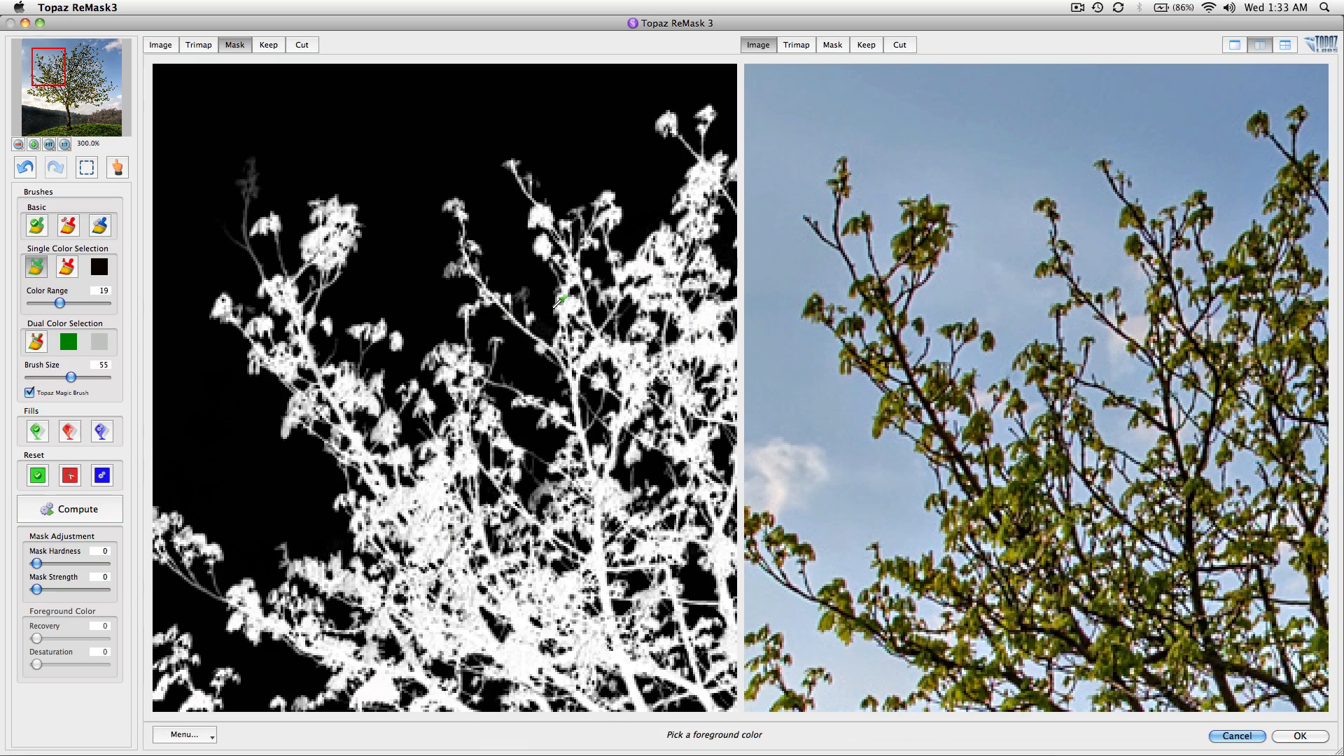
- Sample the sky blue in the hazy gaps of the upper crown and brush out those gaps as cut
{"action": "left_click_drag", "start_coordinate": [560, 285], "coordinate": [472, 305]}
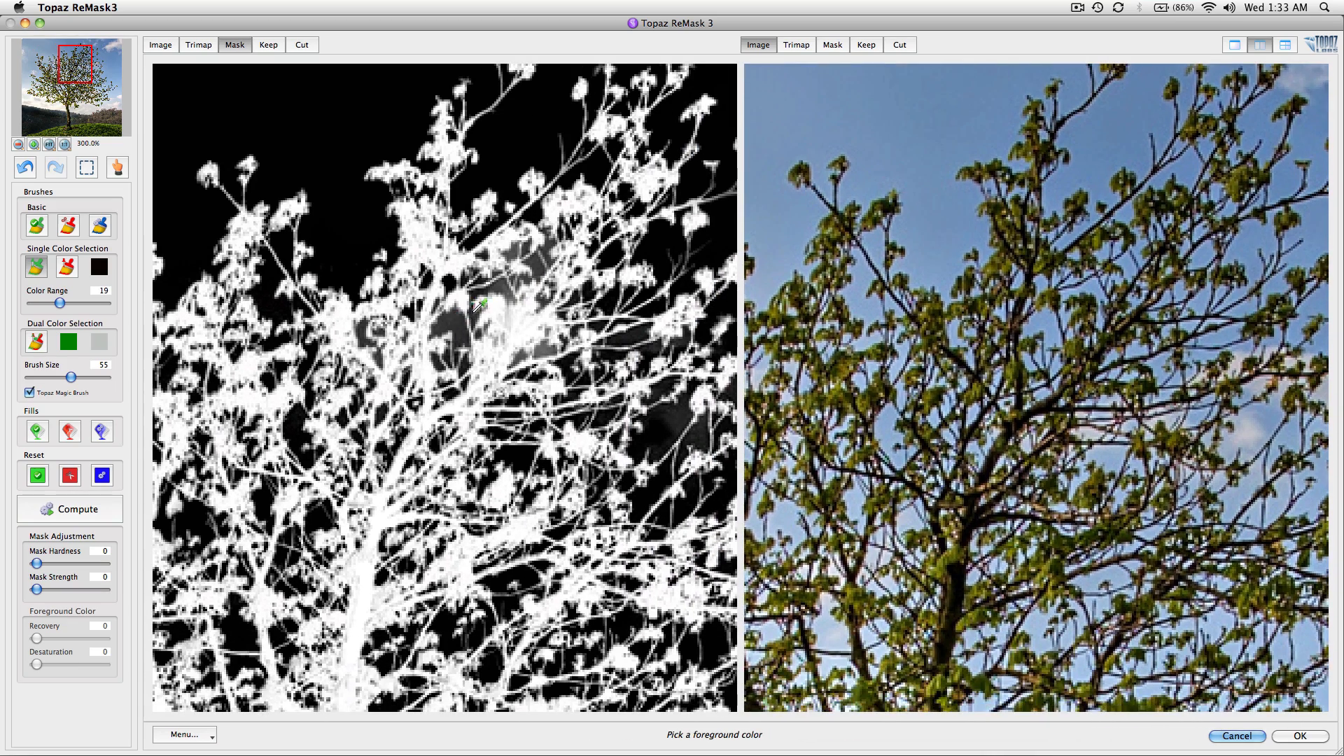
{"action": "left_click", "coordinate": [68, 266]}
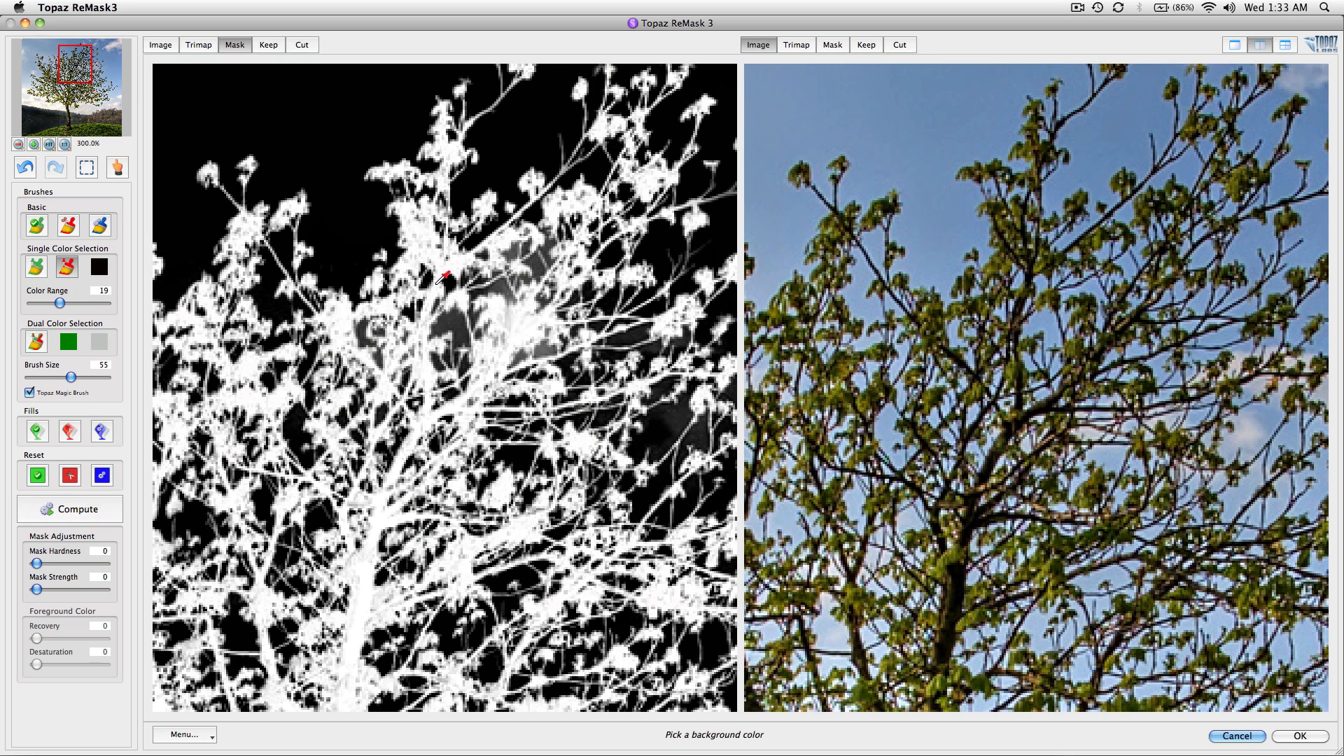
{"action": "left_click", "coordinate": [539, 266]}
{"action": "mouse_move", "coordinate": [534, 271]}
{"action": "left_mouse_down"}
{"action": "mouse_move", "coordinate": [427, 305]}
{"action": "mouse_move", "coordinate": [473, 379]}
{"action": "mouse_move", "coordinate": [579, 279]}
{"action": "mouse_move", "coordinate": [566, 313]}
{"action": "mouse_move", "coordinate": [480, 370]}
{"action": "left_mouse_up"}
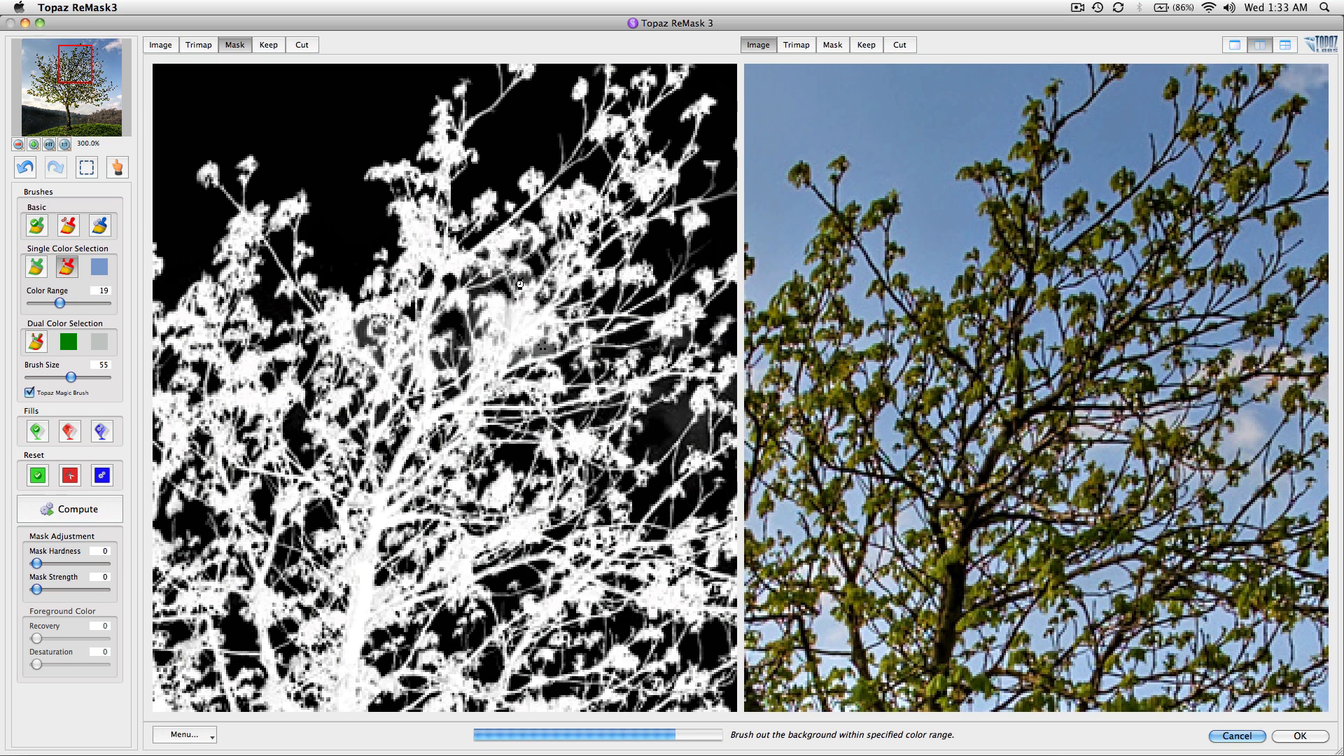
{"action": "left_click_drag", "start_coordinate": [559, 444], "coordinate": [396, 350]}
{"action": "scroll", "coordinate": [396, 350], "scroll_direction": "down", "scroll_amount": 5}
{"action": "scroll", "coordinate": [395, 350], "scroll_direction": "right", "scroll_amount": 3}
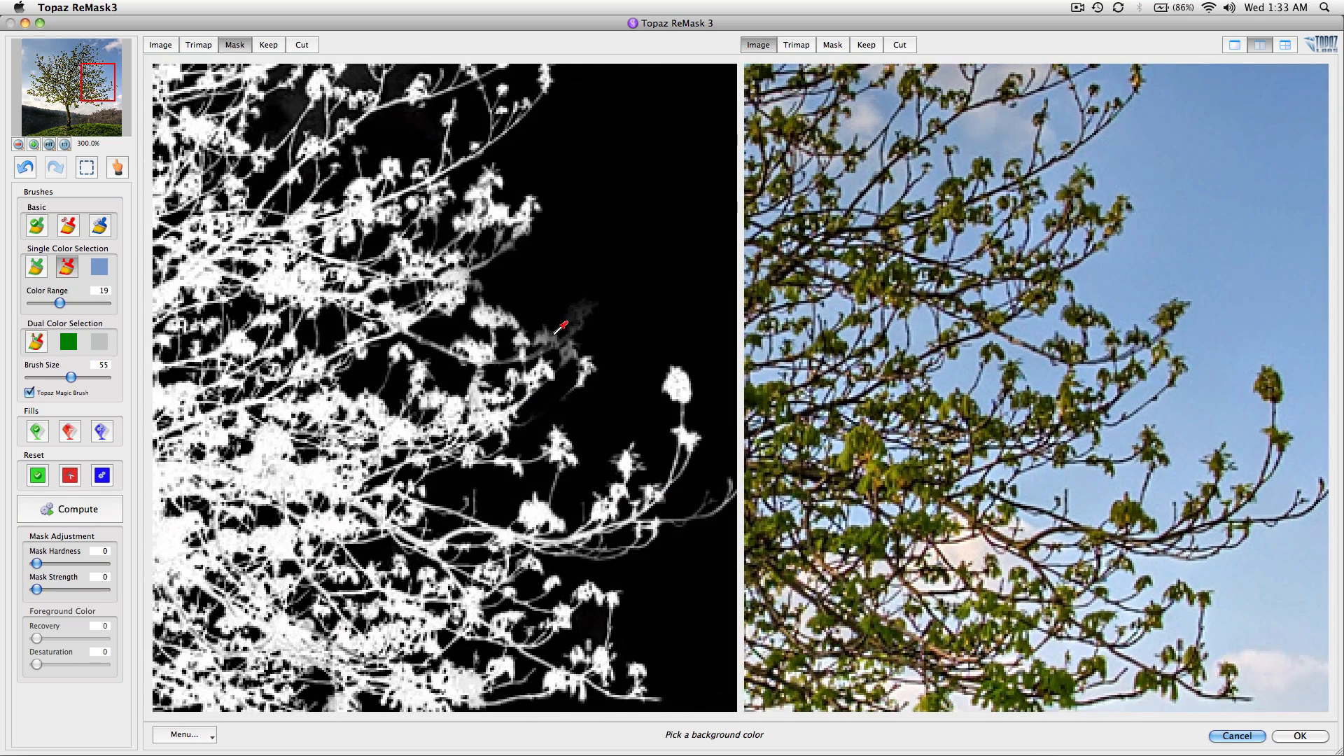
{"action": "scroll", "coordinate": [605, 362], "scroll_direction": "down", "scroll_amount": 1}
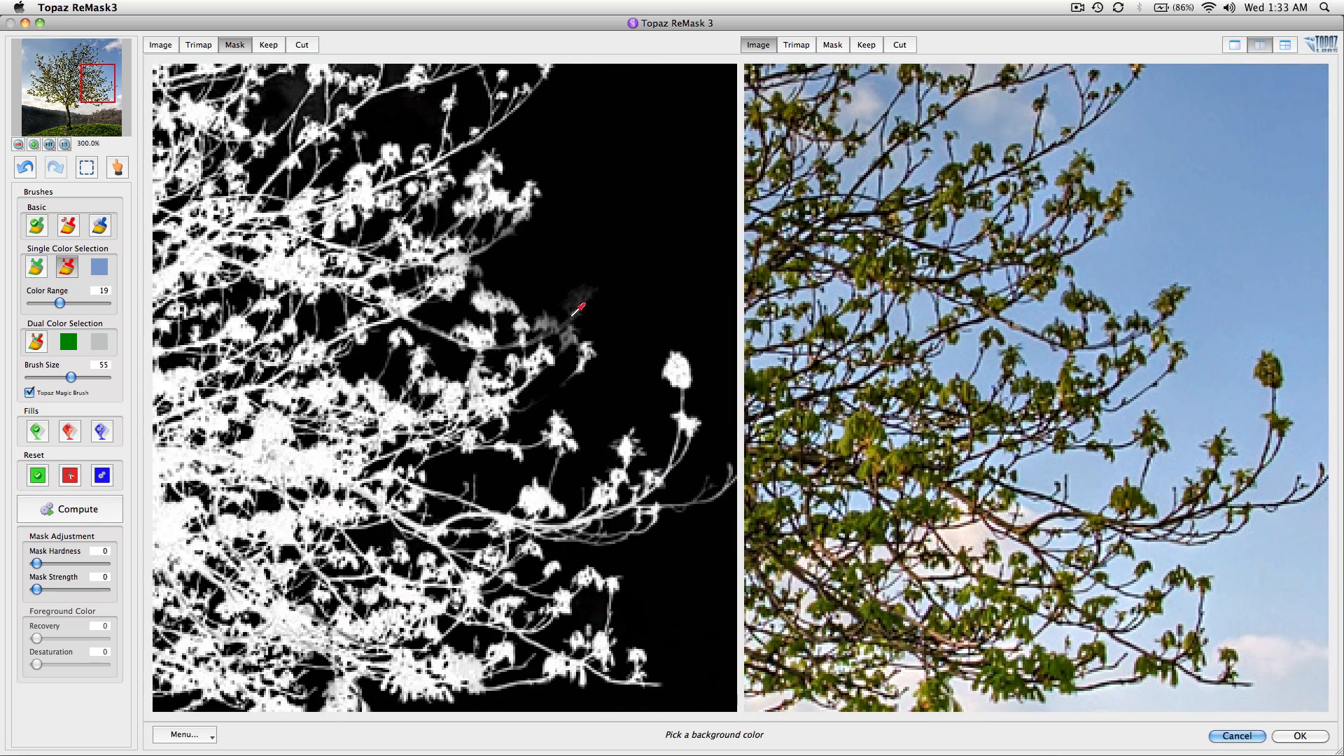
{"action": "left_click", "coordinate": [1169, 299]}
{"action": "mouse_move", "coordinate": [1152, 328]}
{"action": "left_mouse_down"}
{"action": "mouse_move", "coordinate": [1085, 336]}
{"action": "mouse_move", "coordinate": [1051, 298]}
{"action": "mouse_move", "coordinate": [1037, 374]}
{"action": "left_mouse_up"}
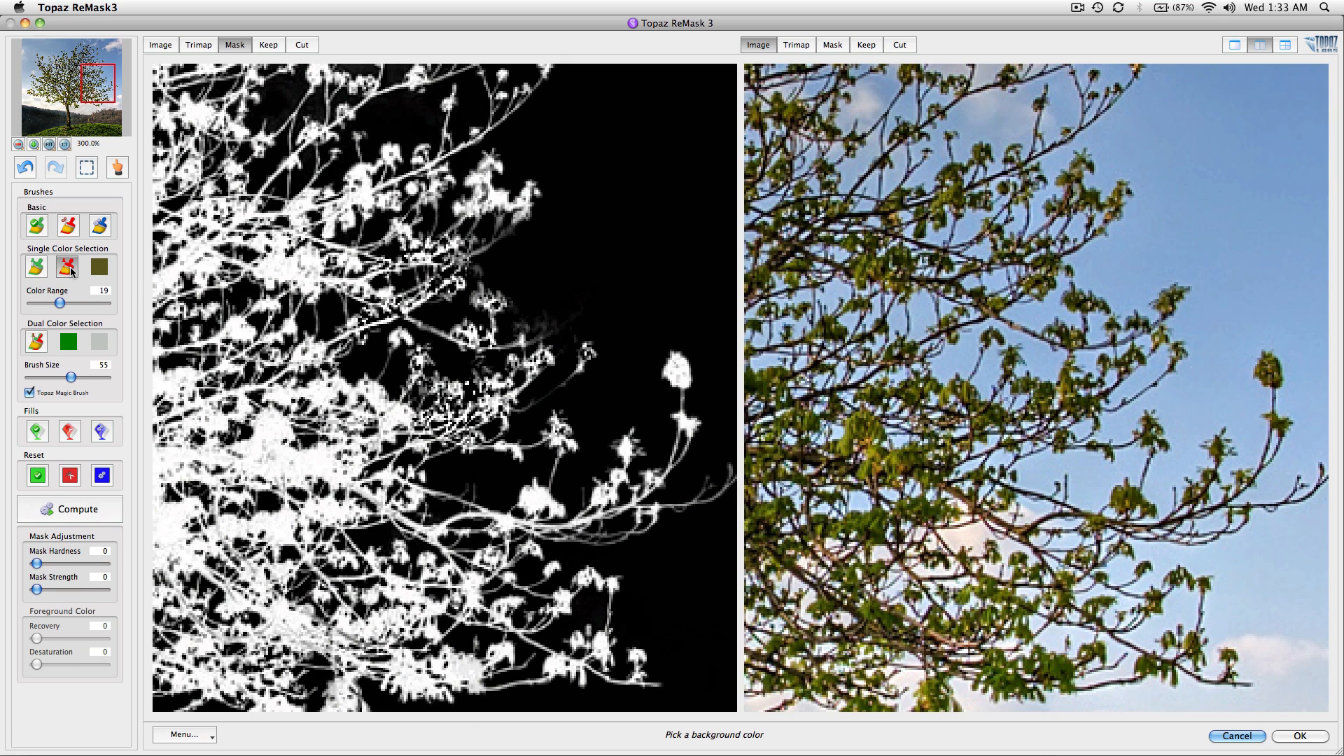
{"action": "key", "text": "super+z"}
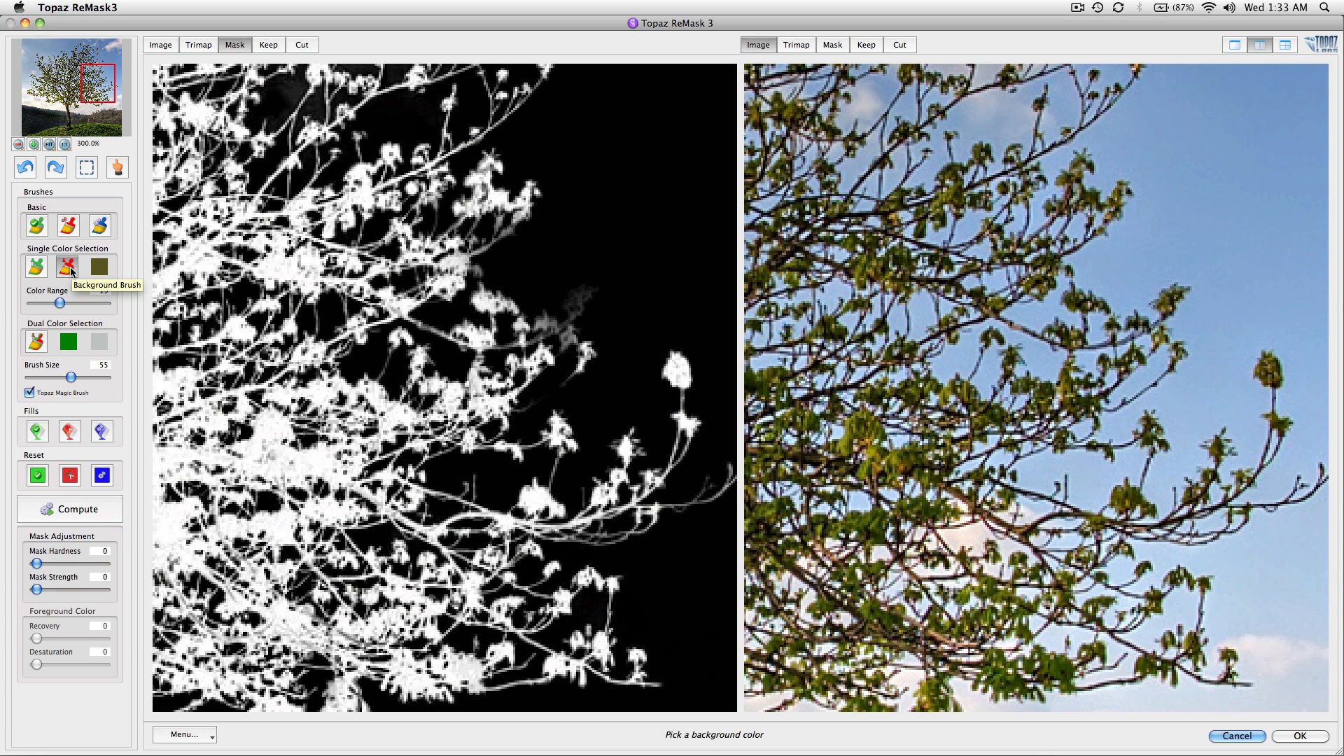
- Sample an olive leaf tone on the crown's right edge and brush the faded leaves and branch there as keep
{"action": "left_click", "coordinate": [37, 268]}
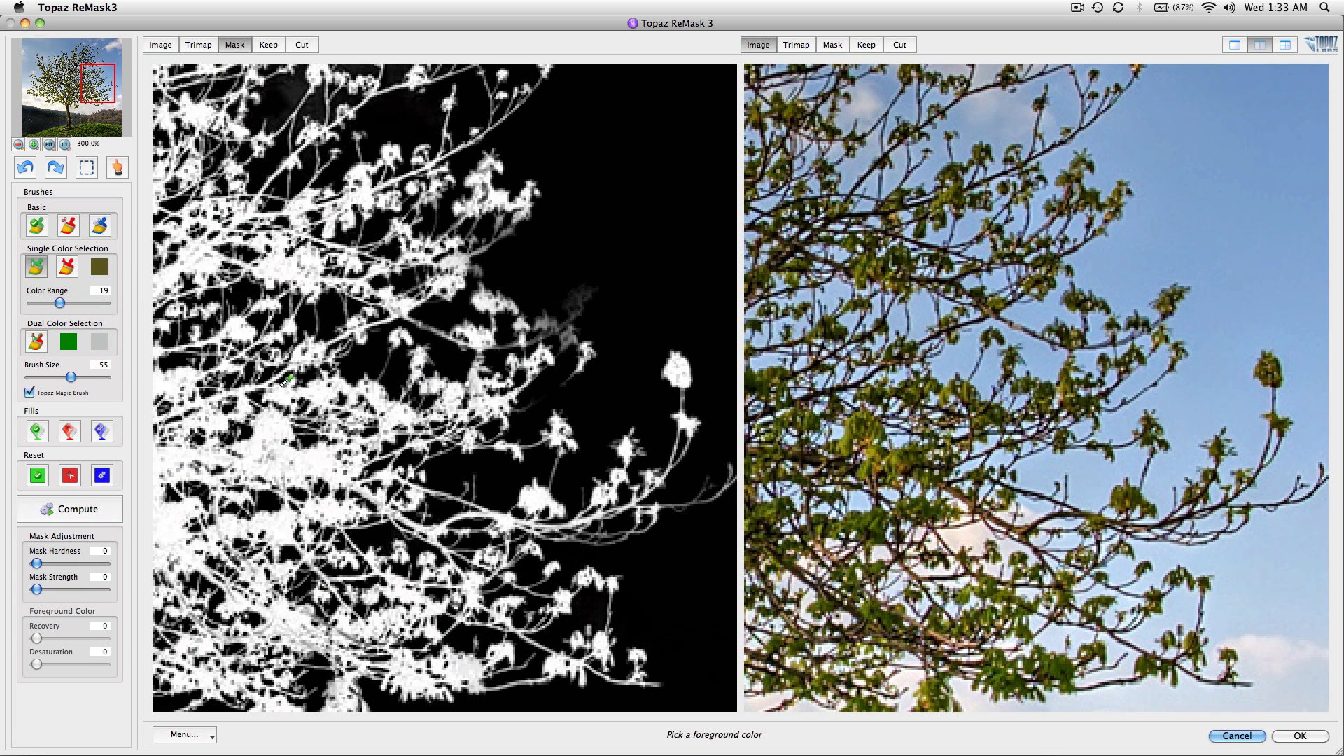
{"action": "left_click", "coordinate": [1152, 302]}
{"action": "mouse_move", "coordinate": [1106, 322]}
{"action": "left_mouse_down"}
{"action": "mouse_move", "coordinate": [1169, 287]}
{"action": "mouse_move", "coordinate": [1163, 350]}
{"action": "left_mouse_up"}
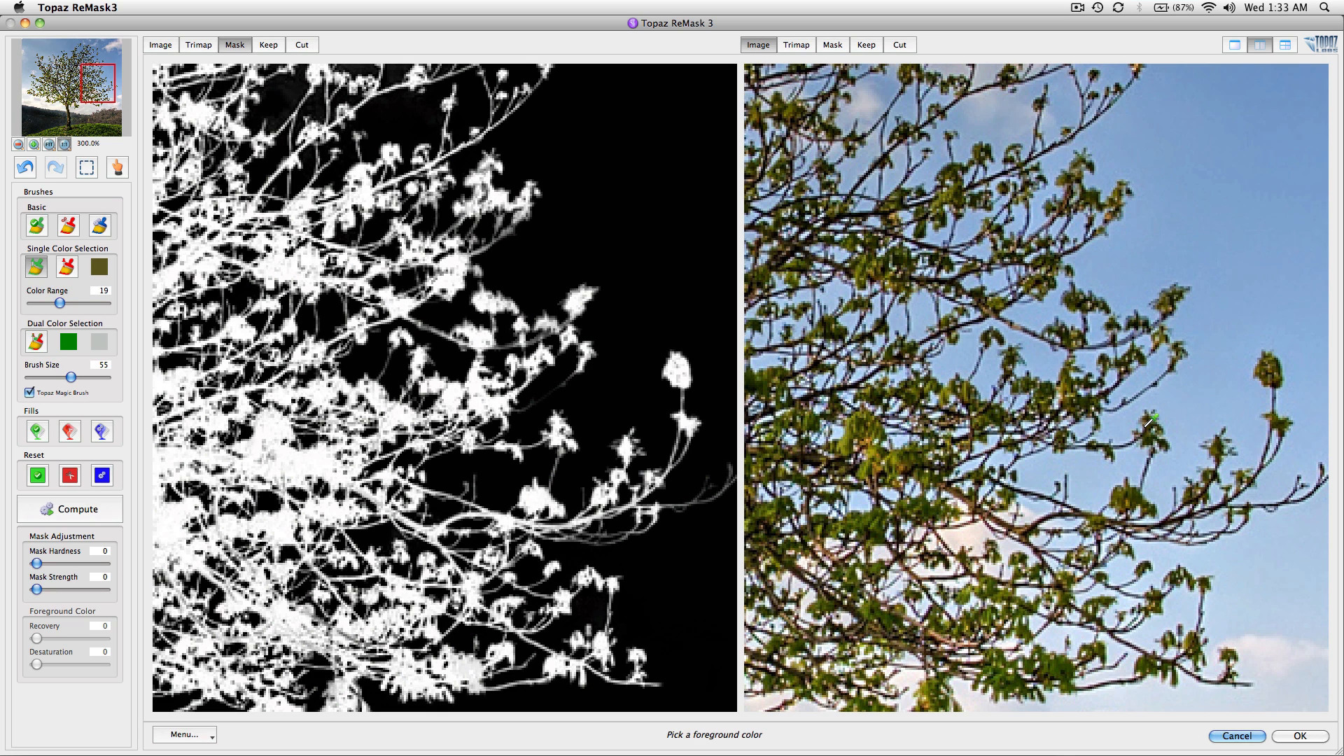
- Fit the whole tree in view and apply the mask to the layer, returning to Photoshop
{"action": "key", "text": "super+0"}
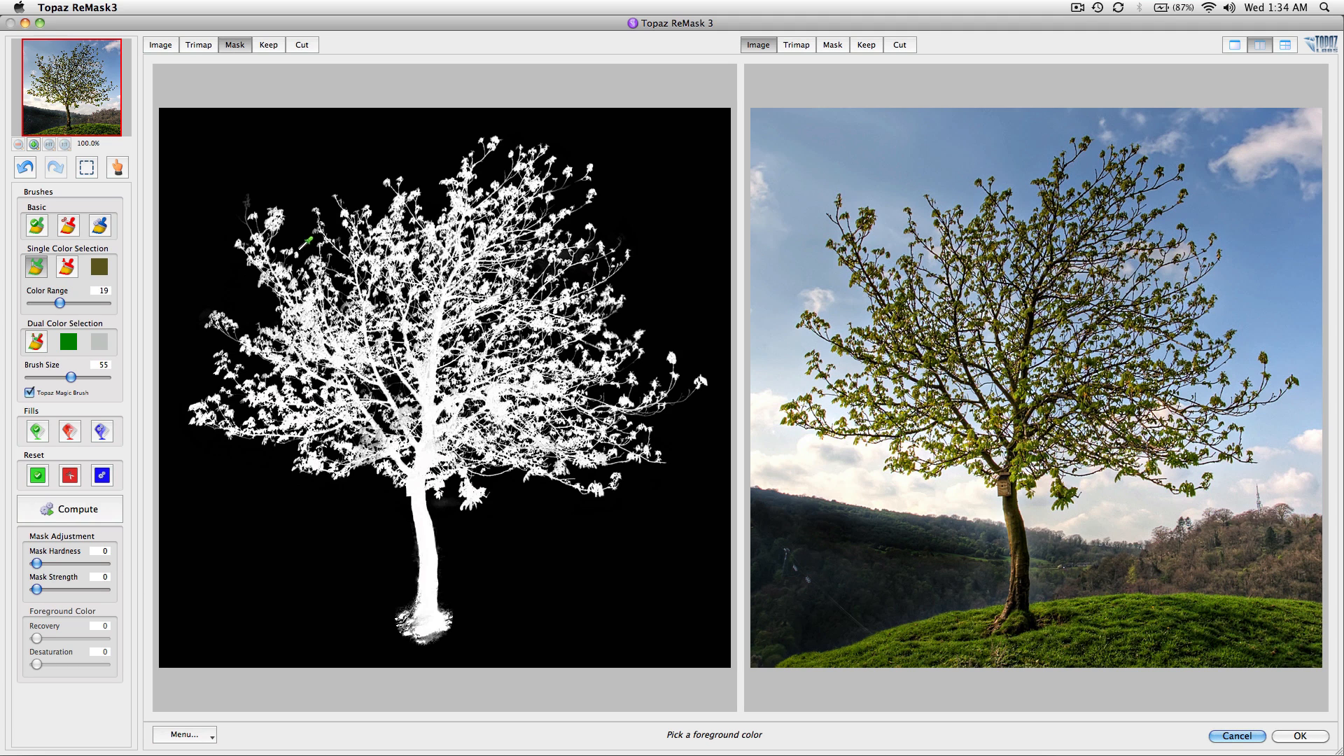
{"action": "left_click", "coordinate": [1291, 735]}
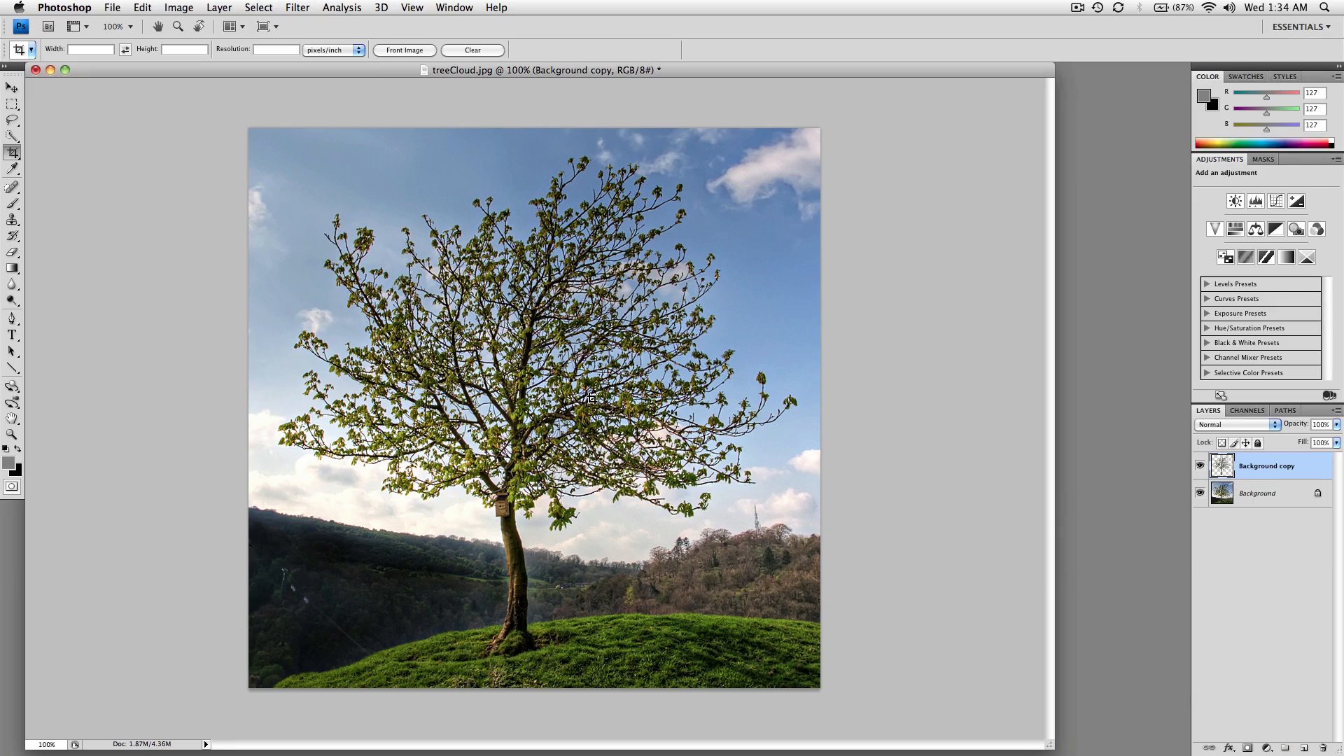
- Hide the original Background layer and shift the tree cutout on the Background copy layer slightly with the Move tool
{"action": "key", "text": "v"}
{"action": "left_click_drag", "start_coordinate": [521, 421], "coordinate": [613, 435]}
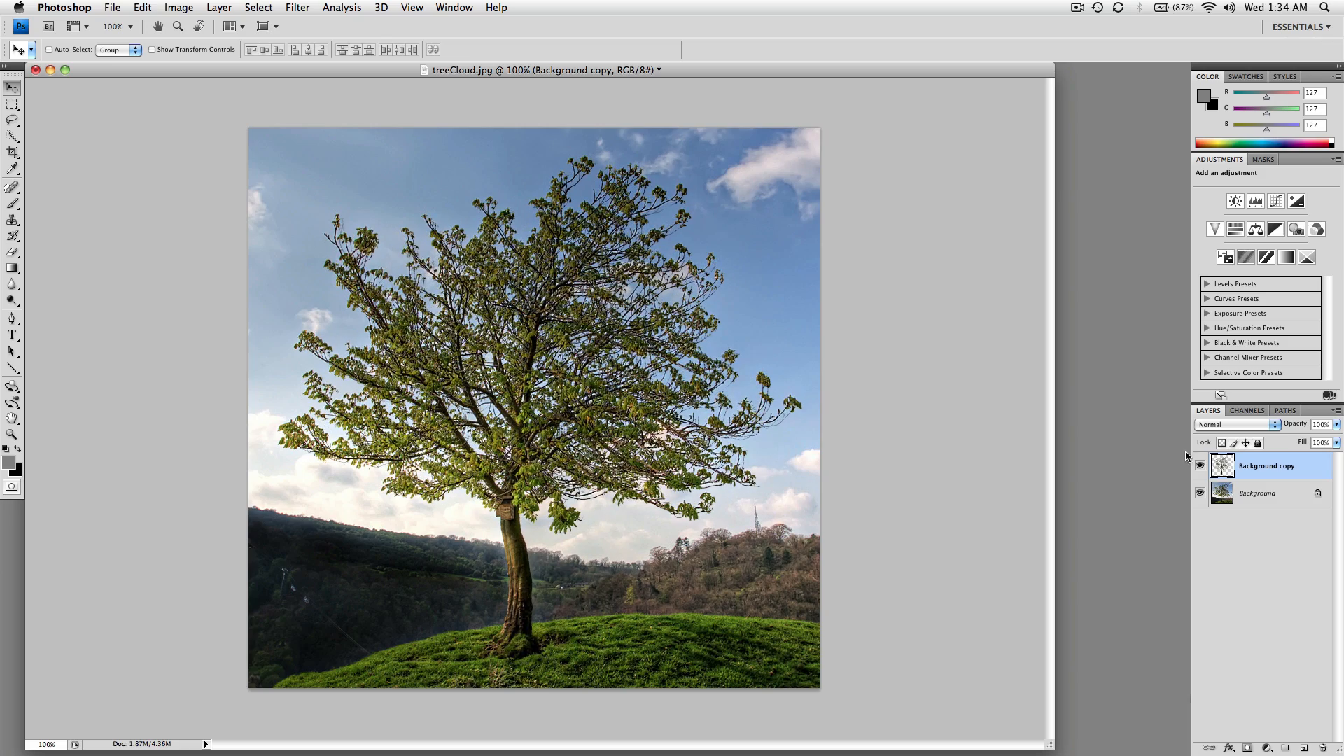
{"action": "left_click", "coordinate": [1200, 494]}
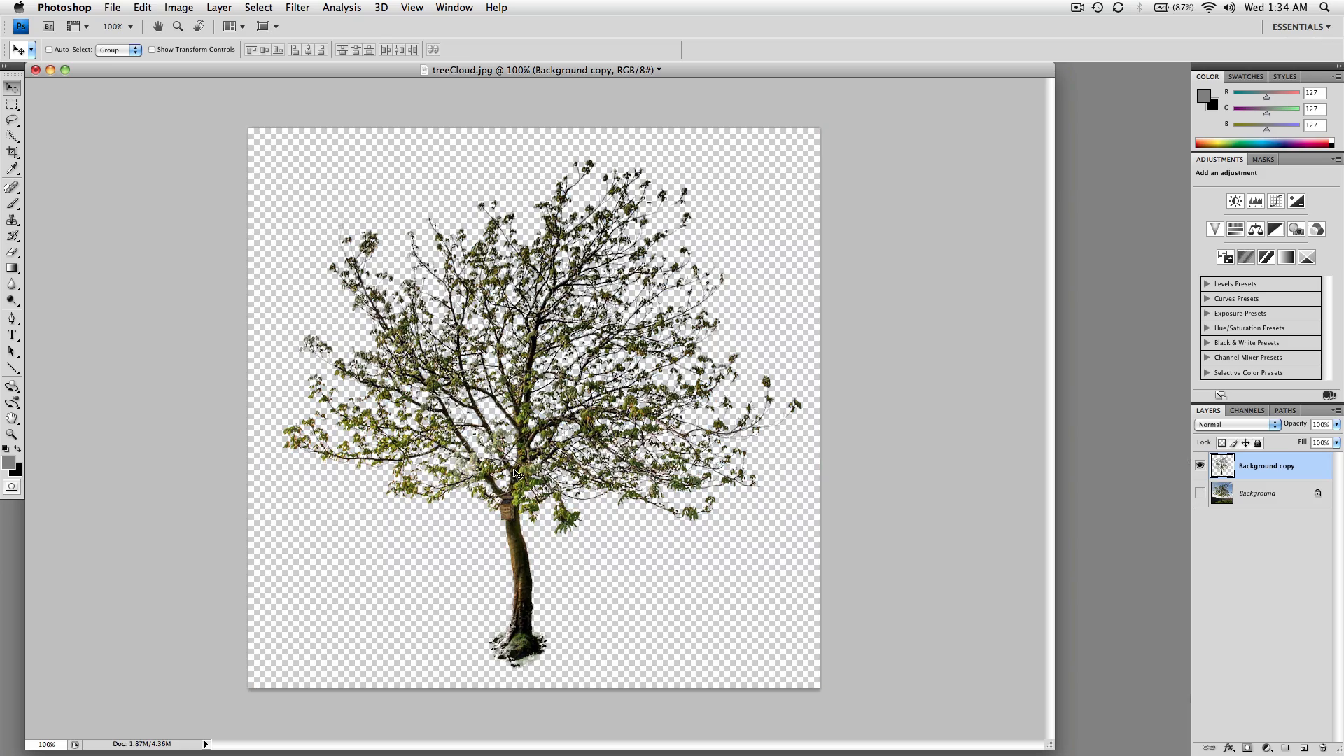
{"action": "mouse_move", "coordinate": [518, 568]}
{"action": "left_mouse_down"}
{"action": "mouse_move", "coordinate": [506, 535]}
{"action": "mouse_move", "coordinate": [512, 557]}
{"action": "left_mouse_up"}
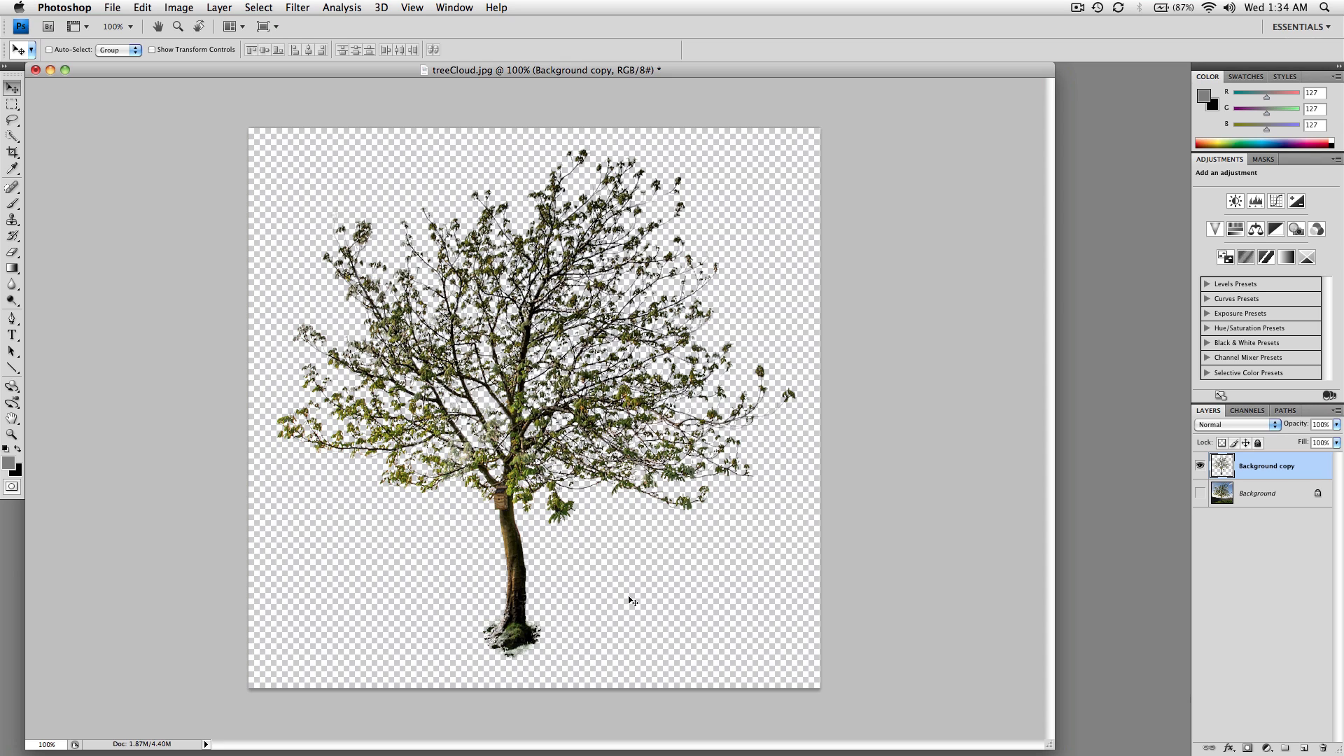
- Close treeCloud.jpg without saving and open bride_outdoor_transp_SmallCrop_sampleCmplxTrans.psd from the remaskImages folder
{"action": "left_click", "coordinate": [35, 70]}
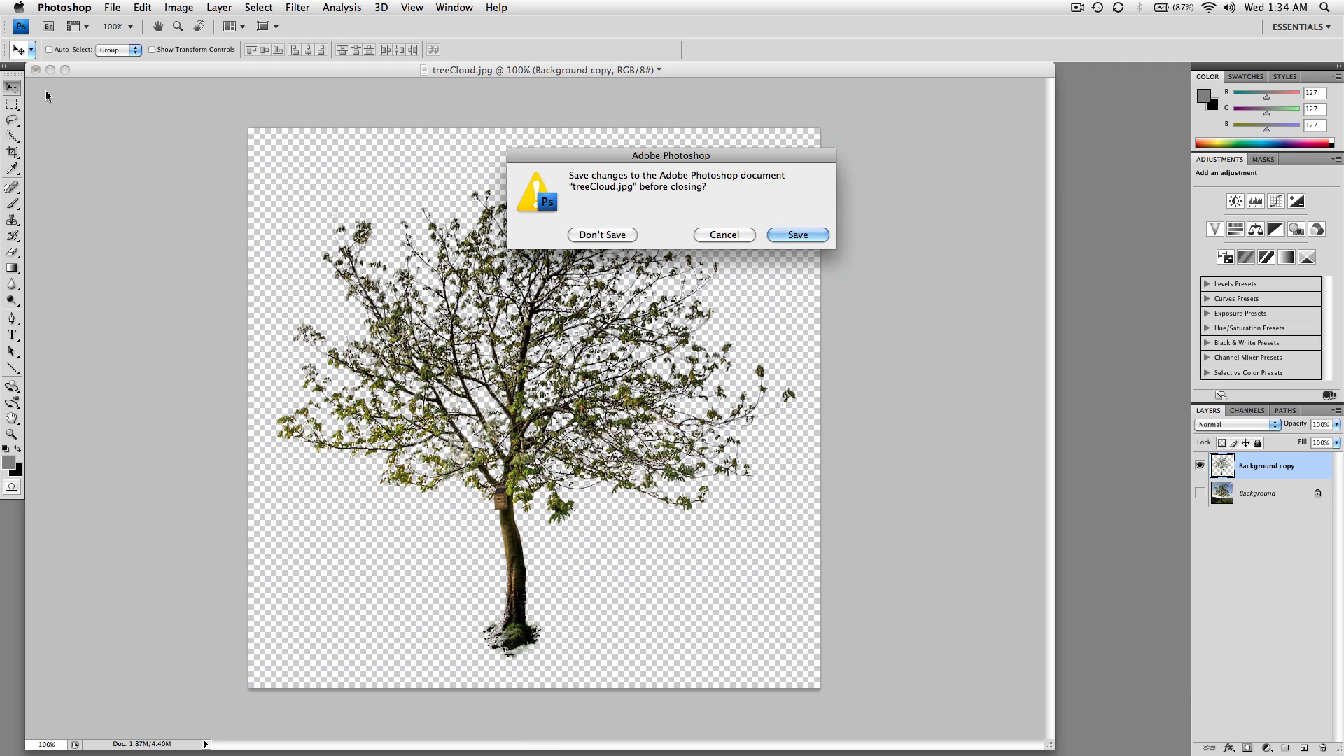
{"action": "left_click", "coordinate": [598, 232]}
{"action": "left_click", "coordinate": [117, 8]}
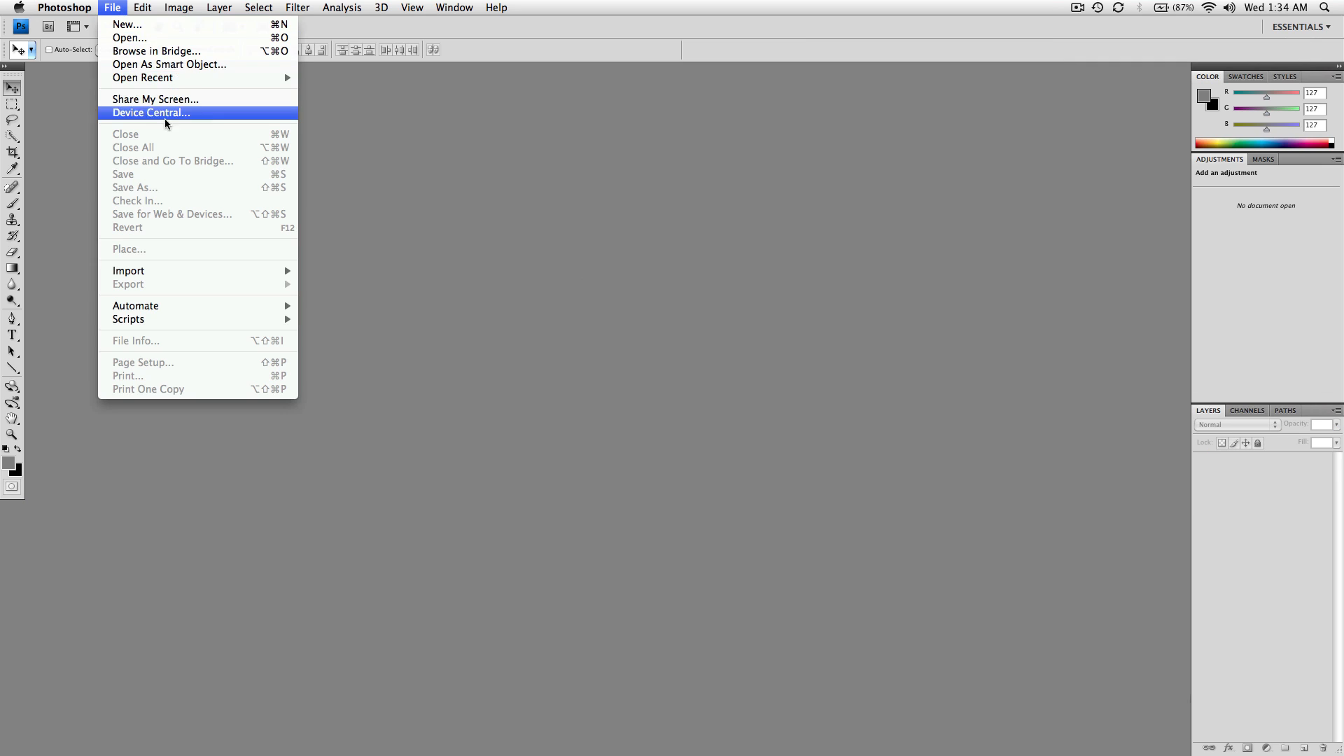
{"action": "mouse_move", "coordinate": [185, 78]}
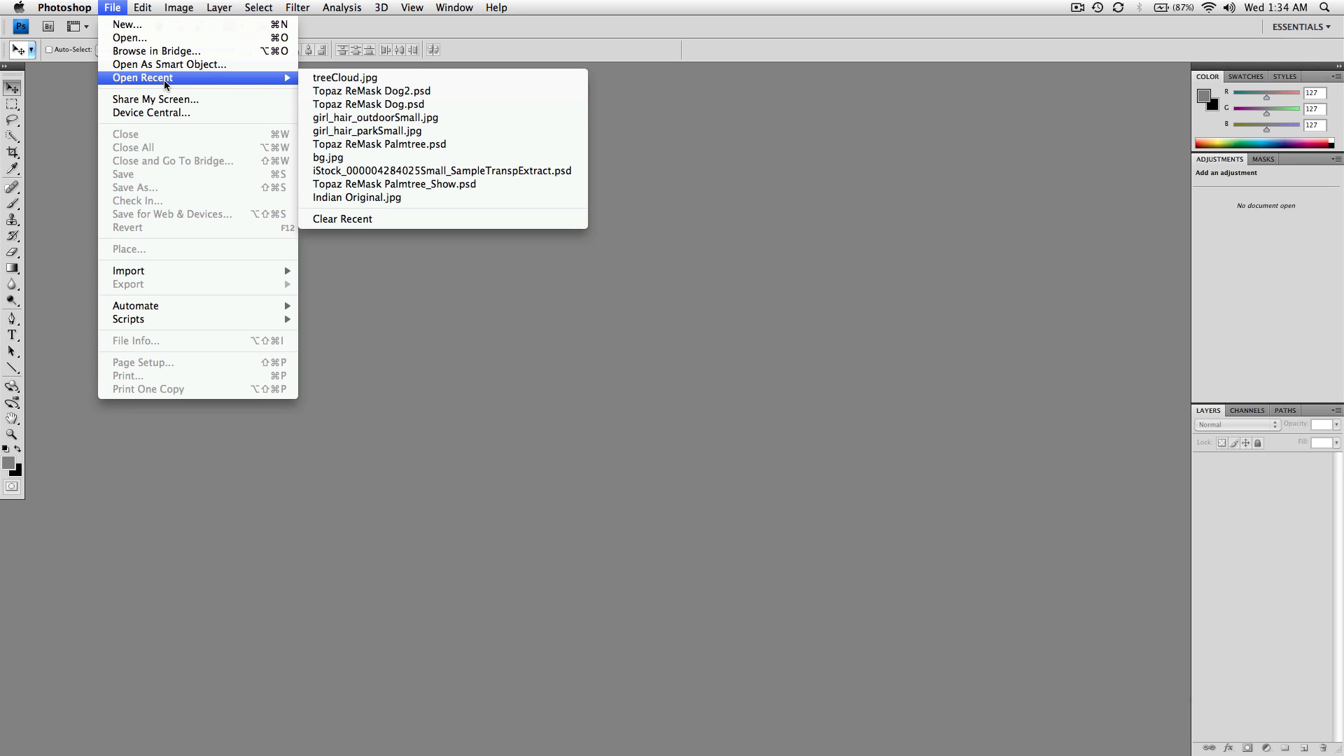
{"action": "left_click", "coordinate": [140, 38]}
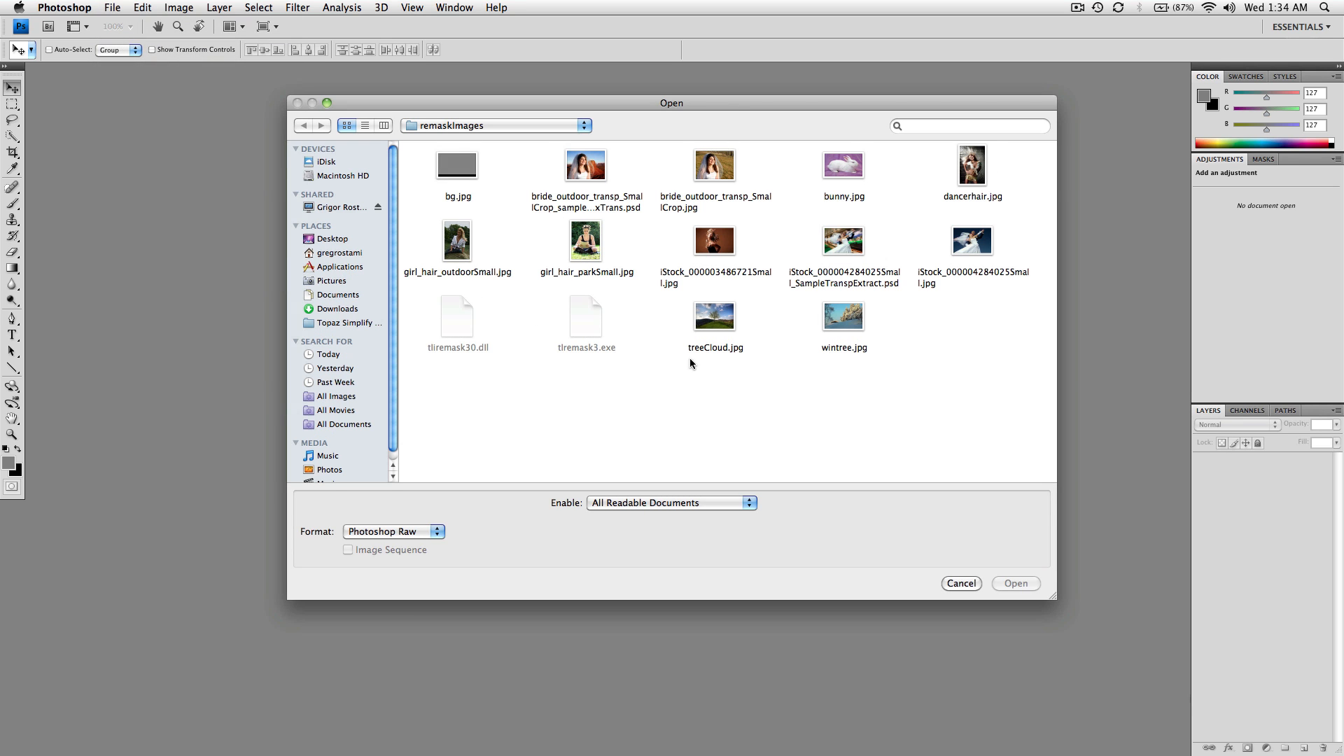
{"action": "left_click", "coordinate": [695, 175]}
{"action": "left_click", "coordinate": [597, 172]}
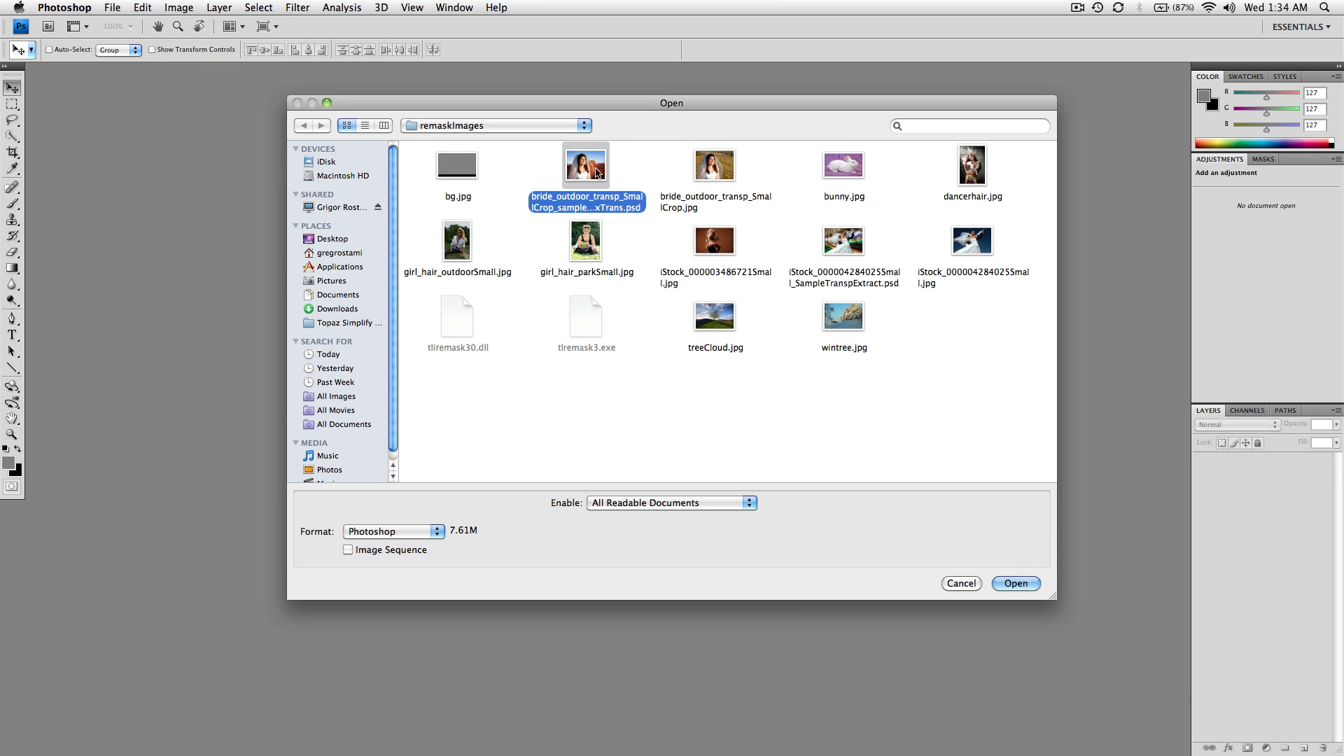
{"action": "double_click", "coordinate": [593, 169]}
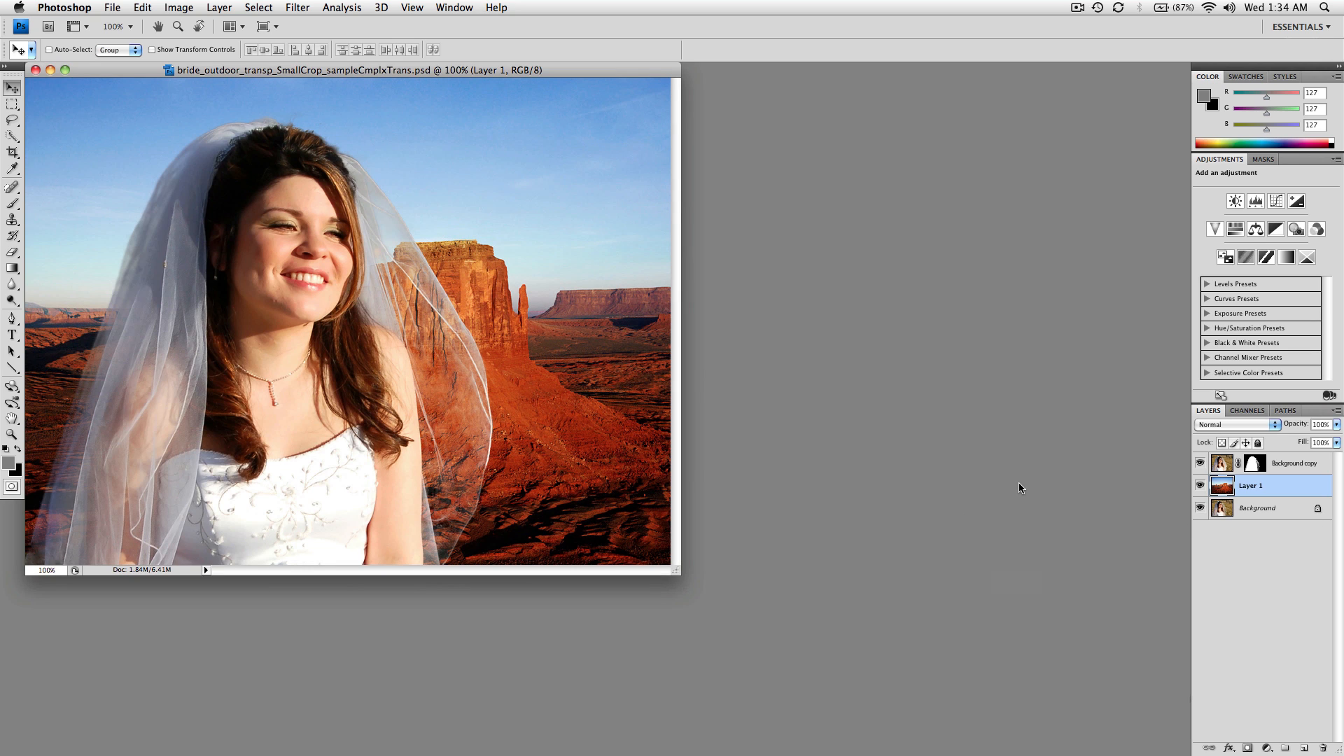
- Hide the Background copy and Layer 1 layers, select the Background layer and enlarge the document window around the photo
{"action": "left_click", "coordinate": [1199, 463]}
{"action": "left_click", "coordinate": [1200, 485]}
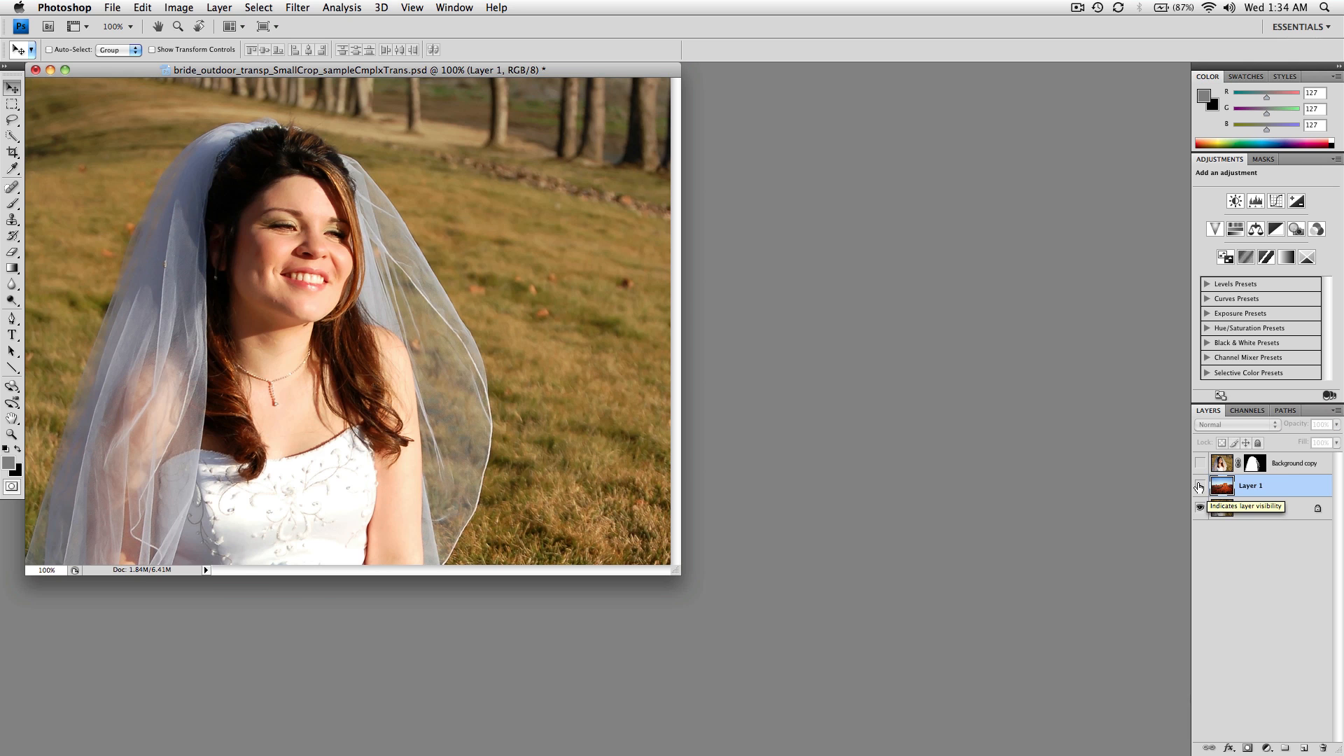
{"action": "left_click", "coordinate": [1269, 518]}
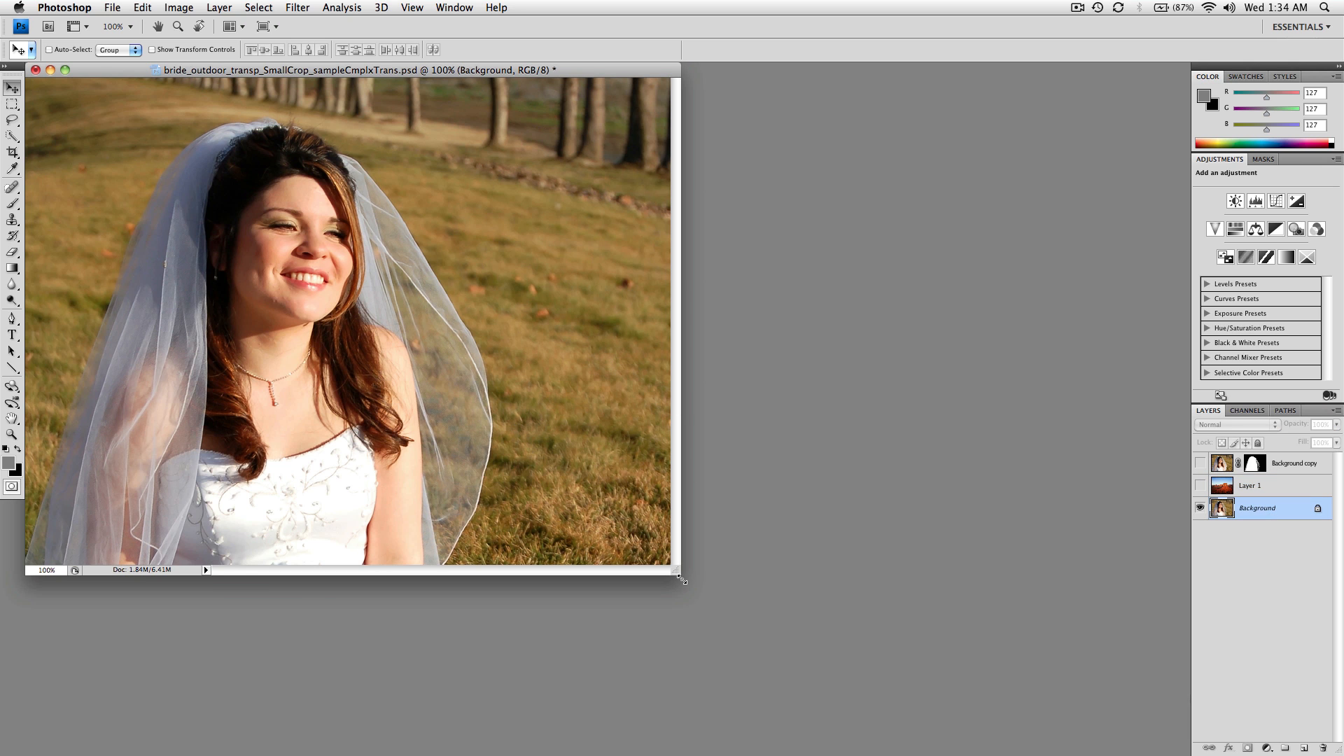
{"action": "left_click_drag", "start_coordinate": [677, 575], "coordinate": [873, 690]}
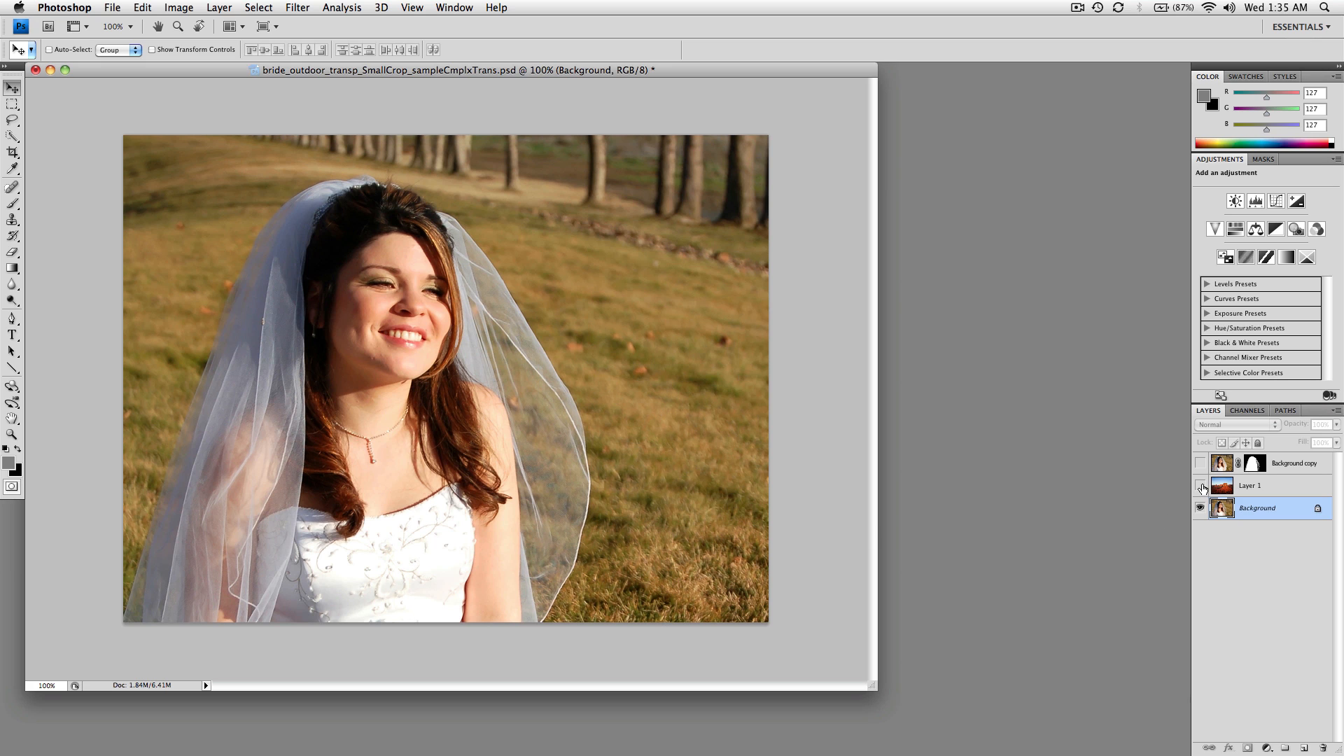
- Show the Background copy and Layer 1 layers and examine the veil's transparency against the red rock landscape at 200%
{"action": "left_click", "coordinate": [1200, 462]}
{"action": "left_click", "coordinate": [1200, 485]}
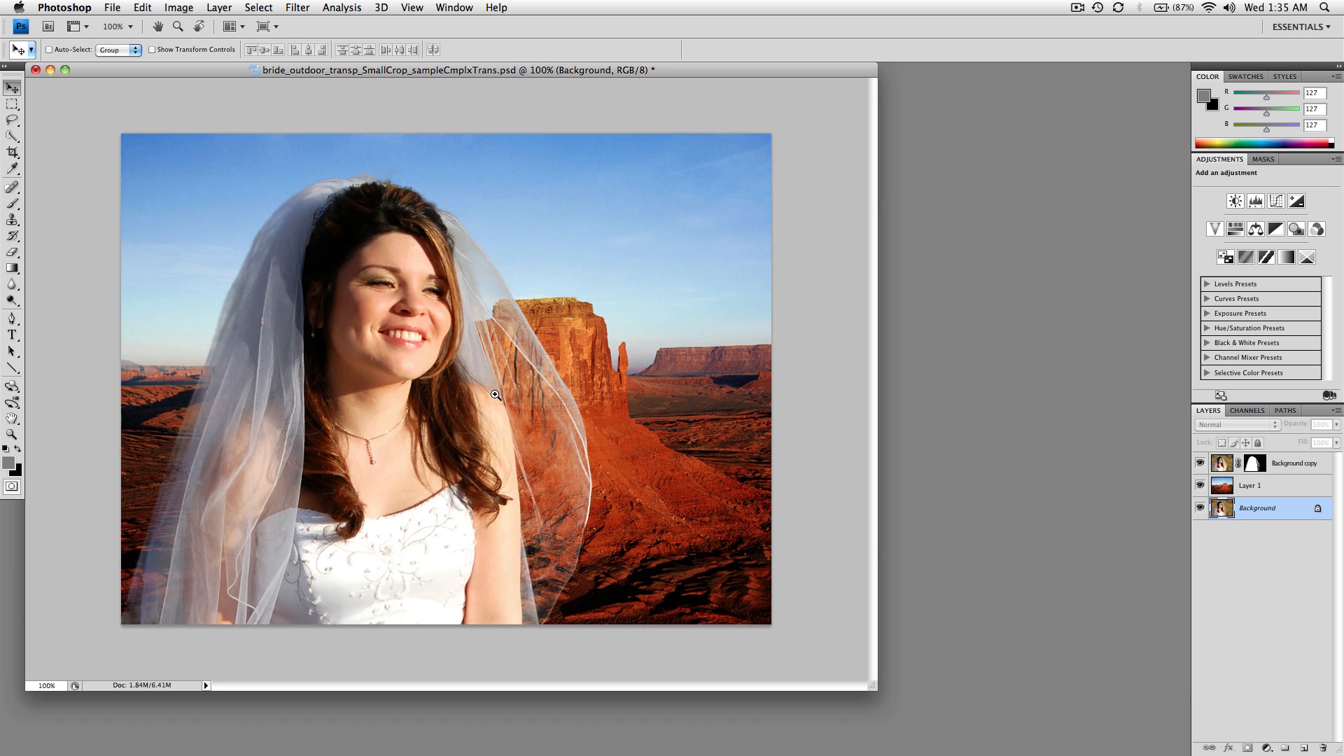
{"action": "key", "text": "super+plus"}
{"action": "left_click_drag", "start_coordinate": [570, 480], "coordinate": [600, 445]}
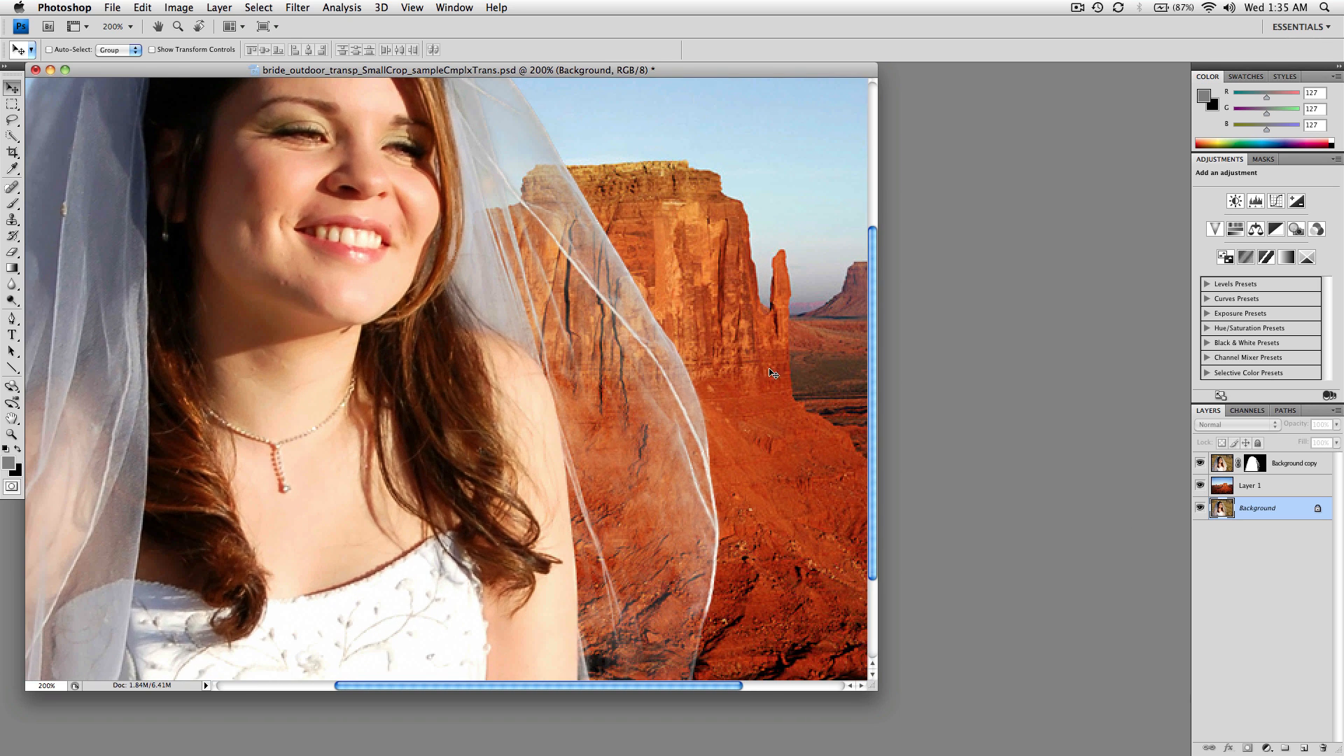
{"action": "left_click_drag", "start_coordinate": [593, 370], "coordinate": [634, 432]}
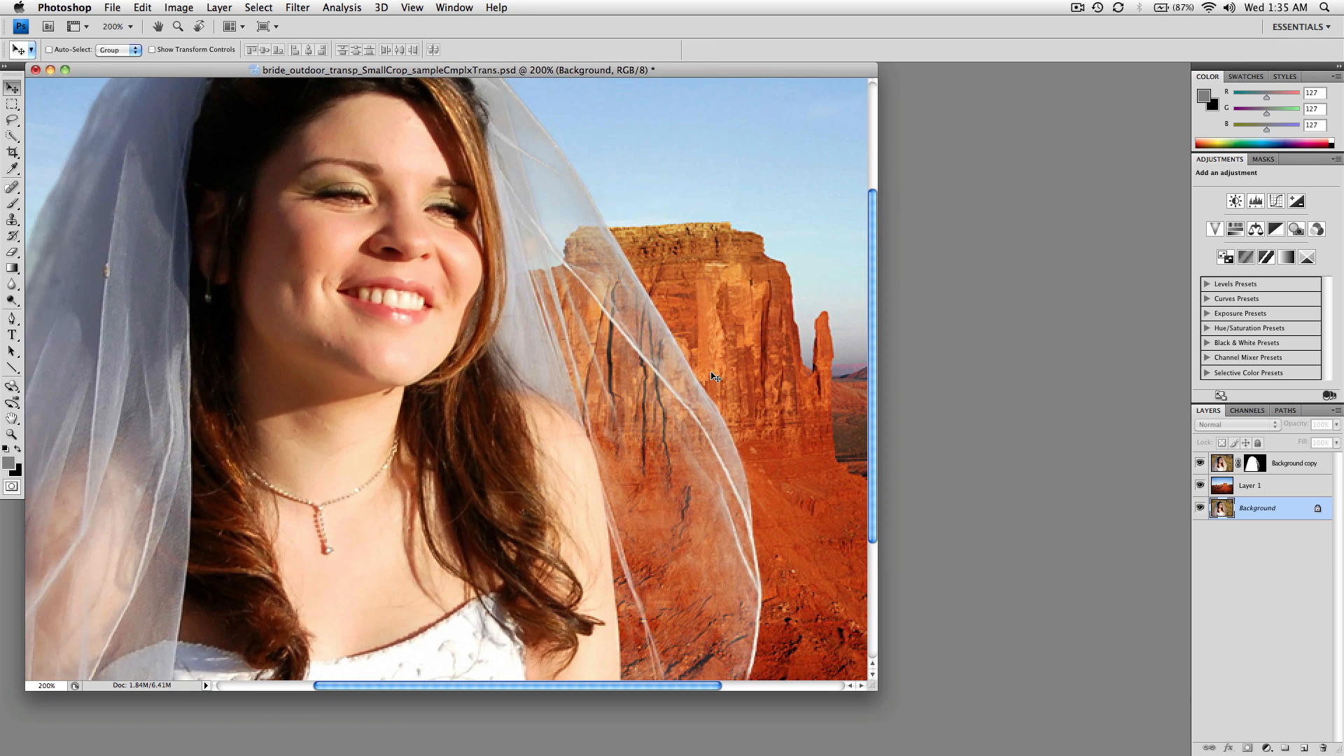
{"action": "key", "text": "super+minus"}
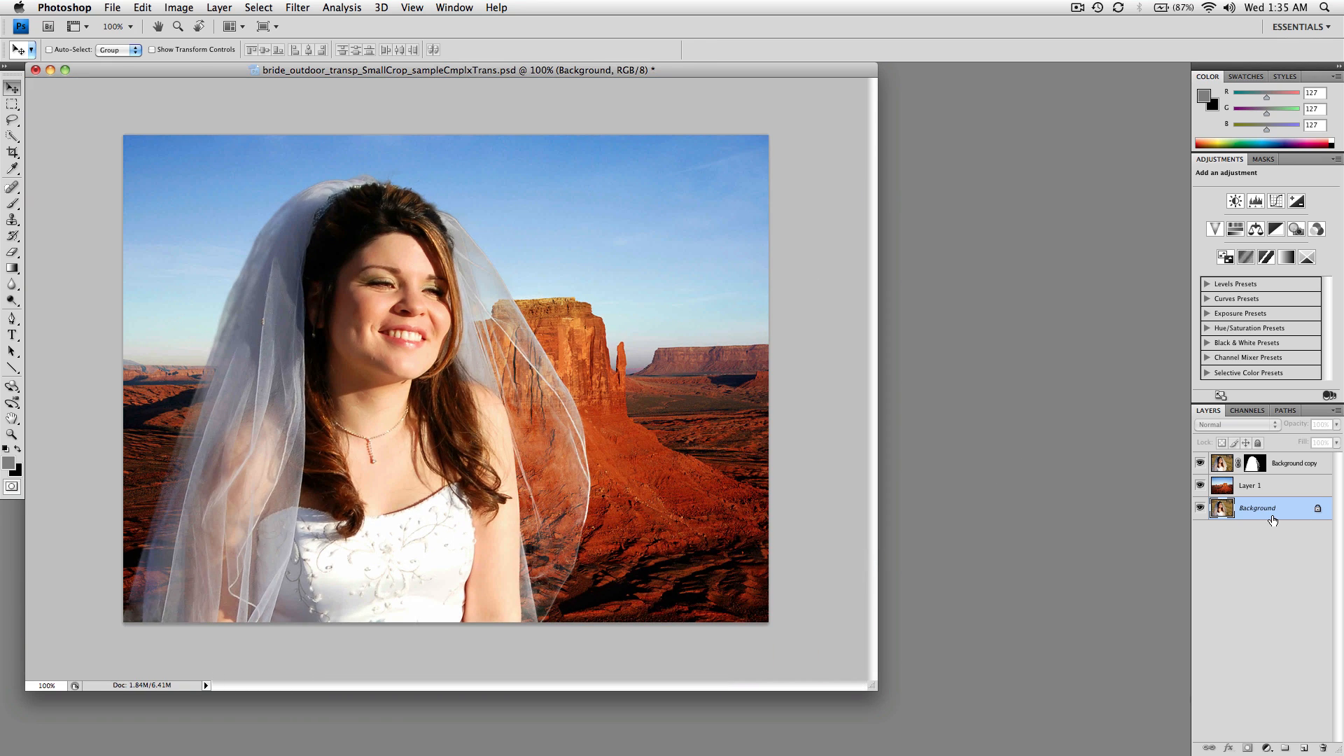
- Hide the Background copy and Layer 1 layers and open the Background layer in the Topaz ReMask 3 filter
{"action": "left_click_drag", "start_coordinate": [1200, 483], "coordinate": [1200, 463]}
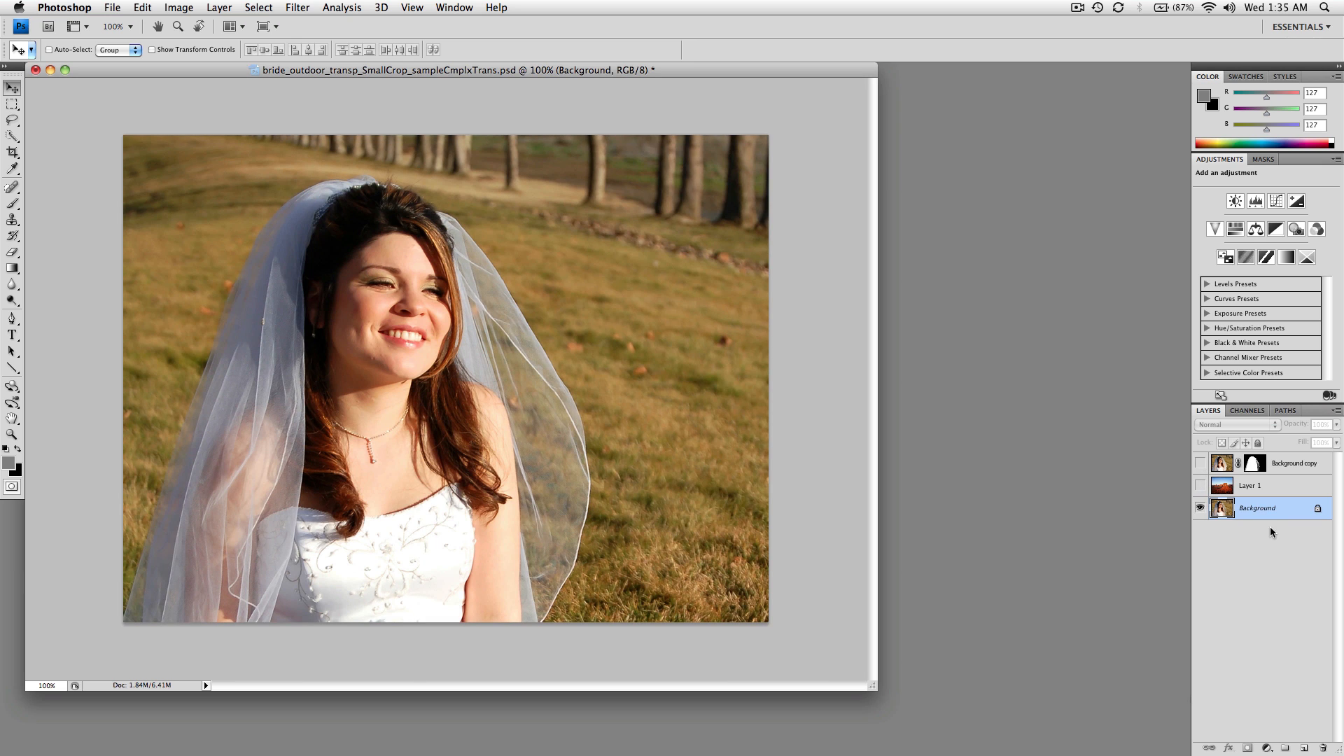
{"action": "left_click", "coordinate": [298, 8]}
{"action": "mouse_move", "coordinate": [382, 319]}
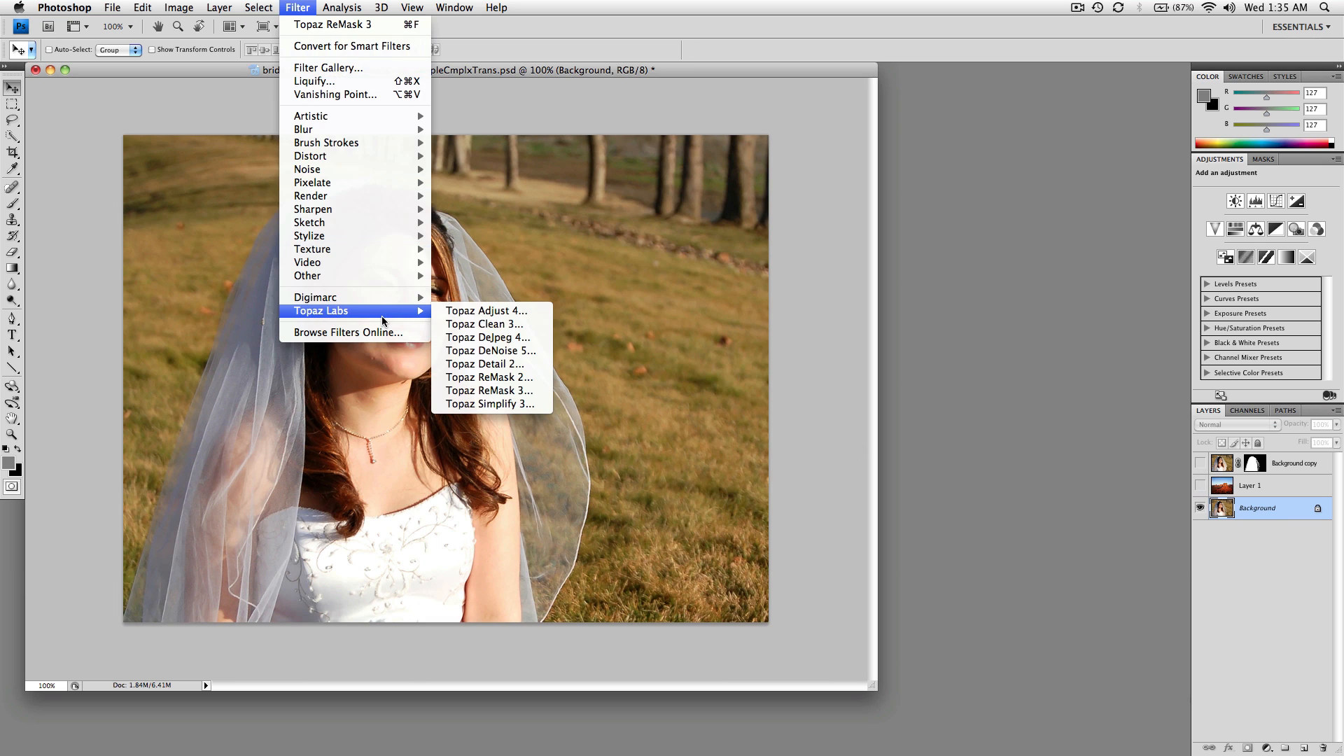
{"action": "left_click", "coordinate": [488, 377]}
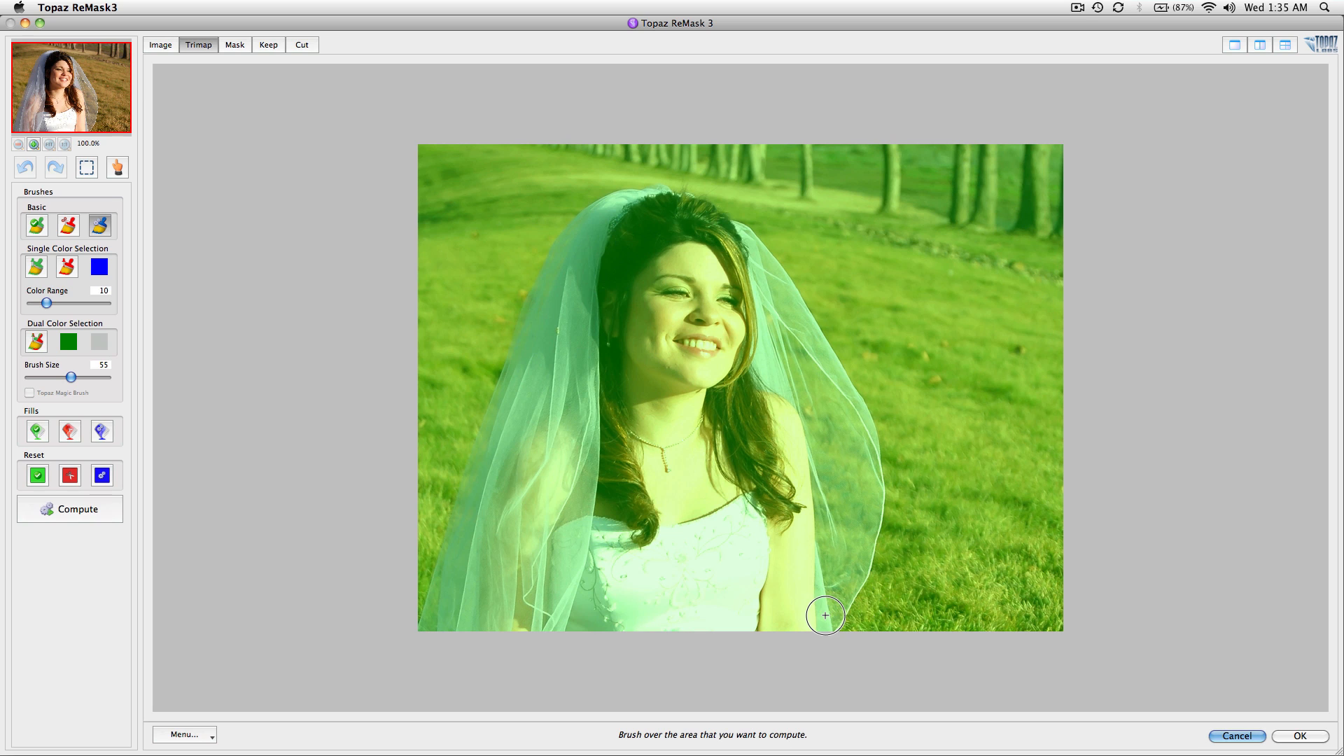
- Set the brush size to 70 and paint the whole sheer veil beside the bride's bare shoulder as a compute area
{"action": "scroll", "coordinate": [825, 616], "scroll_direction": "up", "scroll_amount": 3}
{"action": "mouse_move", "coordinate": [829, 619]}
{"action": "left_mouse_down"}
{"action": "mouse_move", "coordinate": [869, 453]}
{"action": "mouse_move", "coordinate": [749, 229]}
{"action": "mouse_move", "coordinate": [769, 366]}
{"action": "mouse_move", "coordinate": [808, 406]}
{"action": "mouse_move", "coordinate": [827, 469]}
{"action": "mouse_move", "coordinate": [823, 619]}
{"action": "left_mouse_up"}
{"action": "key", "text": "super+plus"}
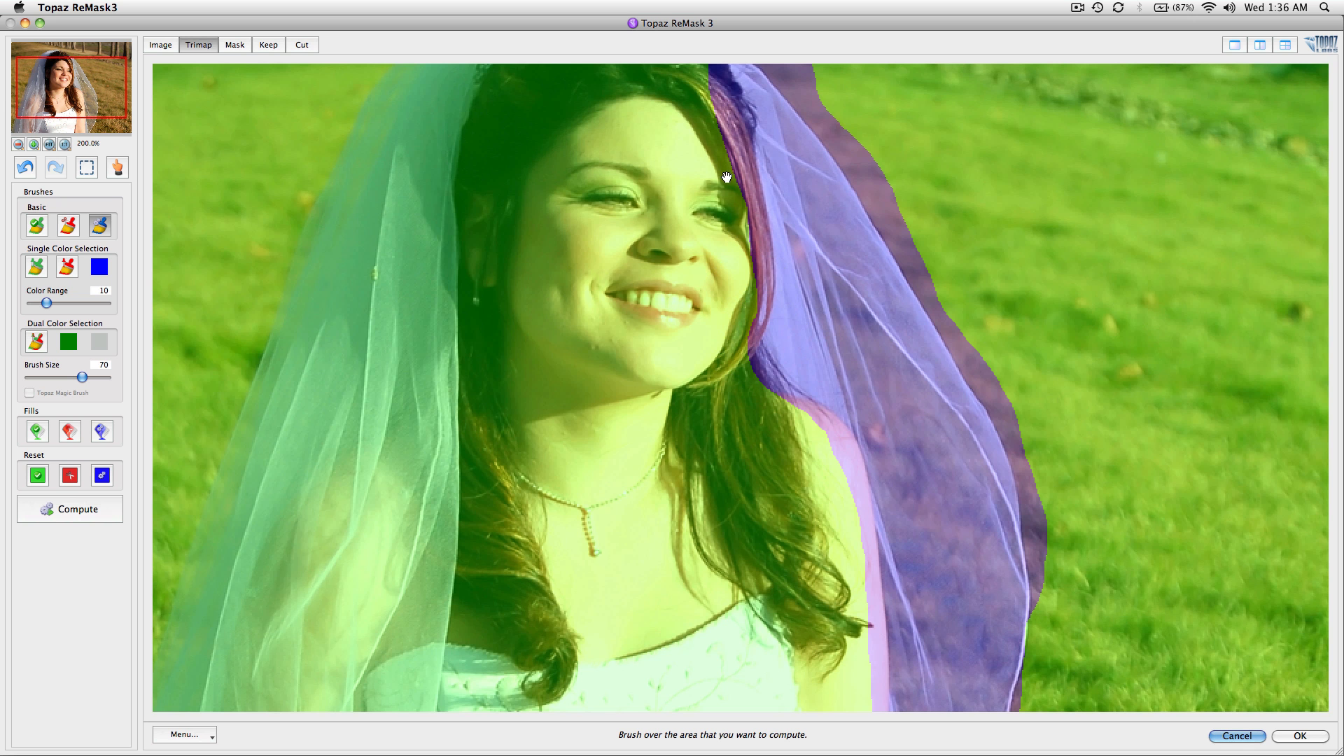
{"action": "left_click_drag", "start_coordinate": [727, 177], "coordinate": [786, 338]}
- Try out smaller and larger sizes for the compute brush, between 24 and 79
{"action": "key", "text": "bracketleft"}
{"action": "key", "text": "bracketleft"}
{"action": "key", "text": "bracketleft"}
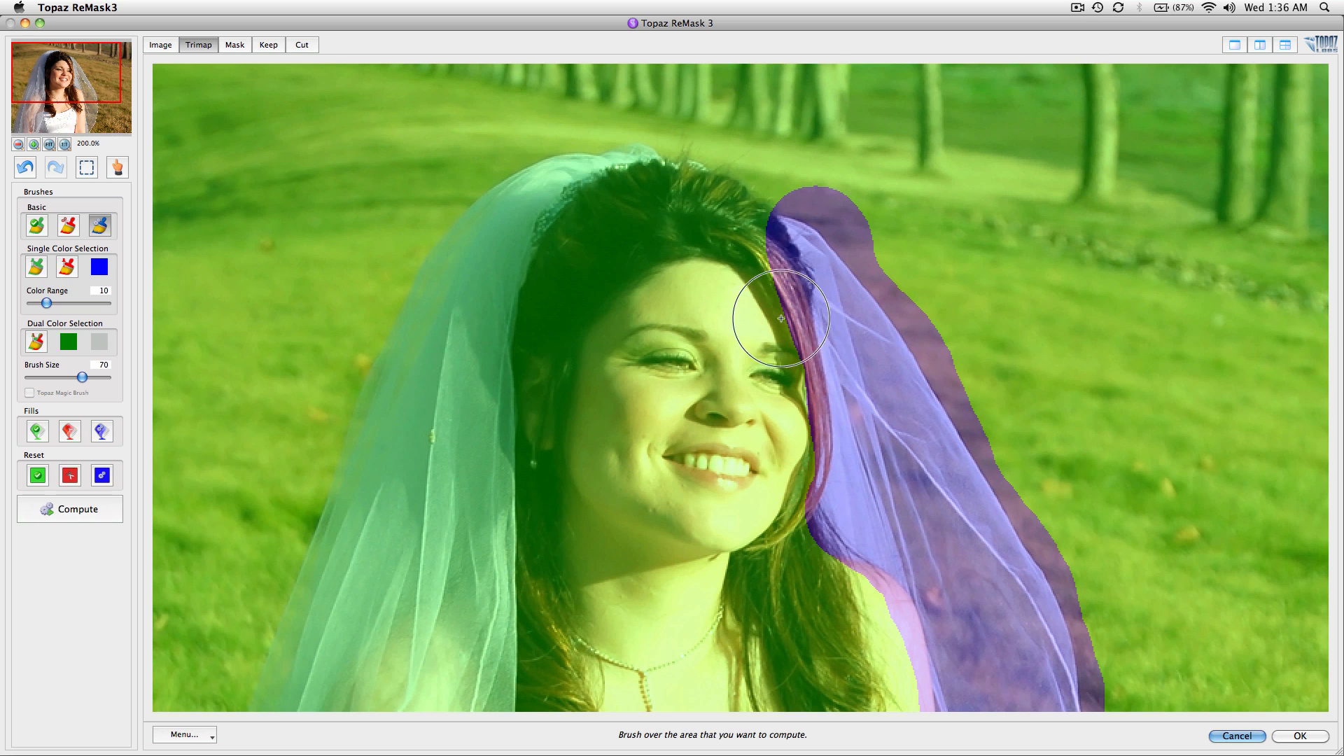
{"action": "key", "text": "bracketleft"}
{"action": "key", "text": "bracketleft"}
{"action": "key", "text": "bracketleft"}
{"action": "key", "text": "bracketleft"}
{"action": "key", "text": "bracketleft"}
{"action": "key", "text": "bracketleft"}
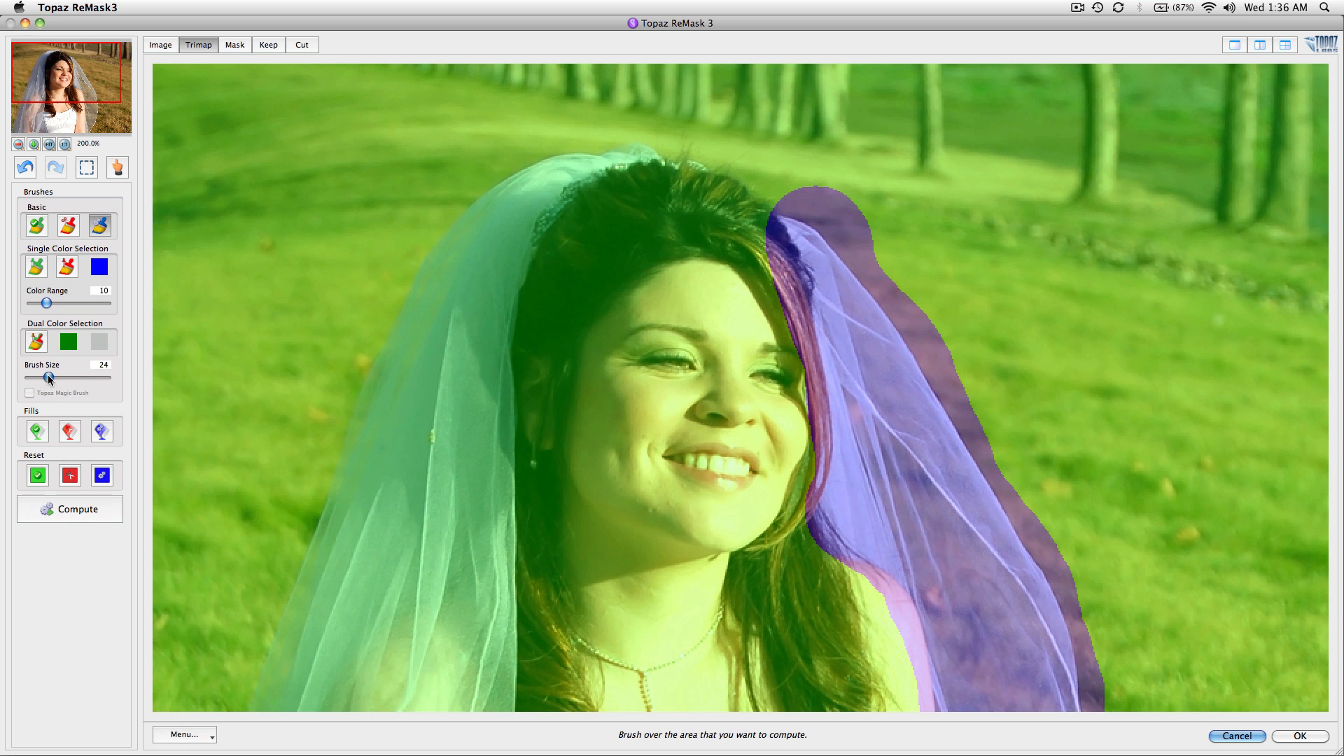
{"action": "left_click_drag", "start_coordinate": [49, 379], "coordinate": [75, 378]}
{"action": "mouse_move", "coordinate": [77, 377]}
{"action": "left_mouse_down"}
{"action": "mouse_move", "coordinate": [33, 378]}
{"action": "mouse_move", "coordinate": [60, 377]}
{"action": "left_mouse_up"}
{"action": "key", "text": "bracketright"}
{"action": "key", "text": "bracketright"}
{"action": "key", "text": "bracketright"}
{"action": "key", "text": "bracketright"}
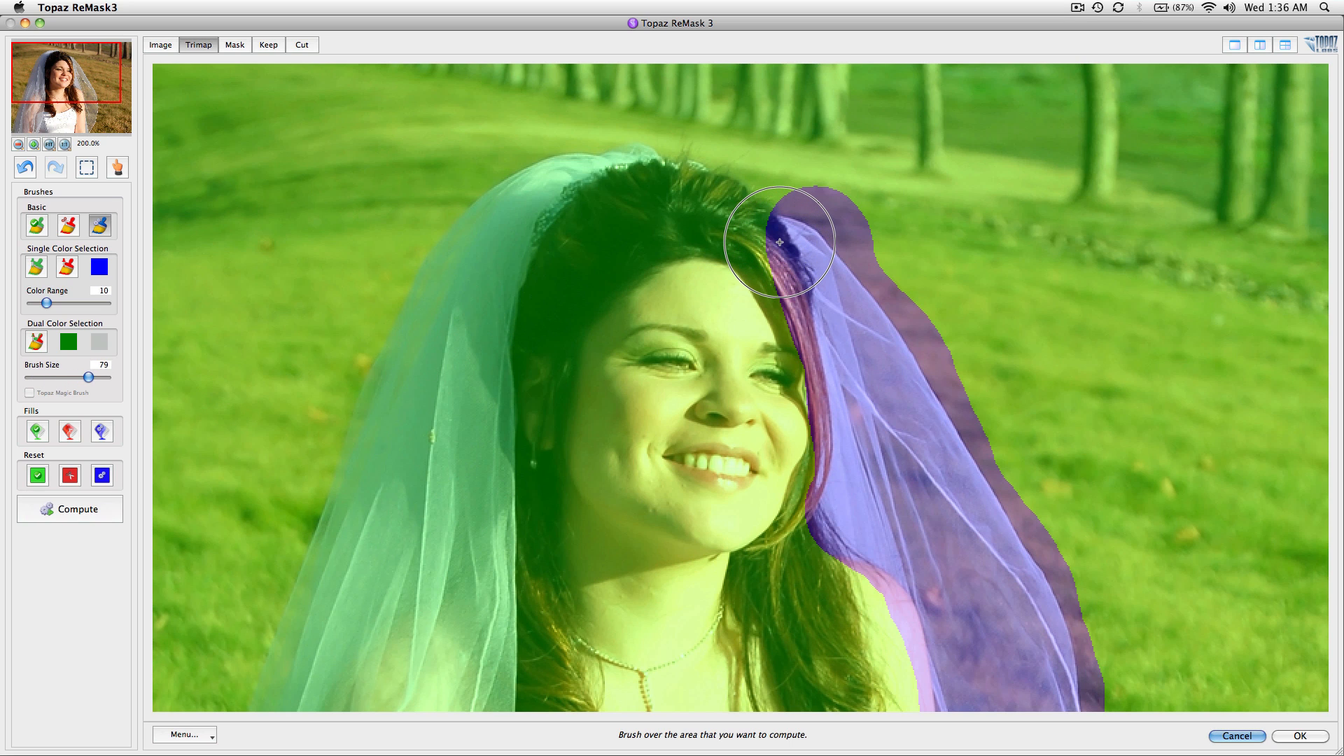
- Paint the hair's top edge as compute with brush size 29, and the upper outer edge of the other veil side with size 39
{"action": "key", "text": "bracketleft"}
{"action": "key", "text": "bracketleft"}
{"action": "key", "text": "bracketleft"}
{"action": "key", "text": "bracketleft"}
{"action": "key", "text": "bracketleft"}
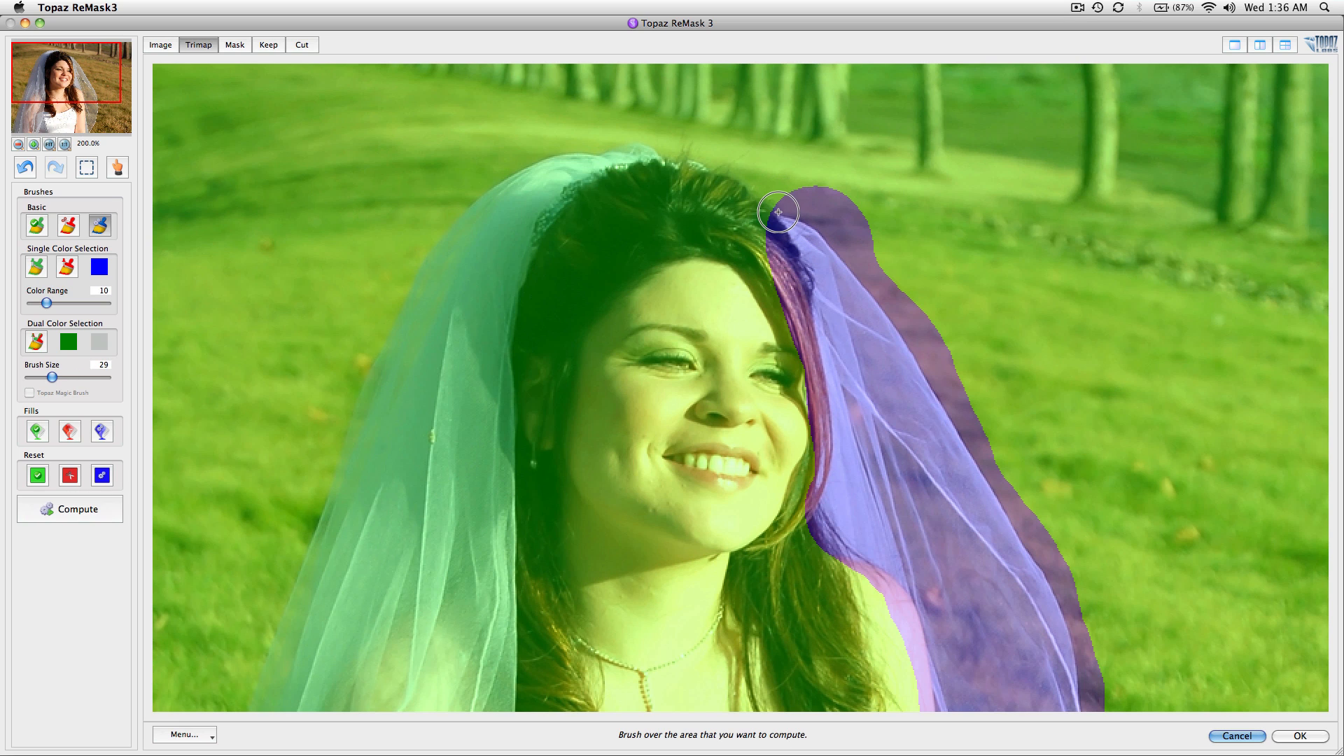
{"action": "mouse_move", "coordinate": [785, 213]}
{"action": "left_mouse_down"}
{"action": "mouse_move", "coordinate": [731, 182]}
{"action": "mouse_move", "coordinate": [738, 167]}
{"action": "mouse_move", "coordinate": [716, 174]}
{"action": "mouse_move", "coordinate": [685, 152]}
{"action": "mouse_move", "coordinate": [667, 167]}
{"action": "mouse_move", "coordinate": [553, 162]}
{"action": "mouse_move", "coordinate": [513, 180]}
{"action": "mouse_move", "coordinate": [647, 161]}
{"action": "mouse_move", "coordinate": [497, 189]}
{"action": "mouse_move", "coordinate": [419, 329]}
{"action": "left_mouse_up"}
{"action": "key", "text": "bracketleft"}
{"action": "key", "text": "bracketright"}
{"action": "key", "text": "bracketright"}
{"action": "key", "text": "bracketright"}
{"action": "scroll", "coordinate": [419, 329], "scroll_direction": "down", "scroll_amount": 5}
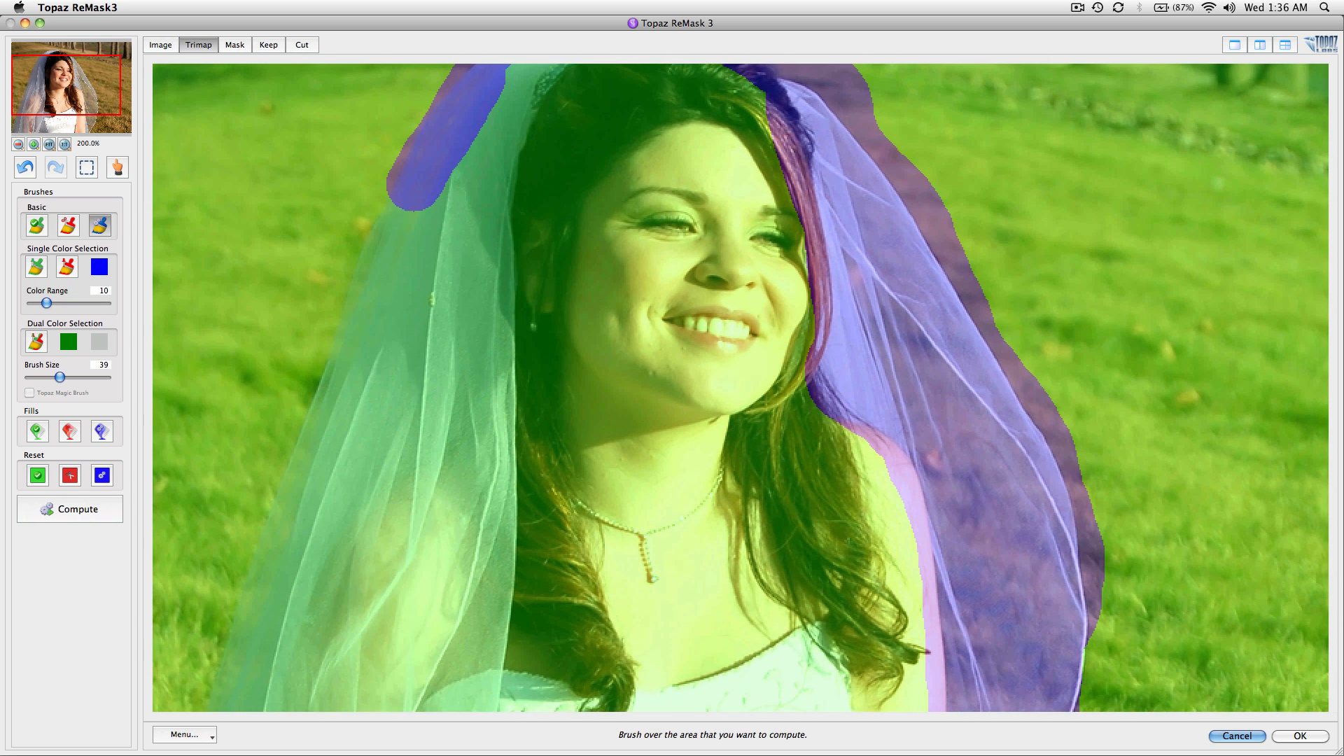
- Continue the compute stroke along the veil's outer left edge down to the bottom of the photo
{"action": "mouse_move", "coordinate": [413, 192]}
{"action": "left_mouse_down"}
{"action": "mouse_move", "coordinate": [370, 259]}
{"action": "mouse_move", "coordinate": [335, 406]}
{"action": "mouse_move", "coordinate": [335, 383]}
{"action": "mouse_move", "coordinate": [235, 654]}
{"action": "left_mouse_up"}
{"action": "scroll", "coordinate": [534, 366], "scroll_direction": "down", "scroll_amount": 5}
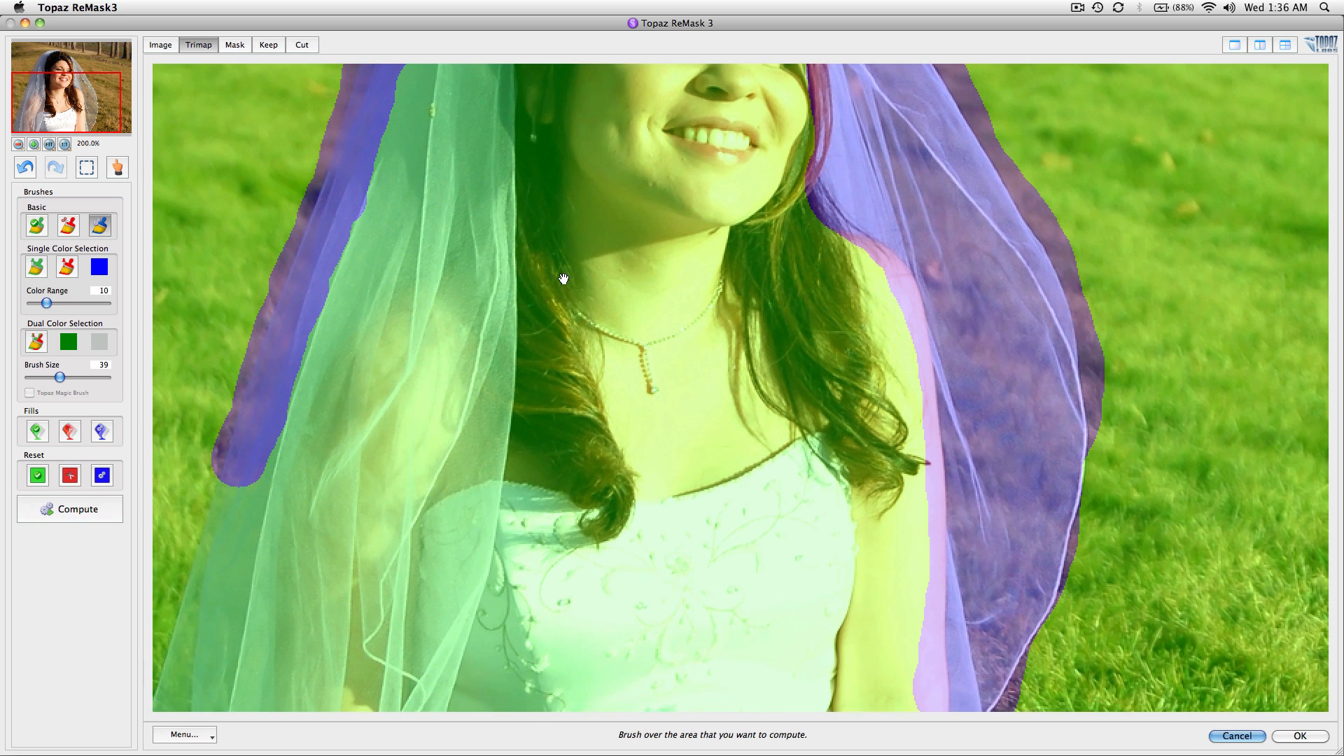
{"action": "scroll", "coordinate": [306, 450], "scroll_direction": "left", "scroll_amount": 1}
{"action": "mouse_move", "coordinate": [233, 465]}
{"action": "left_mouse_down"}
{"action": "mouse_move", "coordinate": [180, 621]}
{"action": "mouse_move", "coordinate": [165, 729]}
{"action": "left_mouse_up"}
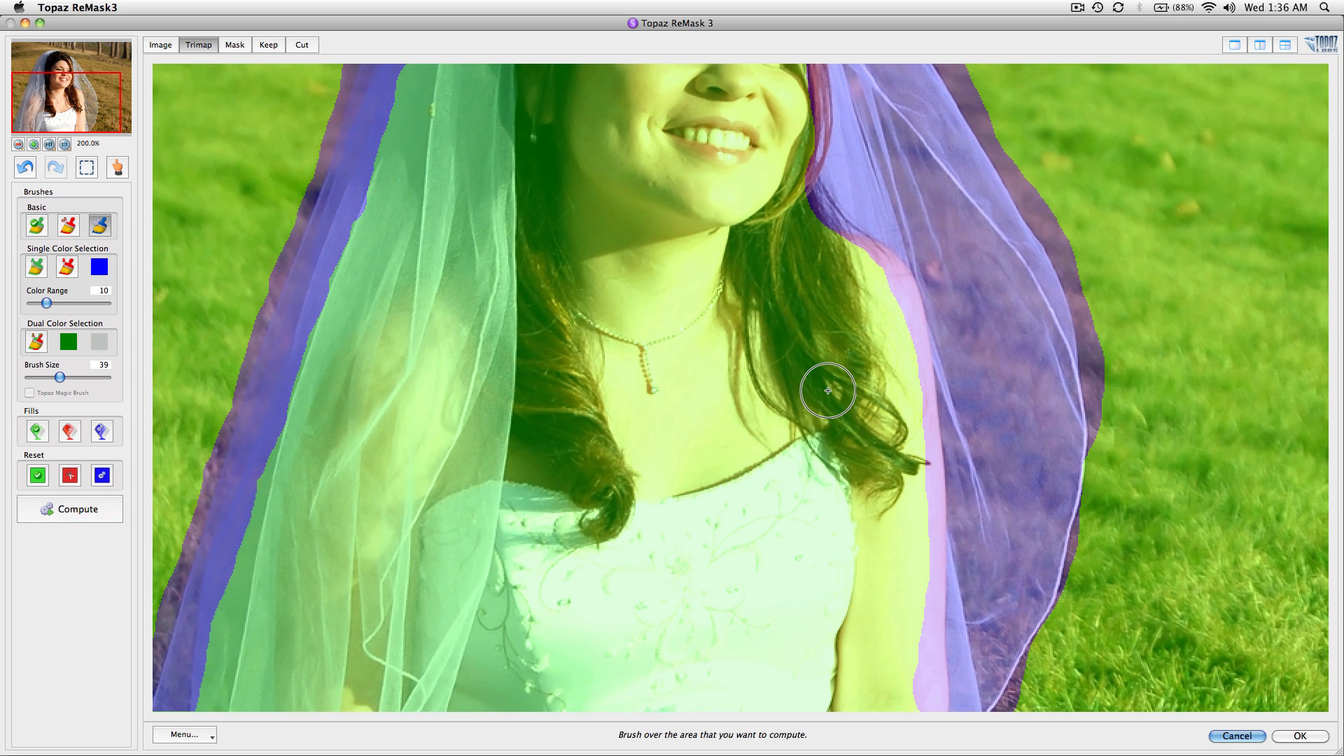
{"action": "key", "text": "super+minus"}
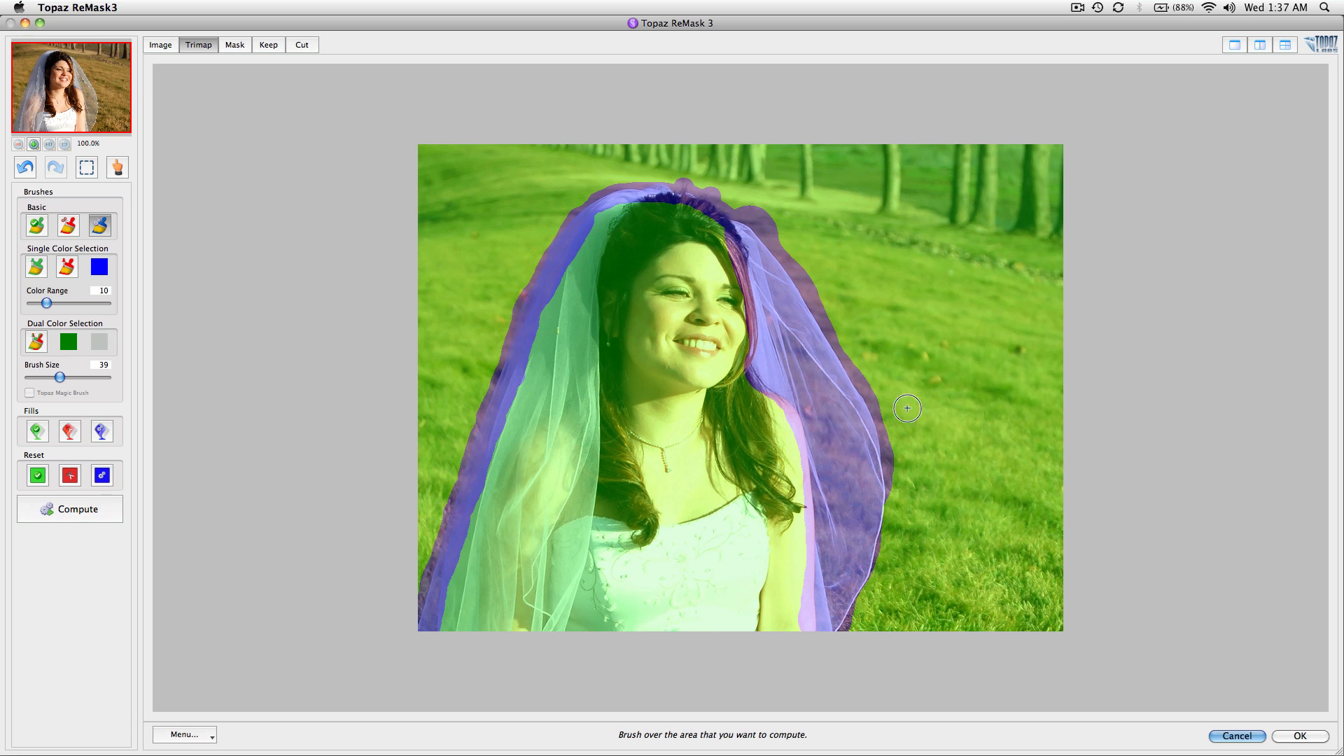
- Fill the grassy background around the bride as cut and compute the mask
{"action": "left_click", "coordinate": [70, 431]}
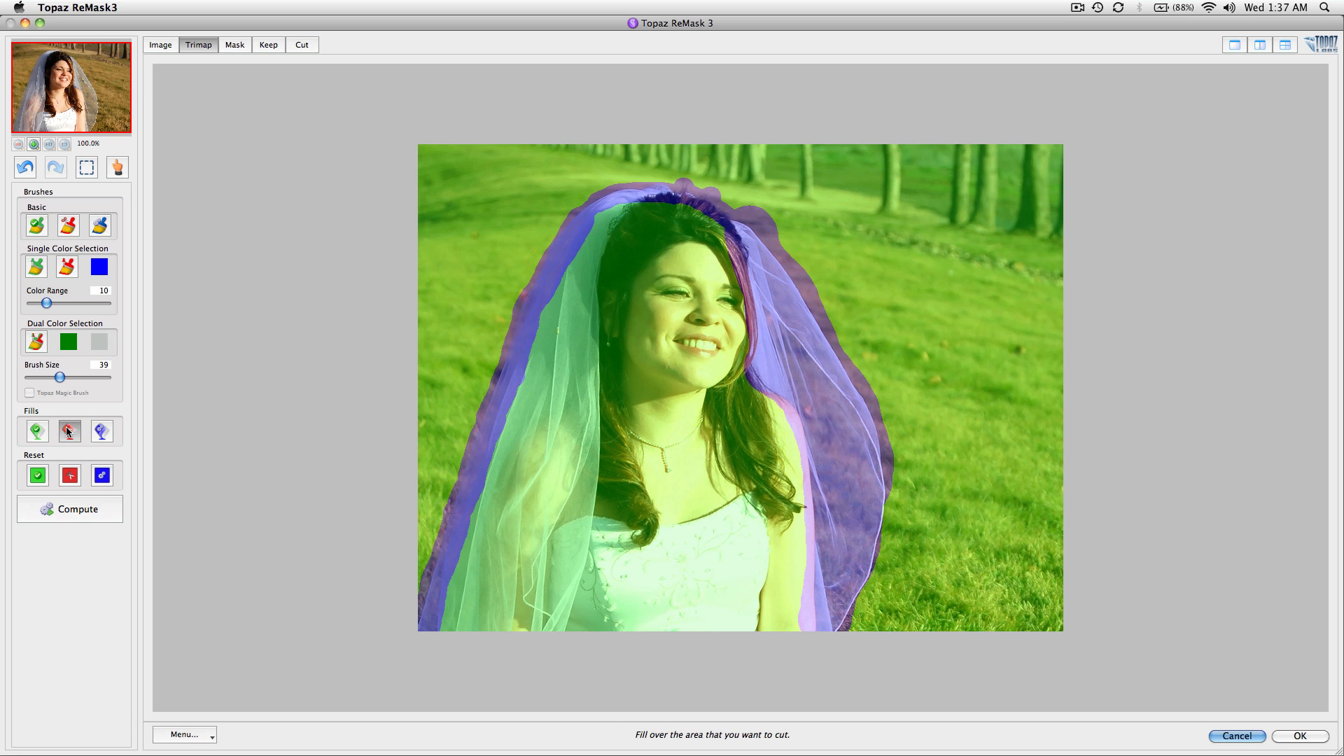
{"action": "left_click", "coordinate": [481, 254]}
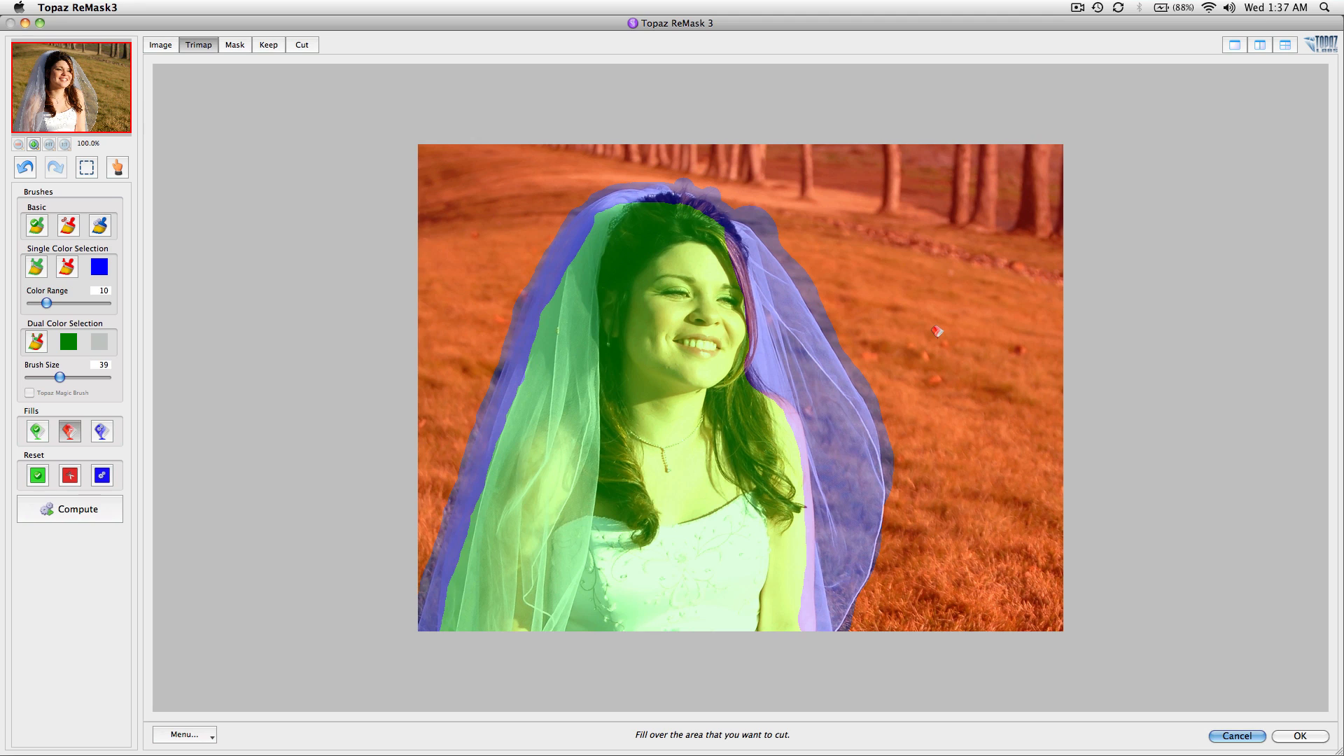
{"action": "left_click", "coordinate": [59, 513]}
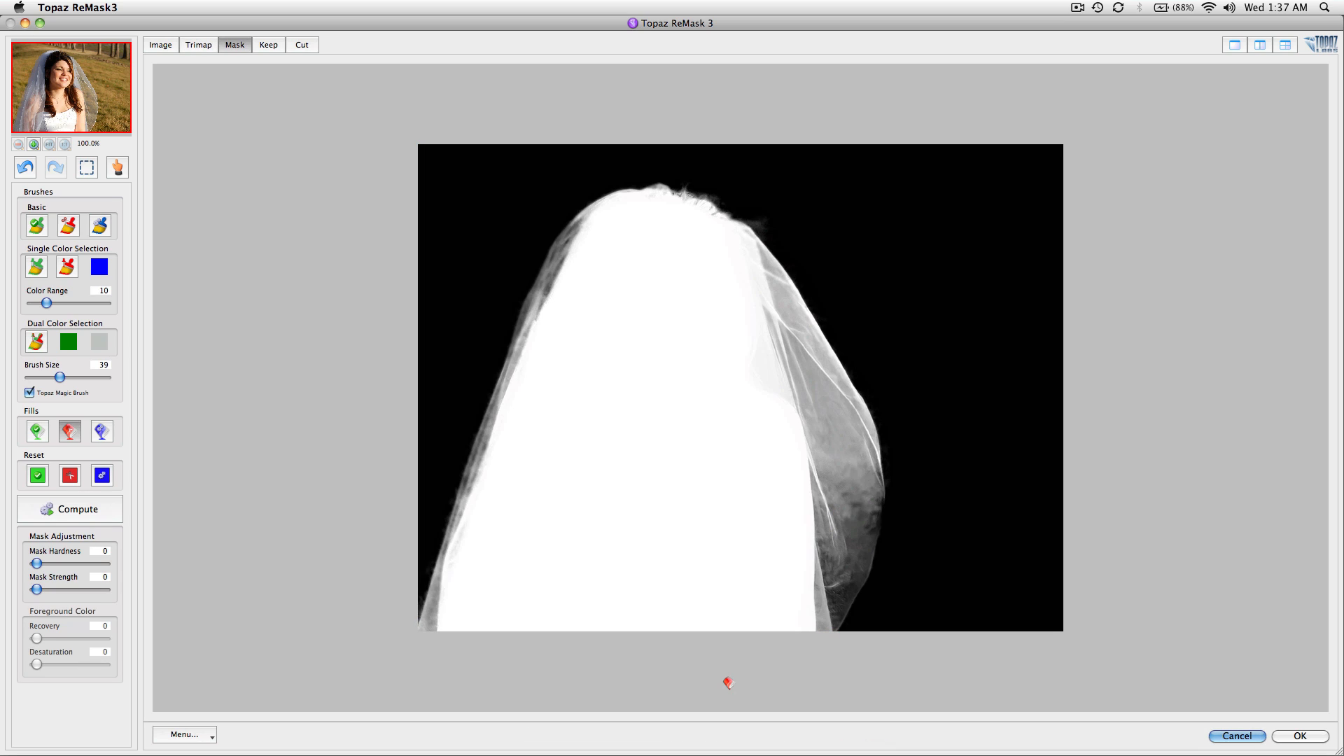
- Switch to a two-pane view comparing the original image with the Keep result
{"action": "left_click", "coordinate": [1261, 44]}
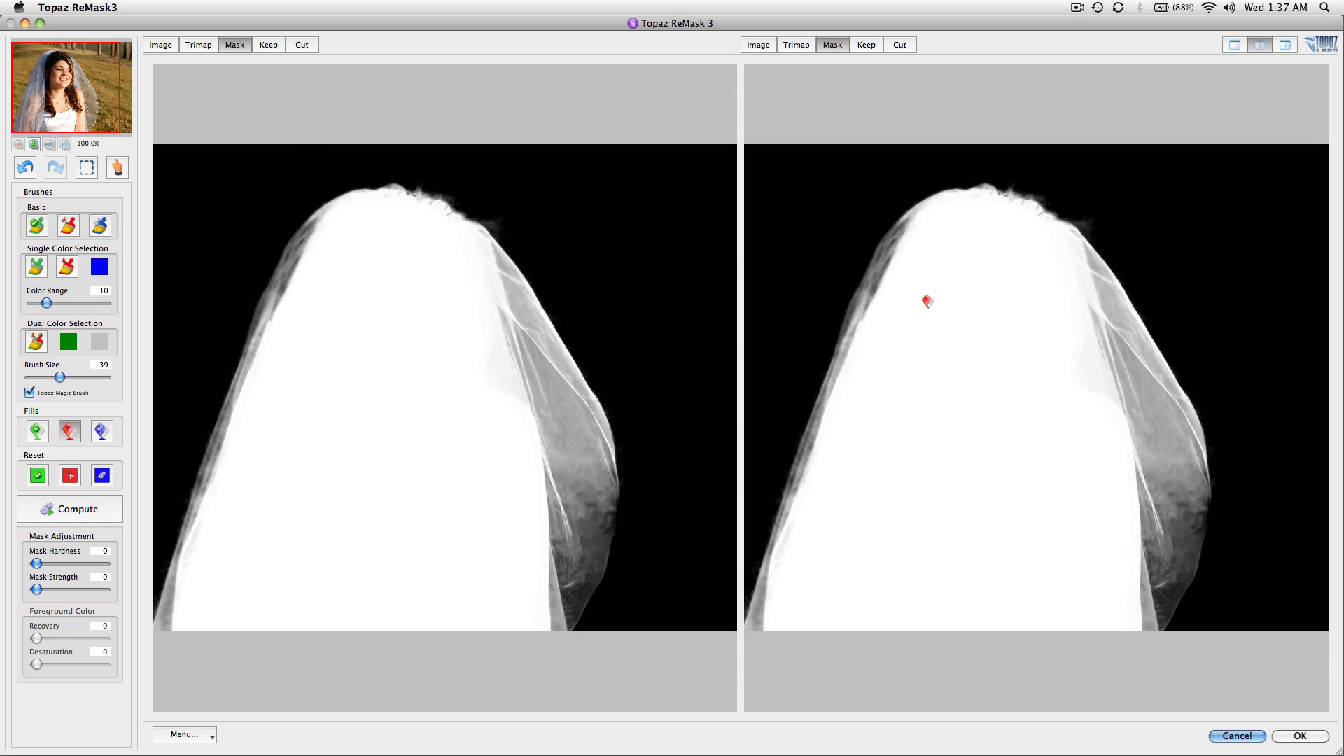
{"action": "left_click", "coordinate": [161, 45]}
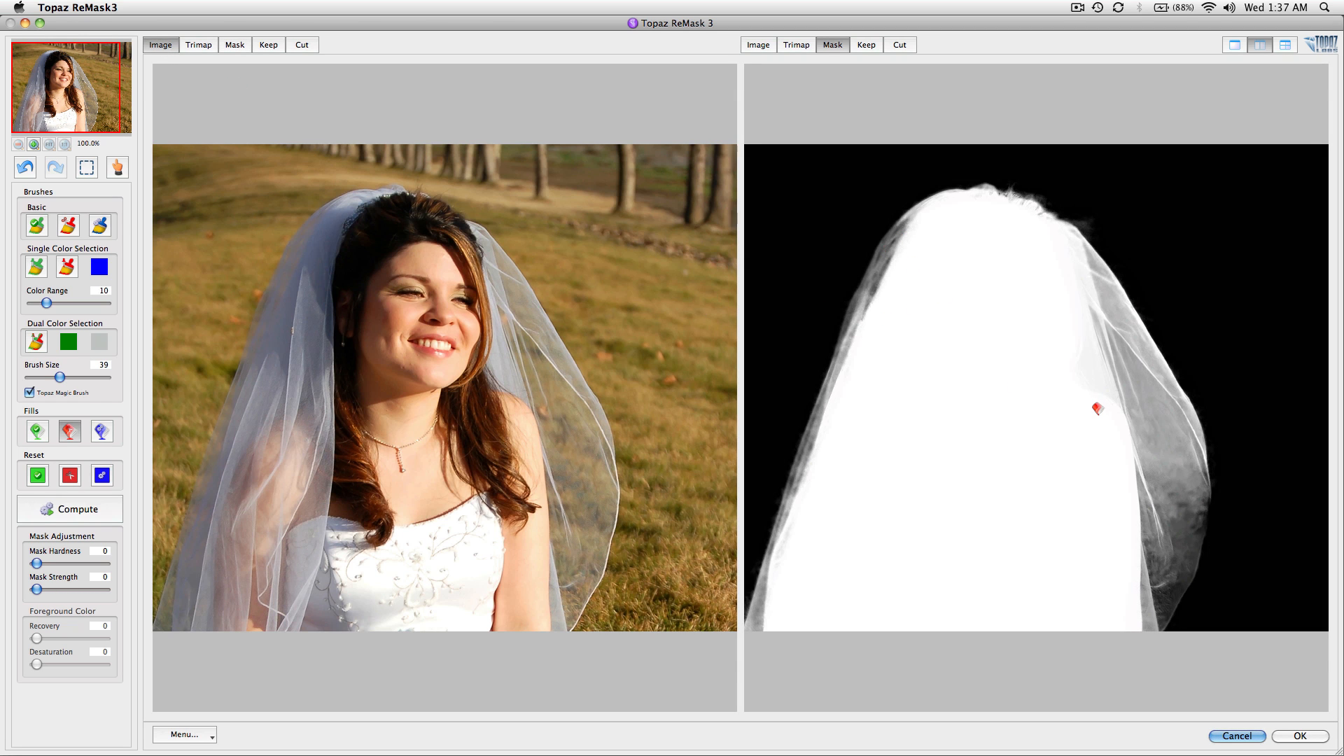
{"action": "left_click", "coordinate": [867, 45]}
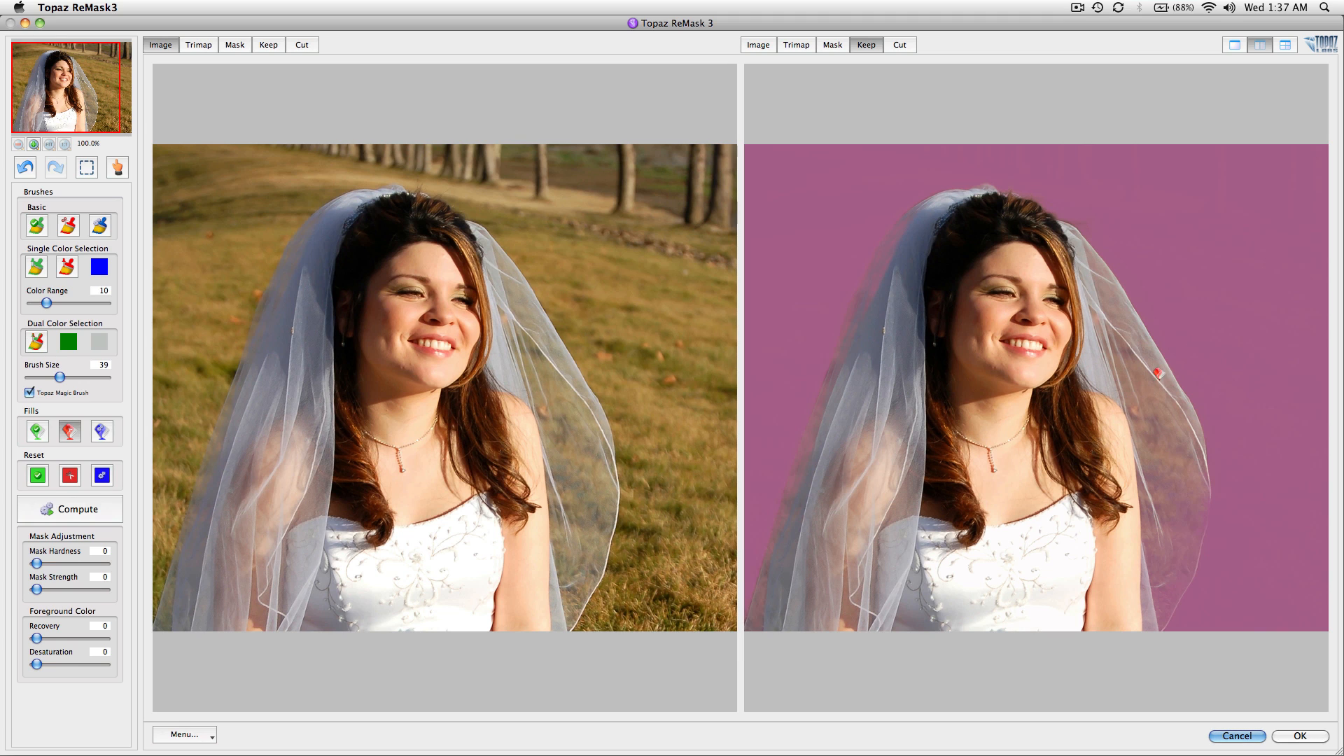
- Change the preview background color to a medium grey by darkening the color in the color picker
{"action": "left_click", "coordinate": [183, 735]}
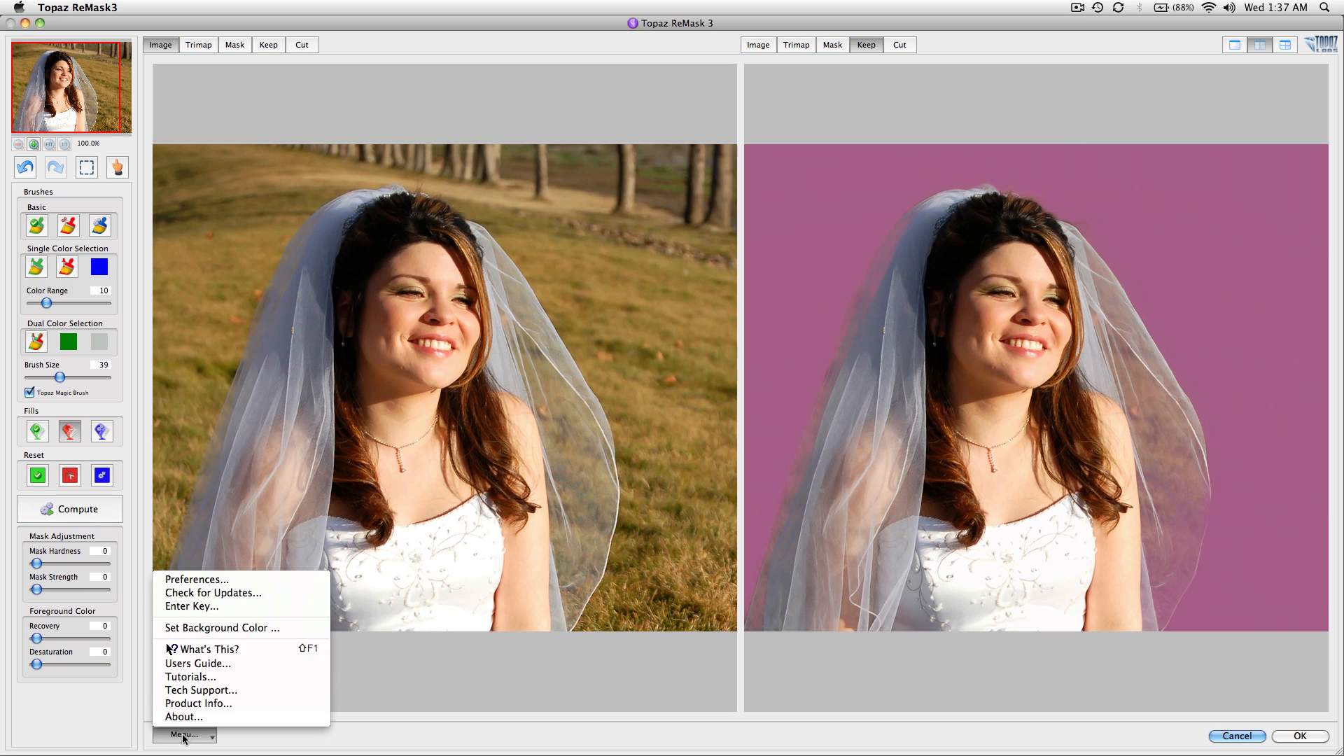
{"action": "left_click", "coordinate": [204, 629]}
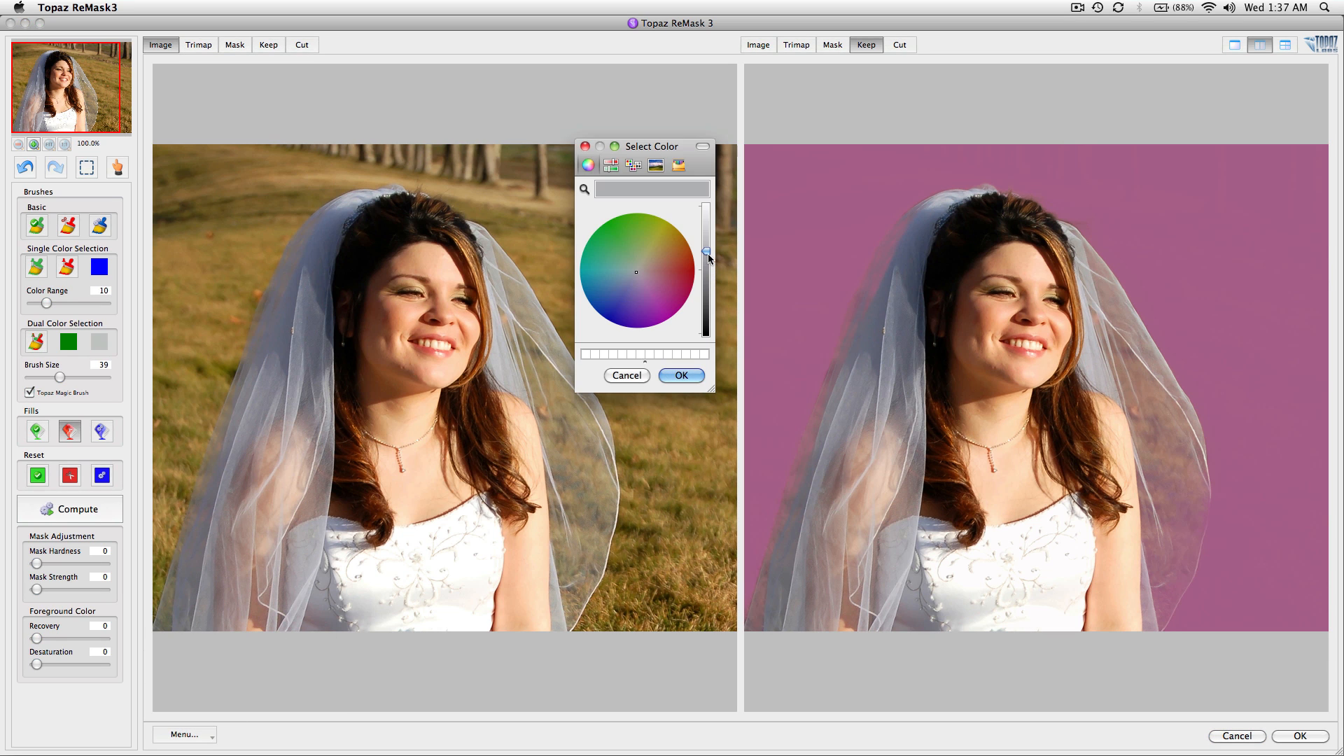
{"action": "left_click_drag", "start_coordinate": [707, 257], "coordinate": [708, 267]}
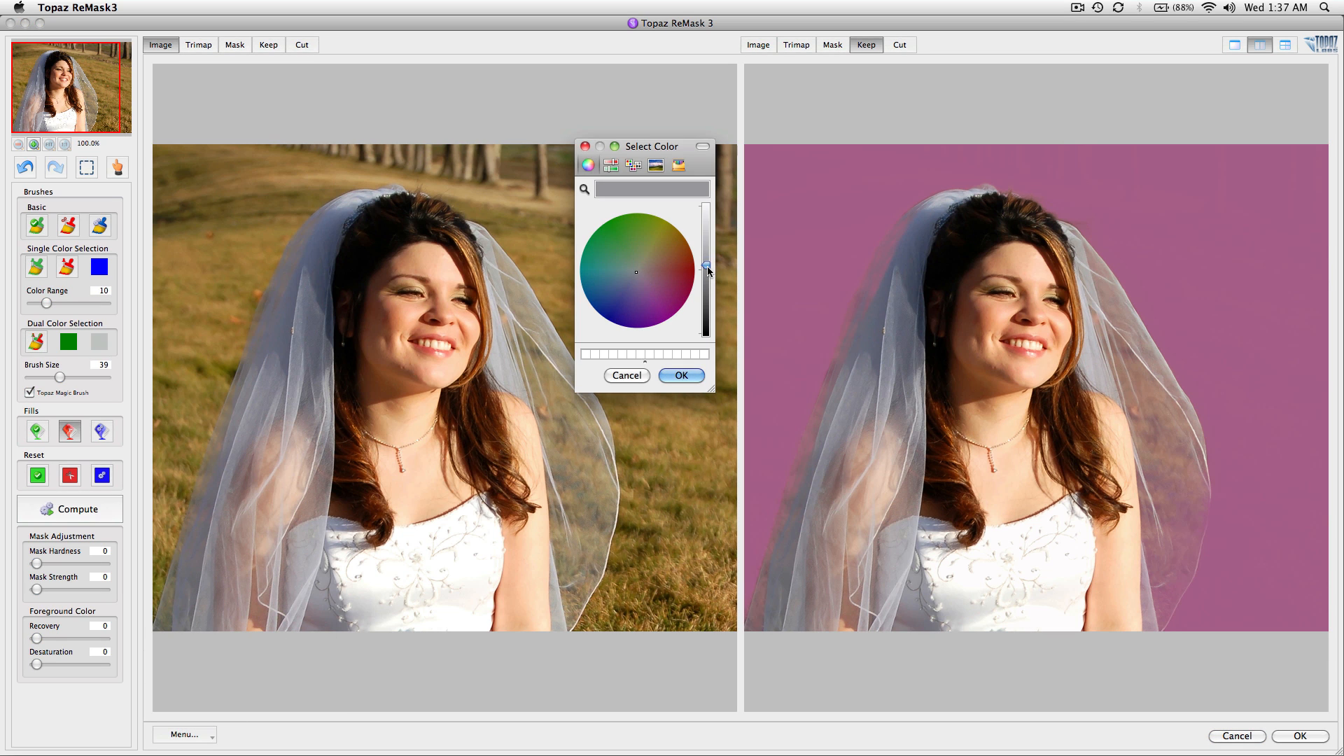
{"action": "left_click", "coordinate": [666, 376]}
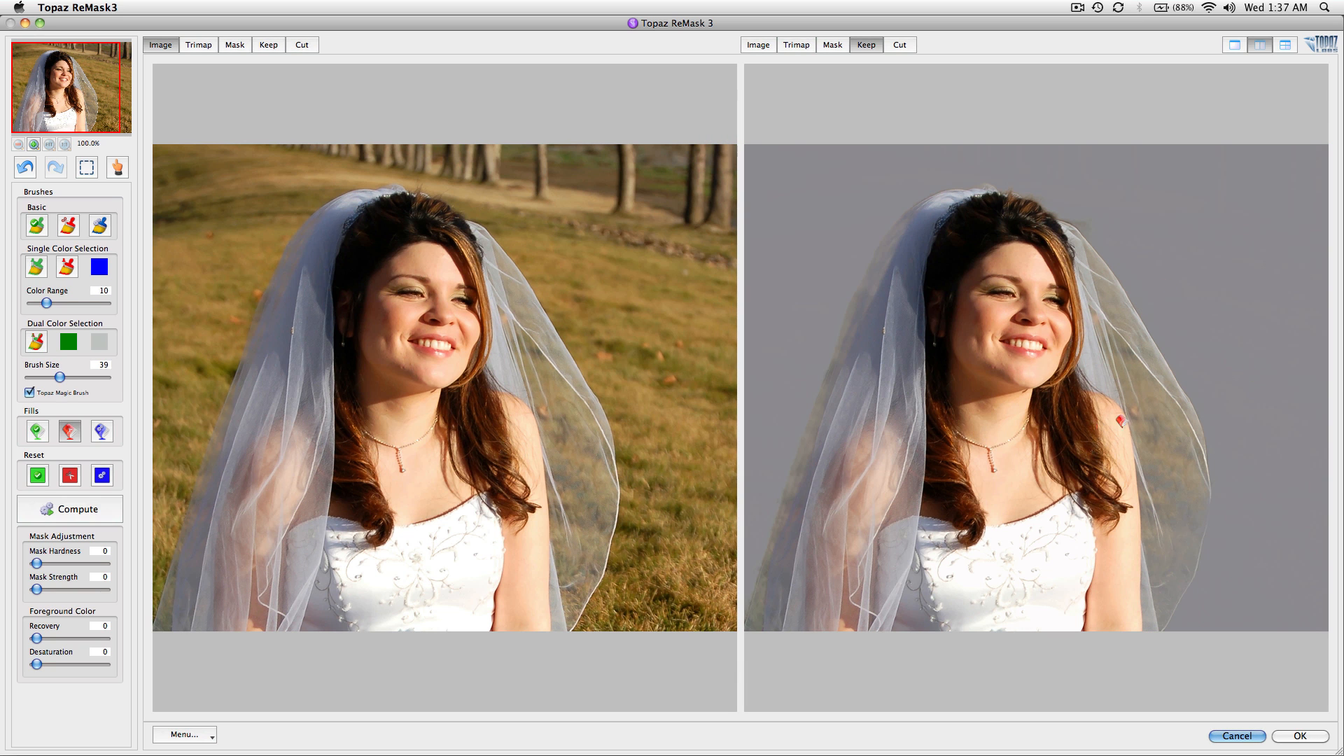
- Change the preview background color to a dark grey by lowering the brightness in the color picker
{"action": "scroll", "coordinate": [1122, 409], "scroll_direction": "up", "scroll_amount": 1}
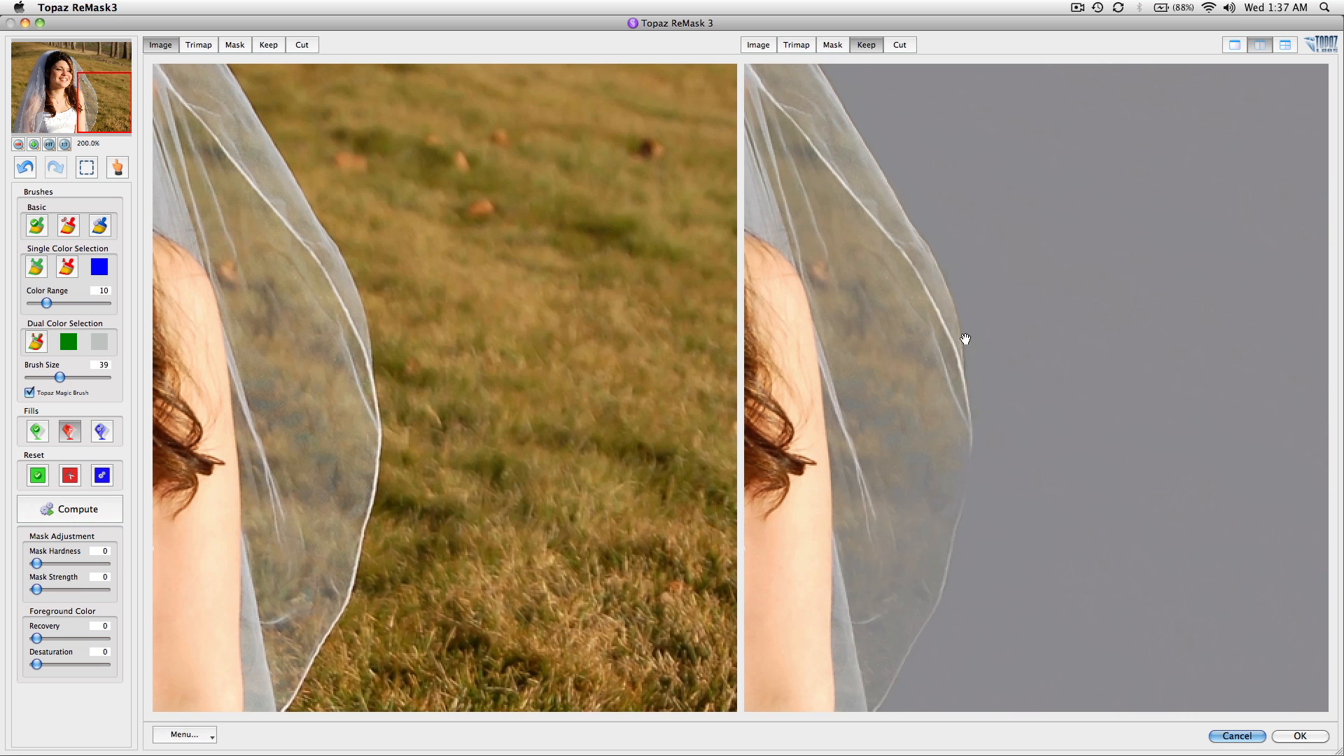
{"action": "left_click_drag", "start_coordinate": [967, 336], "coordinate": [1132, 384]}
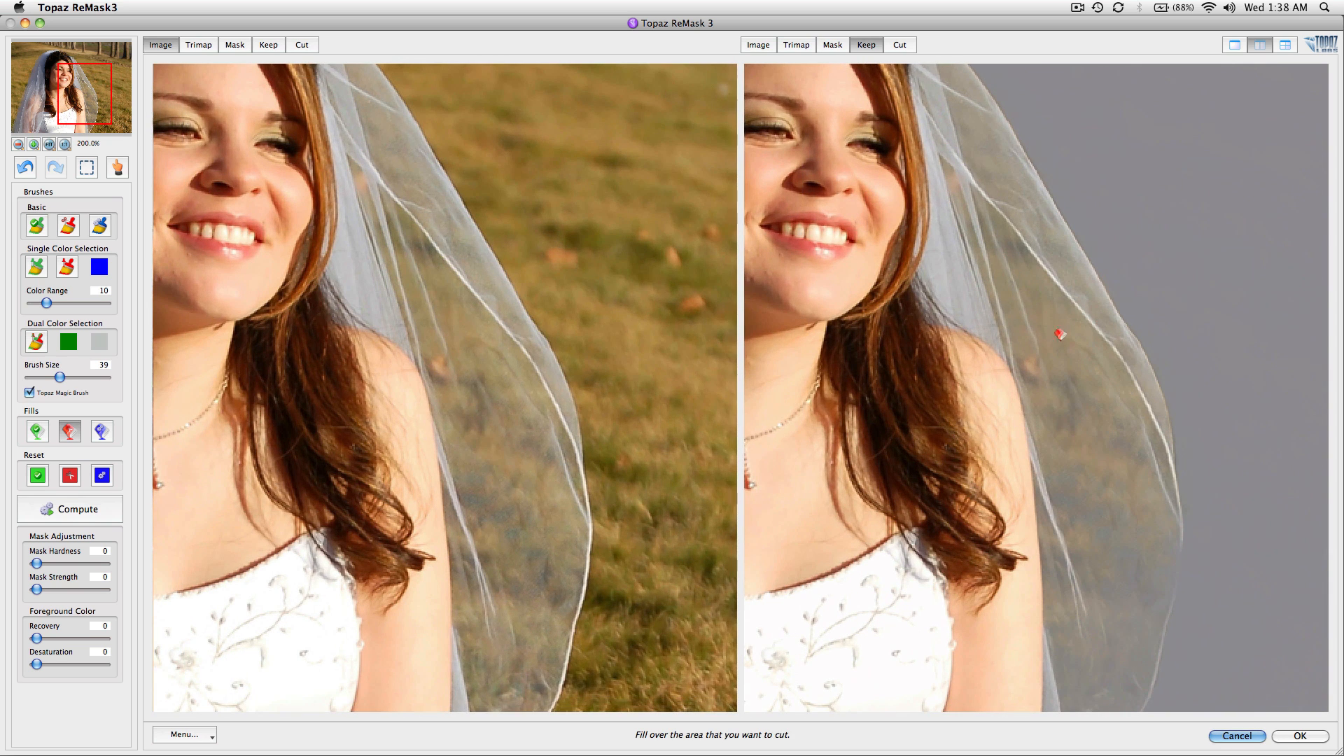
{"action": "left_click", "coordinate": [196, 736]}
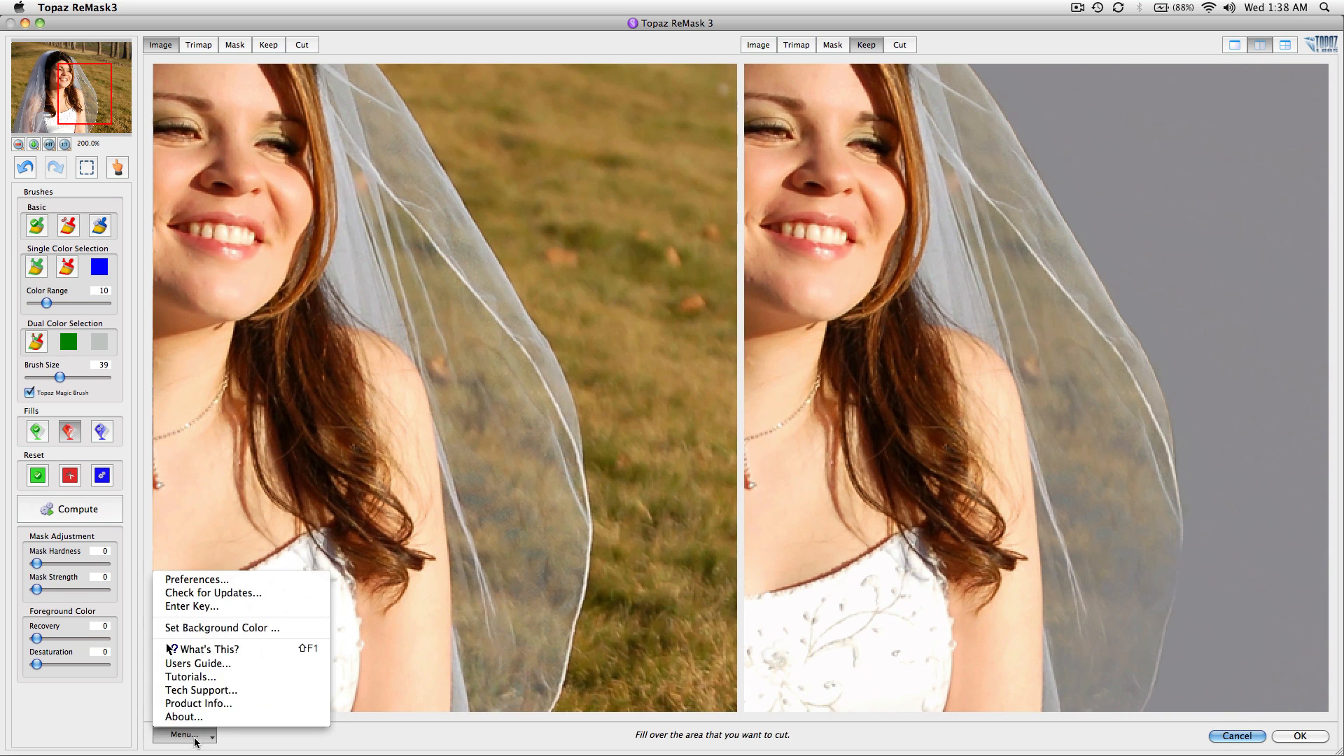
{"action": "left_click", "coordinate": [213, 628]}
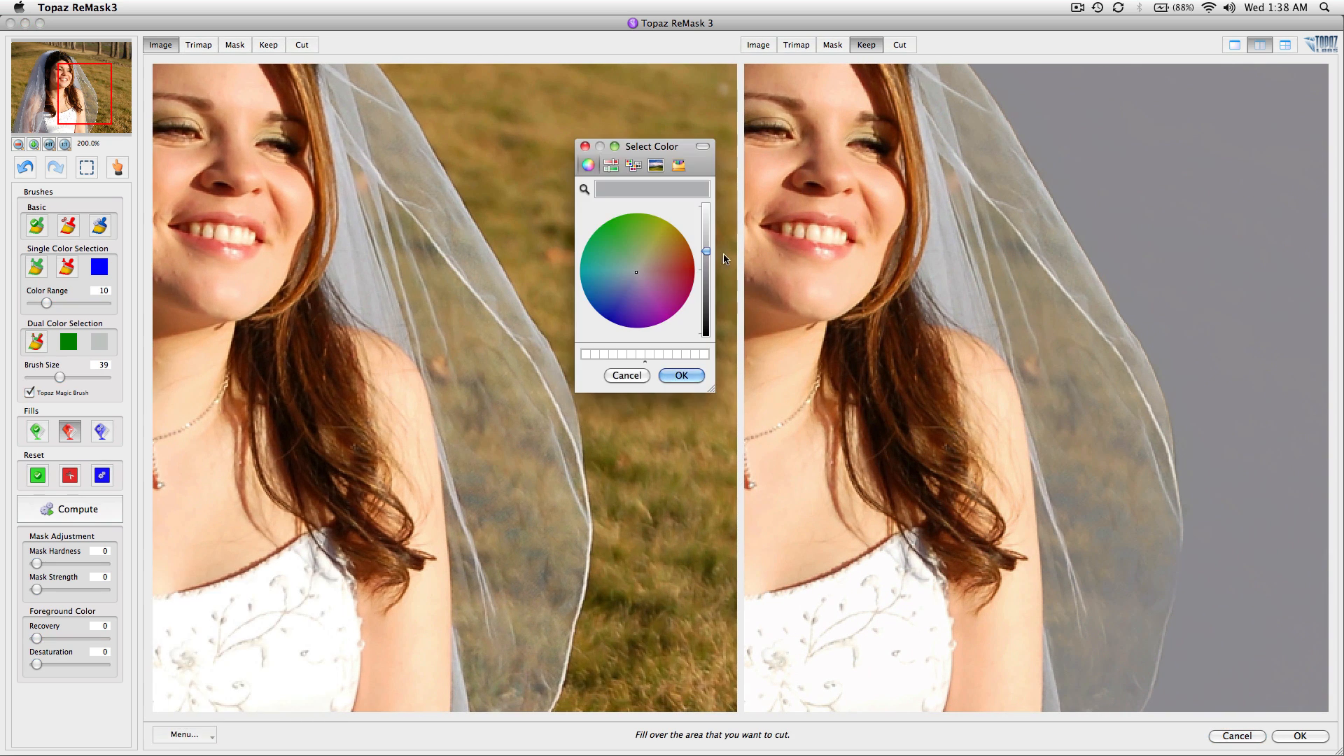
{"action": "left_click_drag", "start_coordinate": [706, 256], "coordinate": [707, 298]}
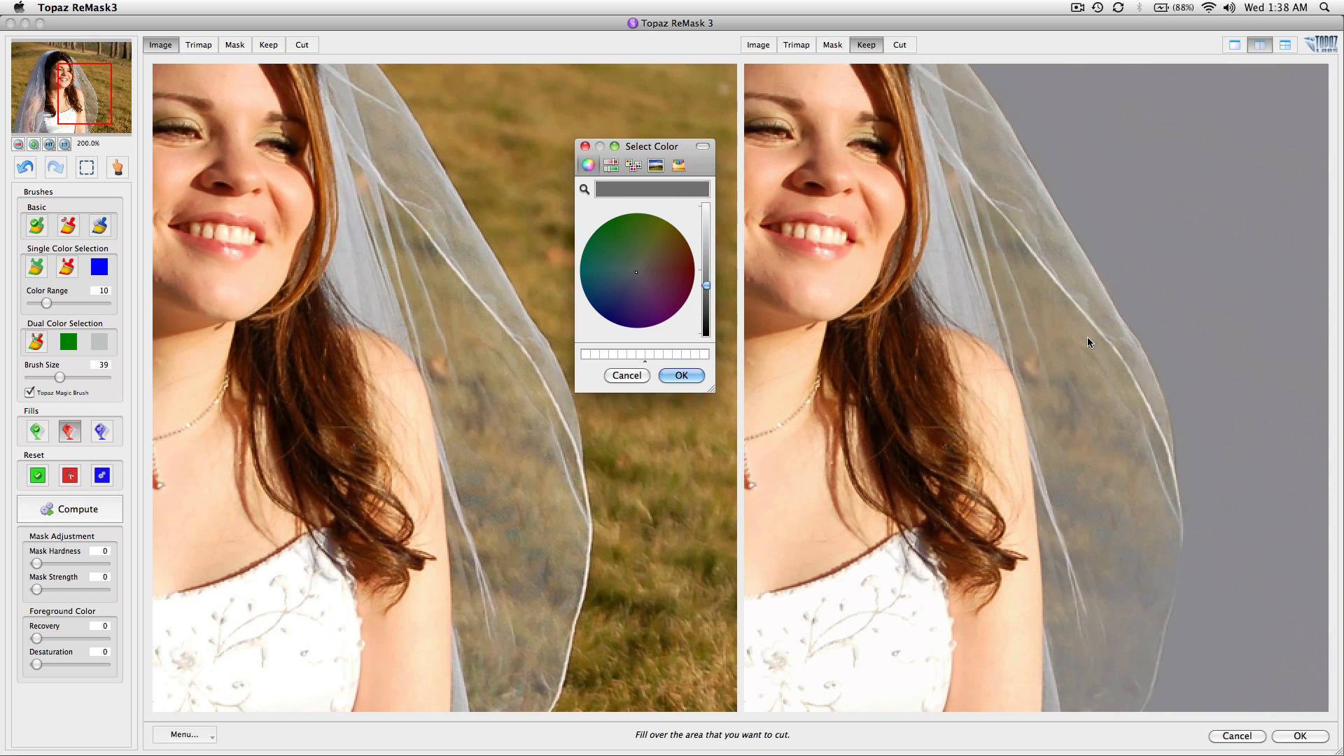
{"action": "left_click", "coordinate": [693, 374]}
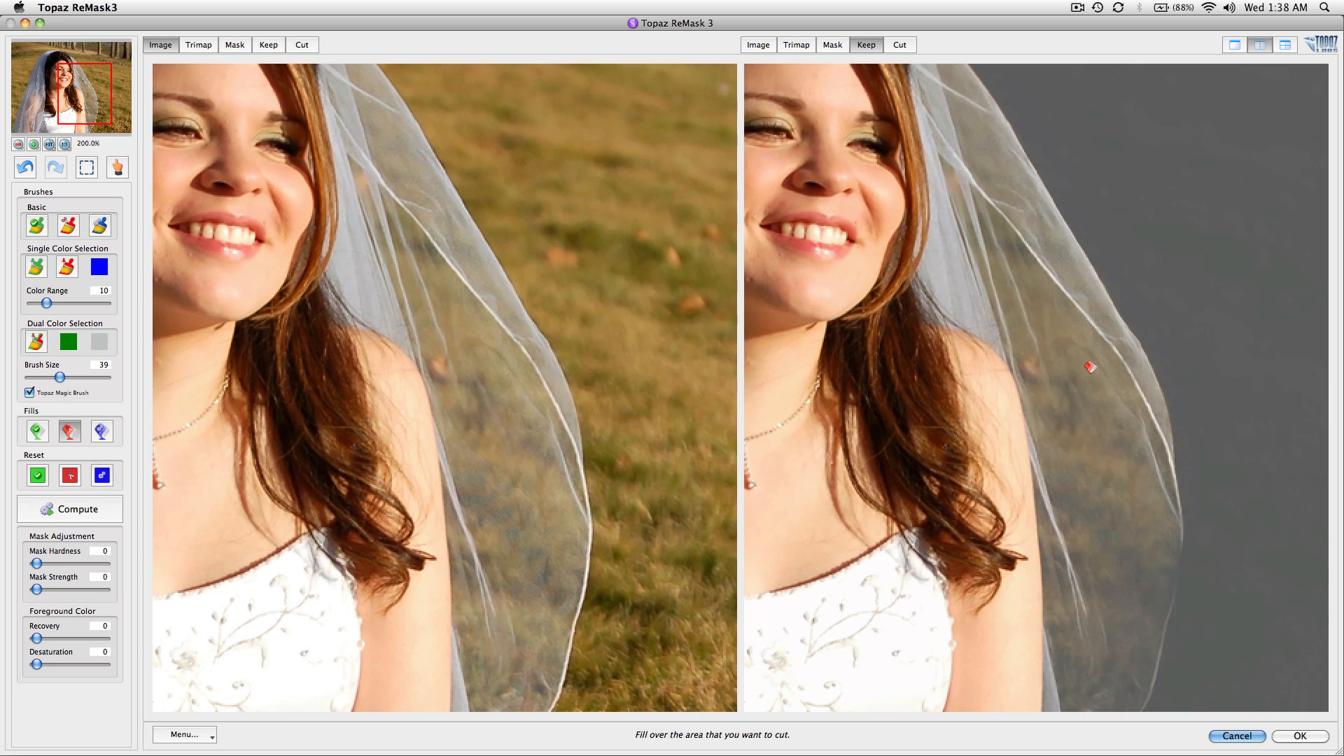
- Set up the Dual Color Selection brush with the white veil edge as foreground color and the adjacent grass as background color
{"action": "scroll", "coordinate": [1051, 383], "scroll_direction": "up", "scroll_amount": 3}
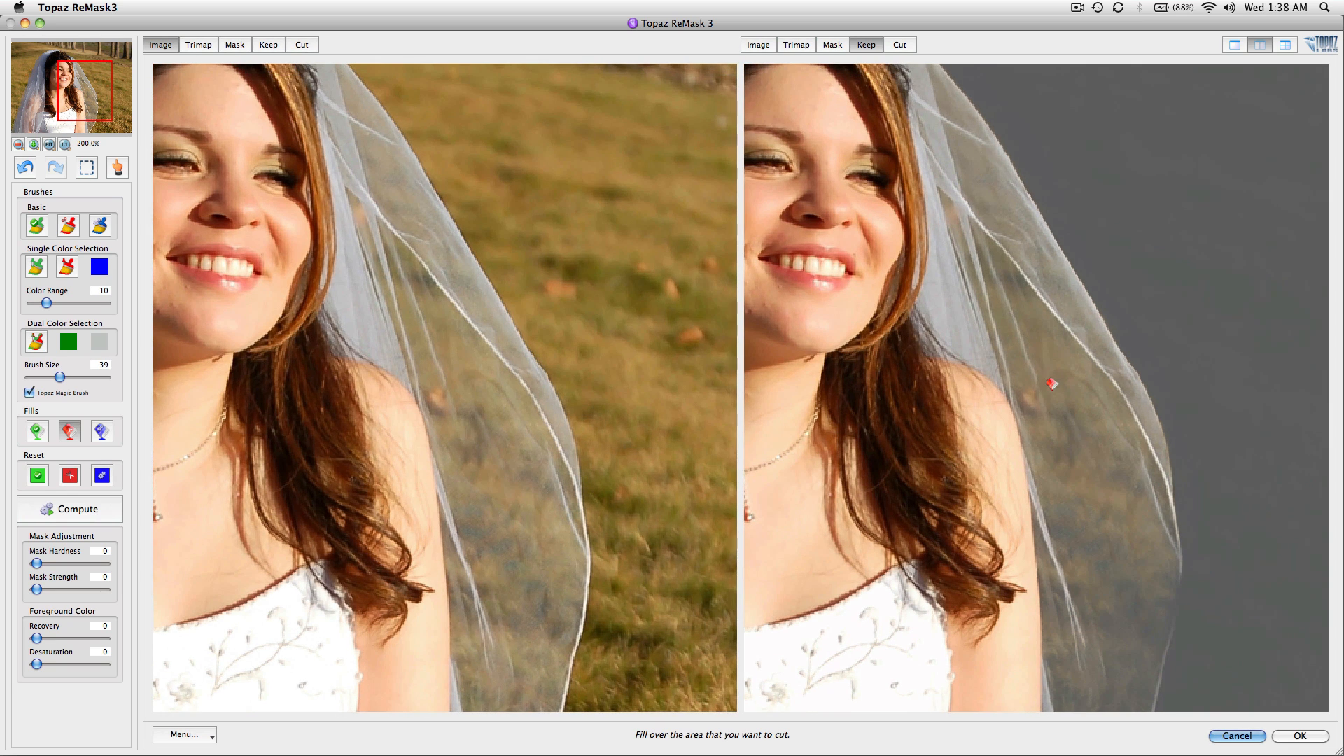
{"action": "scroll", "coordinate": [1051, 383], "scroll_direction": "up", "scroll_amount": 2}
{"action": "left_click_drag", "start_coordinate": [859, 315], "coordinate": [1128, 412]}
{"action": "scroll", "coordinate": [1129, 411], "scroll_direction": "down", "scroll_amount": 1}
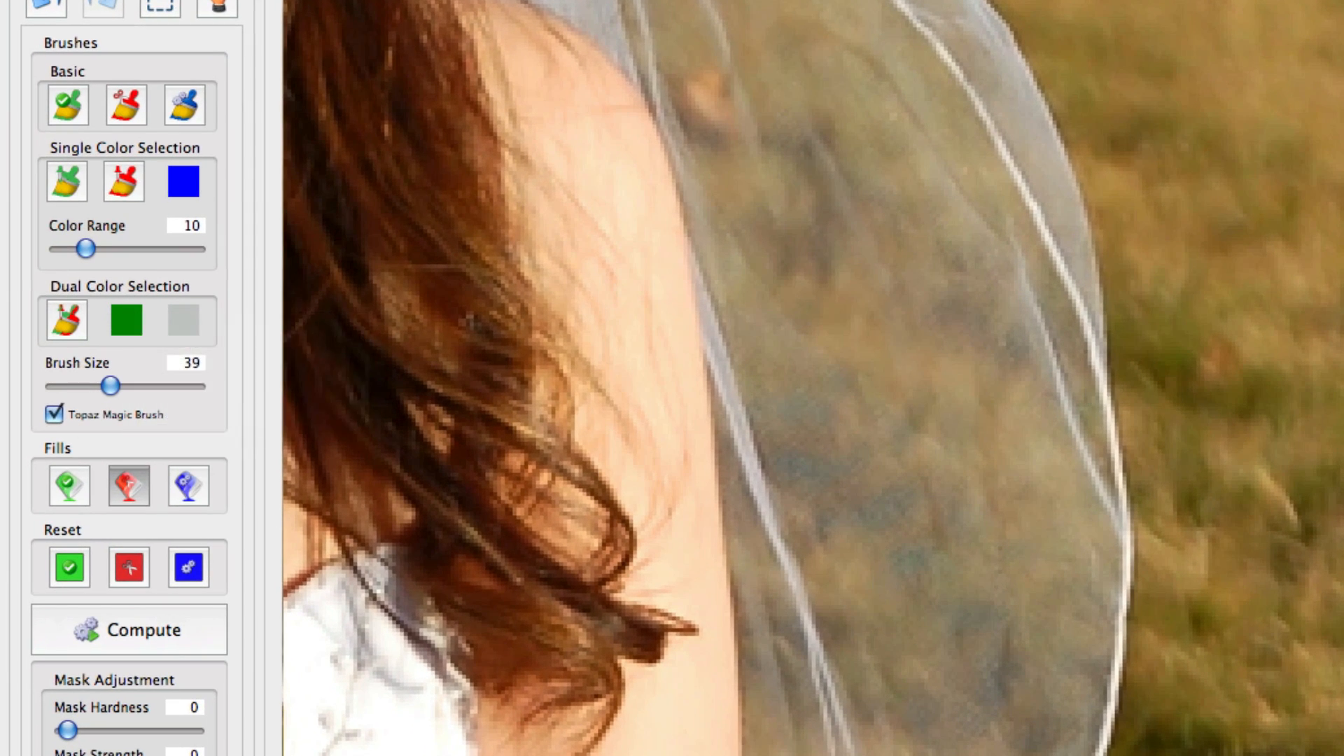
{"action": "scroll", "coordinate": [947, 390], "scroll_direction": "up", "scroll_amount": 3}
{"action": "left_click_drag", "start_coordinate": [841, 392], "coordinate": [789, 360]}
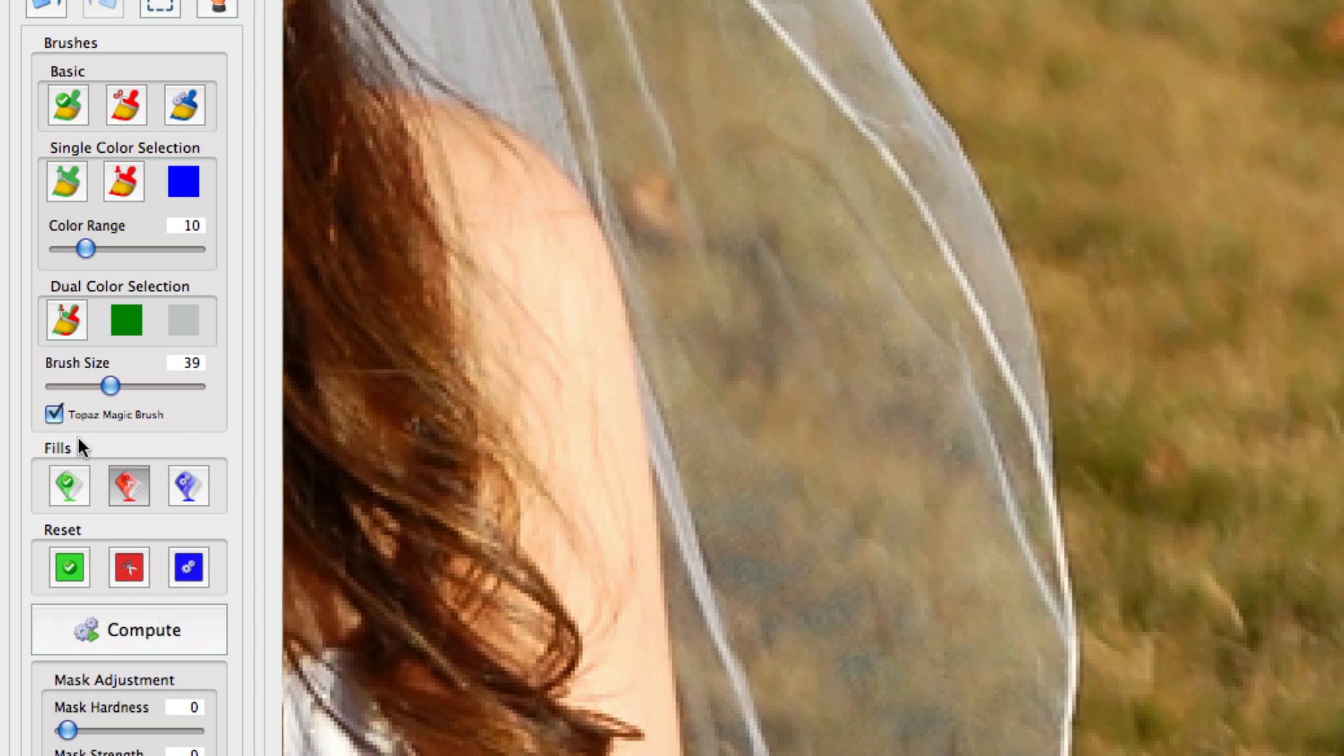
{"action": "left_click", "coordinate": [67, 323]}
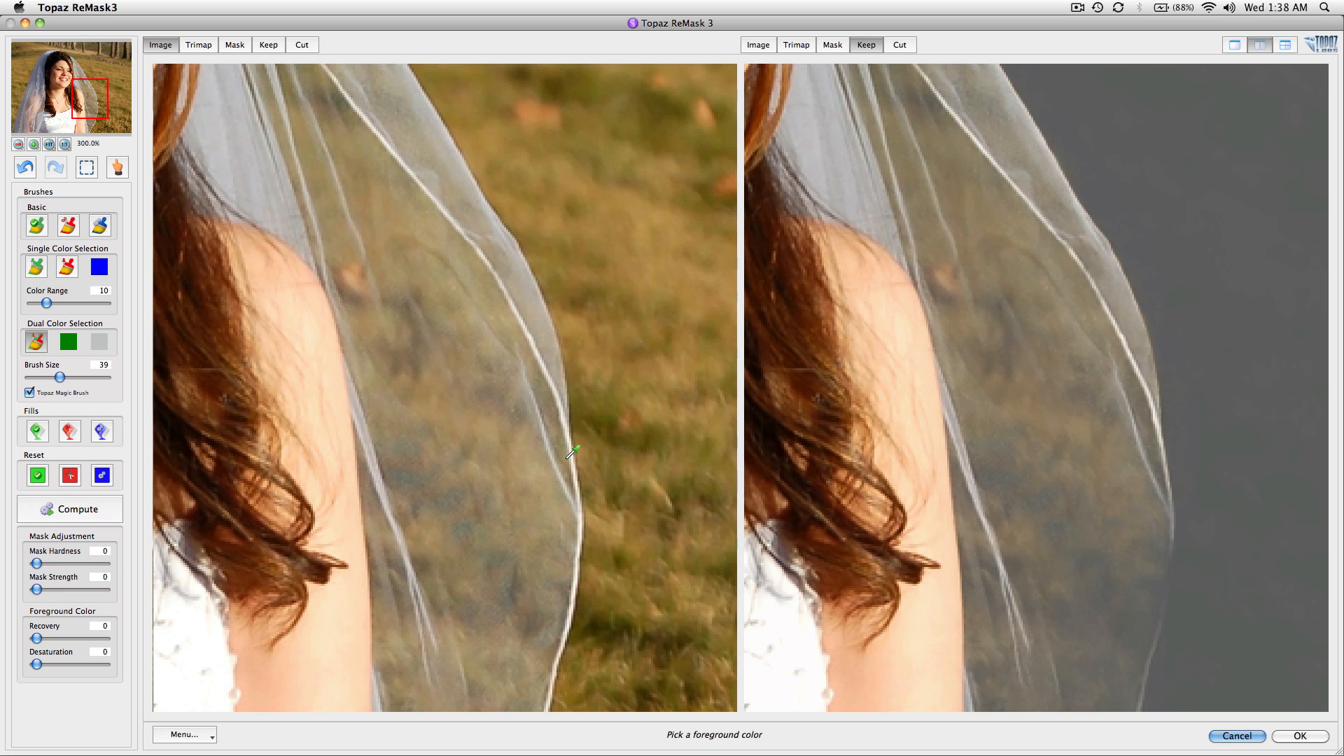
{"action": "left_click", "coordinate": [569, 415]}
{"action": "left_click", "coordinate": [583, 402]}
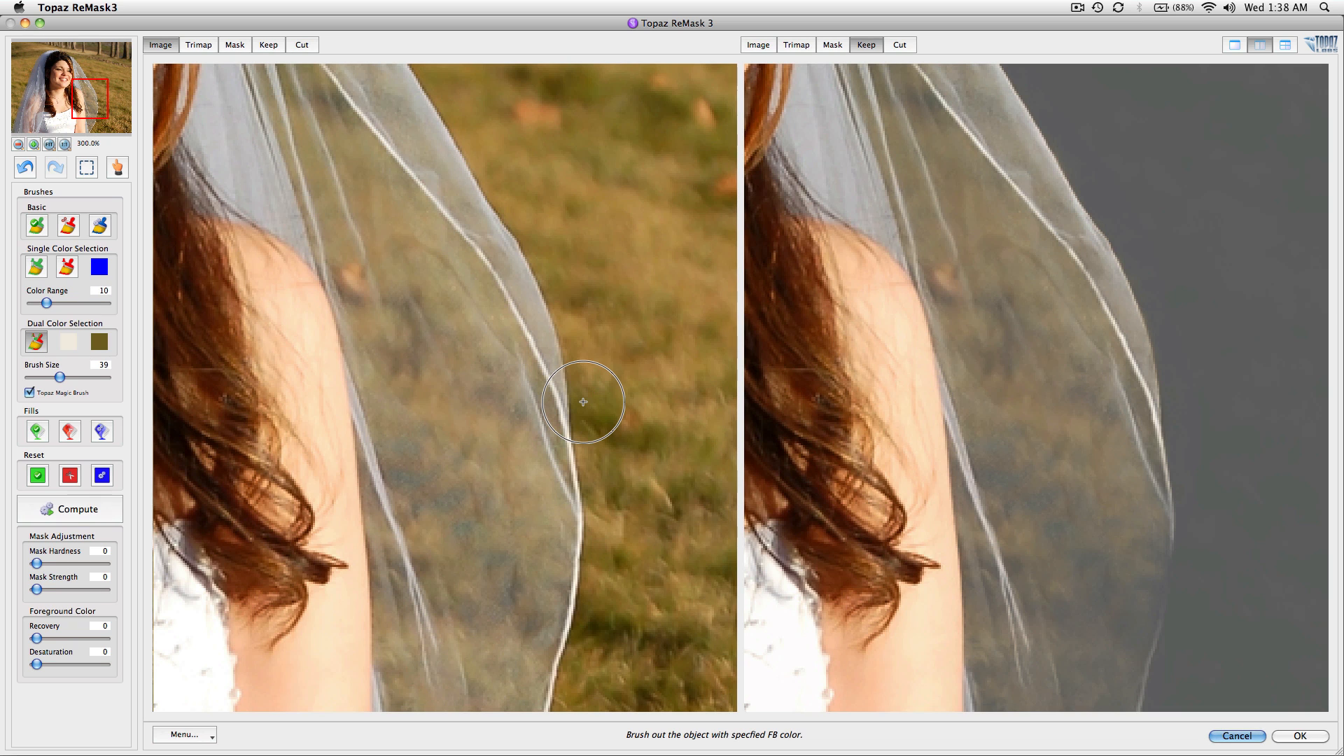
- Enlarge the brush to size 79 and brush the dual color selection over the transparent veil beside the bride's arm and its outer edge
{"action": "key", "text": "bracketright"}
{"action": "key", "text": "bracketright"}
{"action": "key", "text": "bracketright"}
{"action": "key", "text": "bracketright"}
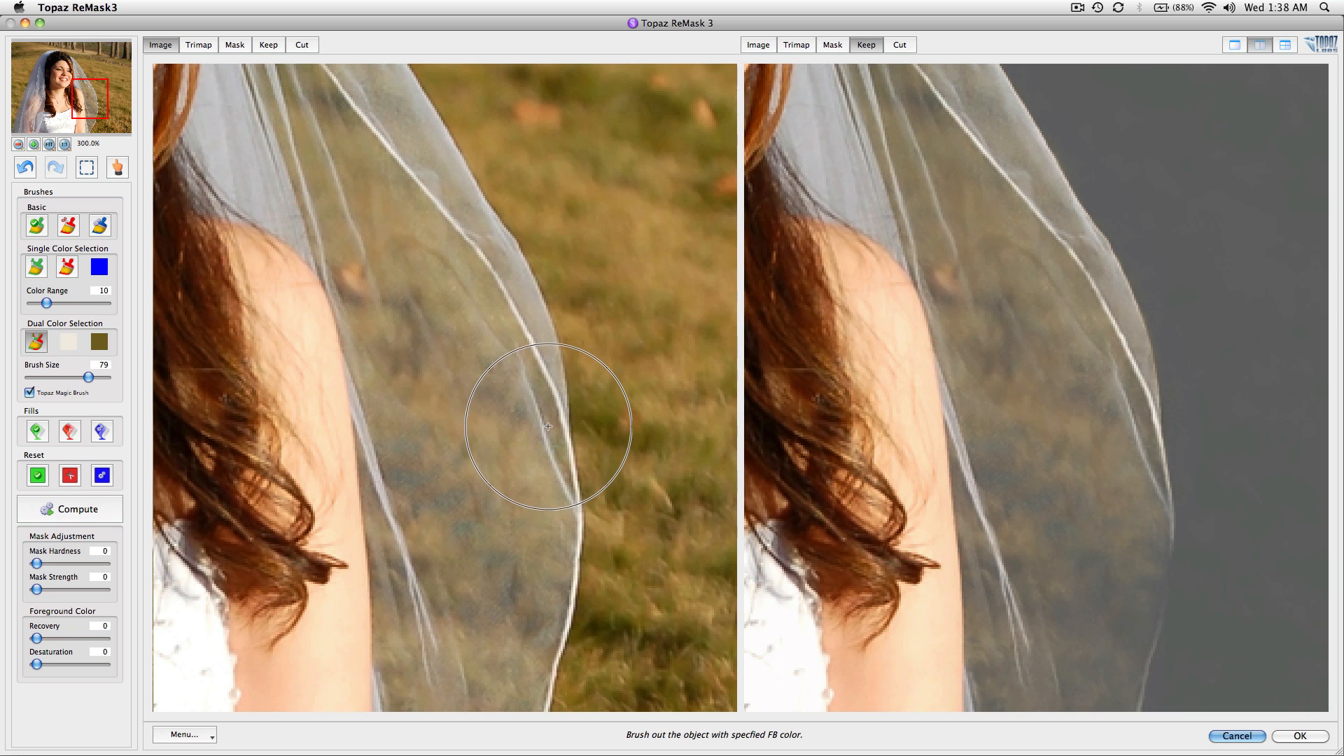
{"action": "mouse_move", "coordinate": [548, 437]}
{"action": "left_mouse_down"}
{"action": "mouse_move", "coordinate": [501, 346]}
{"action": "mouse_move", "coordinate": [434, 351]}
{"action": "mouse_move", "coordinate": [457, 524]}
{"action": "mouse_move", "coordinate": [526, 446]}
{"action": "mouse_move", "coordinate": [500, 355]}
{"action": "mouse_move", "coordinate": [468, 310]}
{"action": "mouse_move", "coordinate": [456, 323]}
{"action": "mouse_move", "coordinate": [411, 299]}
{"action": "mouse_move", "coordinate": [421, 290]}
{"action": "mouse_move", "coordinate": [497, 527]}
{"action": "mouse_move", "coordinate": [526, 515]}
{"action": "mouse_move", "coordinate": [445, 535]}
{"action": "mouse_move", "coordinate": [503, 433]}
{"action": "mouse_move", "coordinate": [493, 357]}
{"action": "mouse_move", "coordinate": [456, 290]}
{"action": "mouse_move", "coordinate": [394, 235]}
{"action": "mouse_move", "coordinate": [502, 357]}
{"action": "mouse_move", "coordinate": [504, 557]}
{"action": "left_mouse_up"}
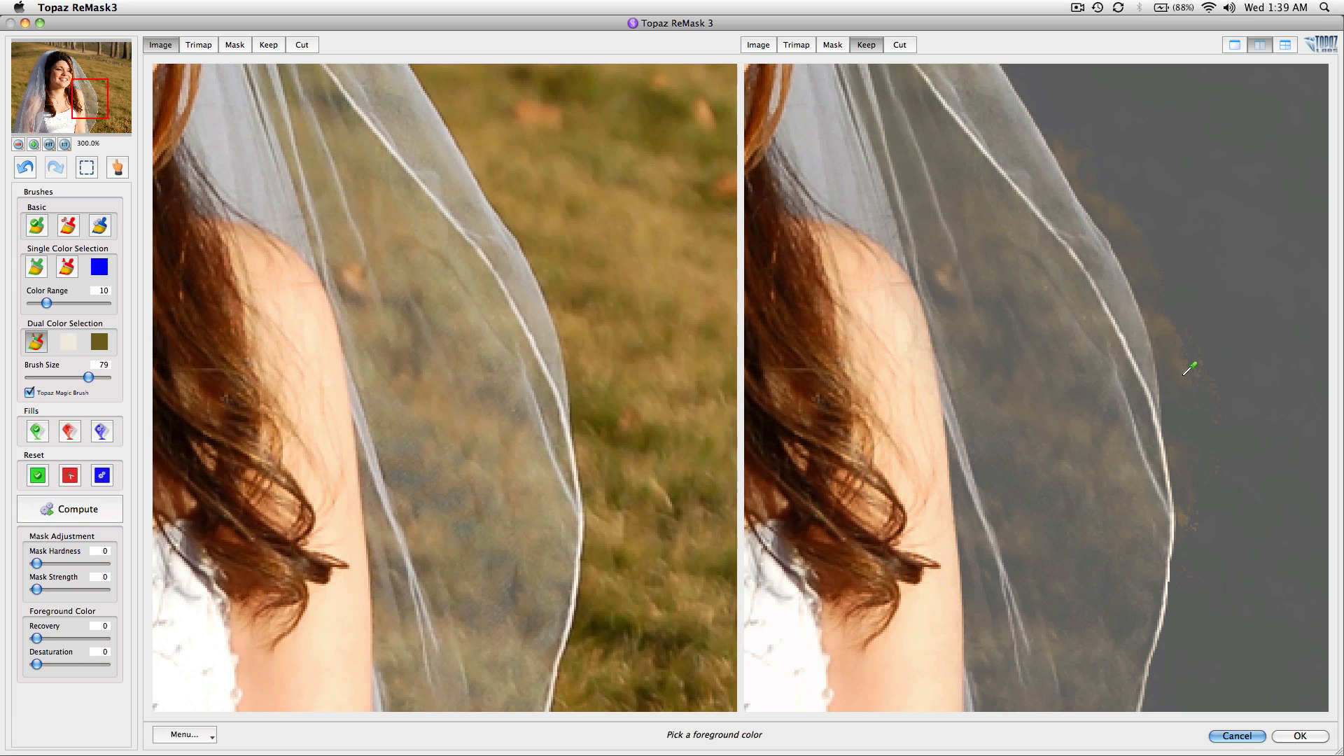
- Erase the grass remnants just outside the veil's outer edge with the basic cut brush at size 44
{"action": "left_click", "coordinate": [67, 227]}
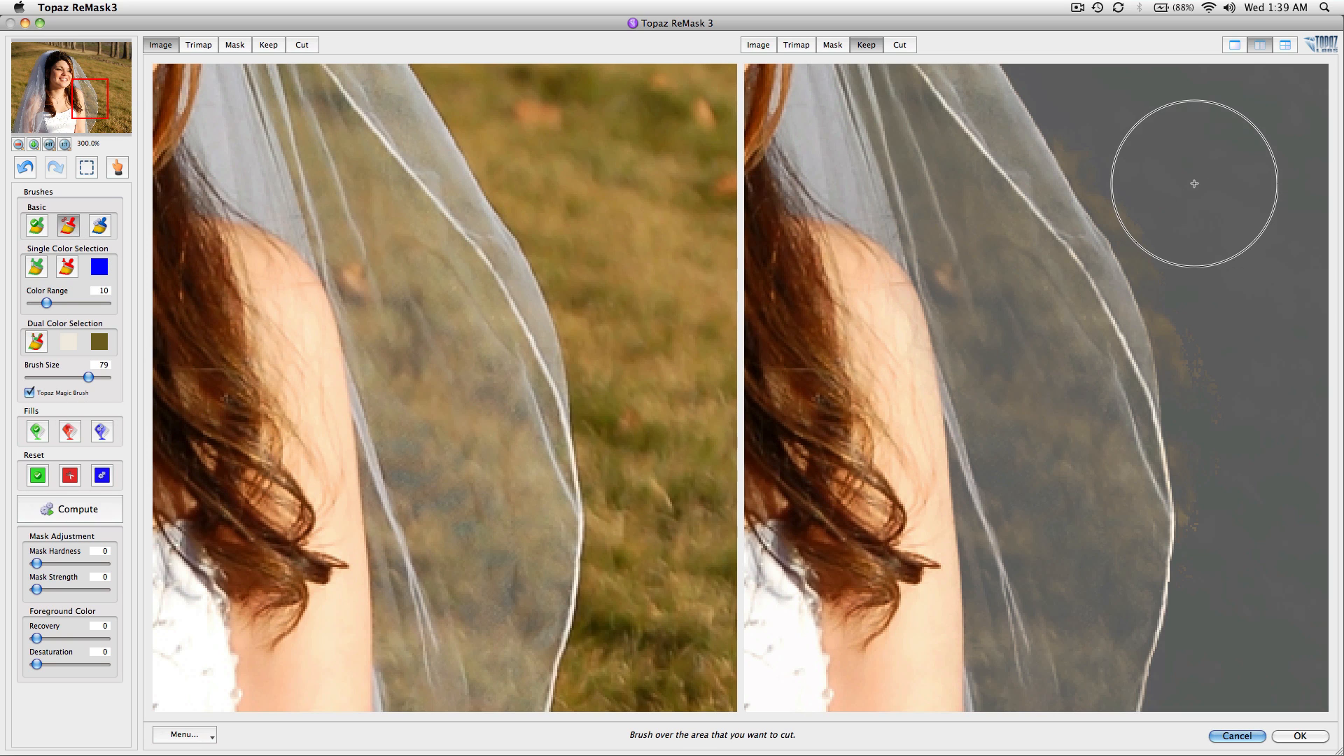
{"action": "scroll", "coordinate": [1191, 188], "scroll_direction": "down", "scroll_amount": 7}
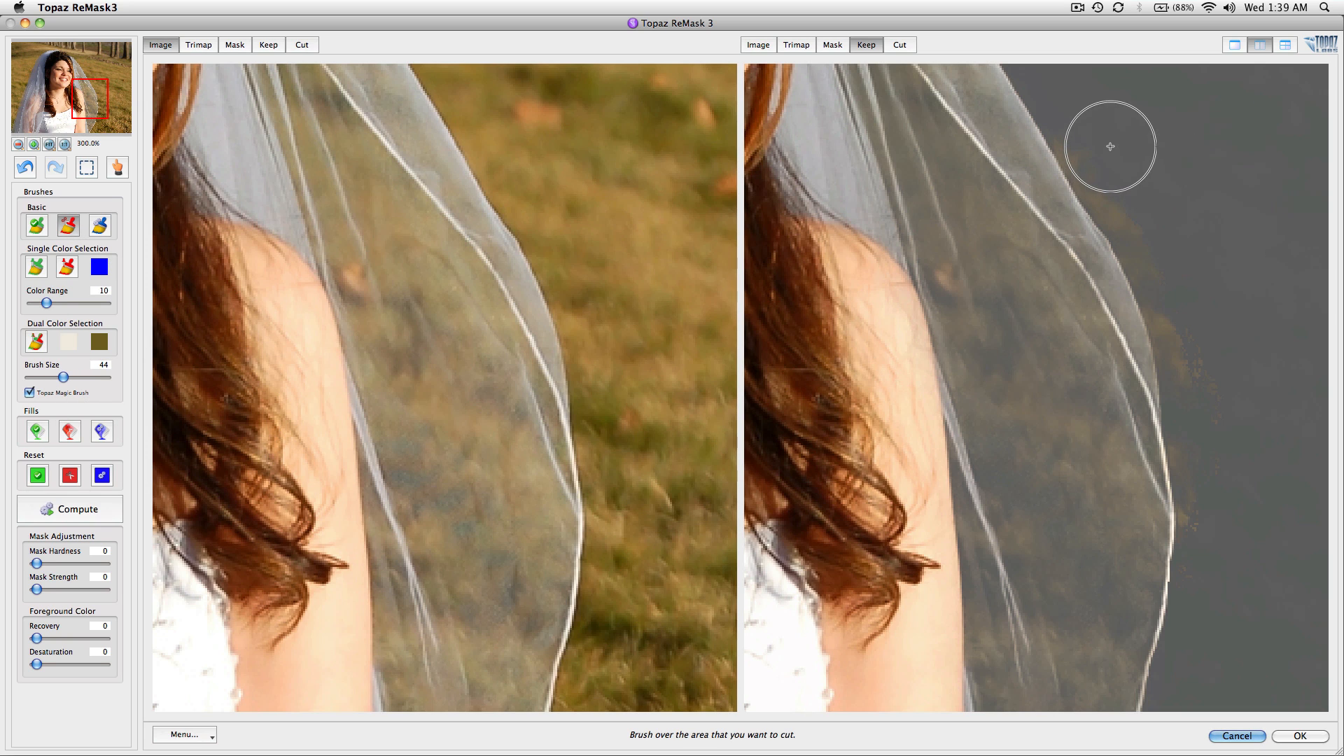
{"action": "left_click_drag", "start_coordinate": [1141, 185], "coordinate": [1206, 355]}
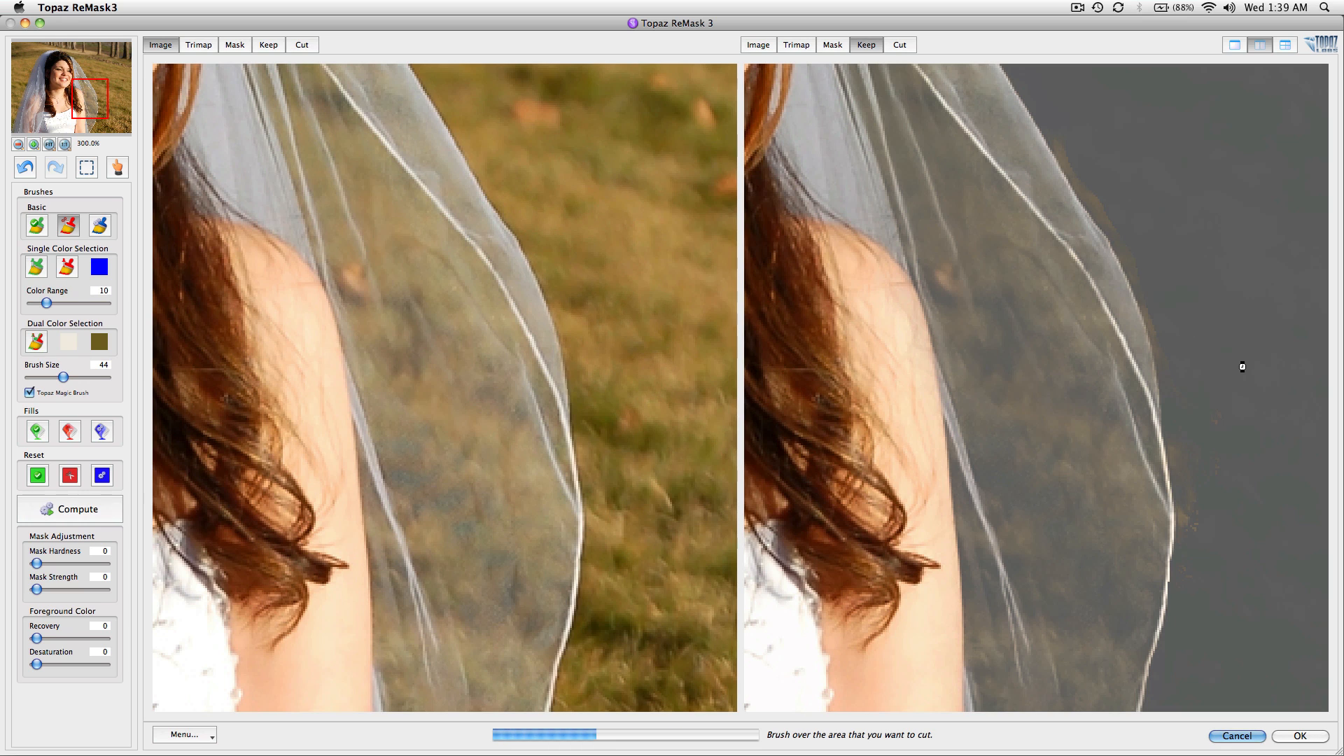
{"action": "left_click_drag", "start_coordinate": [1164, 225], "coordinate": [1230, 486]}
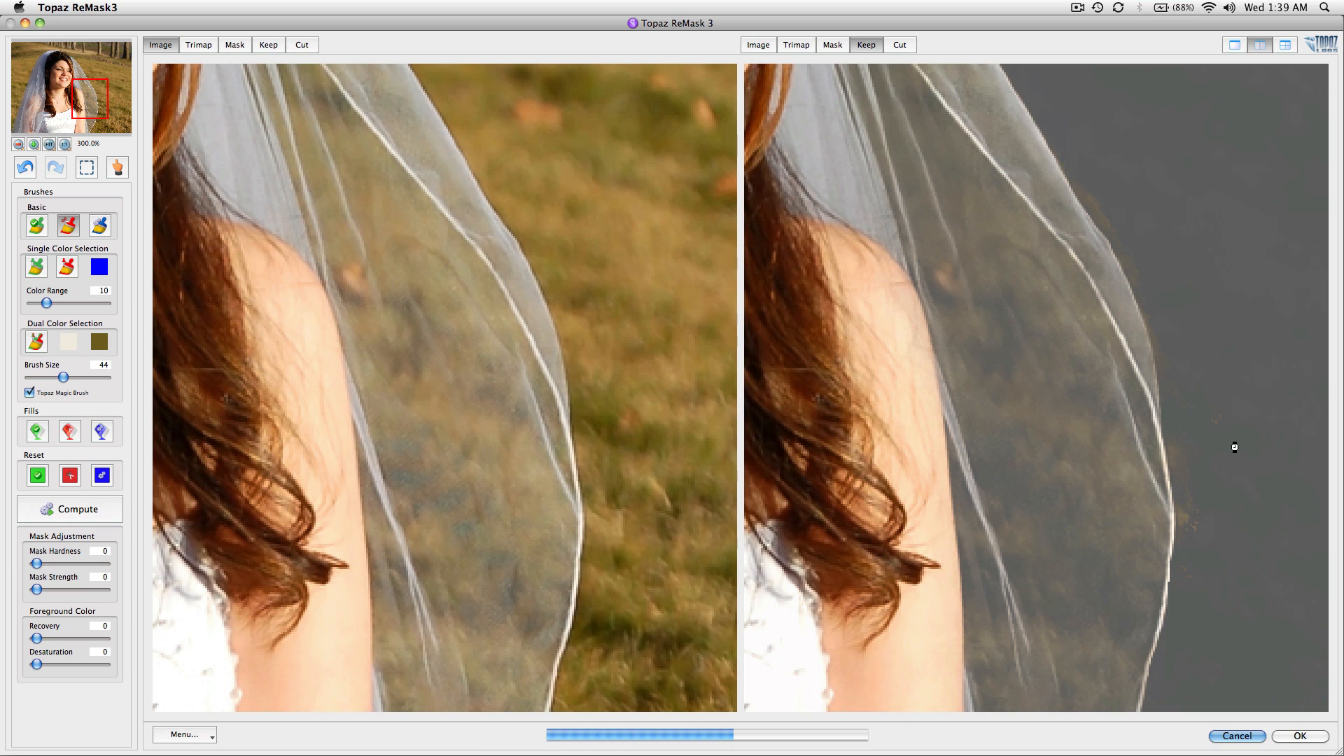
{"action": "left_click", "coordinate": [1228, 425]}
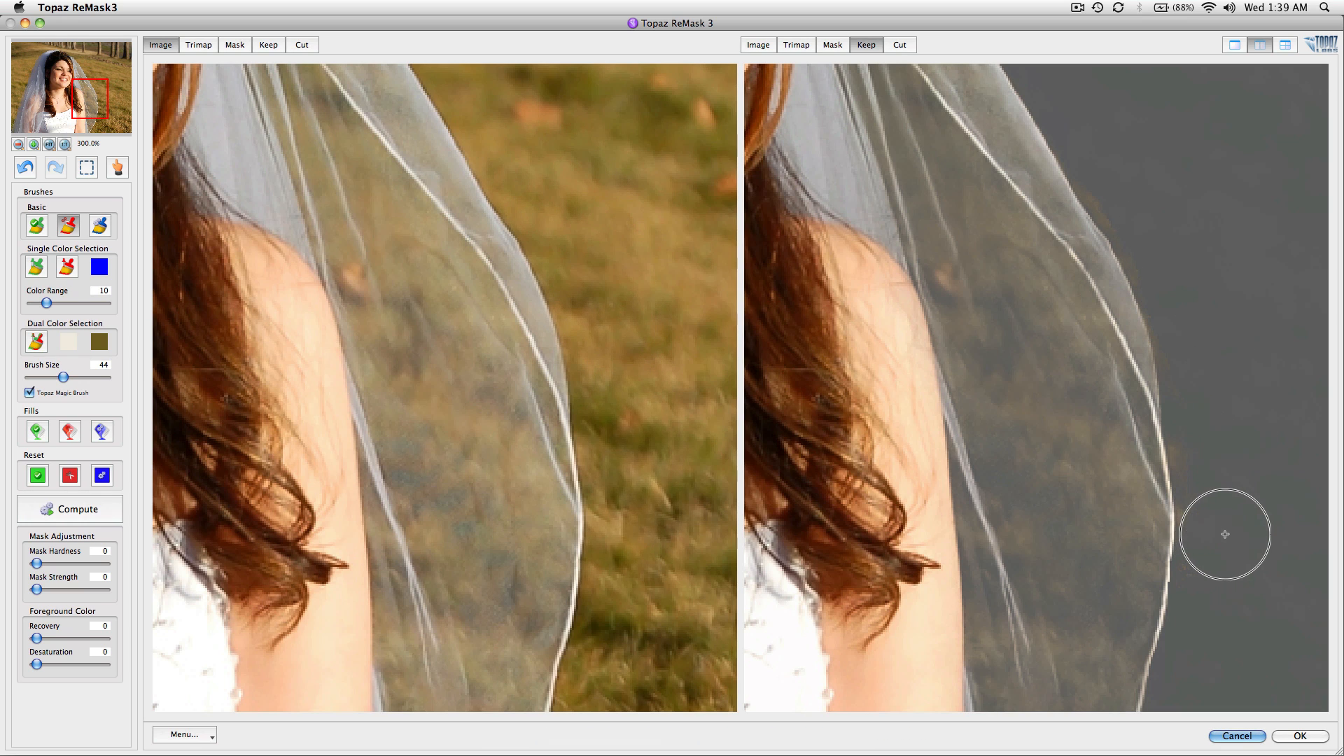
{"action": "left_click_drag", "start_coordinate": [1219, 534], "coordinate": [1222, 464]}
{"action": "left_click", "coordinate": [1218, 459]}
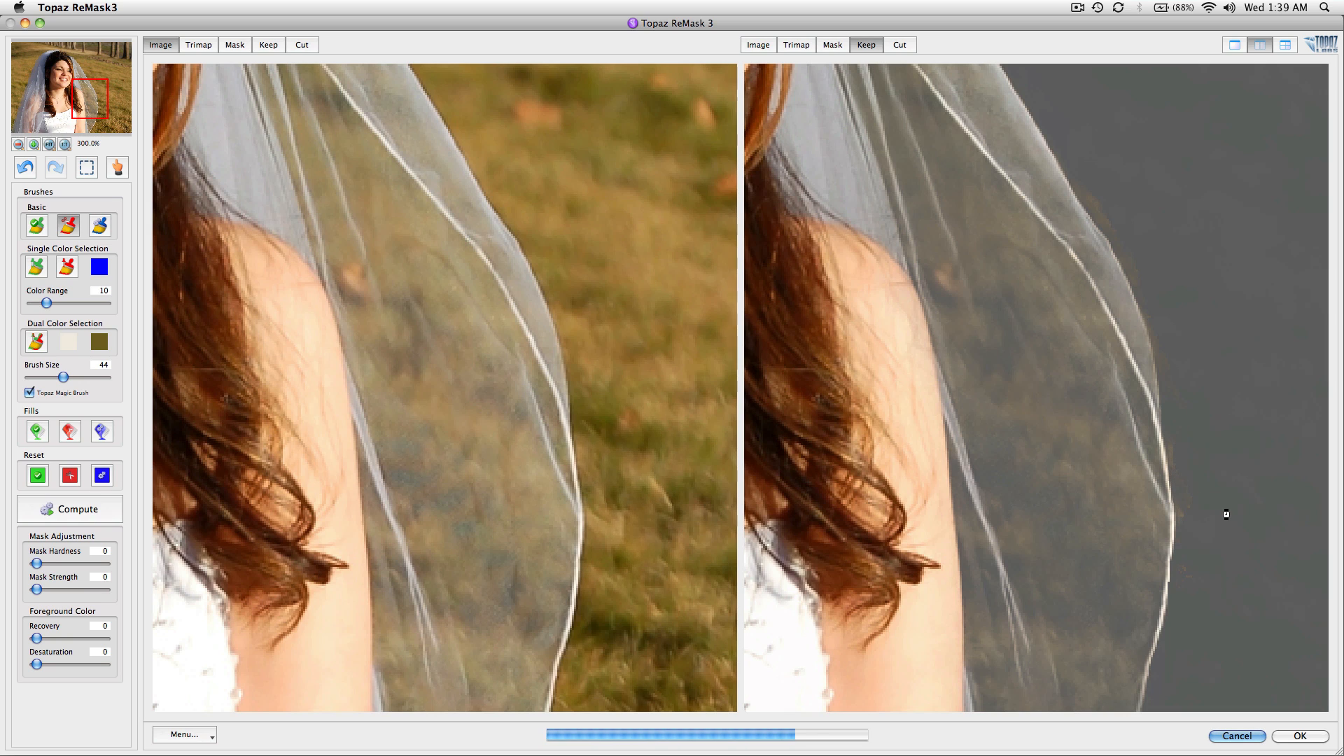
{"action": "left_click", "coordinate": [1223, 510]}
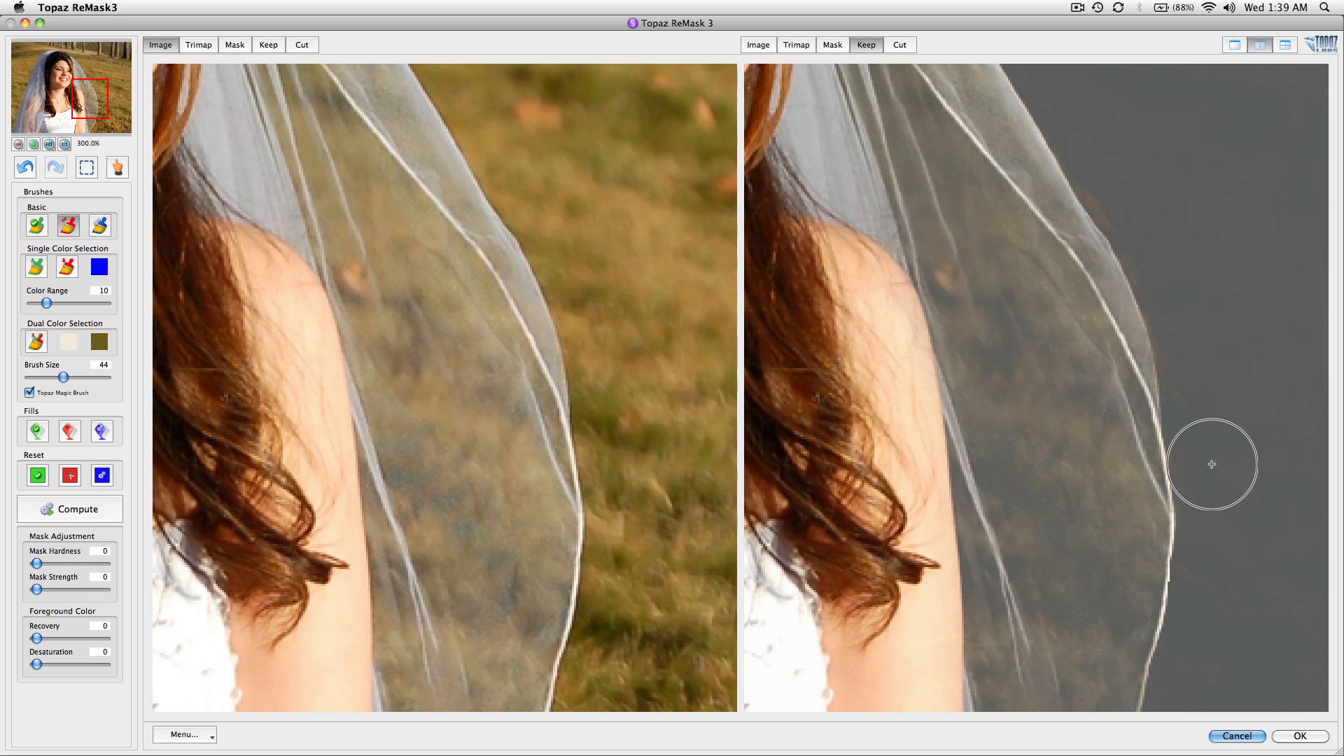
{"action": "left_click", "coordinate": [1212, 452]}
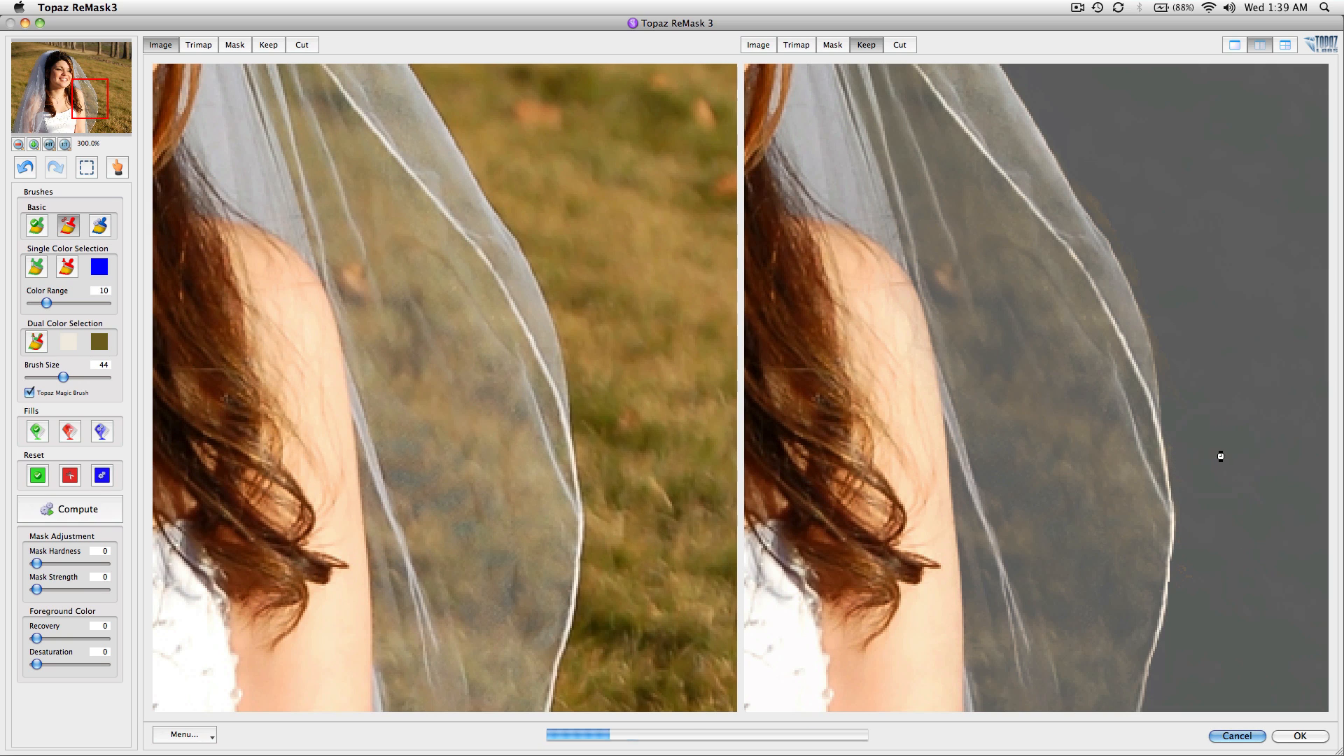
{"action": "left_click", "coordinate": [1204, 392]}
{"action": "left_click", "coordinate": [1127, 187]}
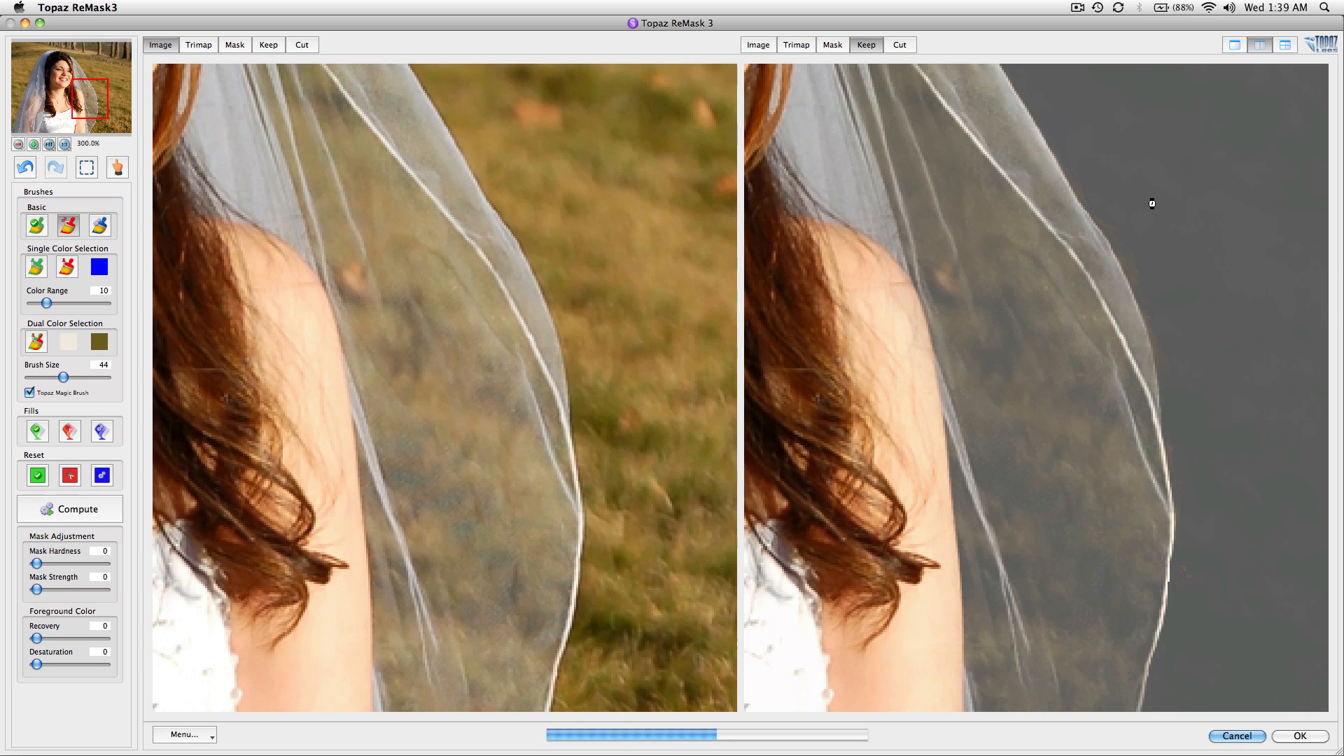
{"action": "left_click", "coordinate": [1171, 248]}
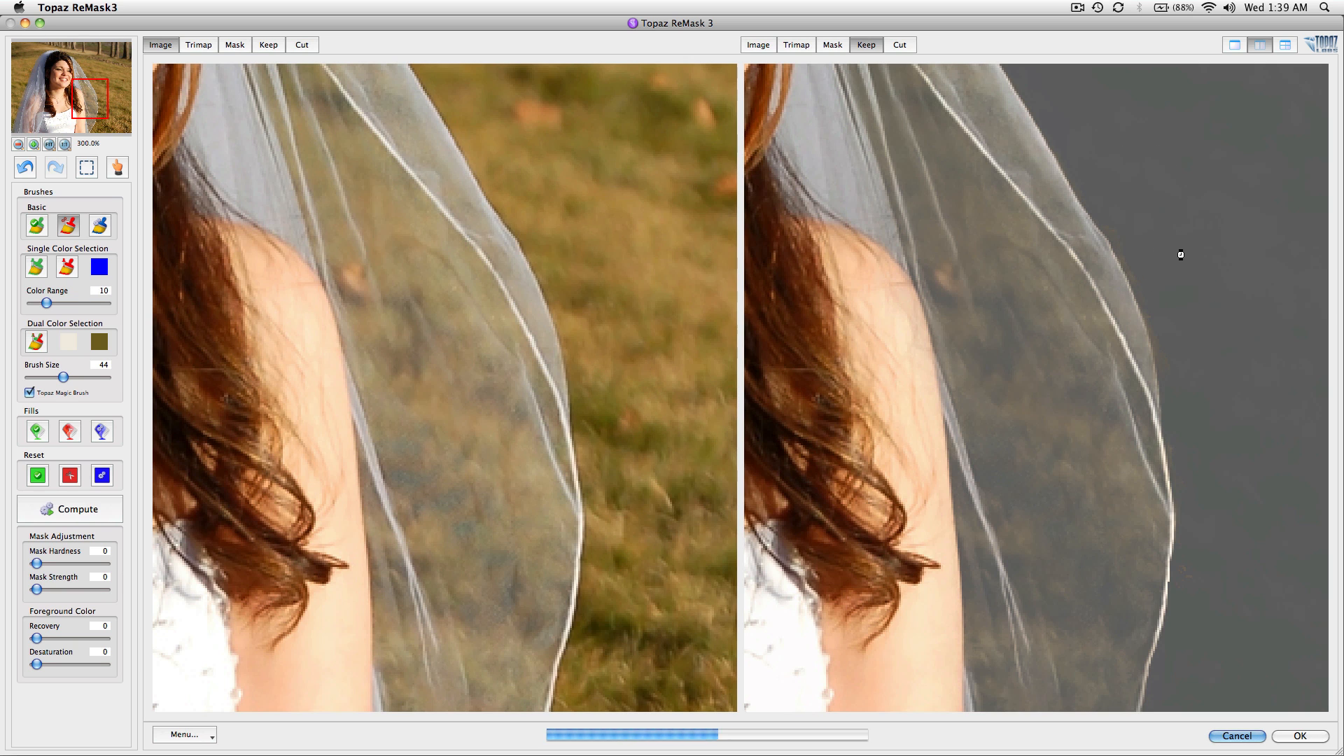
- Examine the trimap over the brushed veil area, then return to the Keep result
{"action": "left_click", "coordinate": [805, 46]}
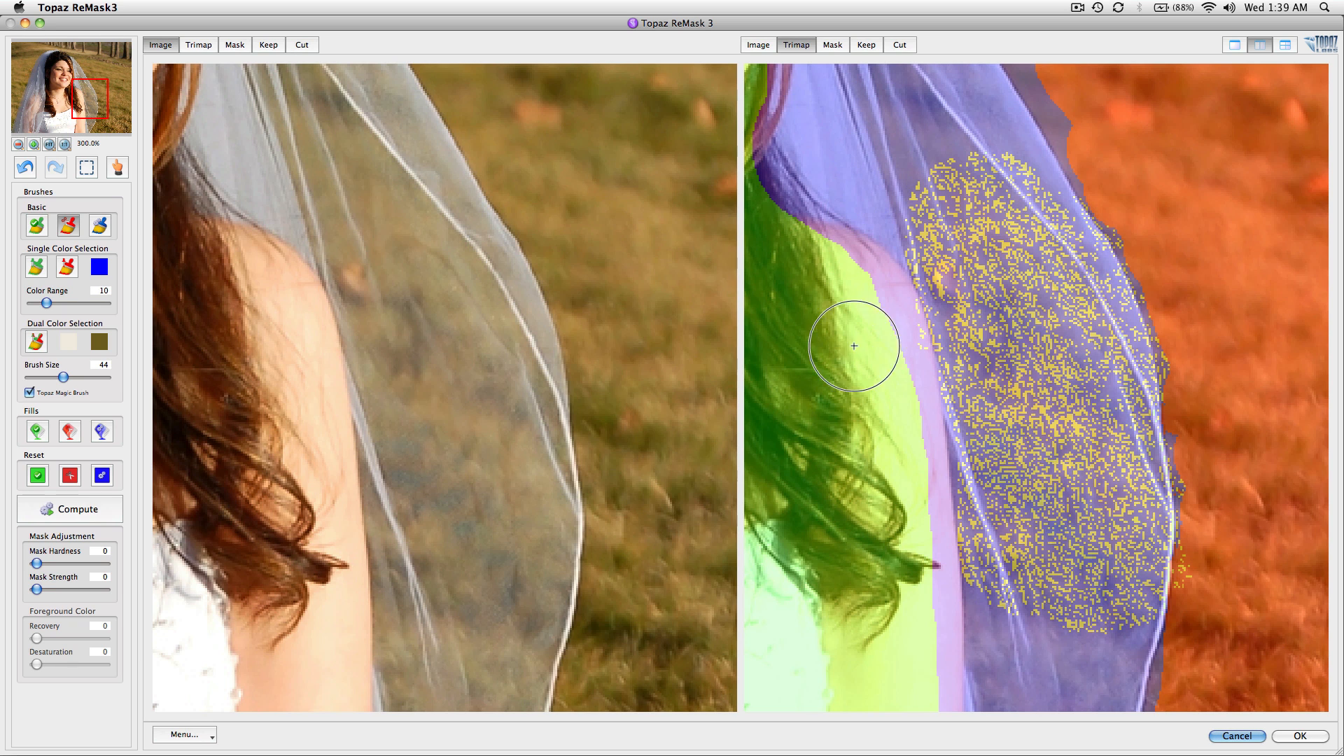
{"action": "mouse_move", "coordinate": [862, 398]}
{"action": "left_mouse_down"}
{"action": "mouse_move", "coordinate": [903, 402]}
{"action": "mouse_move", "coordinate": [837, 406]}
{"action": "left_mouse_up"}
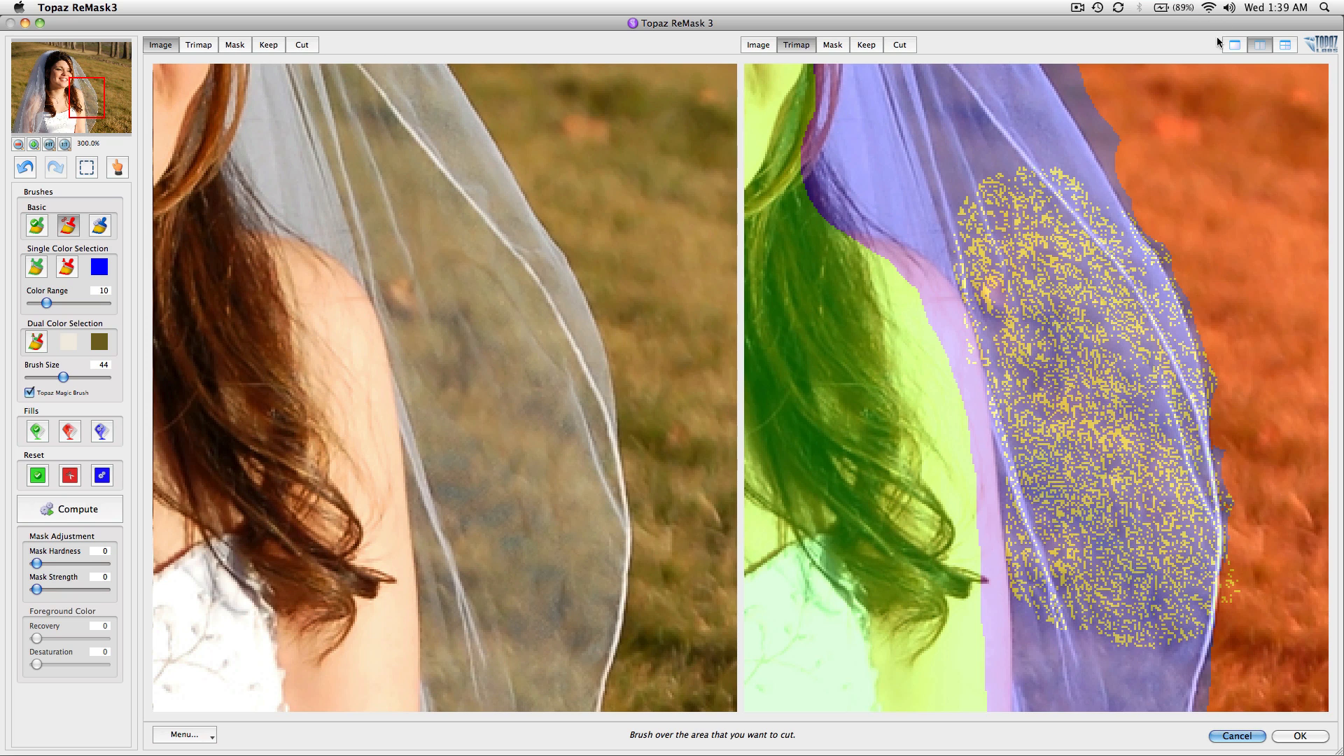
{"action": "left_click", "coordinate": [875, 49]}
{"action": "mouse_move", "coordinate": [1014, 315]}
{"action": "left_mouse_down"}
{"action": "mouse_move", "coordinate": [1012, 405]}
{"action": "mouse_move", "coordinate": [1023, 333]}
{"action": "left_mouse_up"}
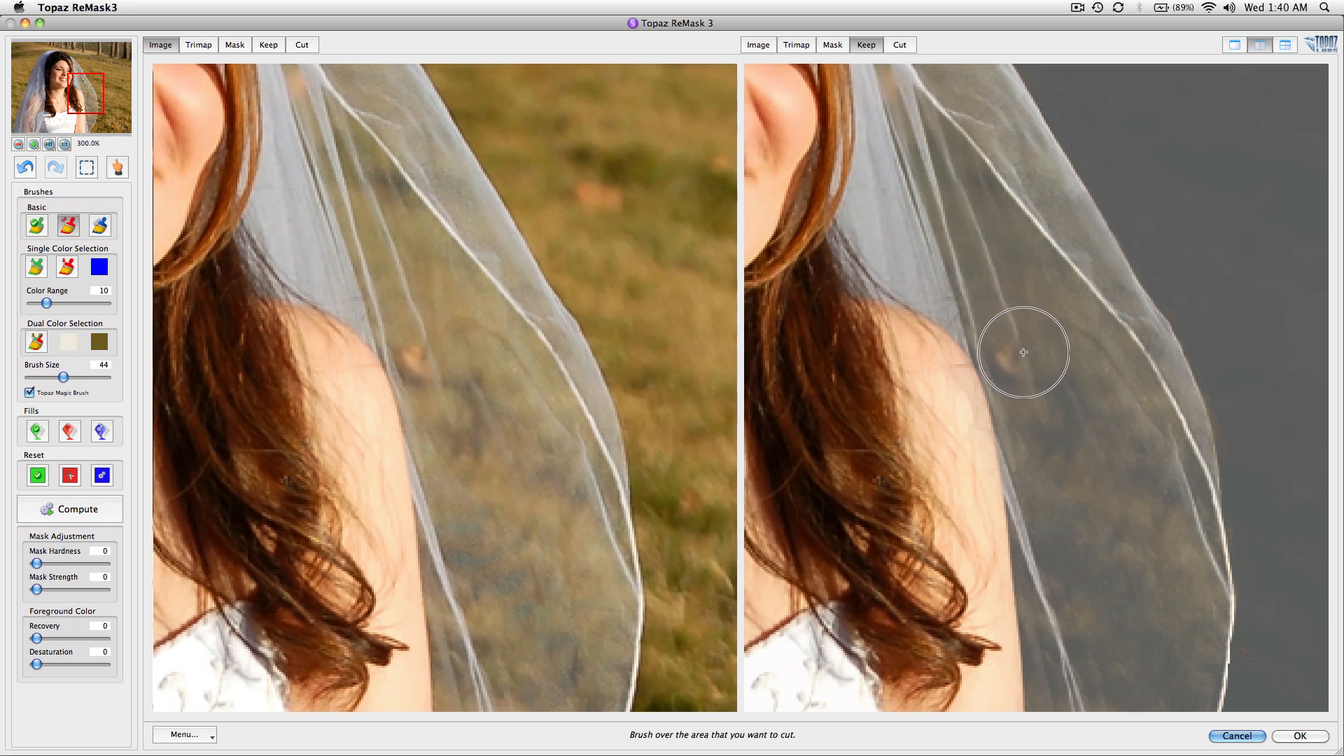
- Resample the dual colors from the grey veil and the orange-brown background, and brush them over the veil beside the bride's shoulder
{"action": "left_click", "coordinate": [35, 341]}
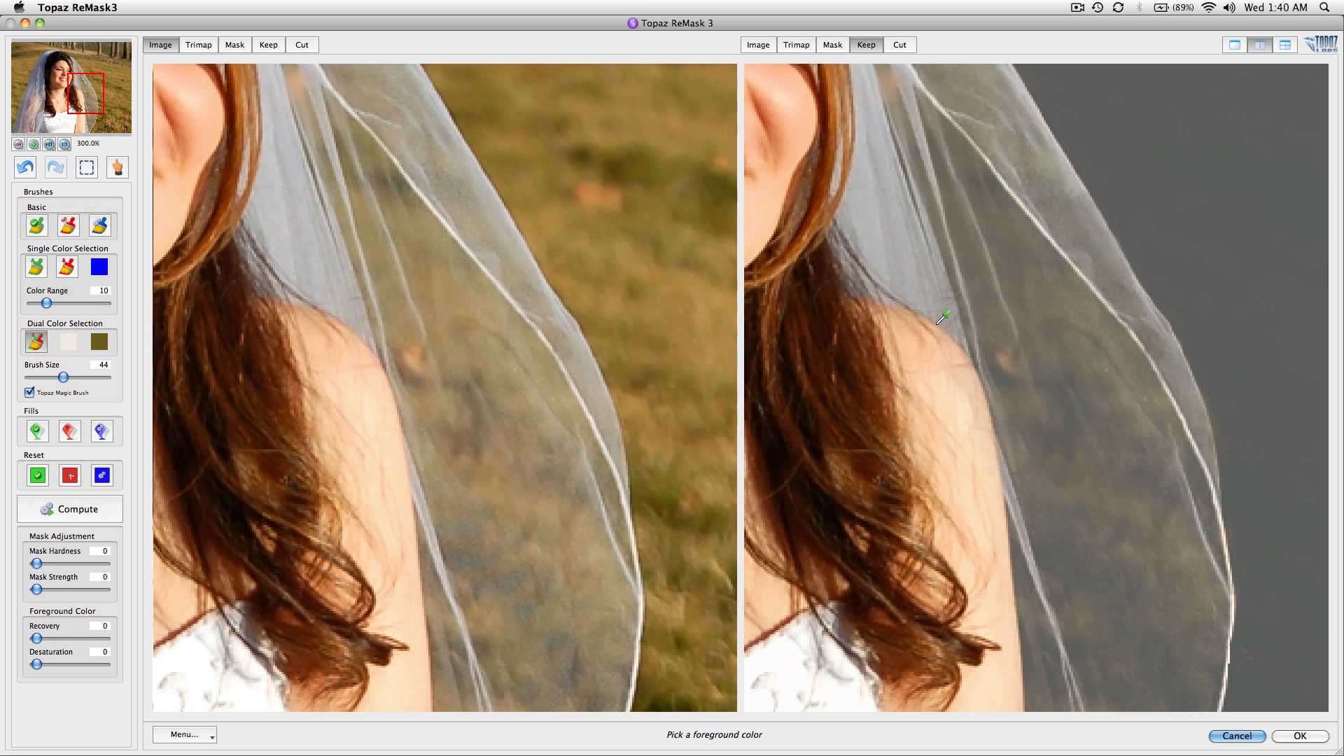
{"action": "left_click", "coordinate": [877, 252]}
{"action": "left_click", "coordinate": [596, 191]}
{"action": "mouse_move", "coordinate": [1023, 354]}
{"action": "left_mouse_down"}
{"action": "mouse_move", "coordinate": [1024, 386]}
{"action": "mouse_move", "coordinate": [1048, 360]}
{"action": "mouse_move", "coordinate": [1092, 355]}
{"action": "mouse_move", "coordinate": [1074, 355]}
{"action": "mouse_move", "coordinate": [1089, 404]}
{"action": "mouse_move", "coordinate": [1115, 385]}
{"action": "mouse_move", "coordinate": [1077, 442]}
{"action": "mouse_move", "coordinate": [1014, 316]}
{"action": "mouse_move", "coordinate": [1027, 304]}
{"action": "mouse_move", "coordinate": [984, 256]}
{"action": "mouse_move", "coordinate": [1022, 308]}
{"action": "left_mouse_up"}
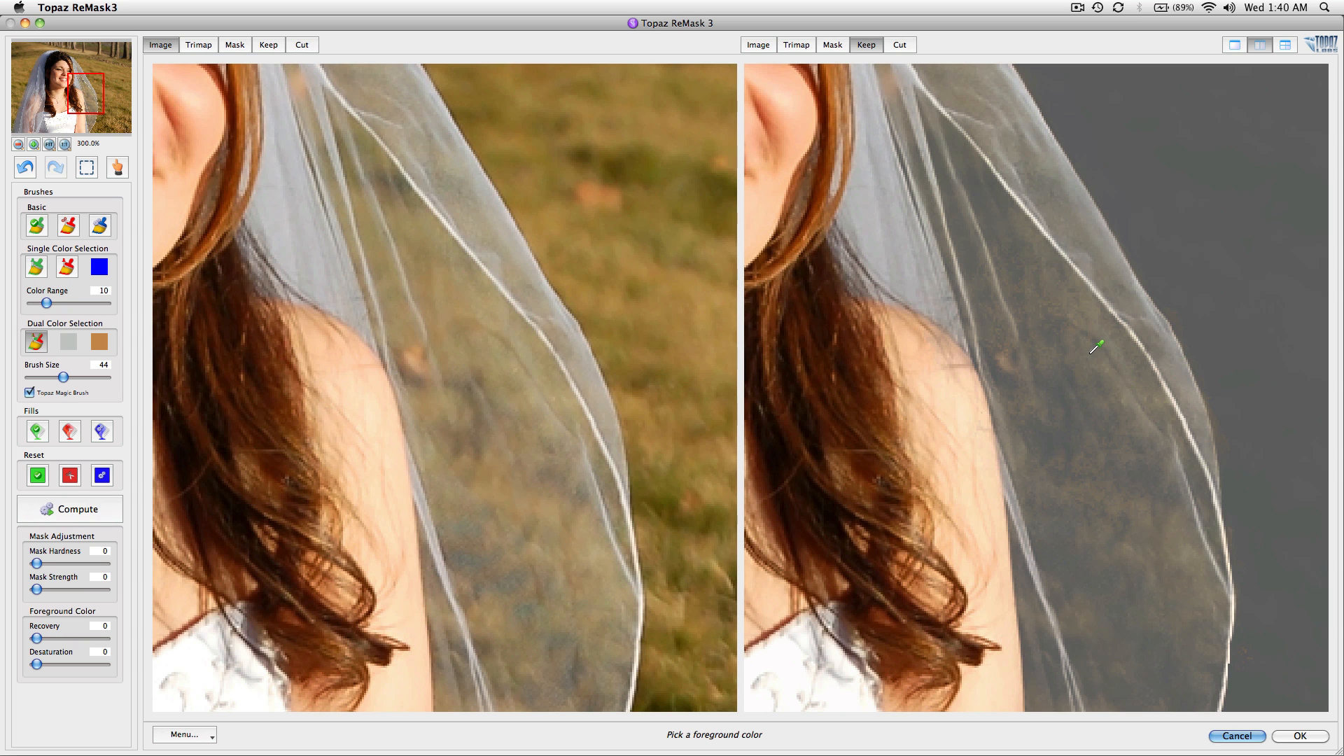
- Resample the dual colors from the white veil fold and brown grass, and brush them over the upper veil beside the bride's face
{"action": "left_click_drag", "start_coordinate": [1078, 443], "coordinate": [1043, 341]}
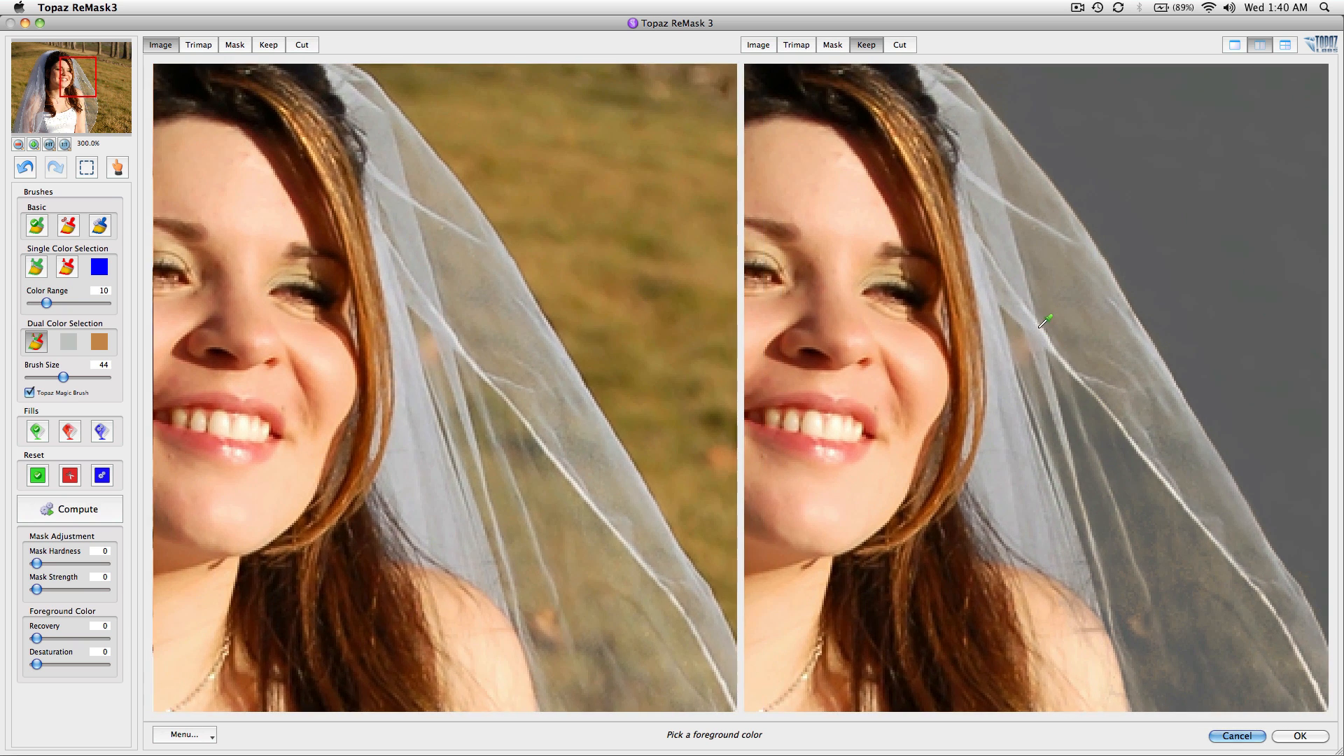
{"action": "left_click", "coordinate": [1039, 327]}
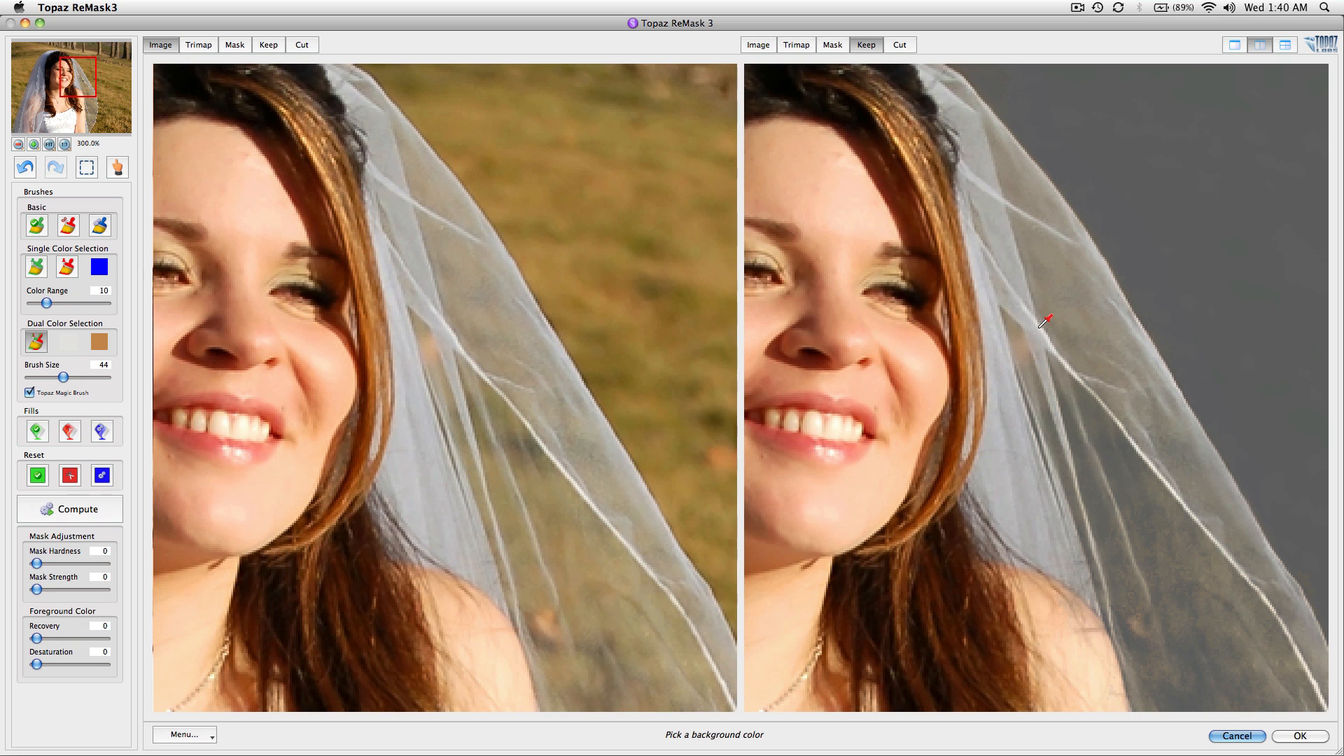
{"action": "left_click", "coordinate": [594, 293]}
{"action": "mouse_move", "coordinate": [1050, 333]}
{"action": "left_mouse_down"}
{"action": "mouse_move", "coordinate": [1071, 357]}
{"action": "mouse_move", "coordinate": [1089, 321]}
{"action": "mouse_move", "coordinate": [1134, 398]}
{"action": "mouse_move", "coordinate": [1031, 202]}
{"action": "mouse_move", "coordinate": [1026, 161]}
{"action": "mouse_move", "coordinate": [1177, 497]}
{"action": "mouse_move", "coordinate": [1150, 473]}
{"action": "mouse_move", "coordinate": [1197, 535]}
{"action": "mouse_move", "coordinate": [1168, 530]}
{"action": "left_mouse_up"}
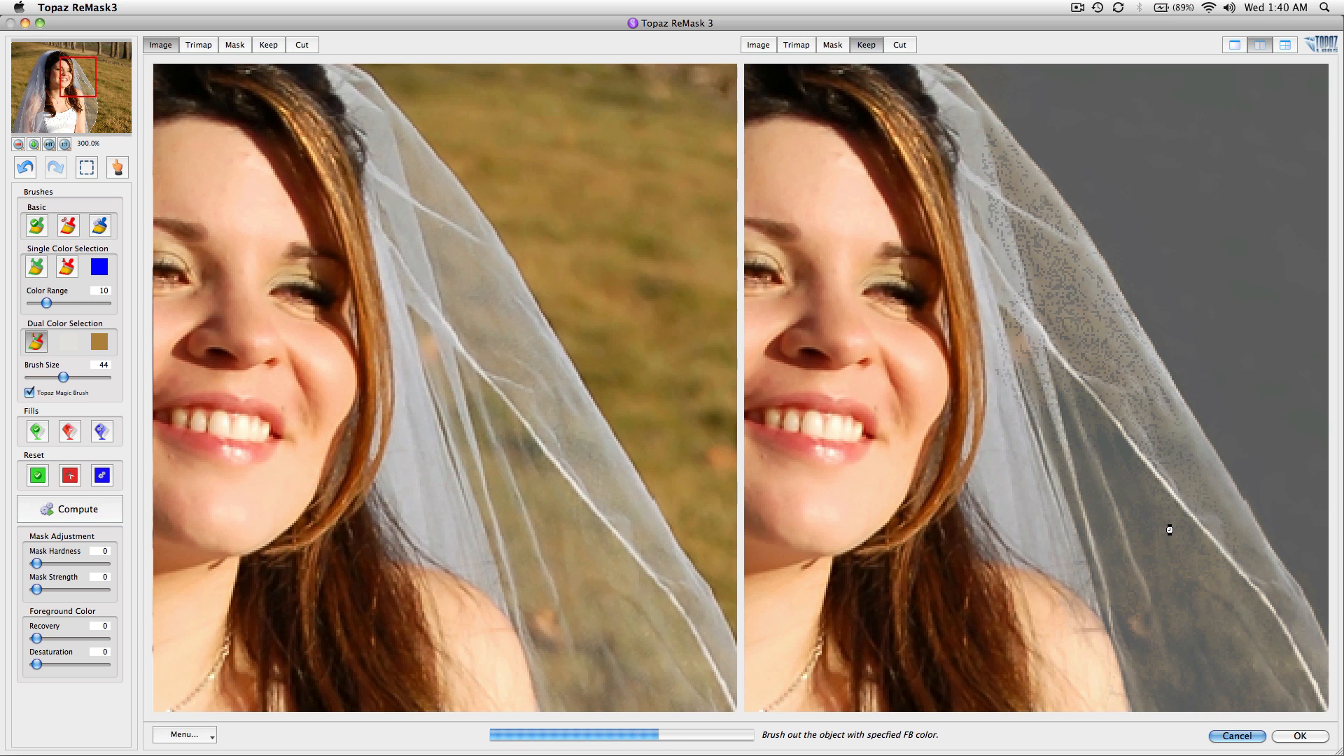
{"action": "left_click_drag", "start_coordinate": [1173, 520], "coordinate": [1116, 444]}
{"action": "left_click_drag", "start_coordinate": [1149, 537], "coordinate": [1099, 386]}
{"action": "left_click_drag", "start_coordinate": [1144, 446], "coordinate": [1063, 384]}
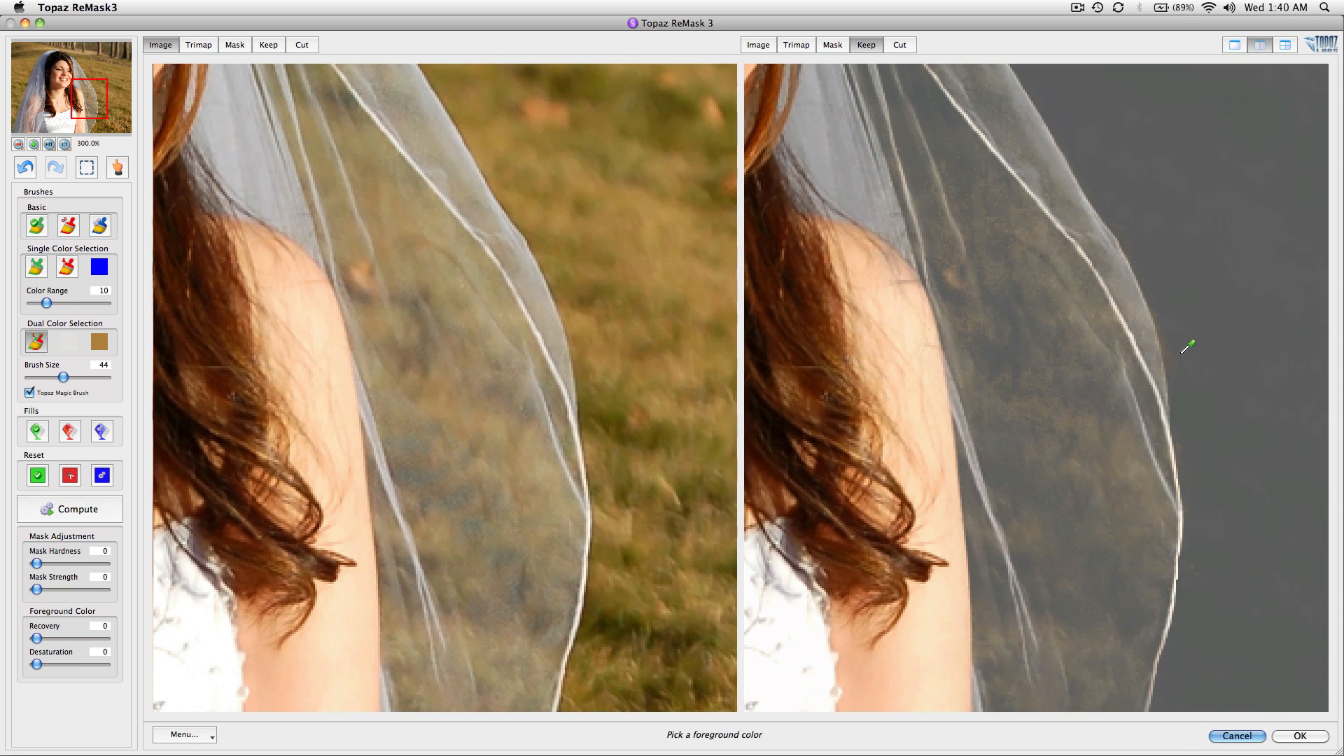
- Clean up the background along the veil's outer edge beside the bride's shoulder with the basic cut brush
{"action": "left_click", "coordinate": [70, 228]}
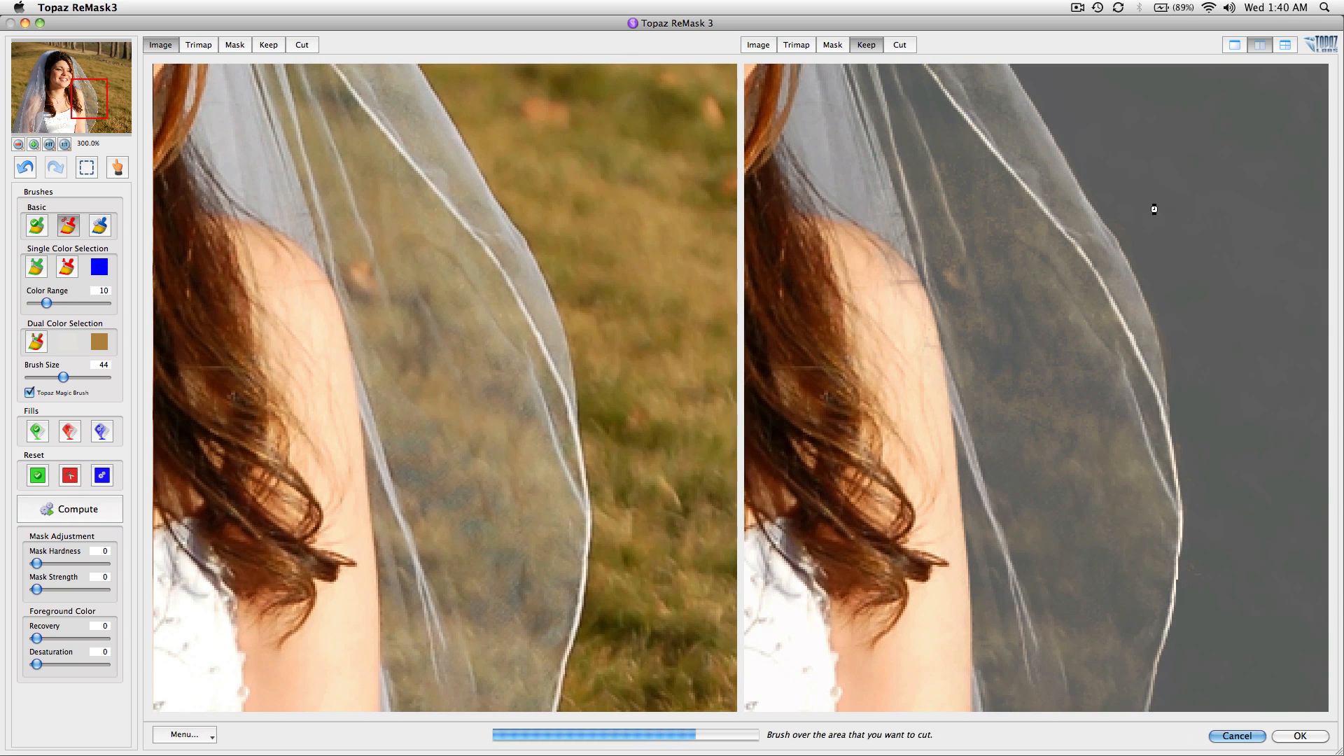
{"action": "mouse_move", "coordinate": [1153, 207]}
{"action": "left_mouse_down"}
{"action": "mouse_move", "coordinate": [1146, 198]}
{"action": "mouse_move", "coordinate": [1152, 208]}
{"action": "left_mouse_up"}
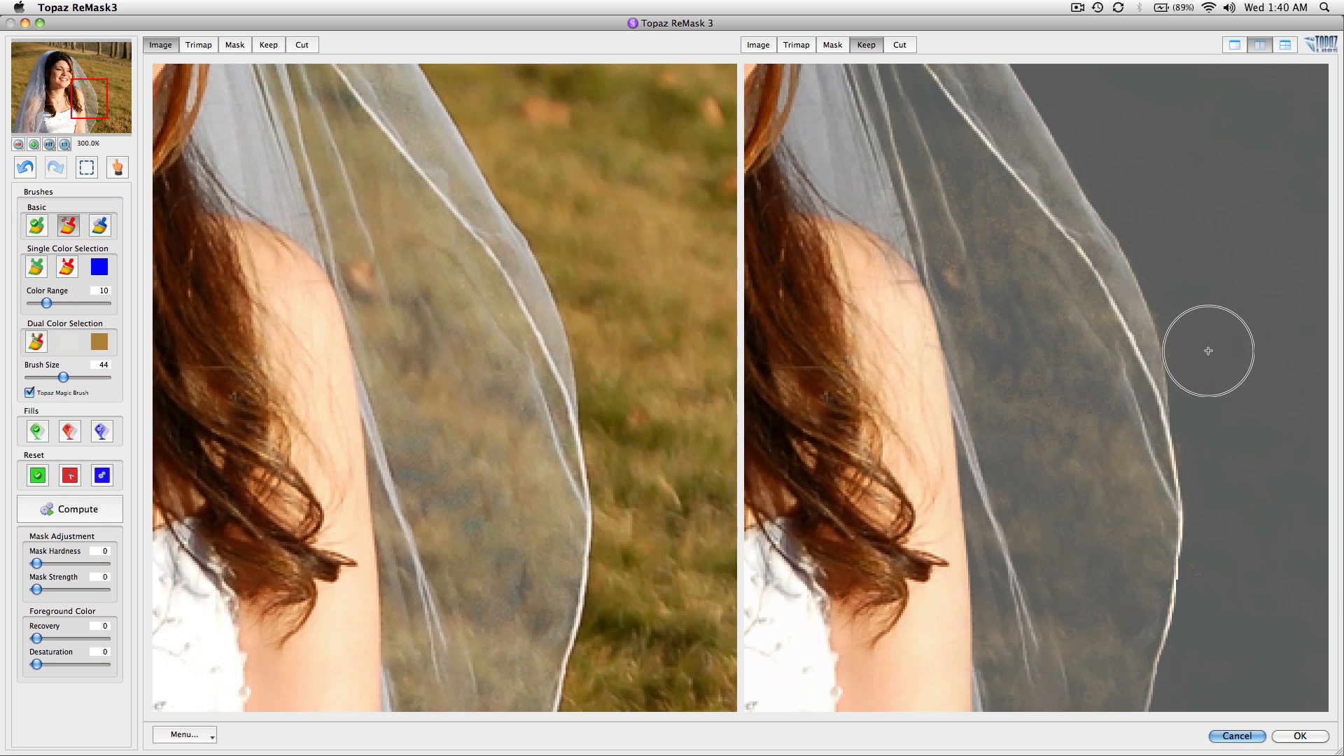
{"action": "left_click_drag", "start_coordinate": [1203, 350], "coordinate": [1209, 348]}
{"action": "scroll", "coordinate": [1179, 306], "scroll_direction": "down", "scroll_amount": 5}
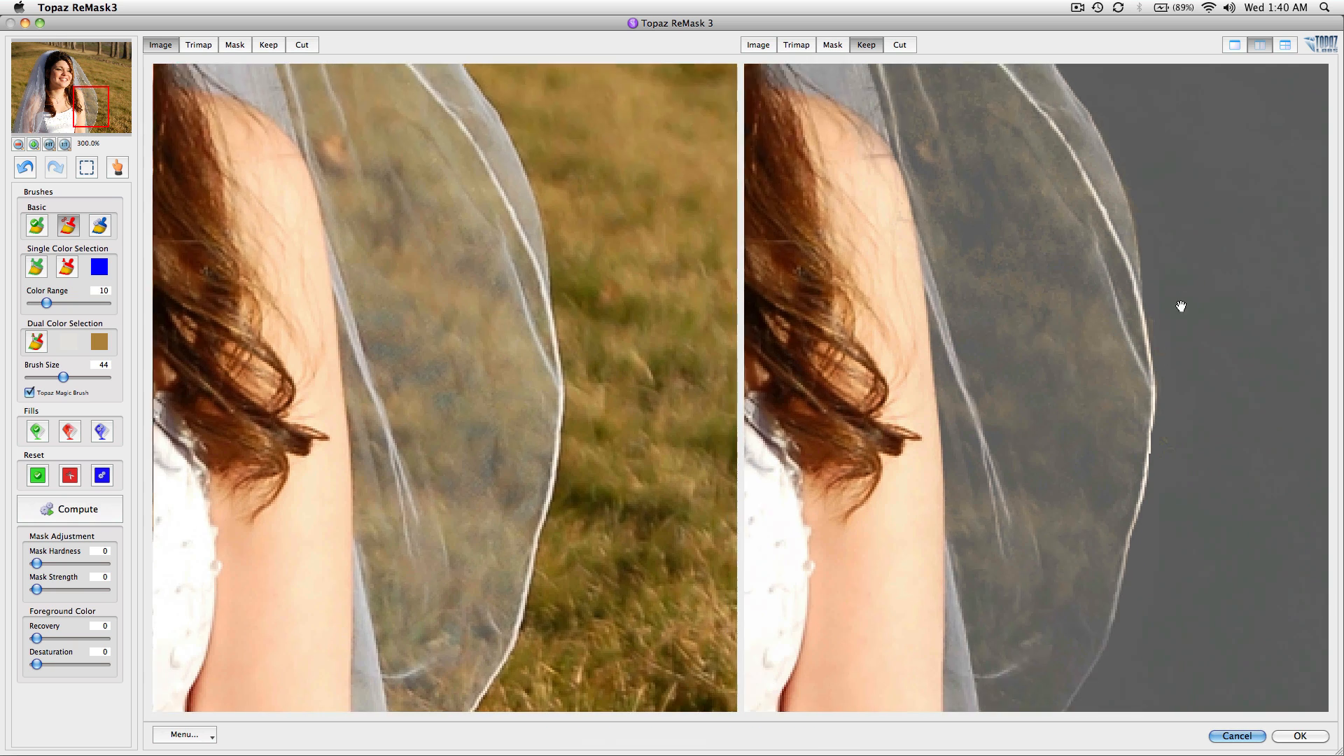
- Resample the dual colors from the white veil edge and the brown grass, and brush them over the lower veil
{"action": "left_click_drag", "start_coordinate": [1179, 378], "coordinate": [1176, 363]}
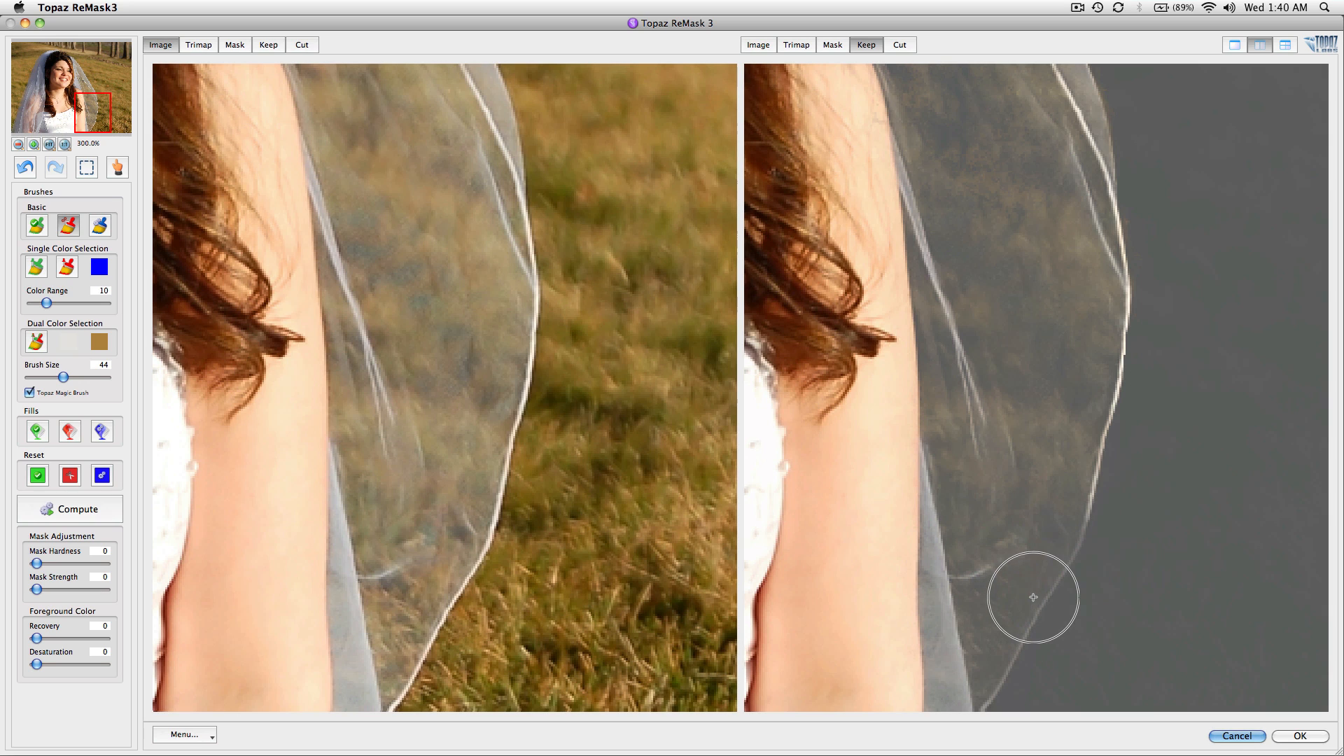
{"action": "left_click", "coordinate": [37, 341]}
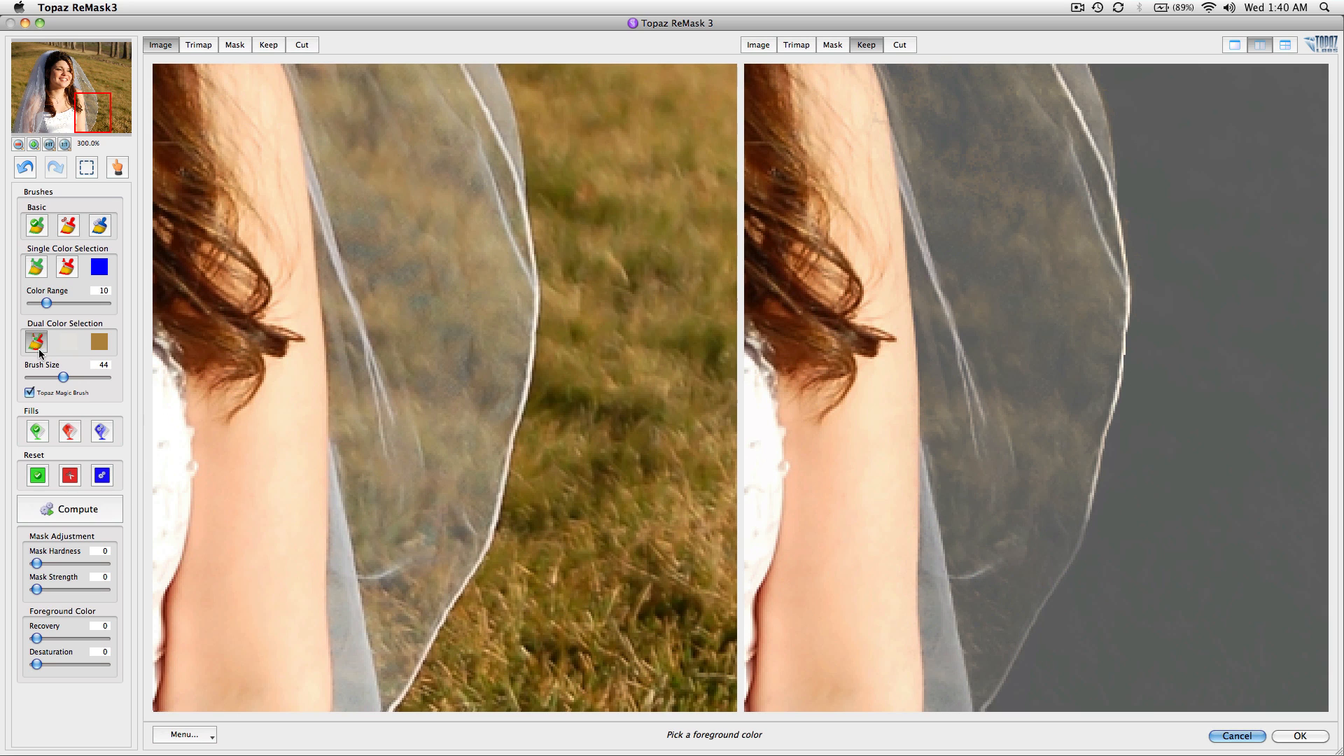
{"action": "left_click", "coordinate": [494, 528]}
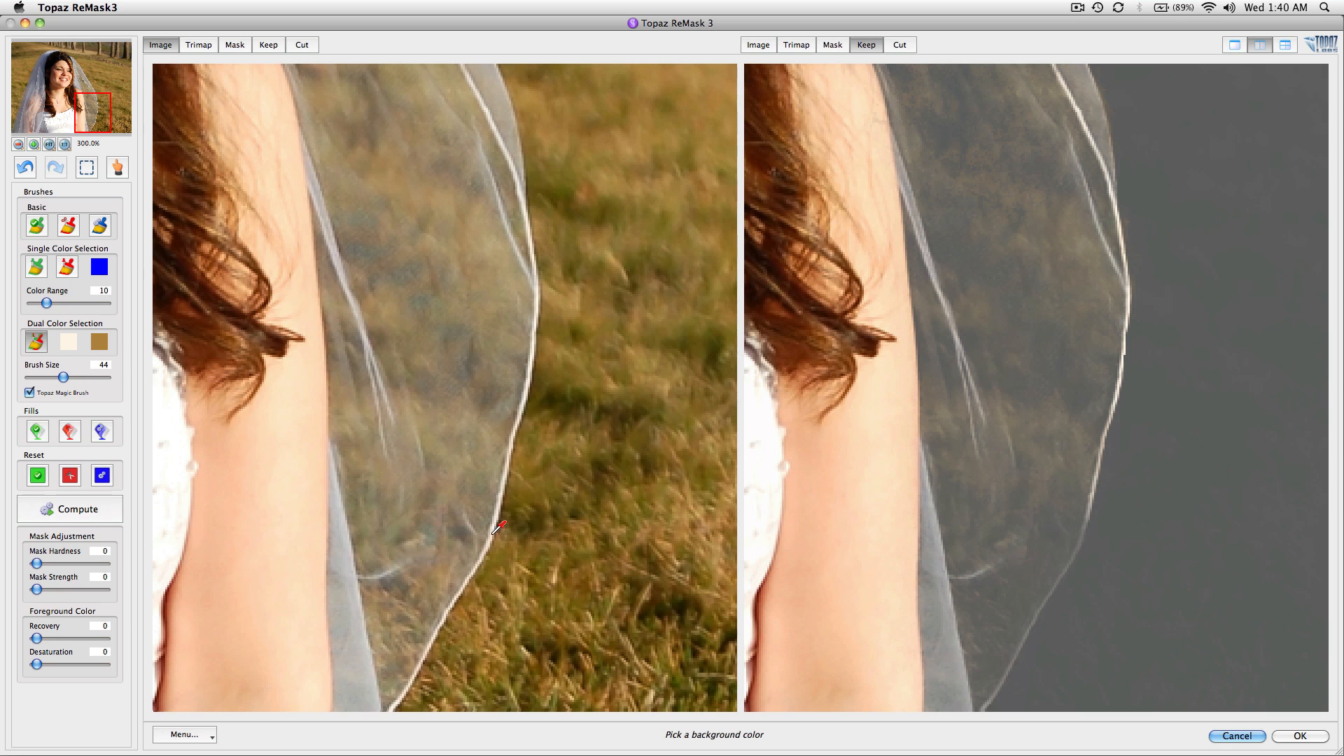
{"action": "left_click", "coordinate": [515, 555]}
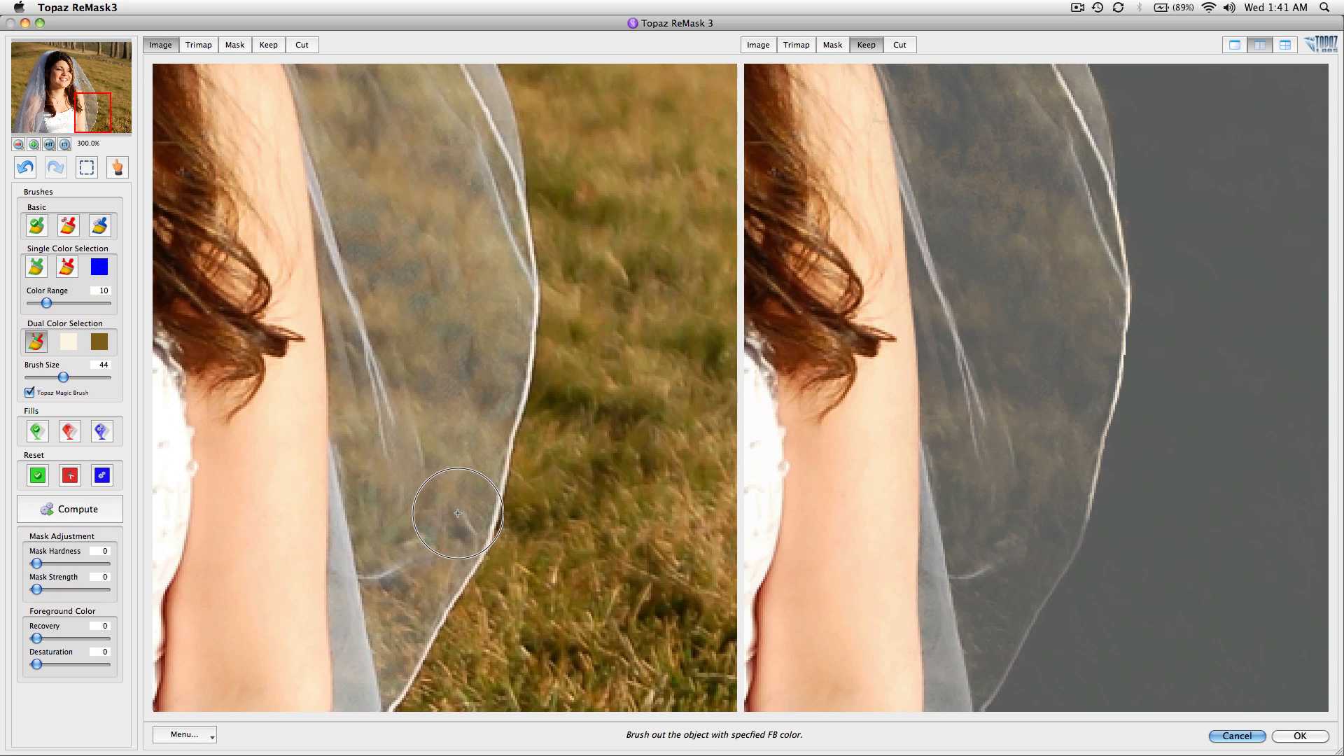
{"action": "mouse_move", "coordinate": [458, 513]}
{"action": "left_mouse_down"}
{"action": "mouse_move", "coordinate": [403, 592]}
{"action": "mouse_move", "coordinate": [384, 669]}
{"action": "mouse_move", "coordinate": [389, 357]}
{"action": "mouse_move", "coordinate": [401, 460]}
{"action": "mouse_move", "coordinate": [379, 581]}
{"action": "mouse_move", "coordinate": [390, 696]}
{"action": "mouse_move", "coordinate": [406, 672]}
{"action": "left_mouse_up"}
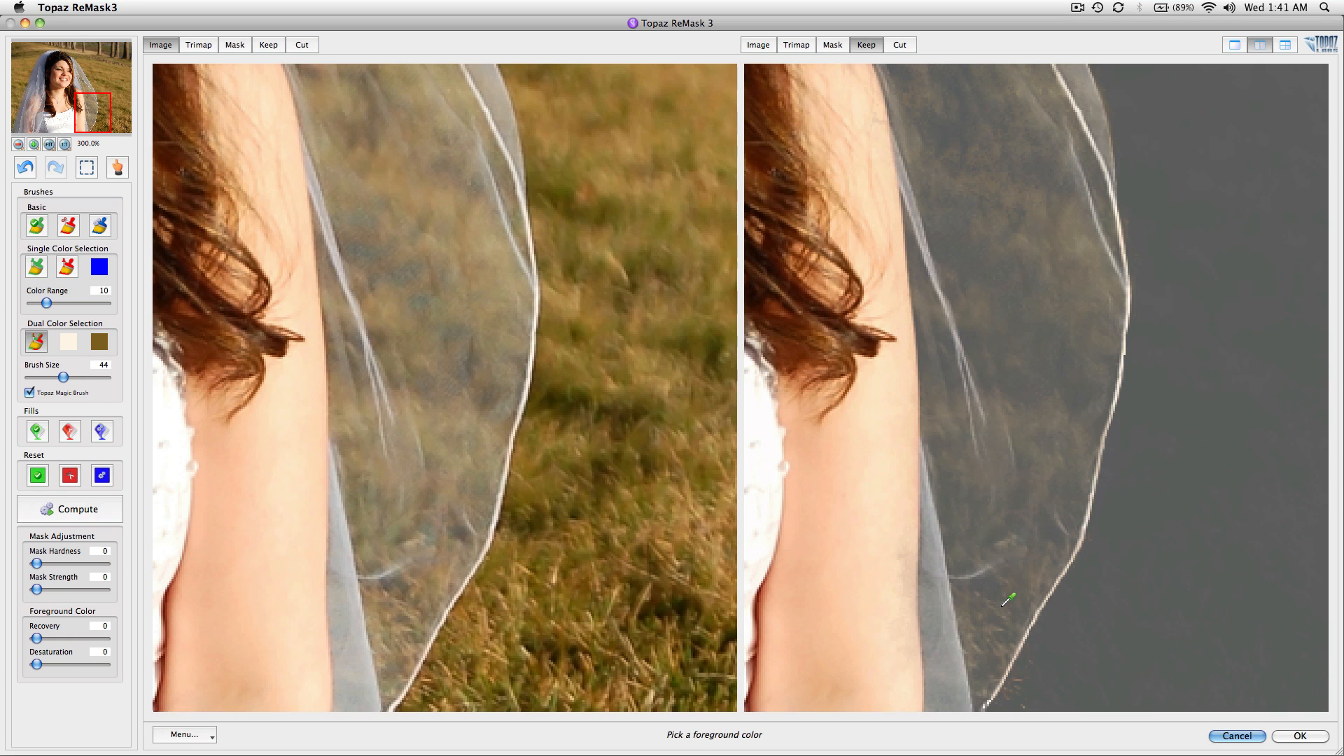
- Resample the dual colors from the grey veil strip beside the arm and the brown grass, and brush them over the bottom of the veil
{"action": "left_click", "coordinate": [953, 641]}
{"action": "left_click", "coordinate": [479, 624]}
{"action": "mouse_move", "coordinate": [977, 576]}
{"action": "left_mouse_down"}
{"action": "mouse_move", "coordinate": [990, 661]}
{"action": "mouse_move", "coordinate": [1009, 577]}
{"action": "mouse_move", "coordinate": [999, 534]}
{"action": "mouse_move", "coordinate": [1004, 546]}
{"action": "left_mouse_up"}
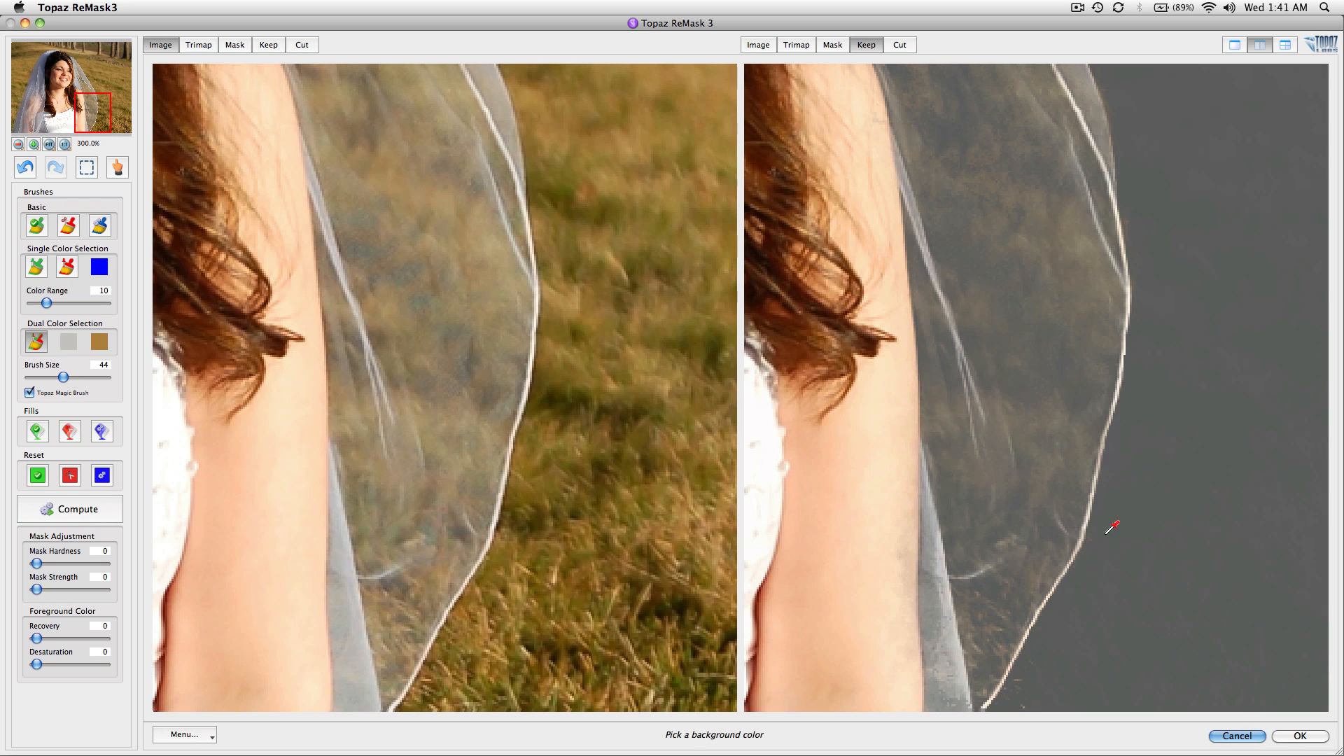
{"action": "left_click", "coordinate": [1093, 556]}
{"action": "mouse_move", "coordinate": [985, 598]}
{"action": "left_mouse_down"}
{"action": "mouse_move", "coordinate": [980, 627]}
{"action": "mouse_move", "coordinate": [955, 489]}
{"action": "mouse_move", "coordinate": [960, 718]}
{"action": "mouse_move", "coordinate": [973, 700]}
{"action": "left_mouse_up"}
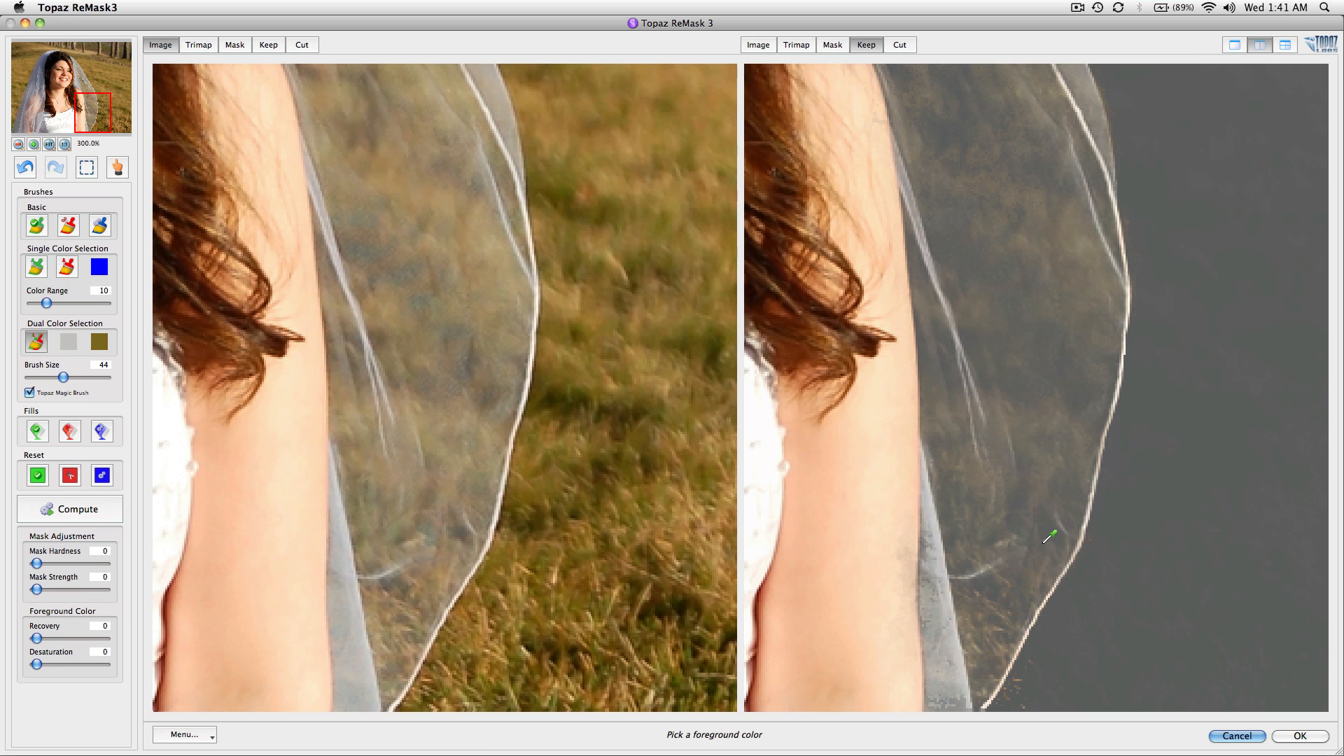
- In the mask, restore the bride's arm and the opaque veil strip beside it with the basic keep brush
{"action": "left_click", "coordinate": [835, 46]}
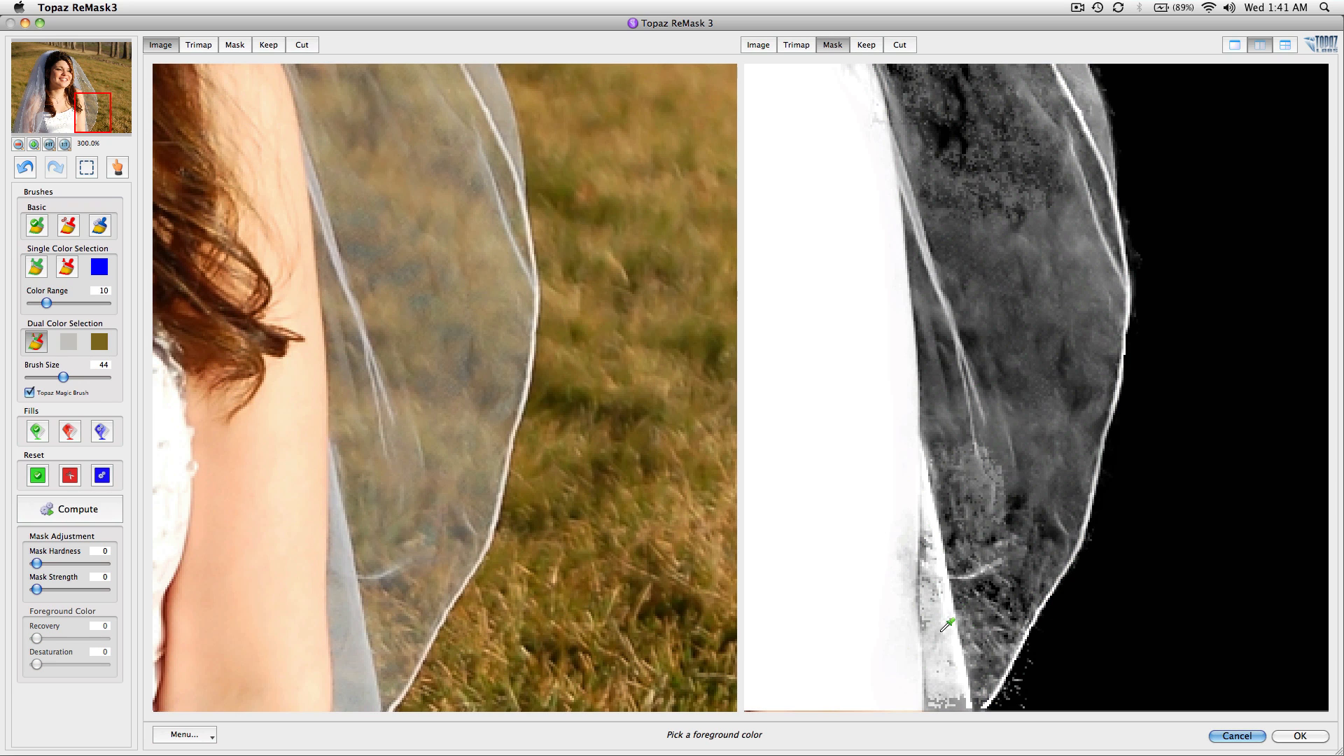
{"action": "key", "text": "k"}
{"action": "mouse_move", "coordinate": [900, 645]}
{"action": "left_mouse_down"}
{"action": "mouse_move", "coordinate": [891, 554]}
{"action": "mouse_move", "coordinate": [921, 700]}
{"action": "left_mouse_up"}
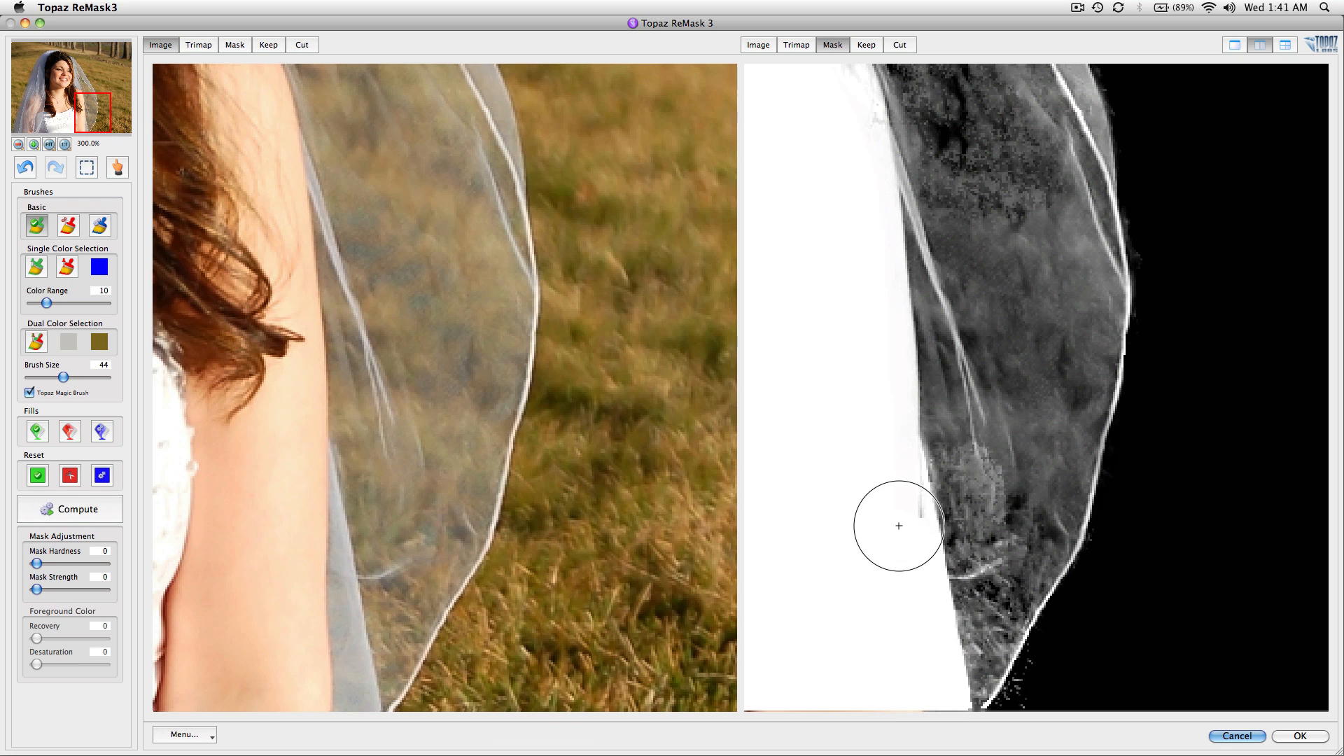
{"action": "left_click", "coordinate": [877, 525]}
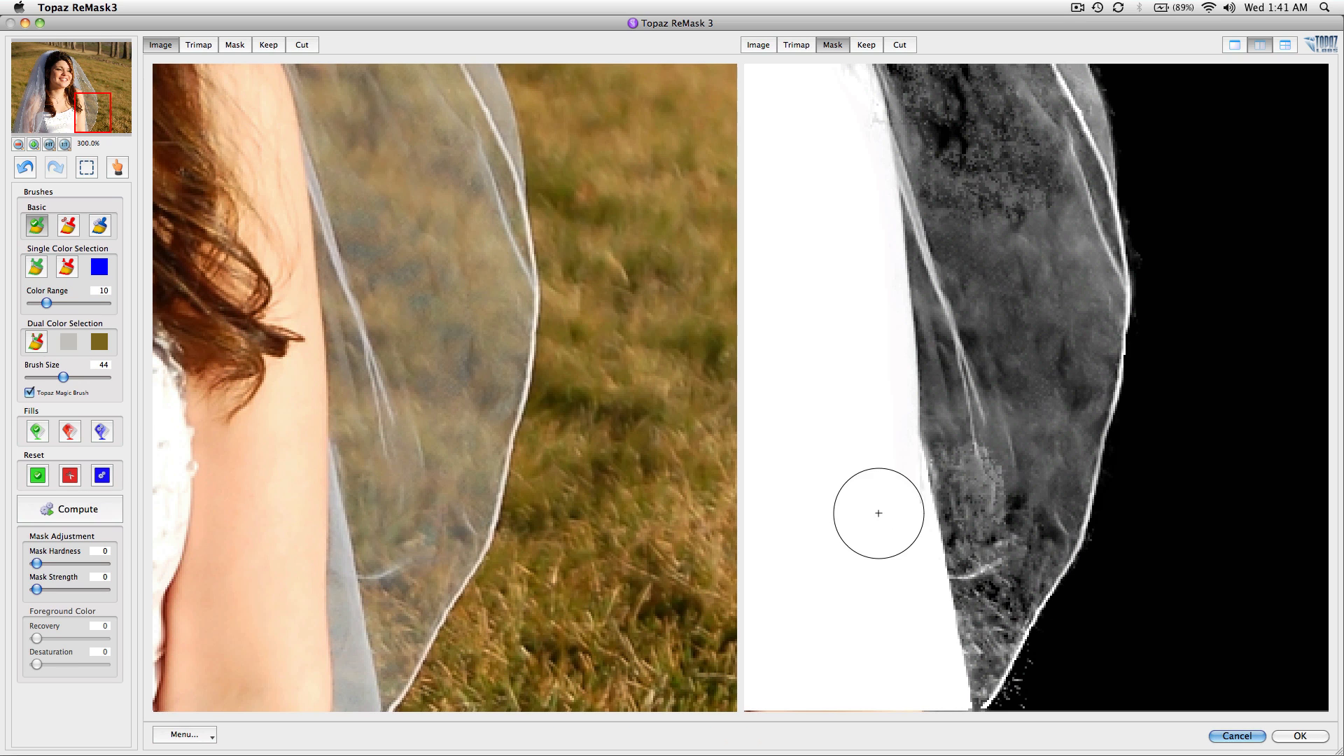
- Try the basic keep brush over the lower veil in the Keep result, and undo the stroke
{"action": "left_click", "coordinate": [866, 45]}
{"action": "left_click_drag", "start_coordinate": [886, 370], "coordinate": [1012, 578]}
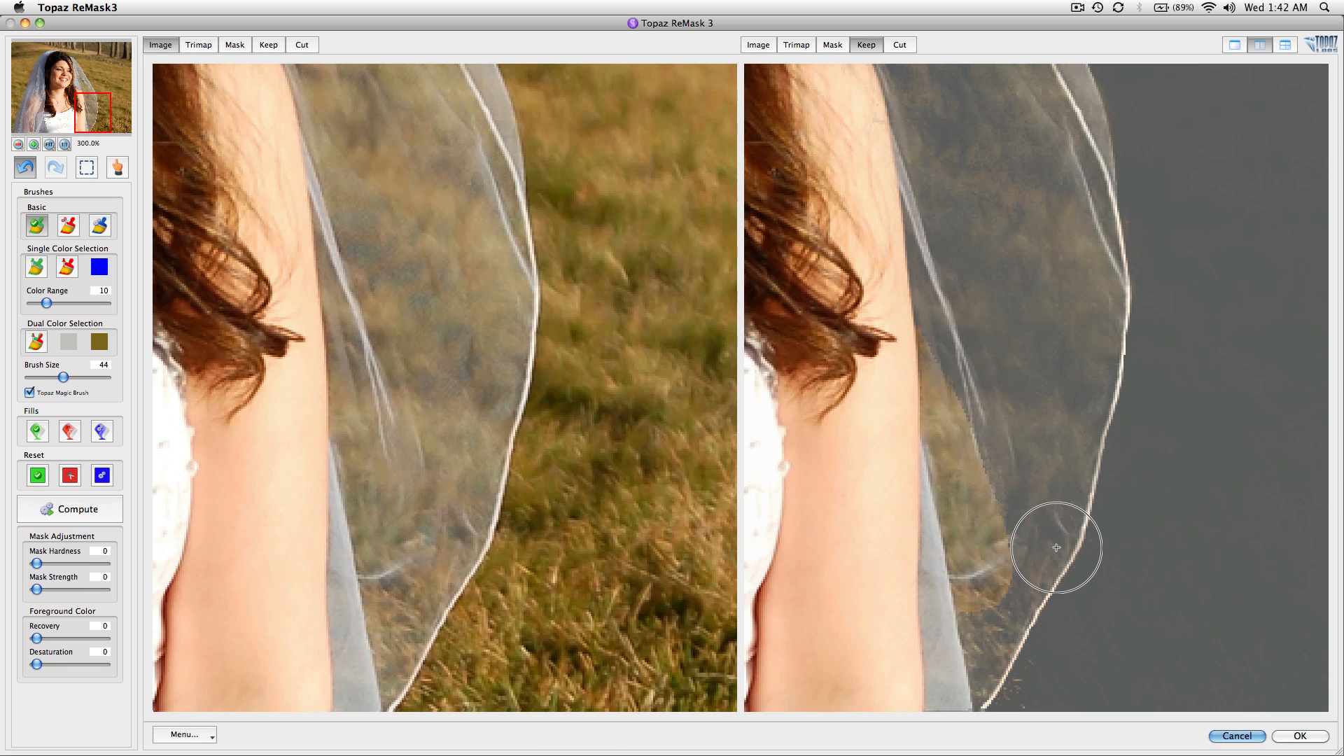
{"action": "key", "text": "super+z"}
- Clean up the haze along the top of the bride's hair in the mask with the basic cut brush
{"action": "left_click_drag", "start_coordinate": [815, 241], "coordinate": [960, 559]}
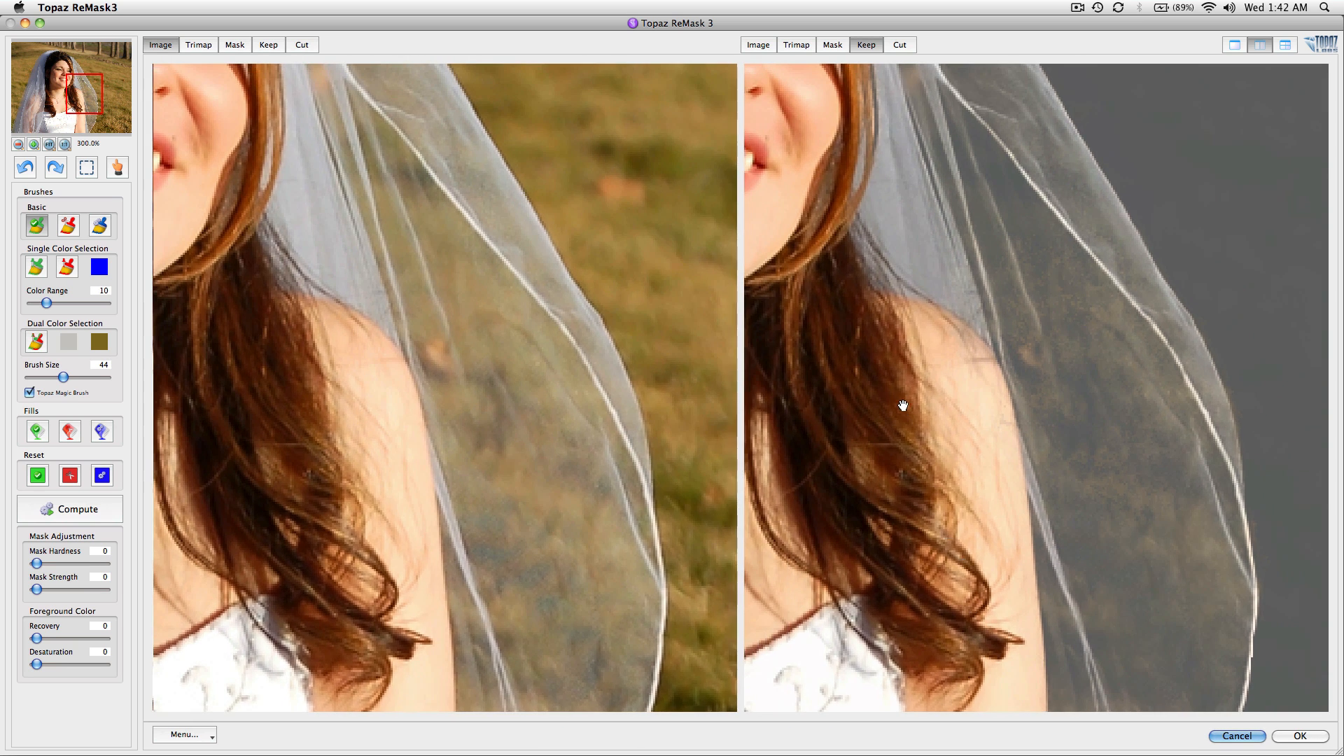
{"action": "left_click_drag", "start_coordinate": [903, 406], "coordinate": [1065, 607]}
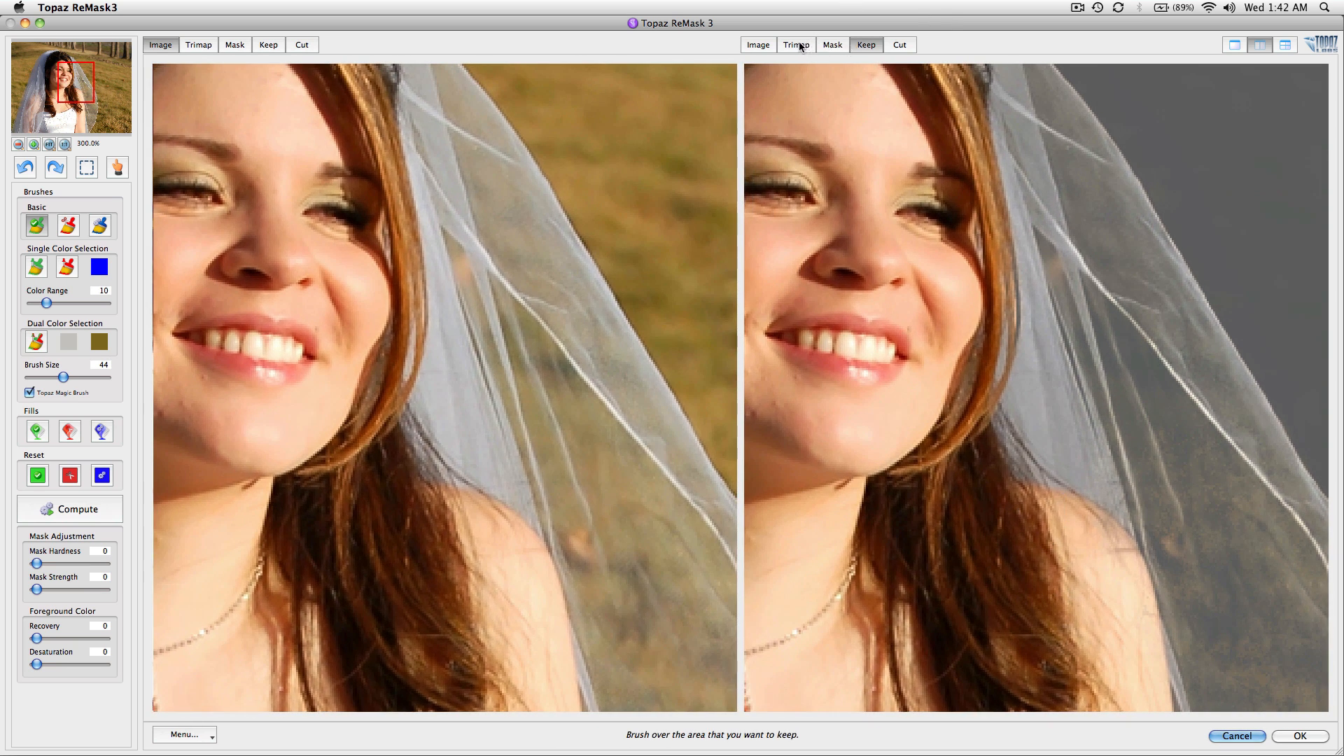
{"action": "left_click", "coordinate": [833, 45]}
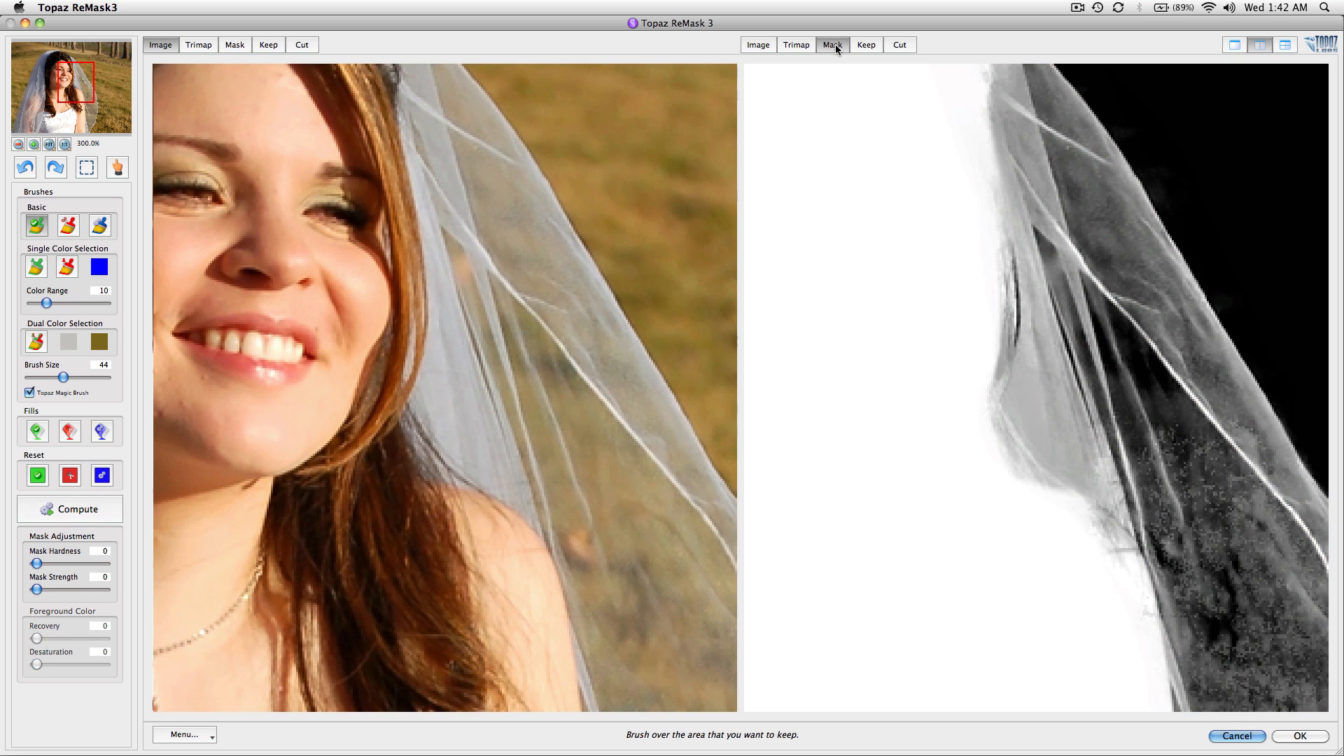
{"action": "left_click", "coordinate": [868, 44]}
{"action": "mouse_move", "coordinate": [953, 180]}
{"action": "left_mouse_down"}
{"action": "mouse_move", "coordinate": [942, 264]}
{"action": "mouse_move", "coordinate": [969, 393]}
{"action": "mouse_move", "coordinate": [945, 338]}
{"action": "left_mouse_up"}
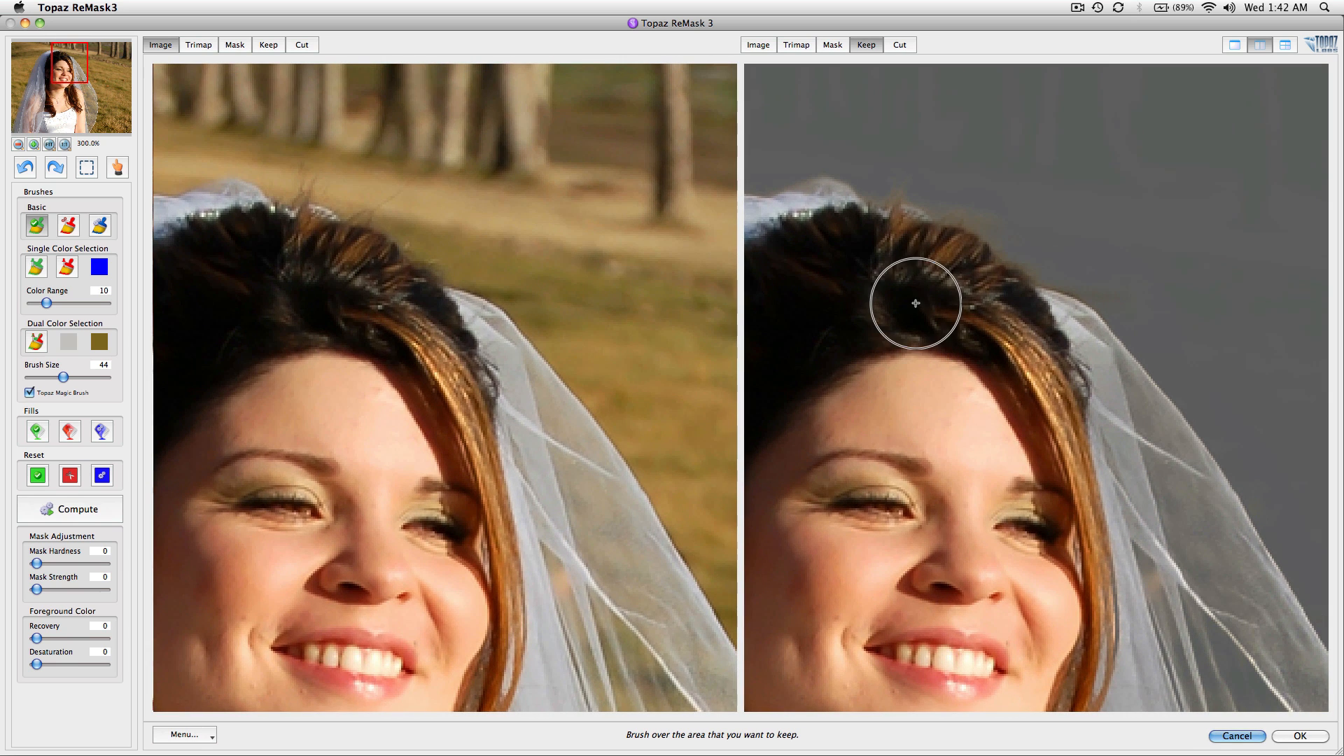
{"action": "left_click", "coordinate": [836, 43]}
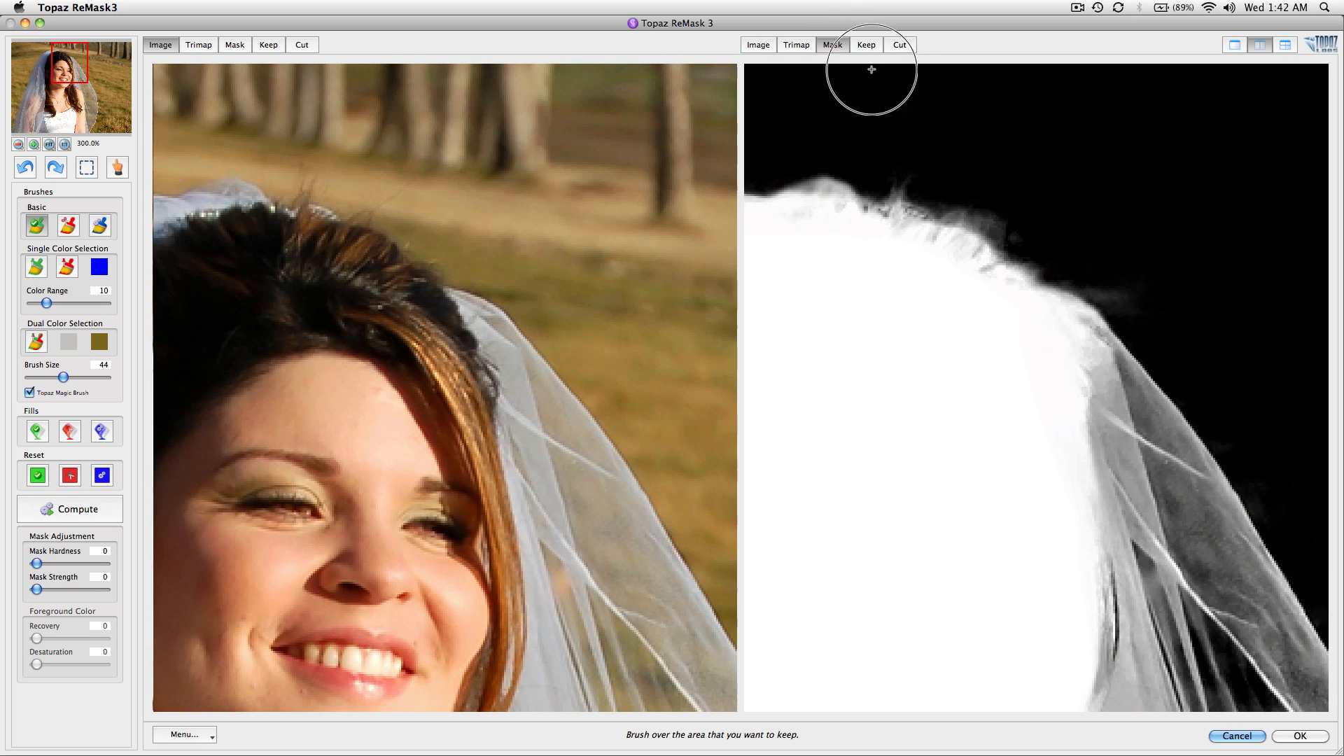
{"action": "key", "text": "x"}
{"action": "left_click", "coordinate": [1029, 203]}
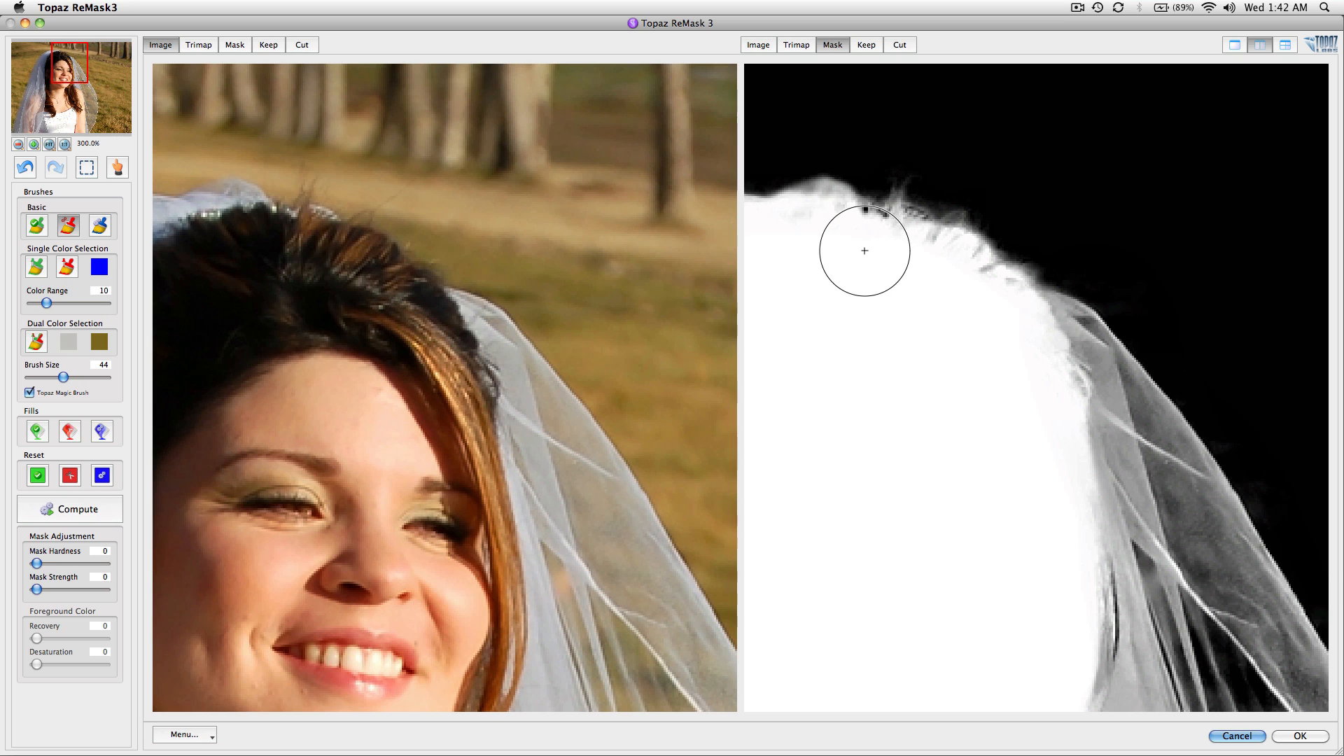
- Fill the gaps along the hairline with the basic keep brush, and cut away the haze where the veil meets the hair
{"action": "key", "text": "g"}
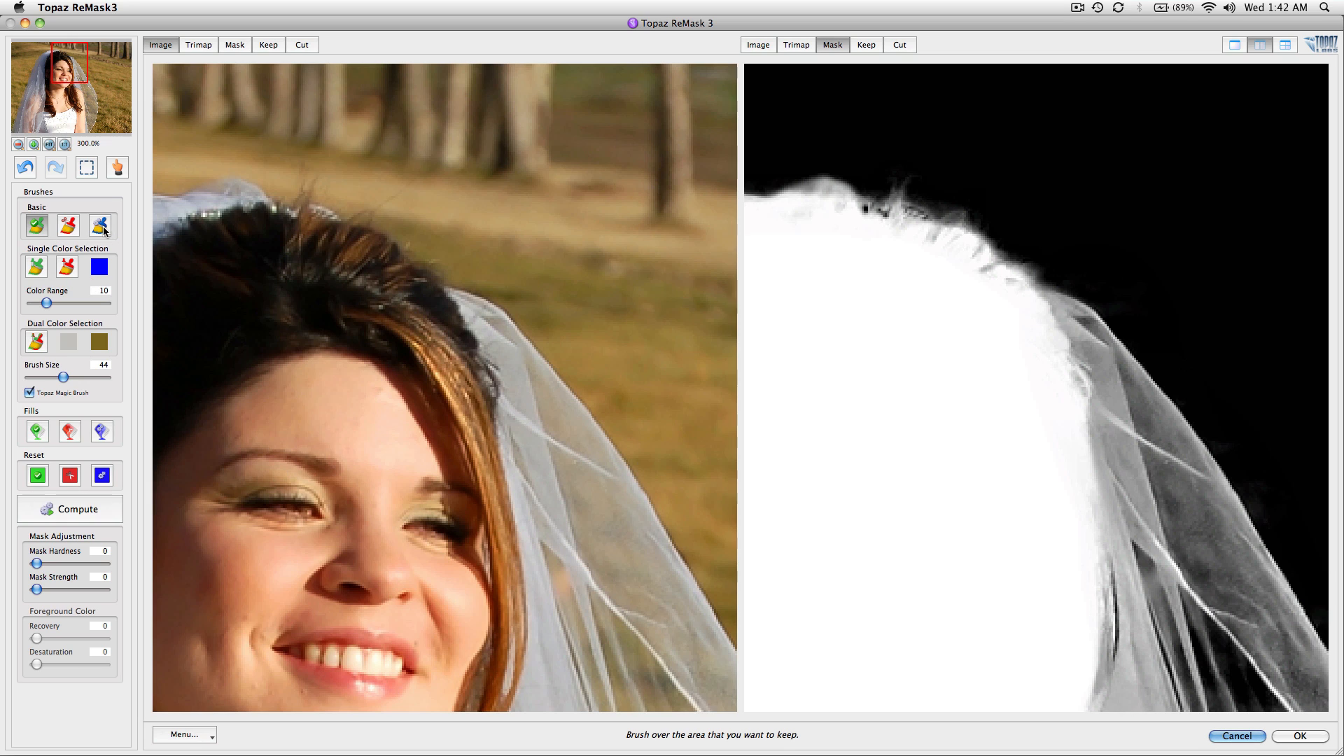
{"action": "left_click_drag", "start_coordinate": [864, 246], "coordinate": [1004, 345]}
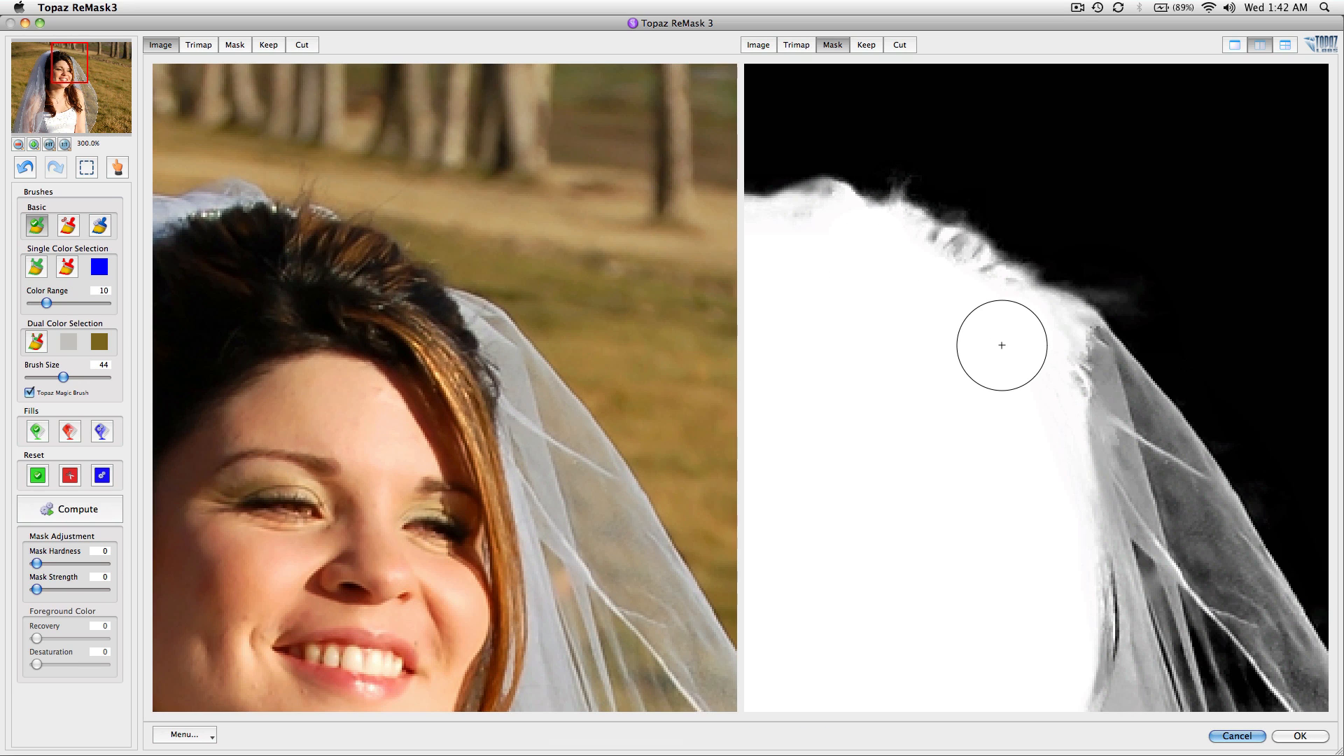
{"action": "key", "text": "c"}
{"action": "left_click", "coordinate": [1139, 270]}
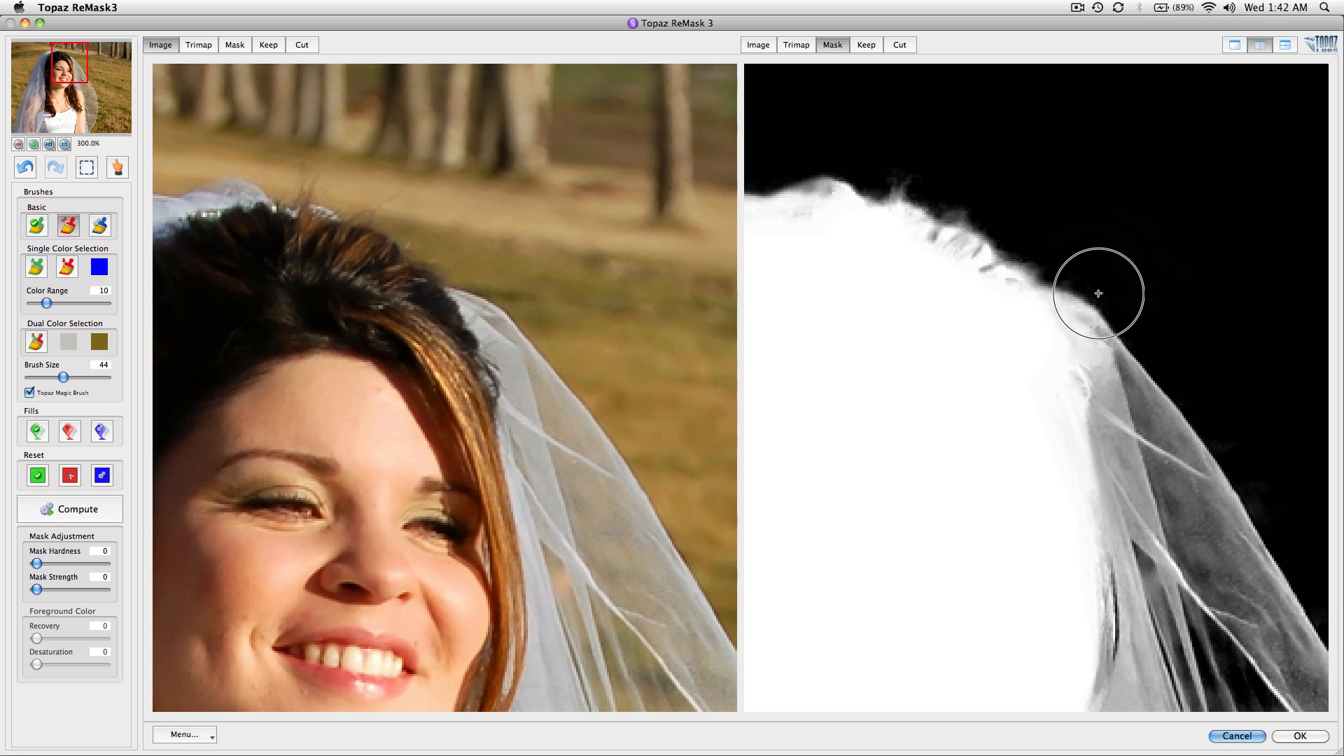
- Examine the veil over the bride's other arm in the mask and in the Keep result
{"action": "key", "text": "space"}
{"action": "mouse_move", "coordinate": [847, 380]}
{"action": "left_mouse_down"}
{"action": "mouse_move", "coordinate": [1014, 423]}
{"action": "mouse_move", "coordinate": [1094, 346]}
{"action": "mouse_move", "coordinate": [1047, 387]}
{"action": "mouse_move", "coordinate": [978, 506]}
{"action": "mouse_move", "coordinate": [969, 489]}
{"action": "mouse_move", "coordinate": [996, 348]}
{"action": "left_mouse_up"}
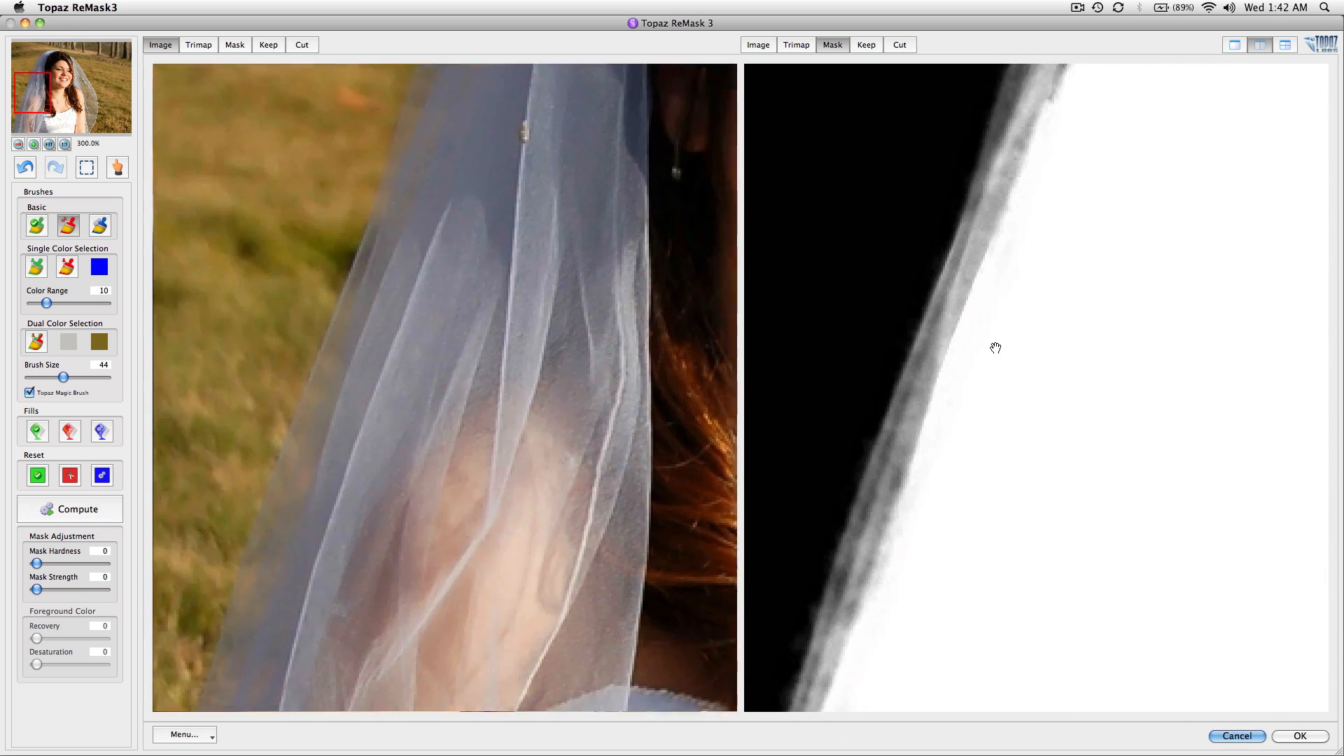
{"action": "left_click_drag", "start_coordinate": [939, 539], "coordinate": [991, 376]}
{"action": "left_click_drag", "start_coordinate": [949, 480], "coordinate": [987, 315]}
{"action": "left_click", "coordinate": [865, 45]}
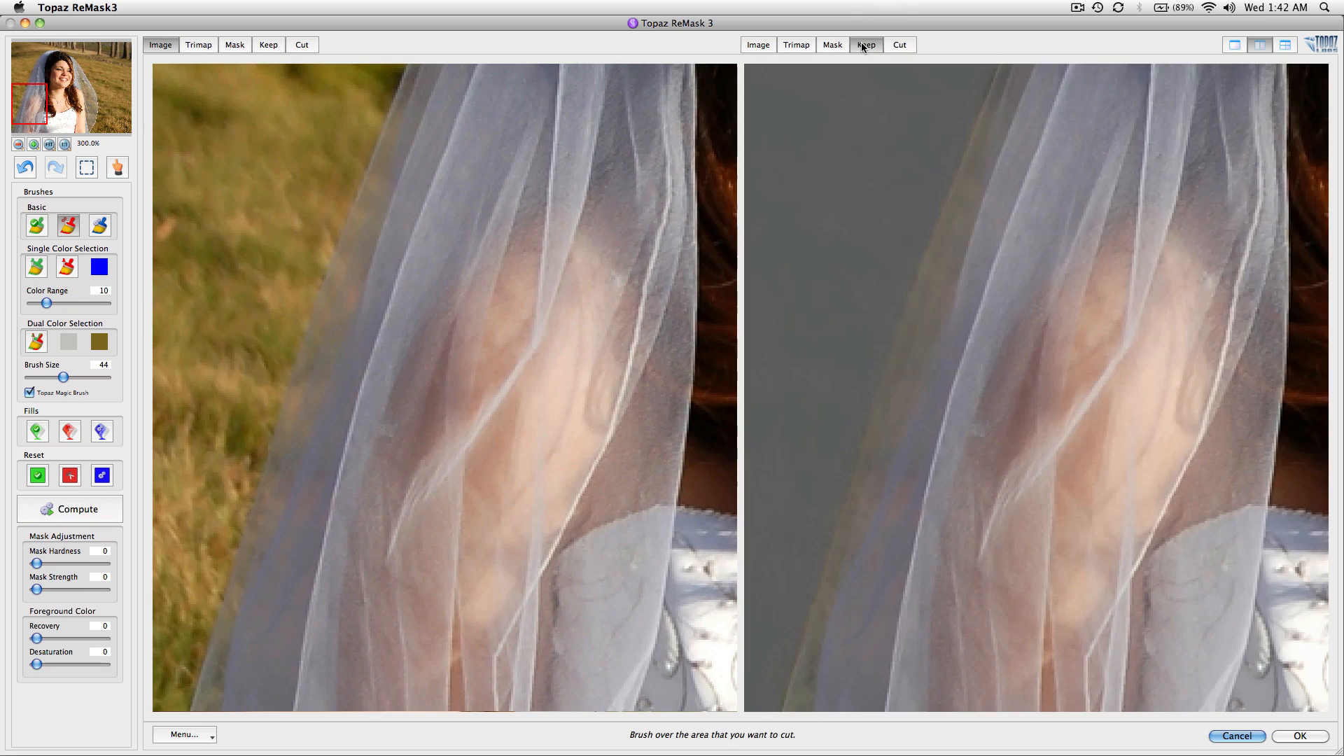
{"action": "left_click_drag", "start_coordinate": [975, 465], "coordinate": [1014, 299]}
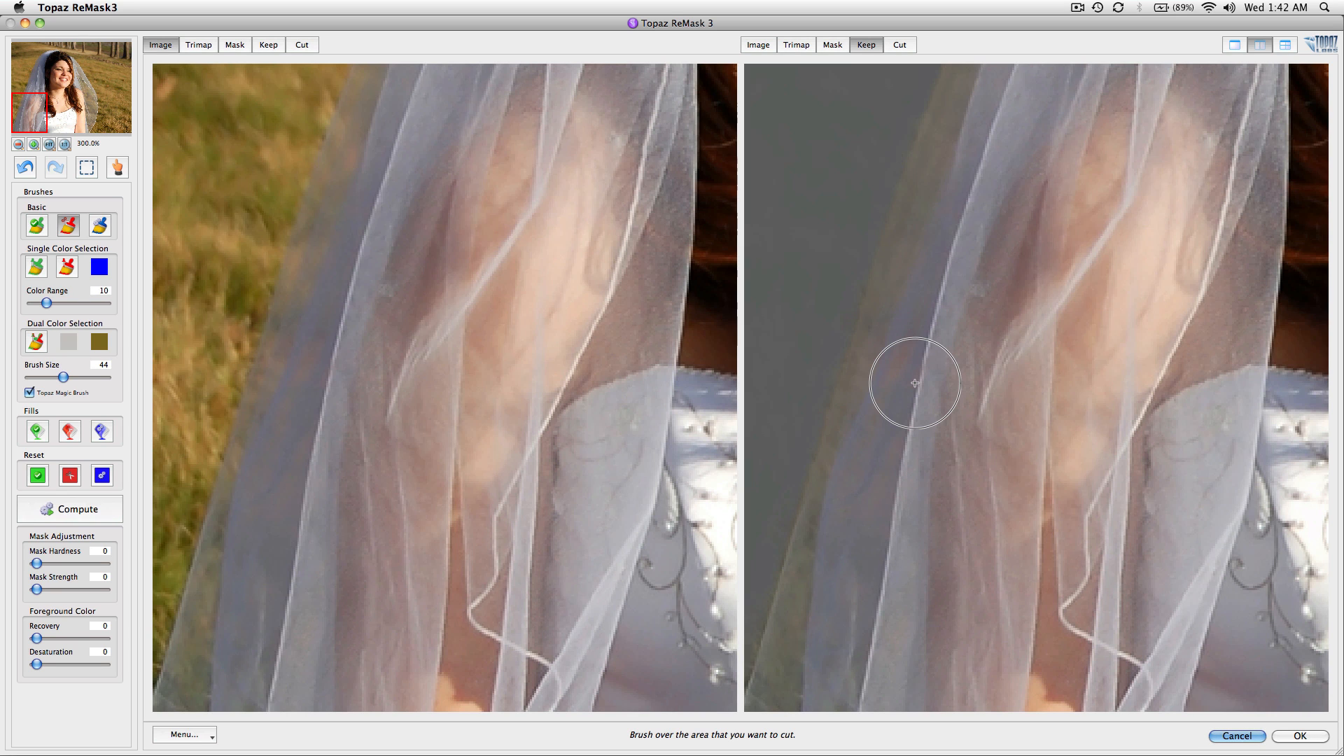
- Set the foreground color recovery to 100 and the desaturation to 34 with the whole image in view
{"action": "key", "text": "super+alt+0"}
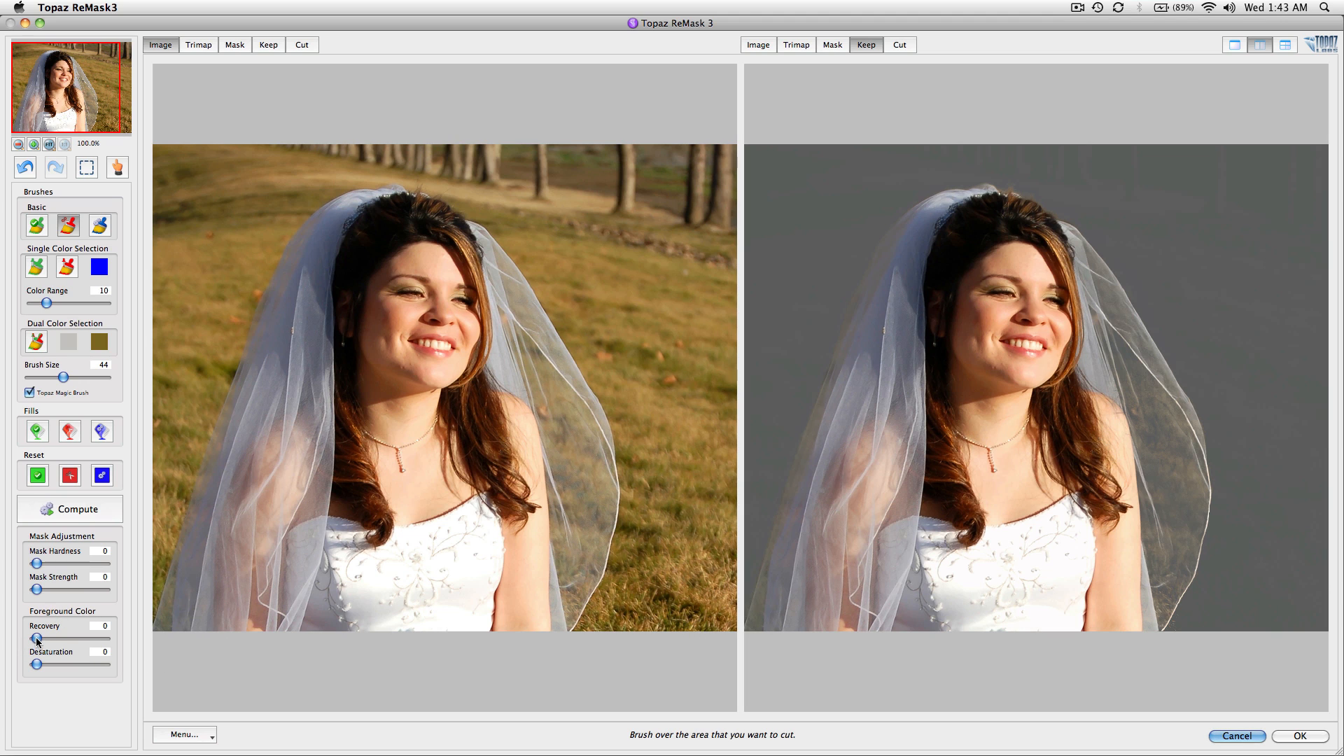
{"action": "left_click_drag", "start_coordinate": [37, 639], "coordinate": [88, 644]}
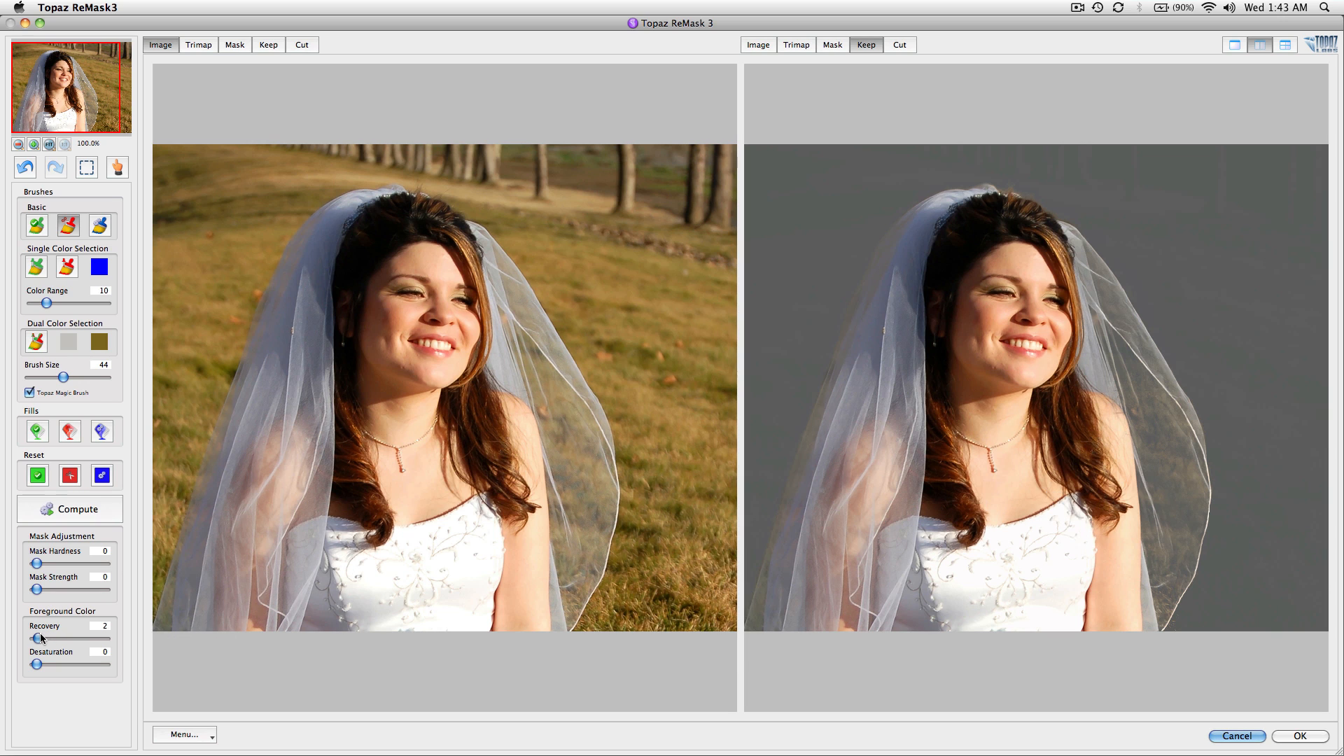
{"action": "left_click_drag", "start_coordinate": [38, 638], "coordinate": [105, 639]}
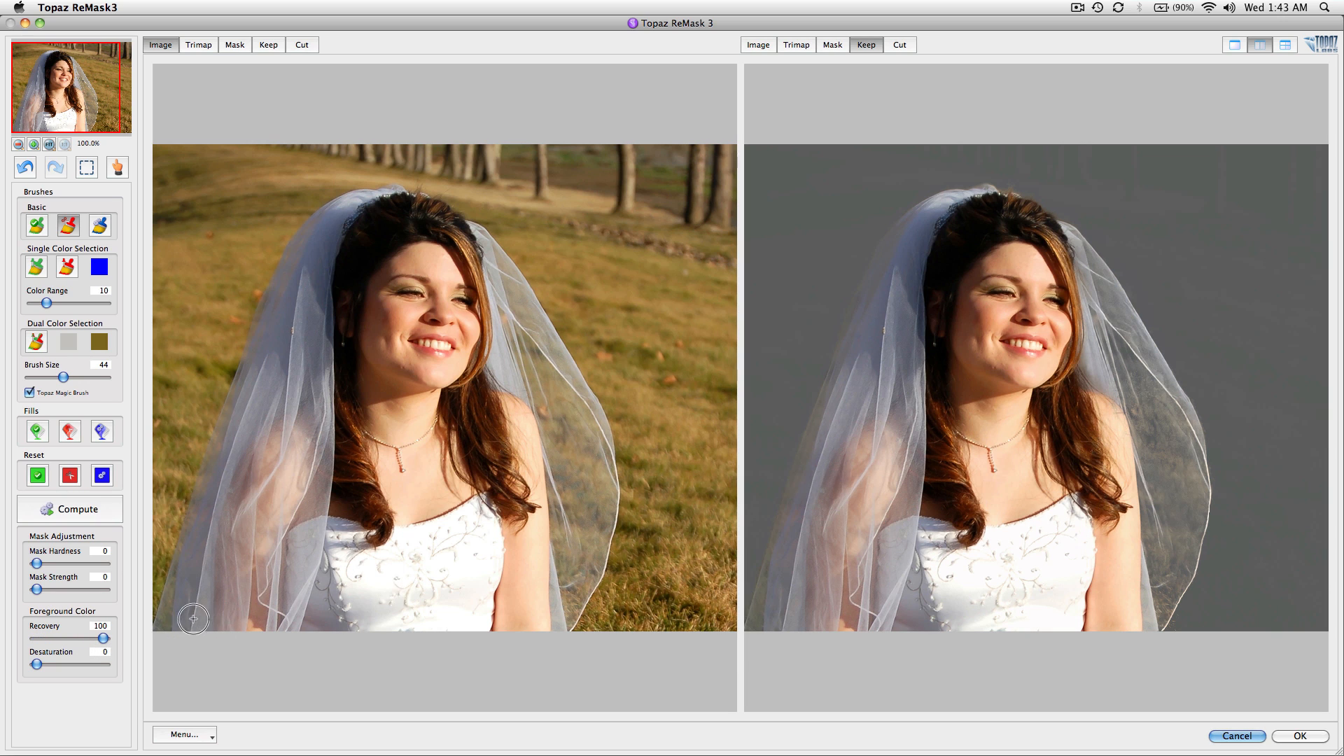
{"action": "left_click_drag", "start_coordinate": [38, 663], "coordinate": [47, 664]}
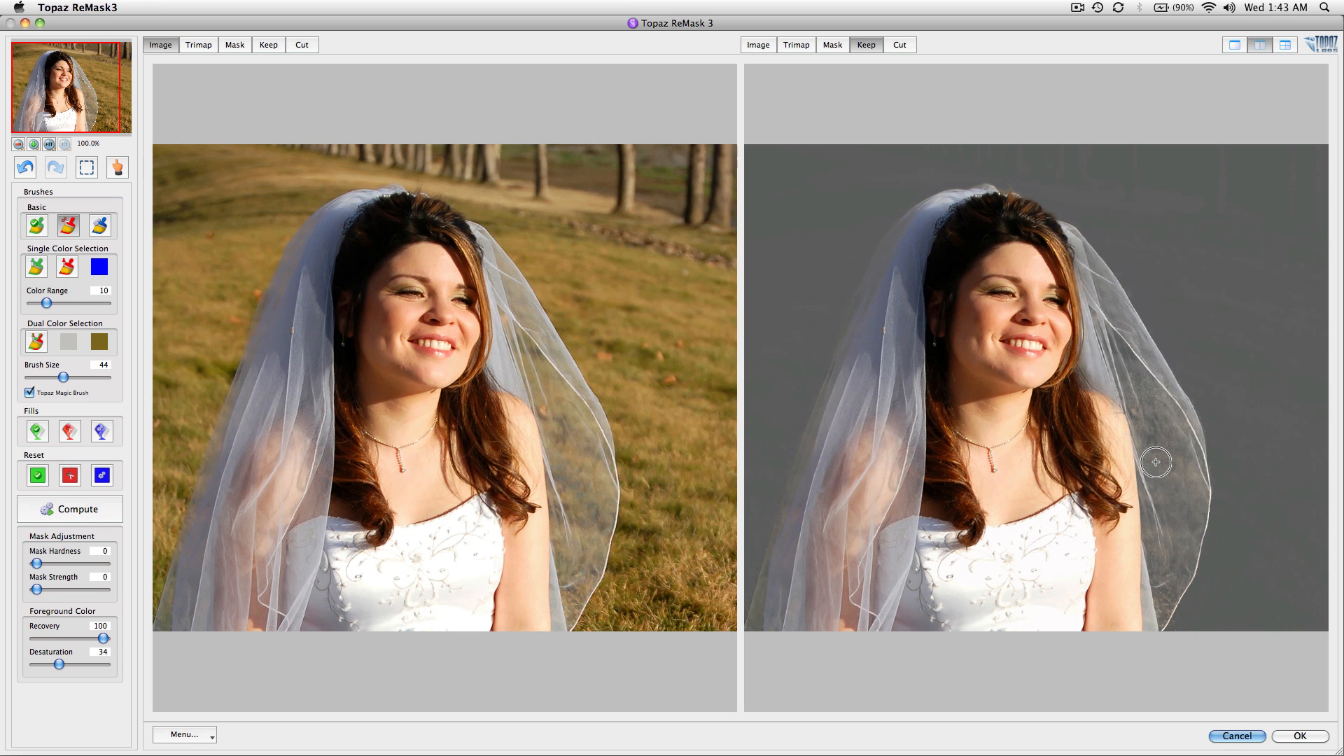
- Clean up the leftover background along the outer edge of the transparent veil with the basic cut brush
{"action": "key", "text": "super+equal"}
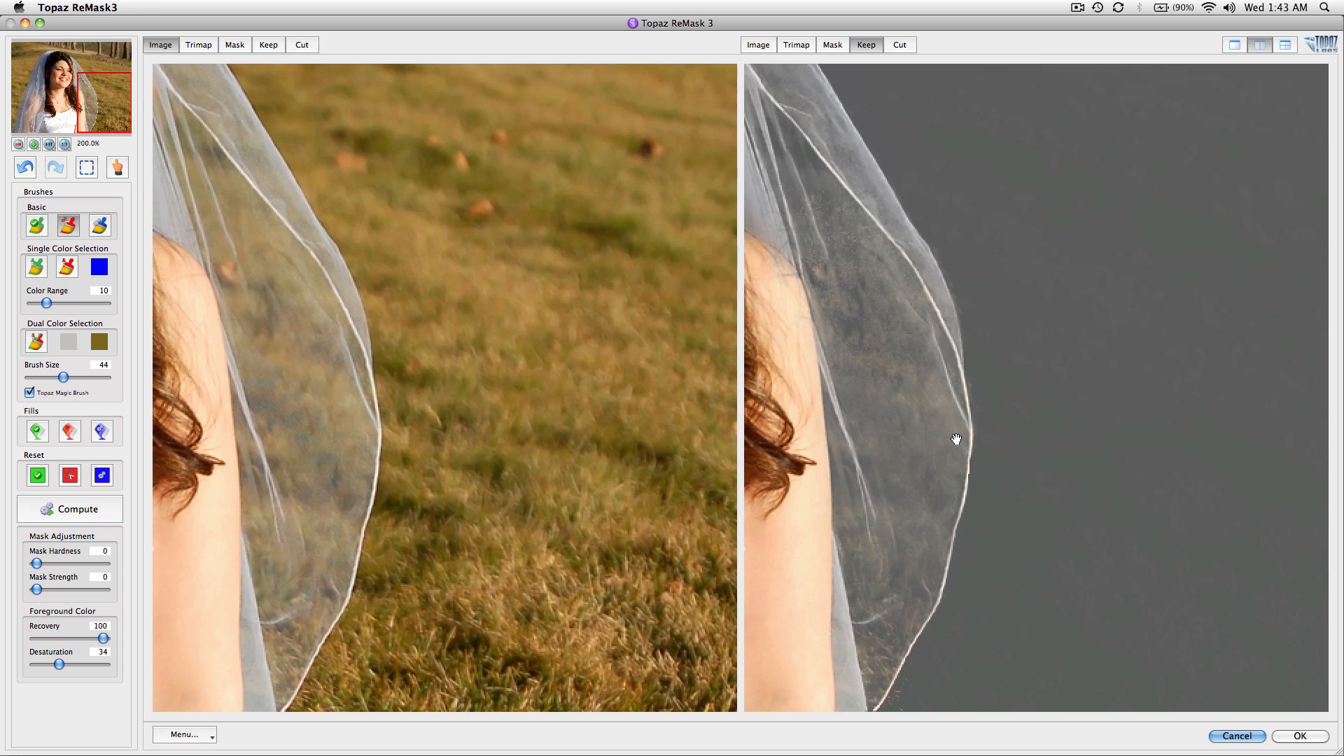
{"action": "left_click_drag", "start_coordinate": [957, 441], "coordinate": [1094, 424]}
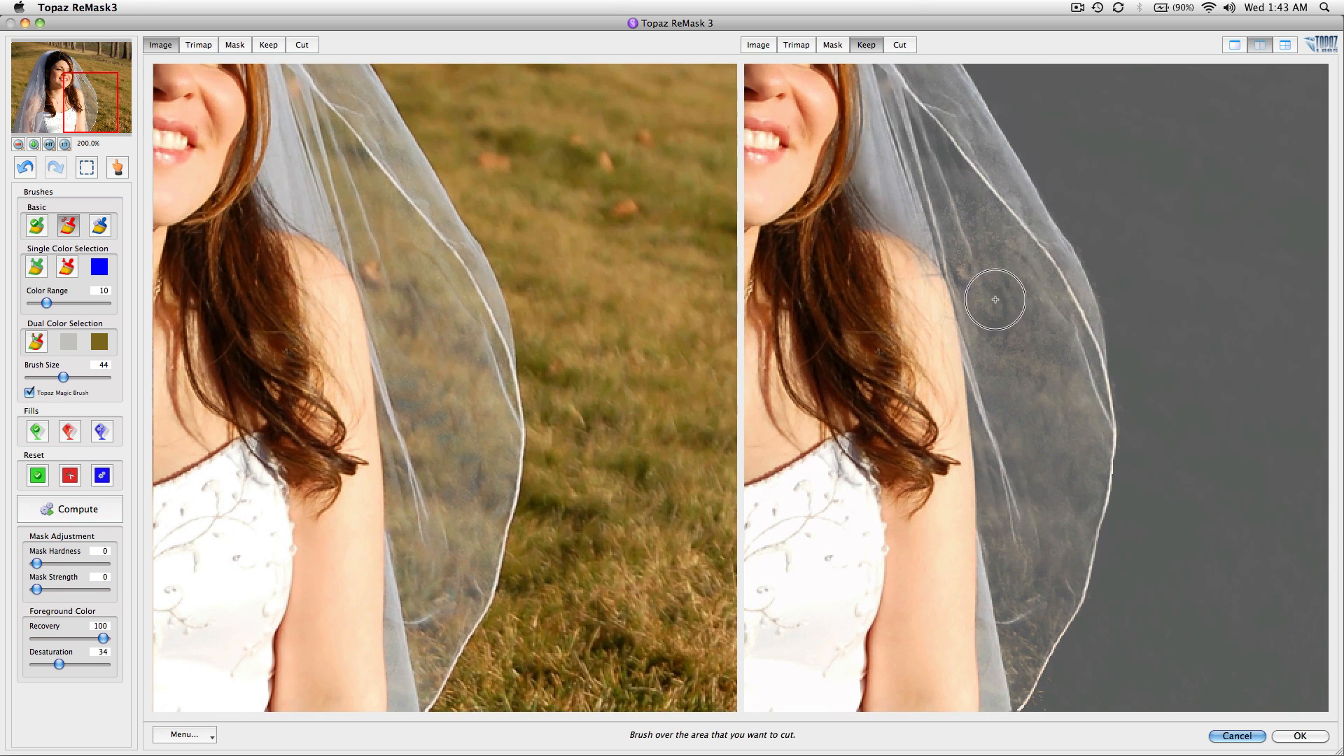
{"action": "left_click_drag", "start_coordinate": [963, 276], "coordinate": [1023, 376]}
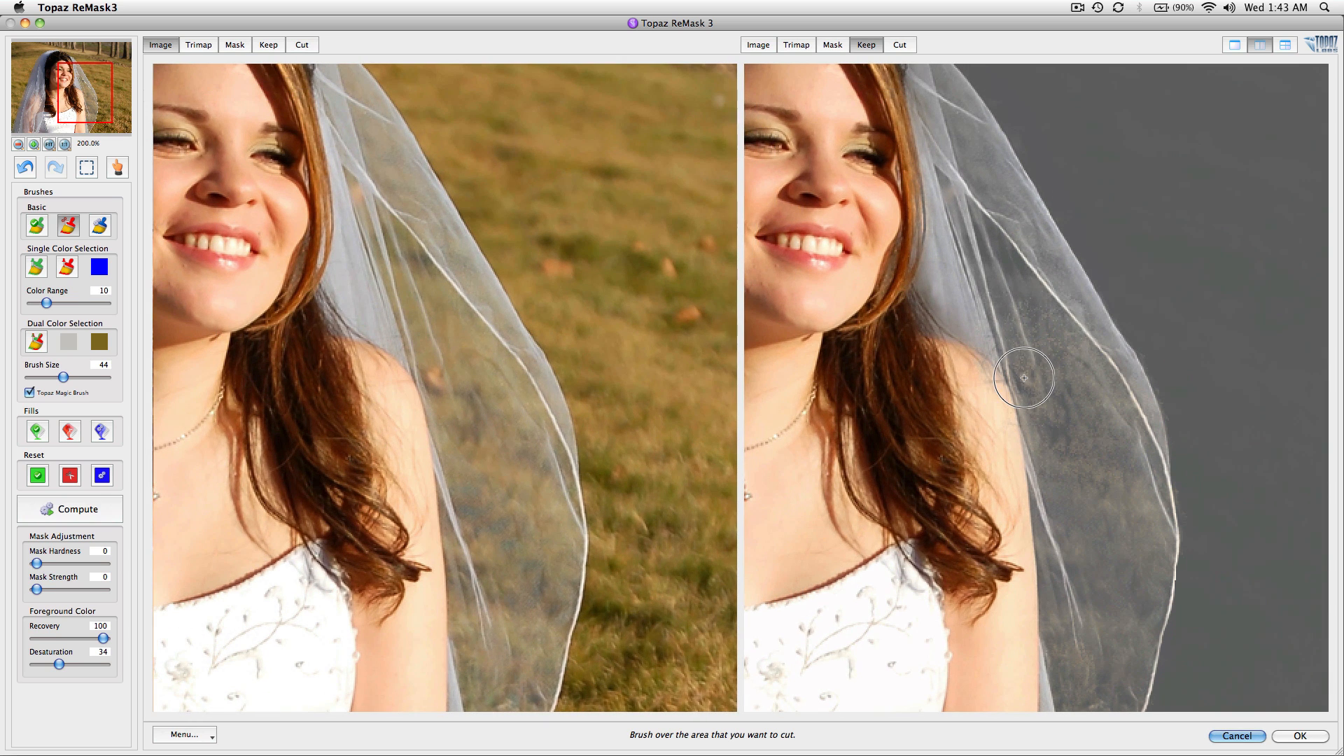
{"action": "left_click_drag", "start_coordinate": [1065, 472], "coordinate": [1074, 381]}
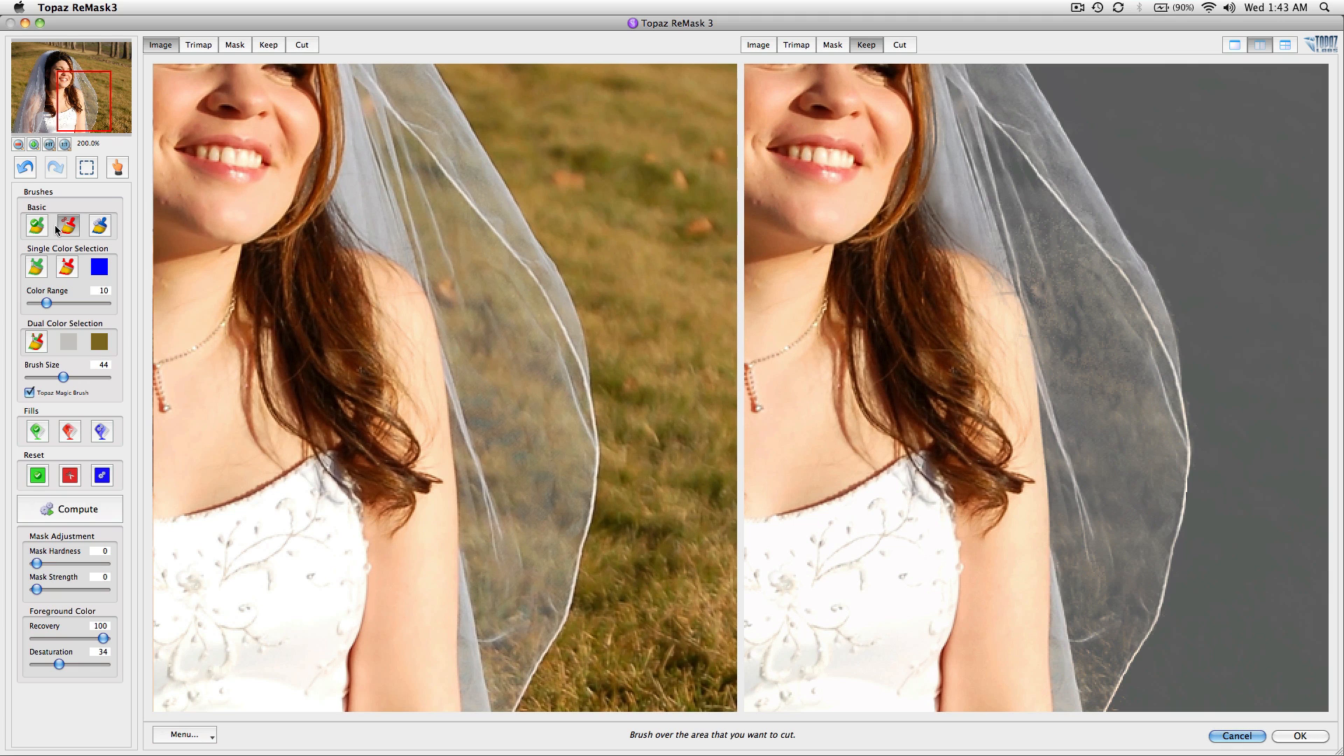
{"action": "mouse_move", "coordinate": [1274, 434]}
{"action": "left_mouse_down"}
{"action": "mouse_move", "coordinate": [1230, 408]}
{"action": "mouse_move", "coordinate": [1208, 420]}
{"action": "left_mouse_up"}
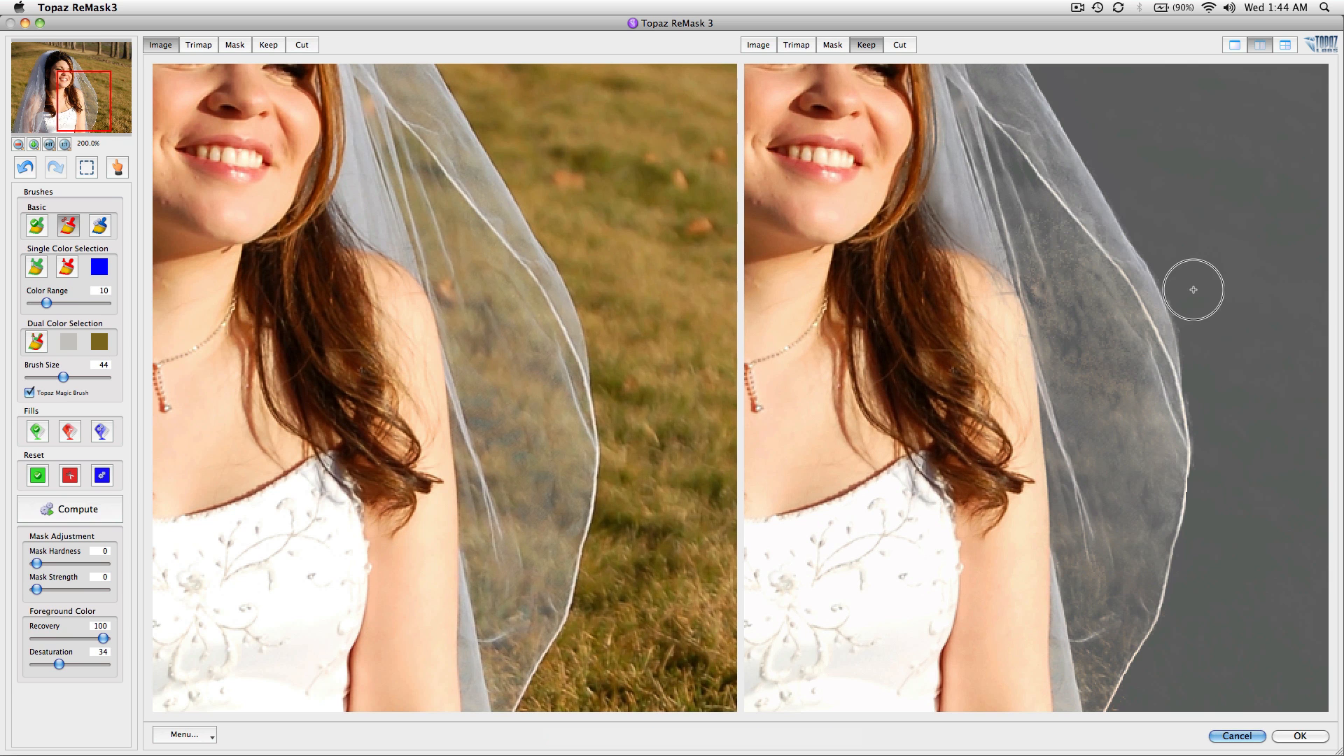
{"action": "scroll", "coordinate": [1203, 381], "scroll_direction": "up", "scroll_amount": 1}
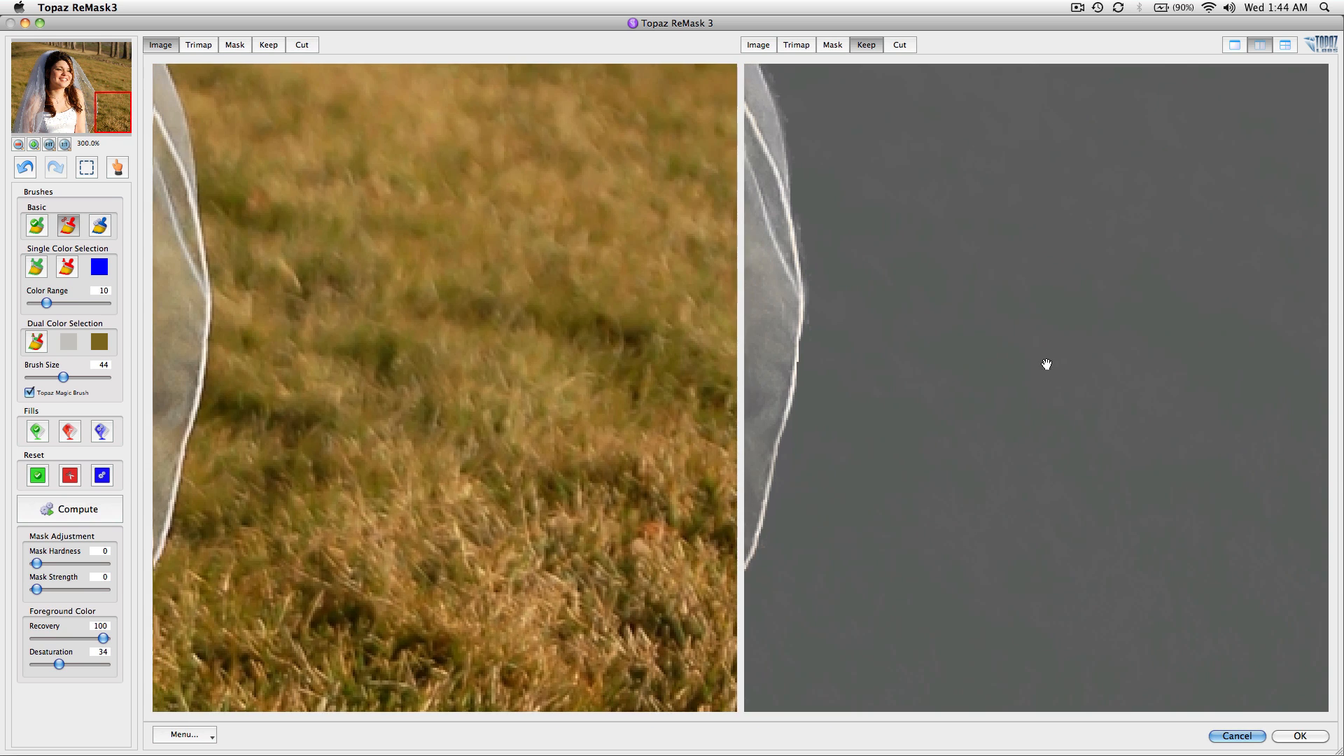
{"action": "left_click_drag", "start_coordinate": [1047, 363], "coordinate": [1161, 533]}
{"action": "mouse_move", "coordinate": [1095, 351]}
{"action": "left_mouse_down"}
{"action": "mouse_move", "coordinate": [1087, 382]}
{"action": "mouse_move", "coordinate": [1079, 337]}
{"action": "left_mouse_up"}
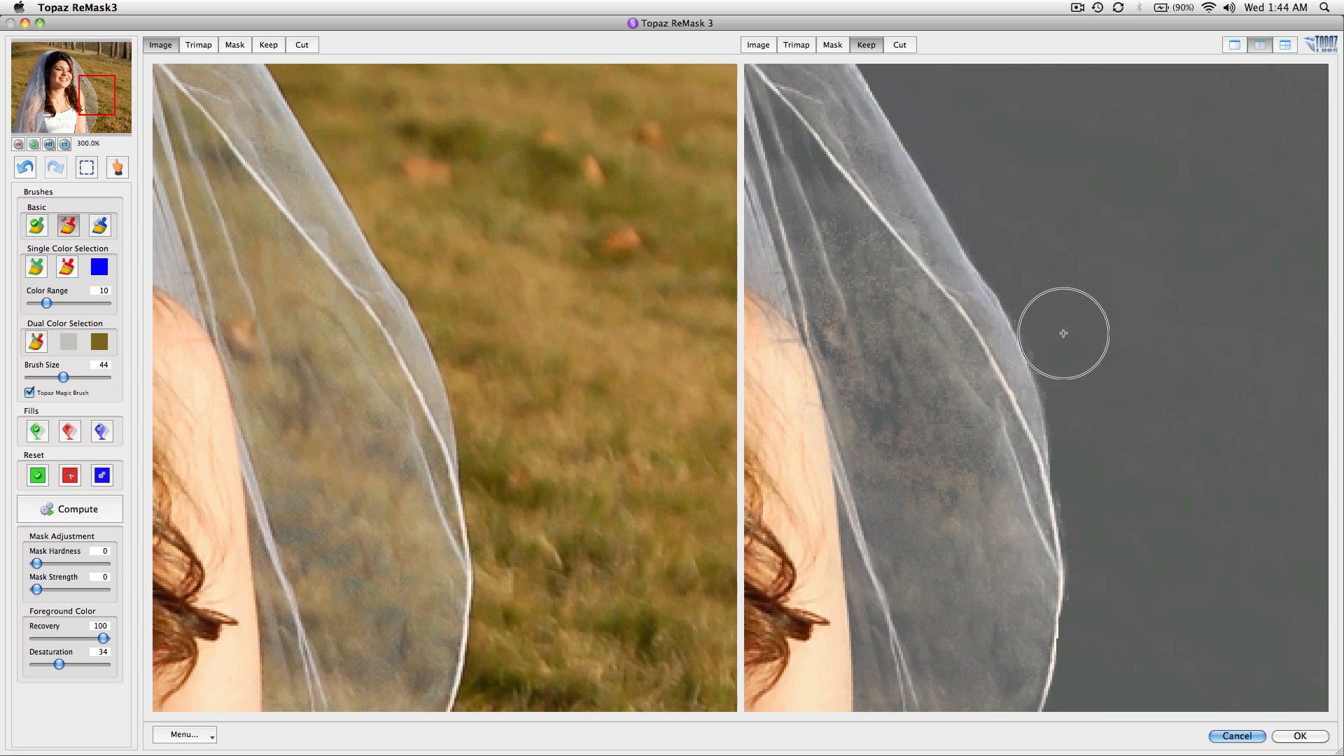
{"action": "left_click", "coordinate": [1068, 333]}
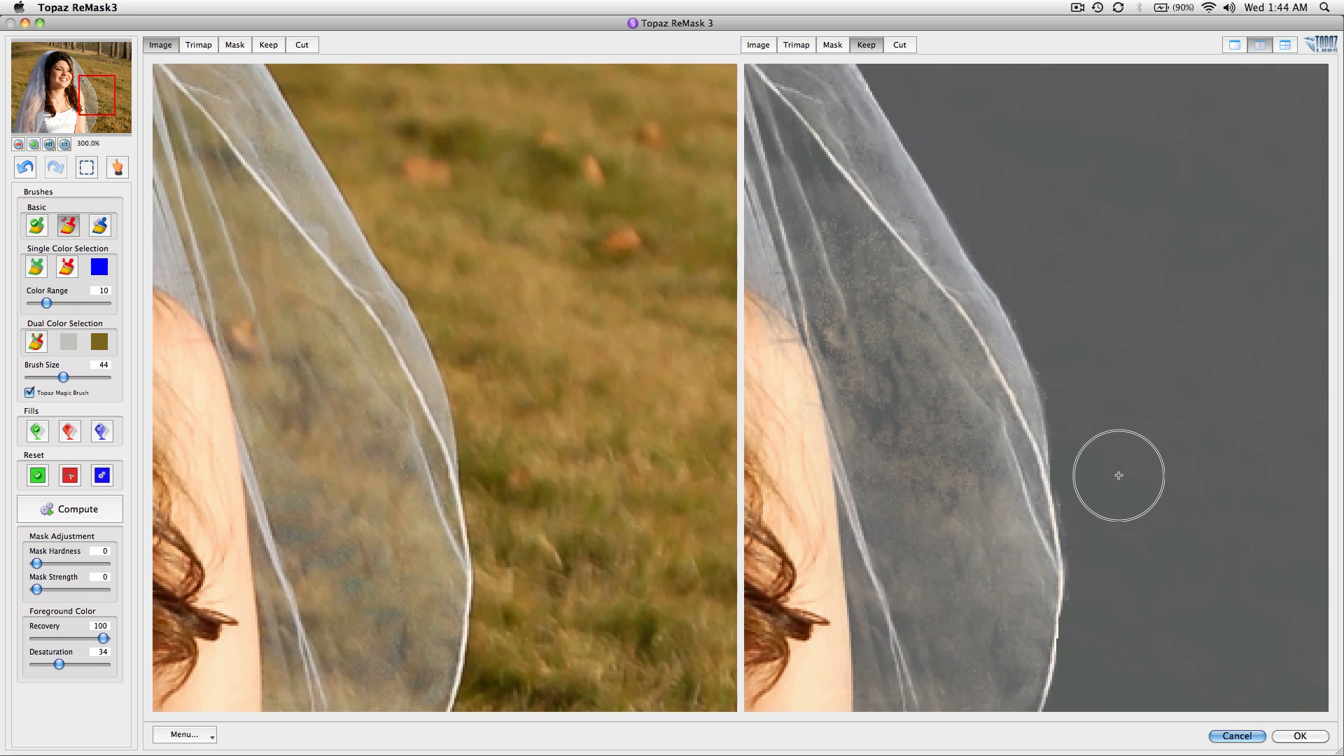
- Check the whole Keep result and apply the finished cutout to the Photoshop document
{"action": "key", "text": "super+0"}
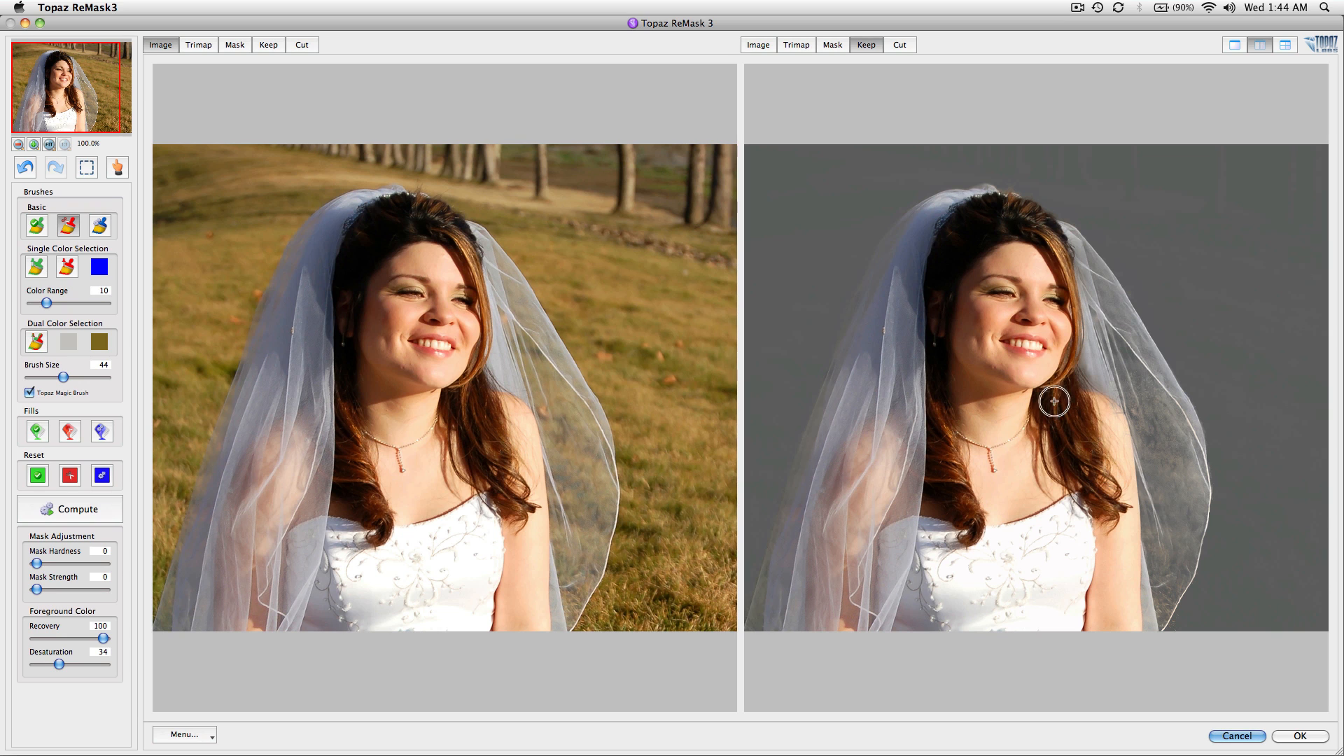
{"action": "left_click", "coordinate": [1296, 735]}
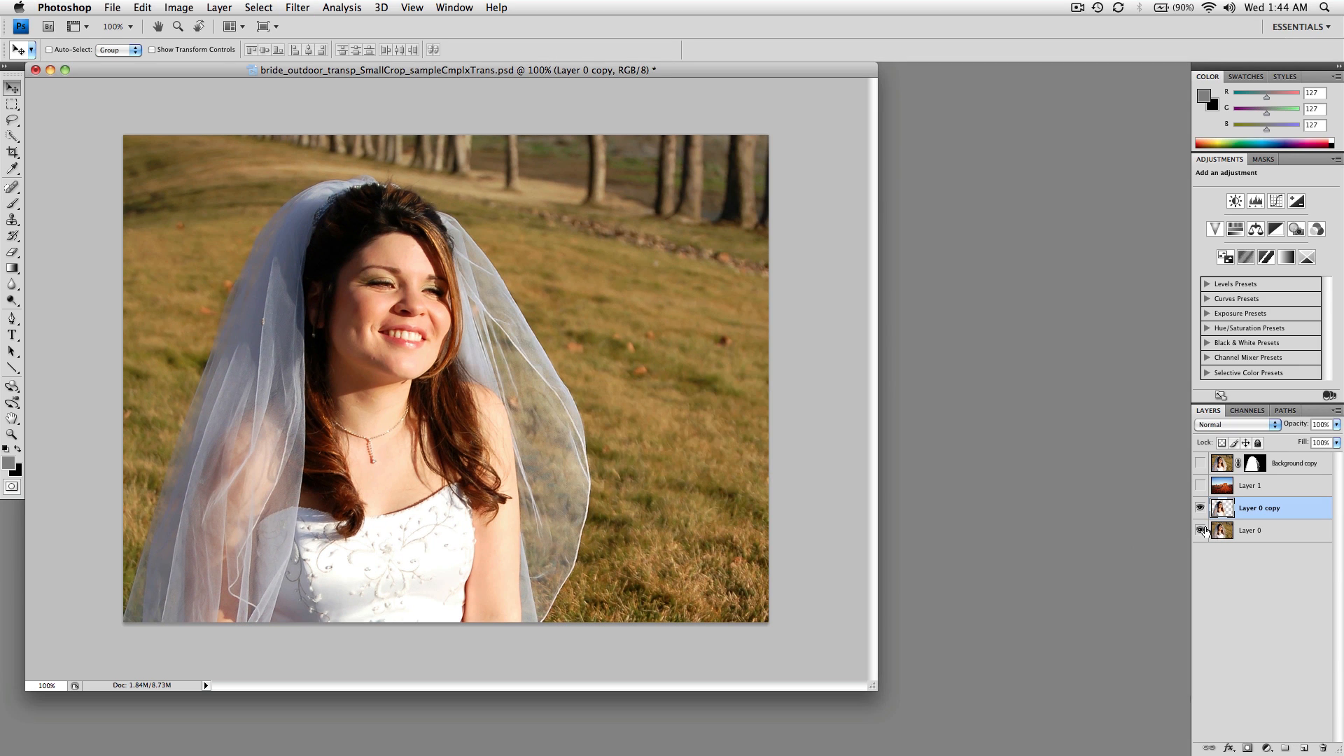
- Place the desert landscape, Layer 1, directly beneath Layer 0 copy and make it visible behind the bride
{"action": "left_click_drag", "start_coordinate": [1290, 494], "coordinate": [1291, 518]}
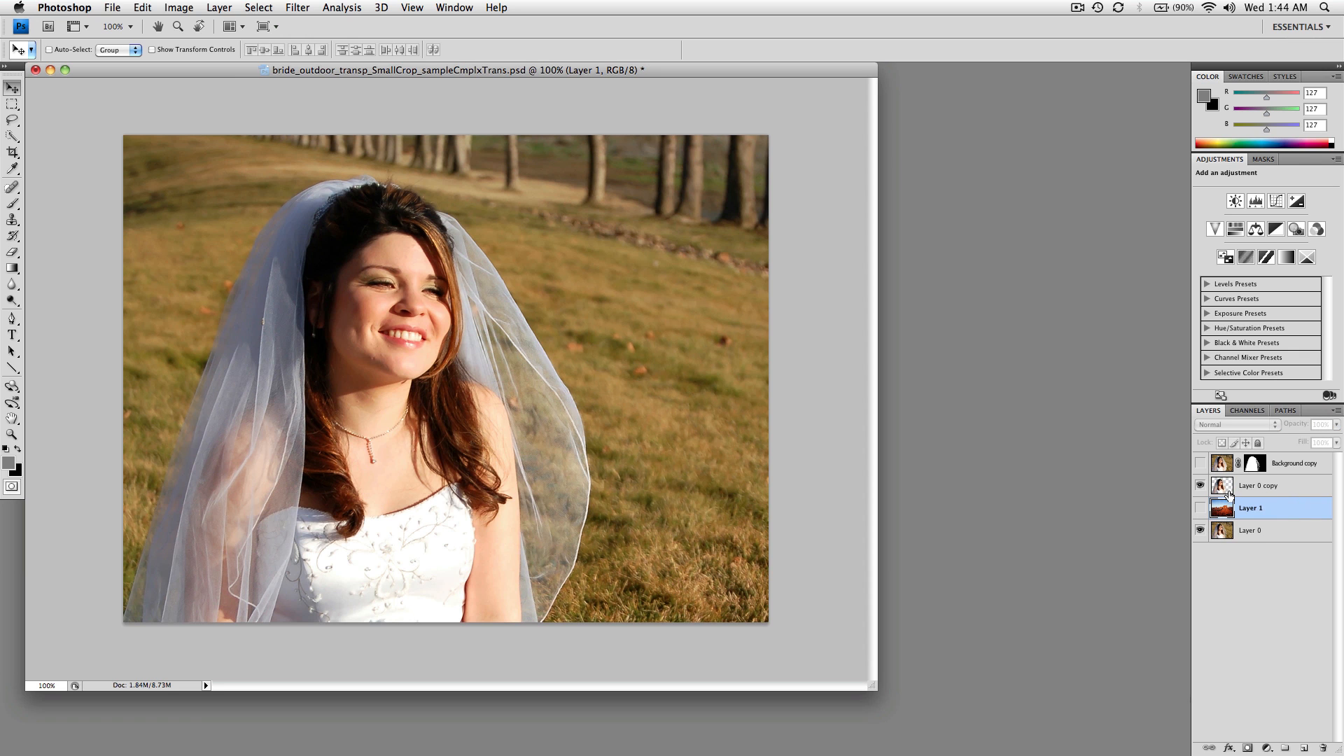
{"action": "left_click", "coordinate": [1200, 509]}
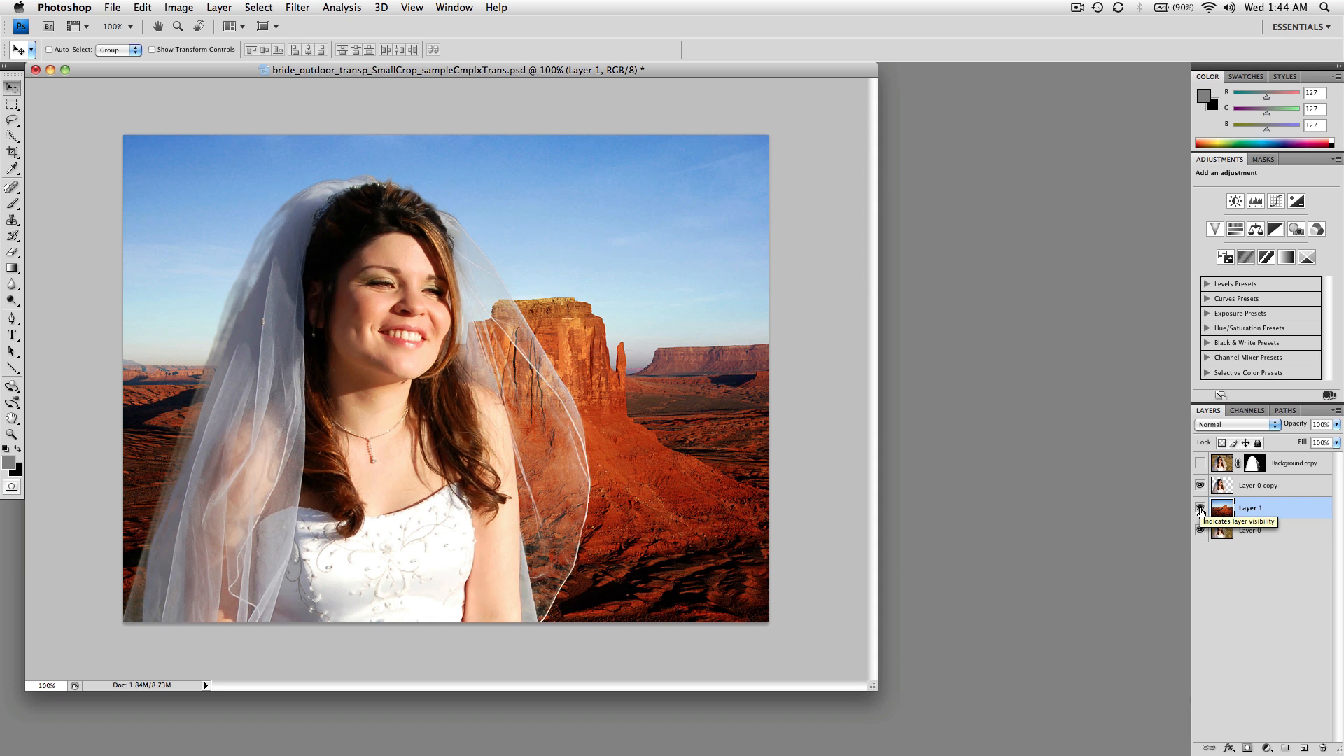
- Inspect the transparent veil against the desert at 200%, try shifting the desert layer behind it, and undo the shift
{"action": "left_click", "coordinate": [497, 406]}
{"action": "left_click_drag", "start_coordinate": [587, 436], "coordinate": [666, 420]}
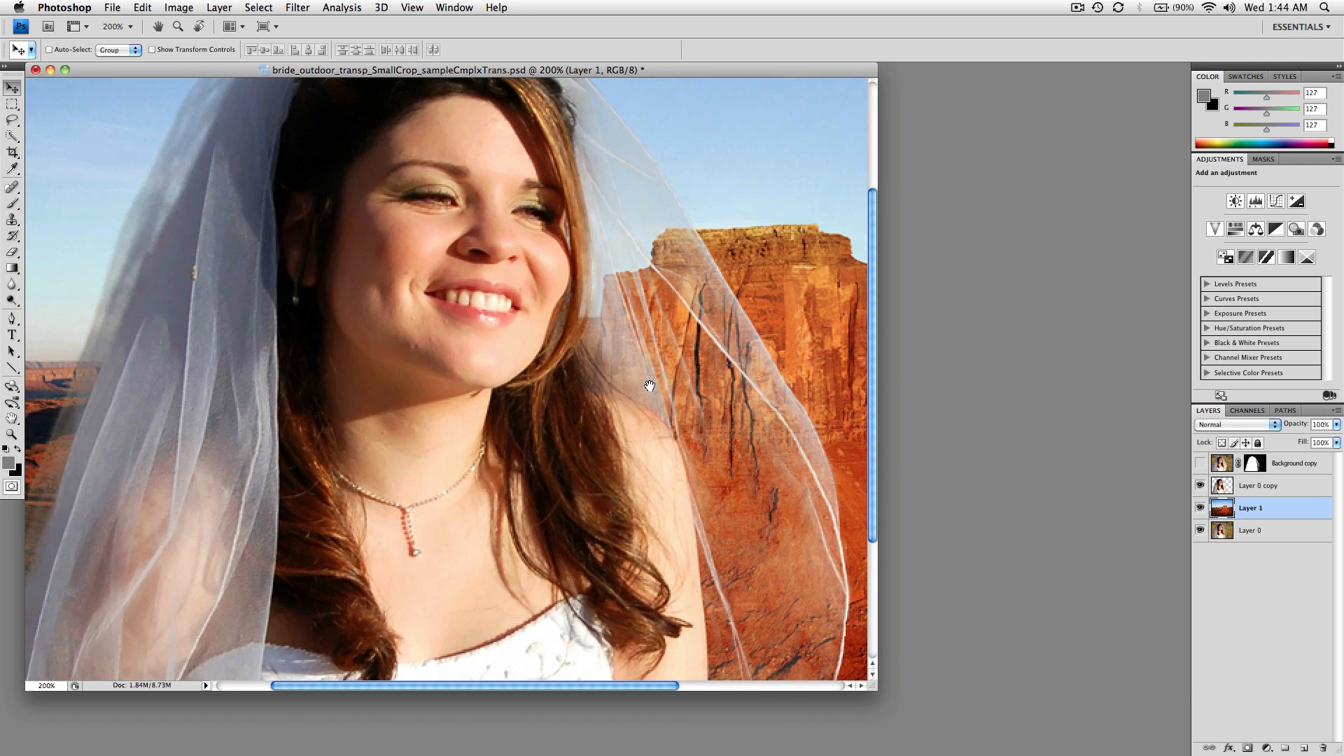
{"action": "left_click_drag", "start_coordinate": [588, 389], "coordinate": [612, 424]}
{"action": "key", "text": "super+z"}
- Try moving the bride's cutout, Layer 0 copy, over the desert to check the veil's transparency, and undo the move
{"action": "left_click", "coordinate": [1315, 488]}
{"action": "left_click_drag", "start_coordinate": [490, 348], "coordinate": [484, 400]}
{"action": "scroll", "coordinate": [372, 384], "scroll_direction": "left", "scroll_amount": 5}
{"action": "scroll", "coordinate": [371, 384], "scroll_direction": "down", "scroll_amount": 2}
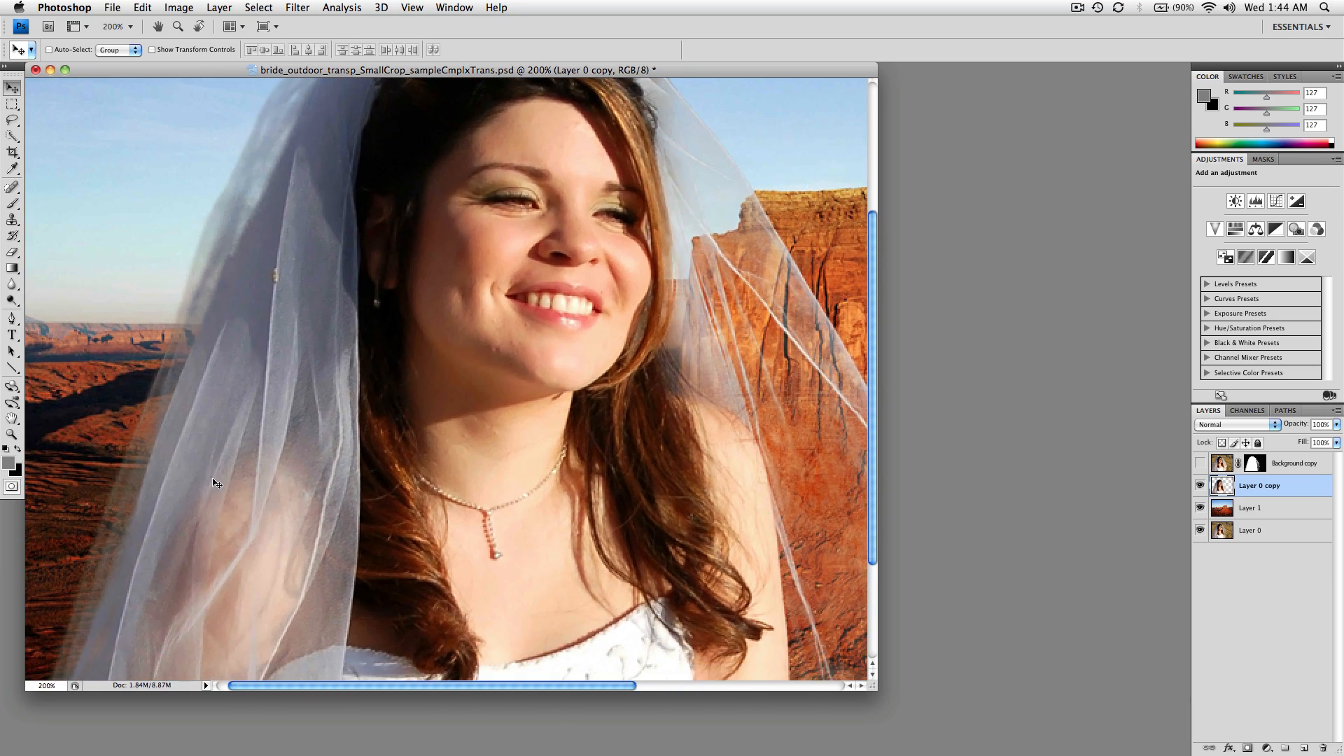
{"action": "left_click_drag", "start_coordinate": [219, 388], "coordinate": [217, 406]}
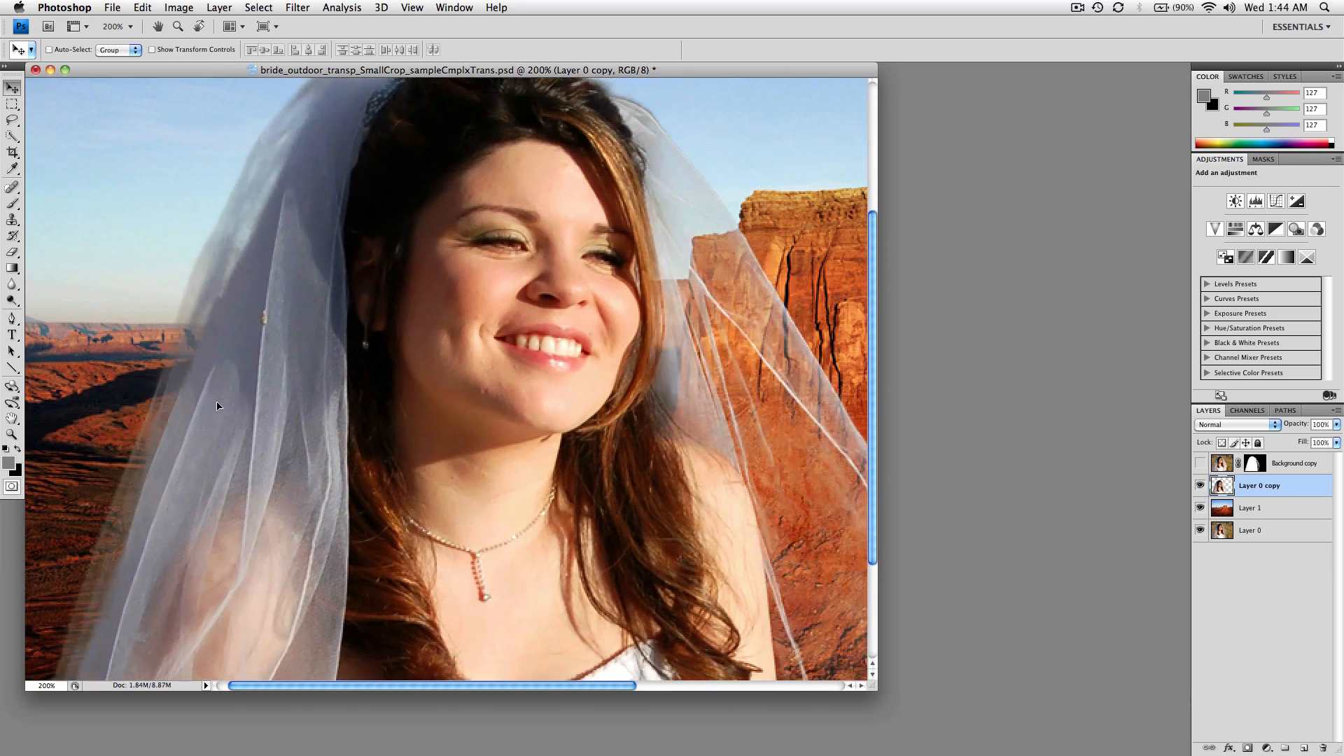
{"action": "key", "text": "super+z"}
{"action": "key", "text": "super+minus"}
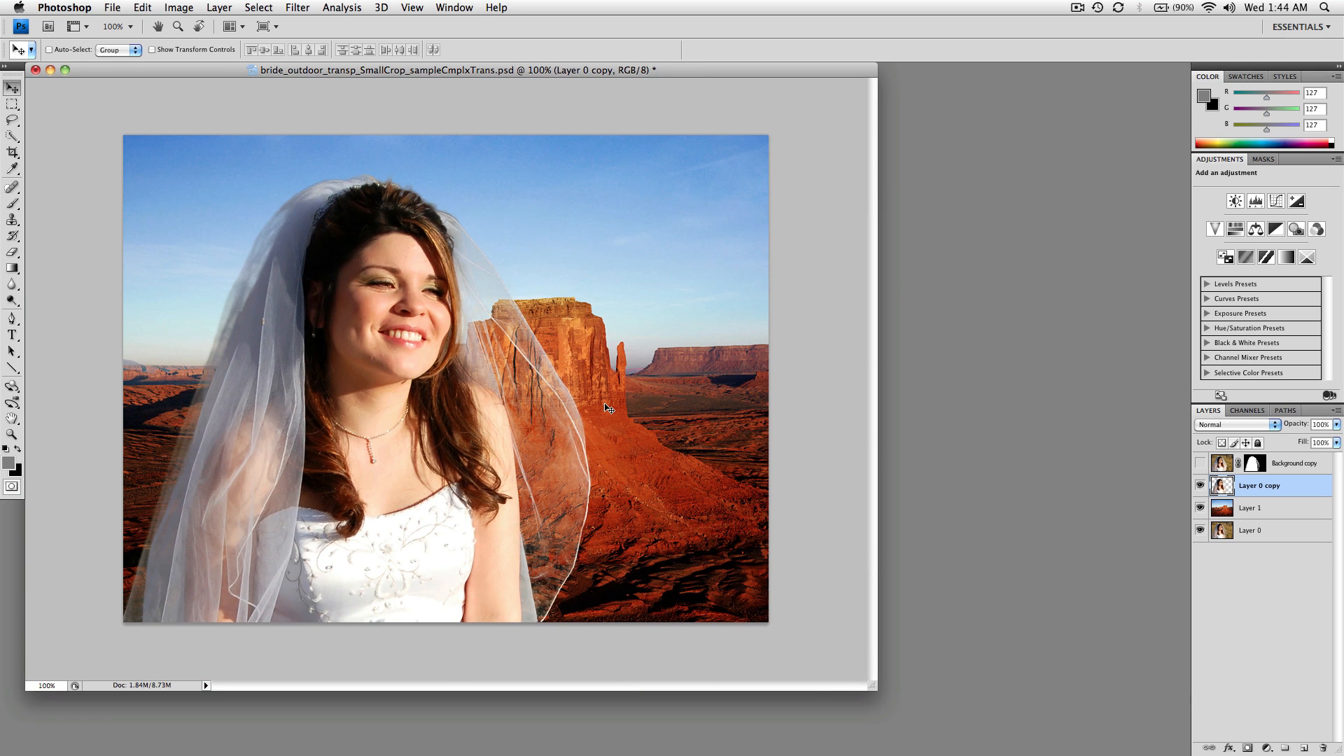
- Compare the original photo with the desert composite by hiding and showing Layer 0 copy and Layer 1
{"action": "left_click", "coordinate": [1200, 485]}
{"action": "left_click", "coordinate": [1201, 509]}
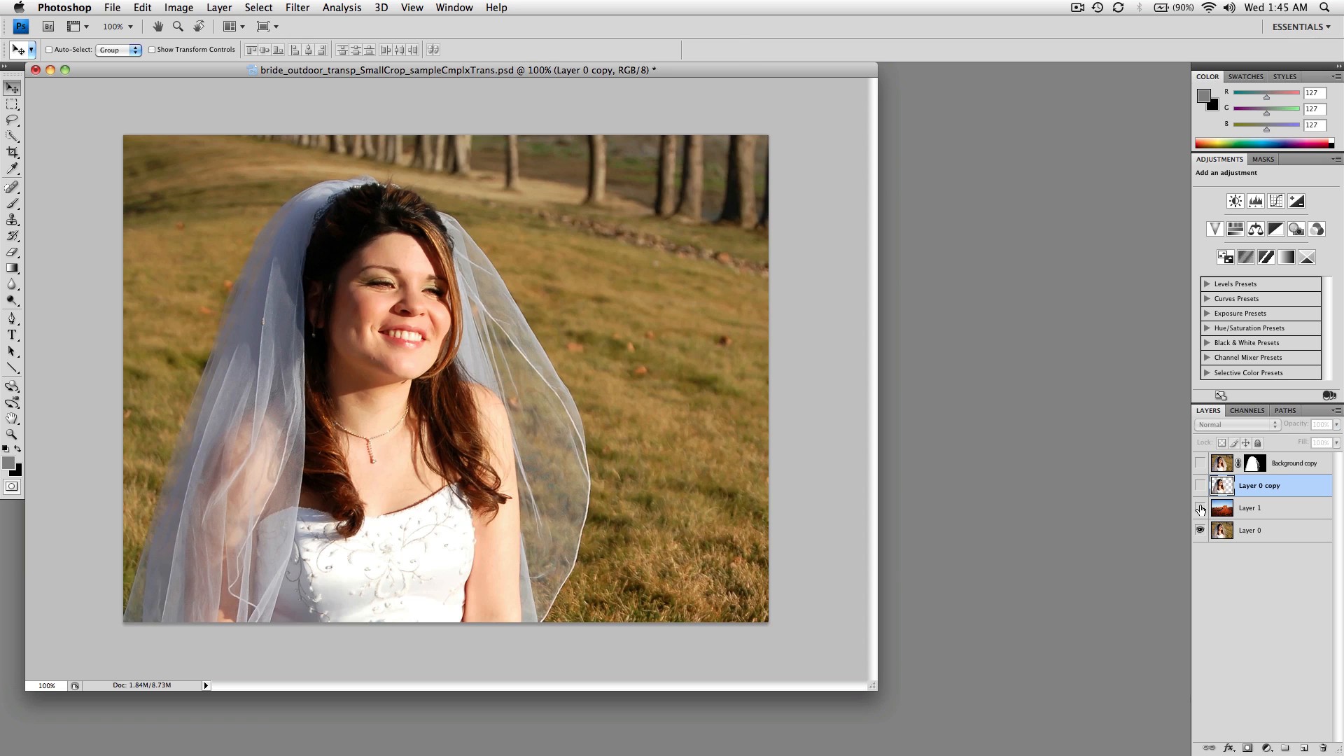
{"action": "left_click", "coordinate": [1200, 509]}
{"action": "left_click", "coordinate": [1200, 486]}
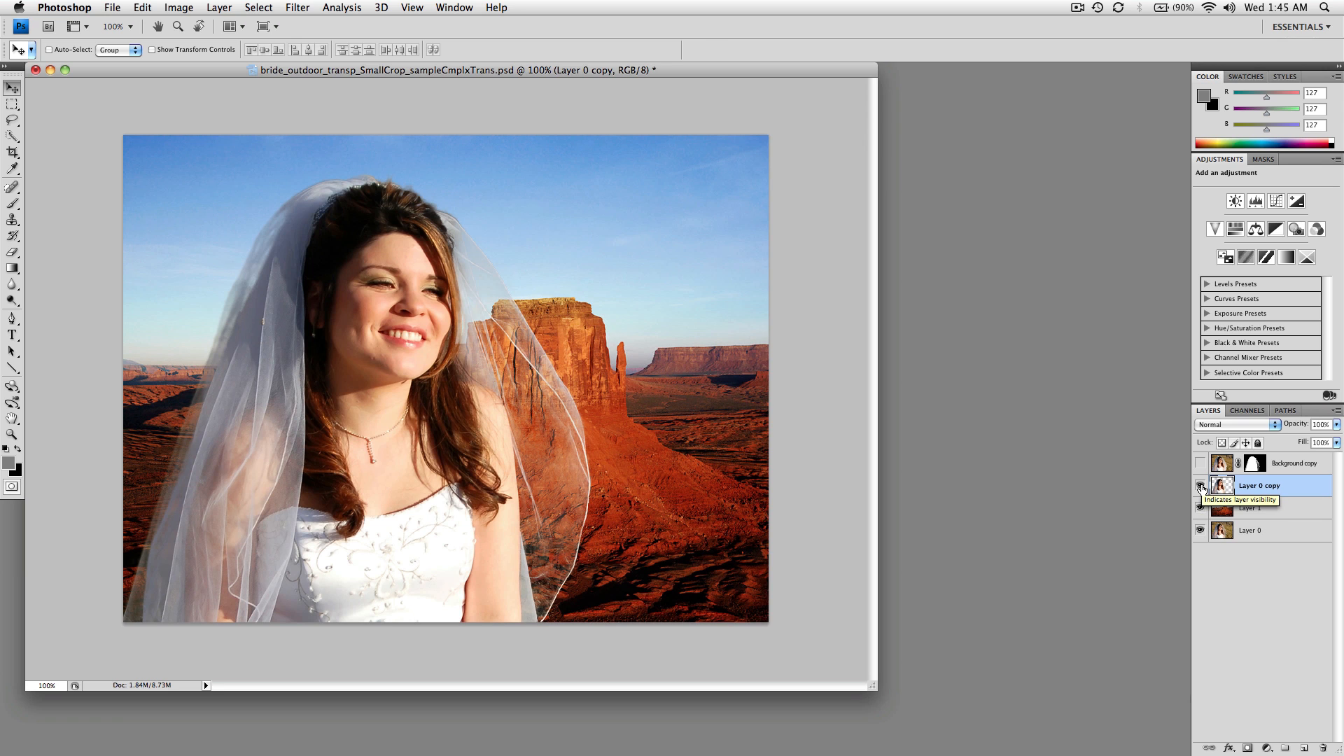